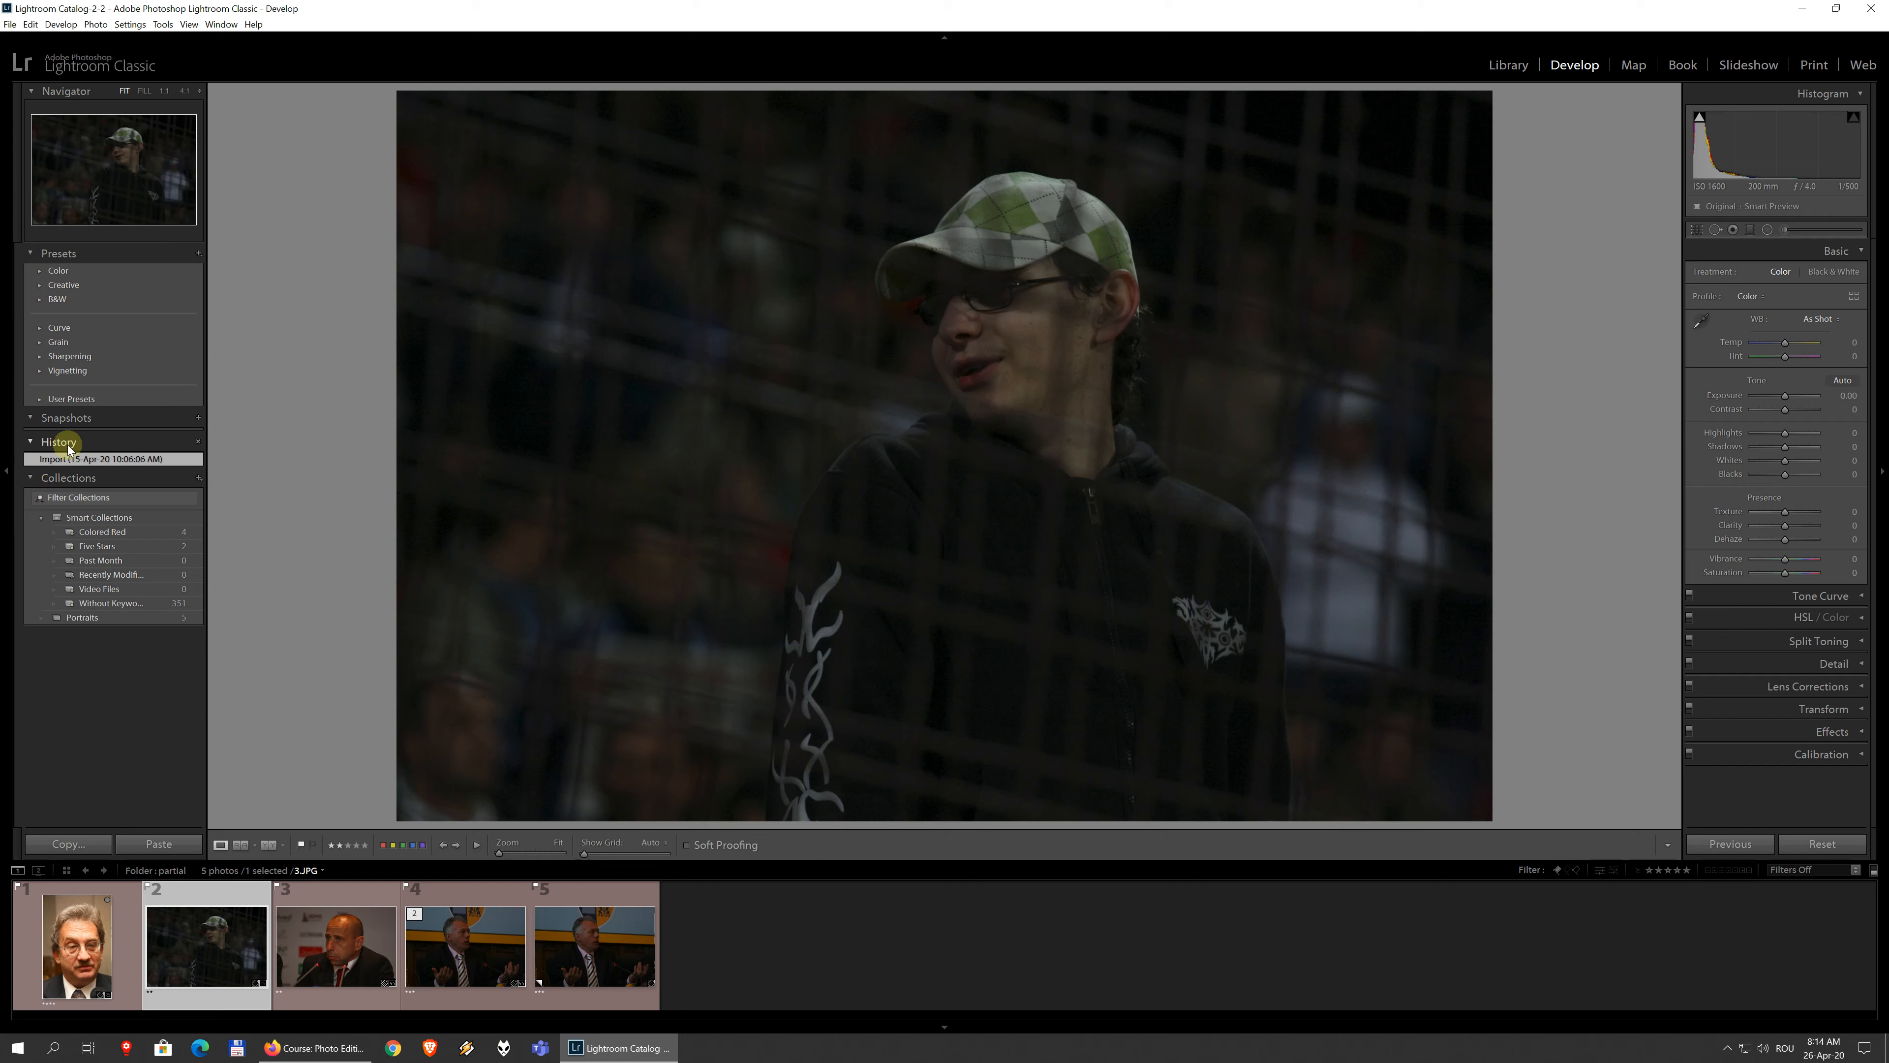
# Step: Examine the available develop presets in the Color, Curve, Grain and User Presets groups, and collapse the presets list
pyautogui.click(39, 271)
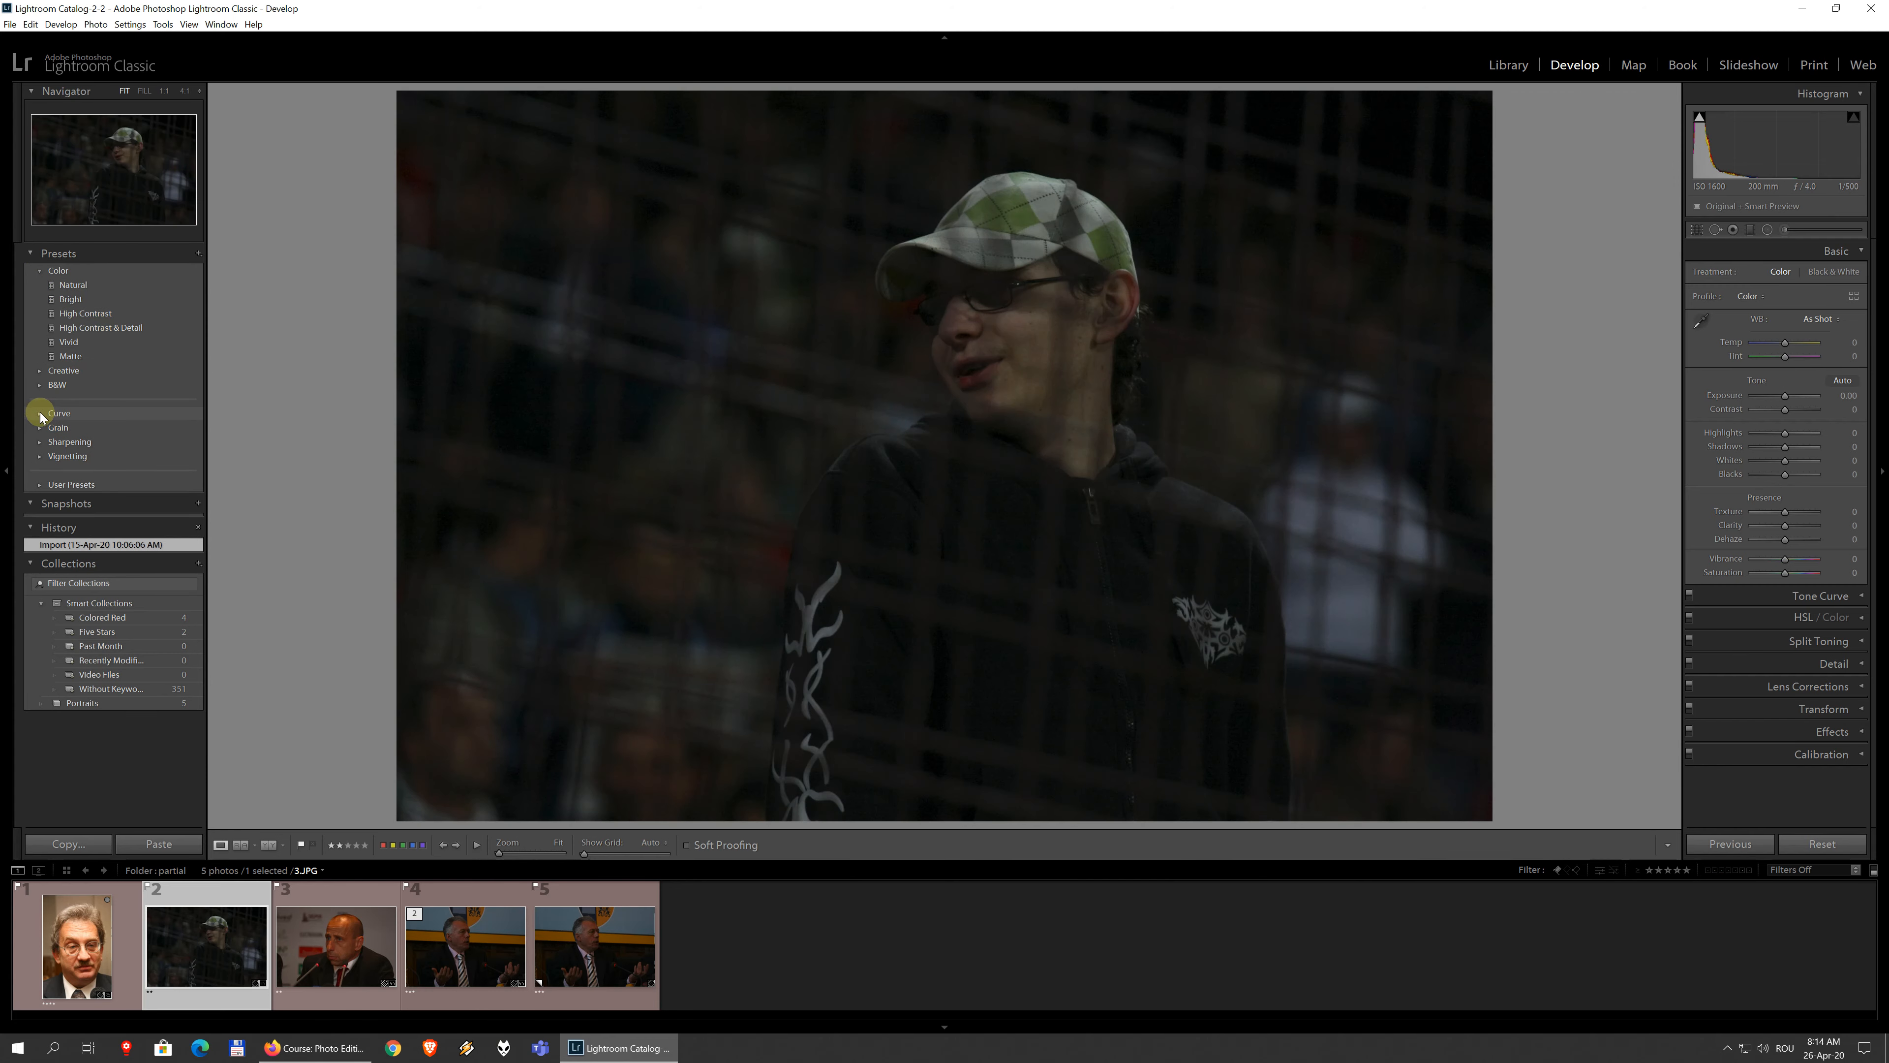
pyautogui.click(41, 415)
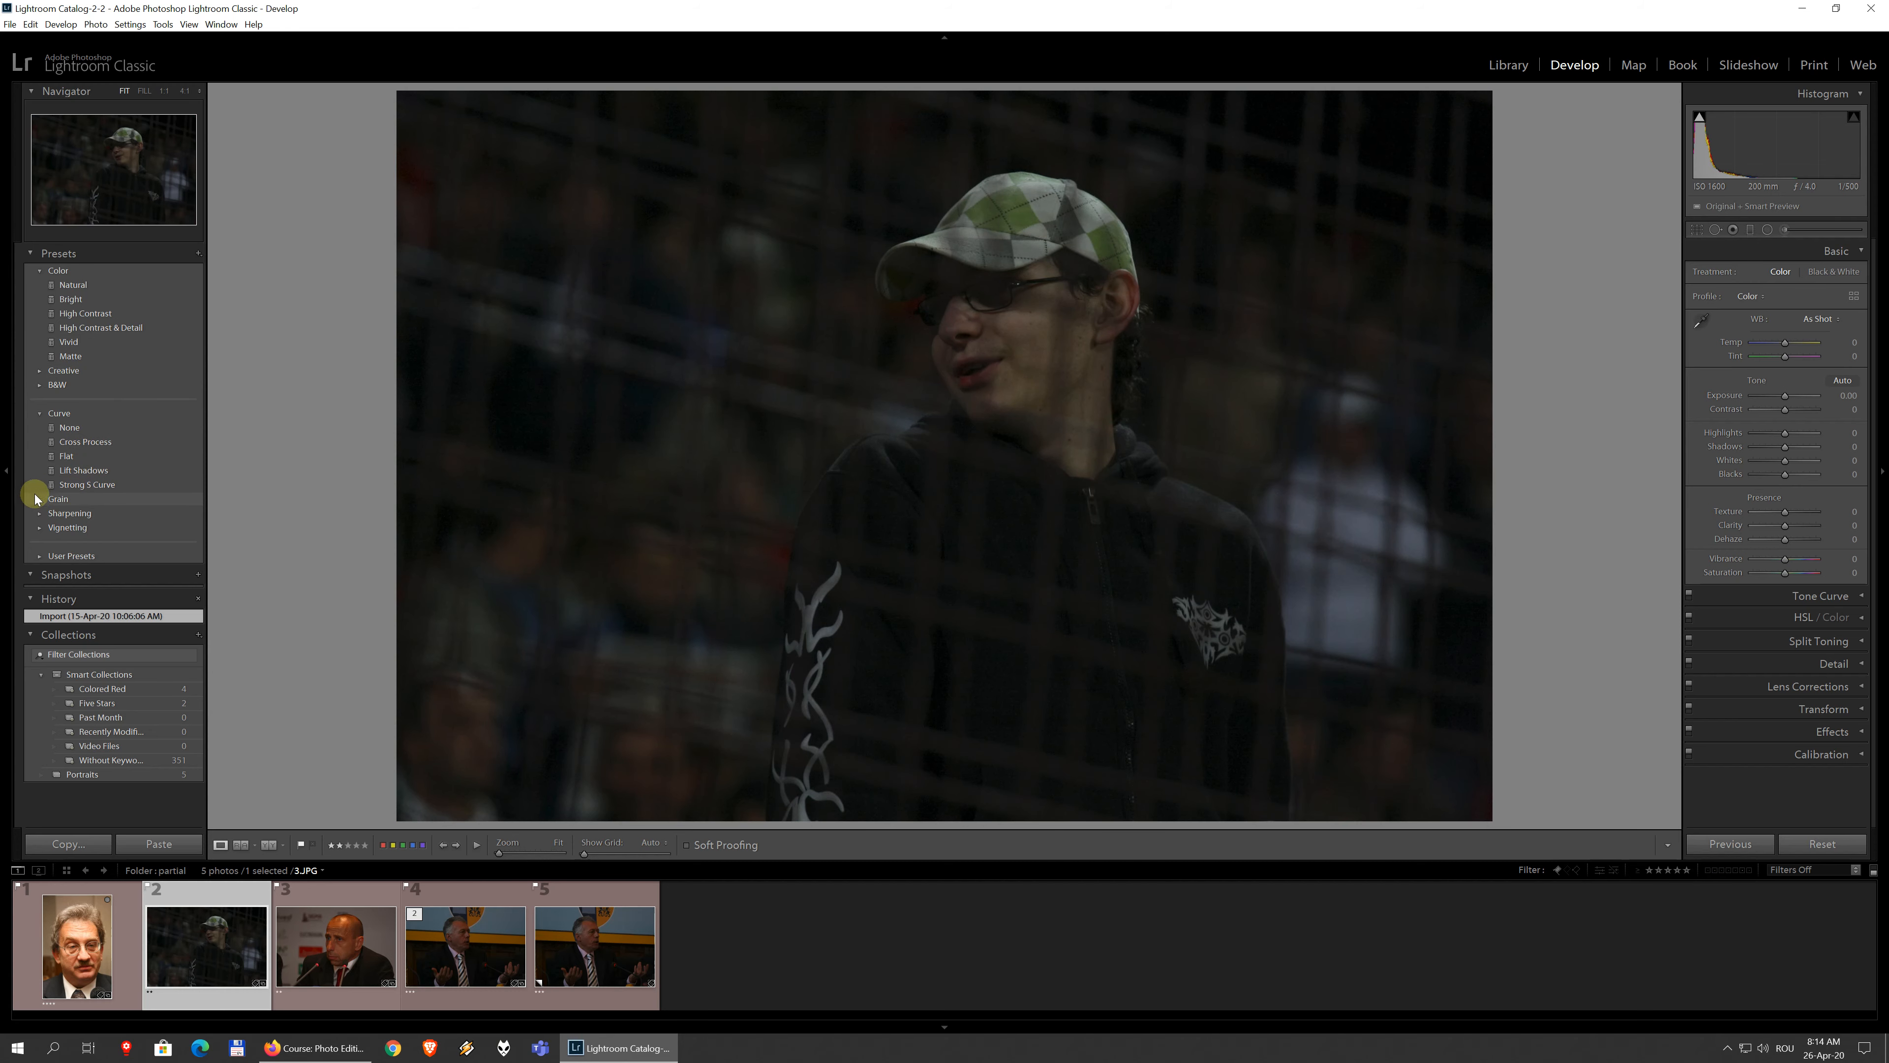
pyautogui.click(39, 499)
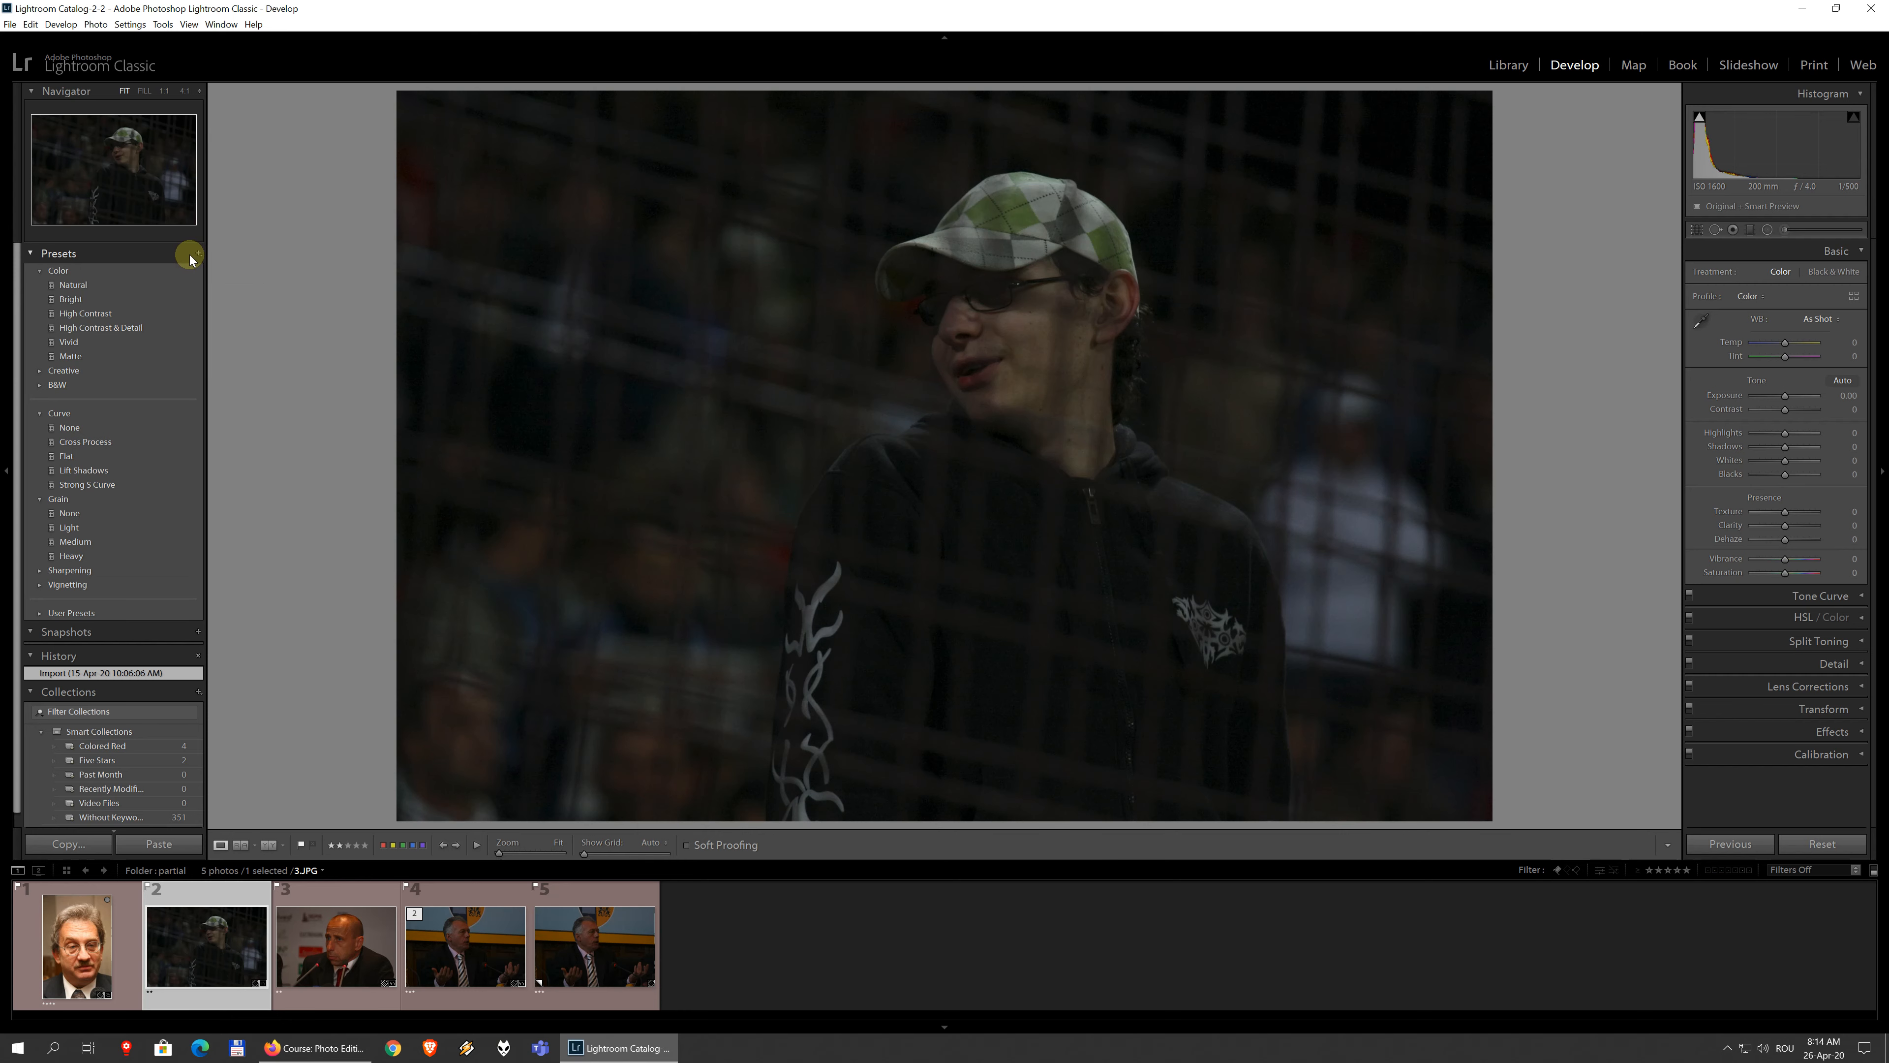
pyautogui.click(41, 613)
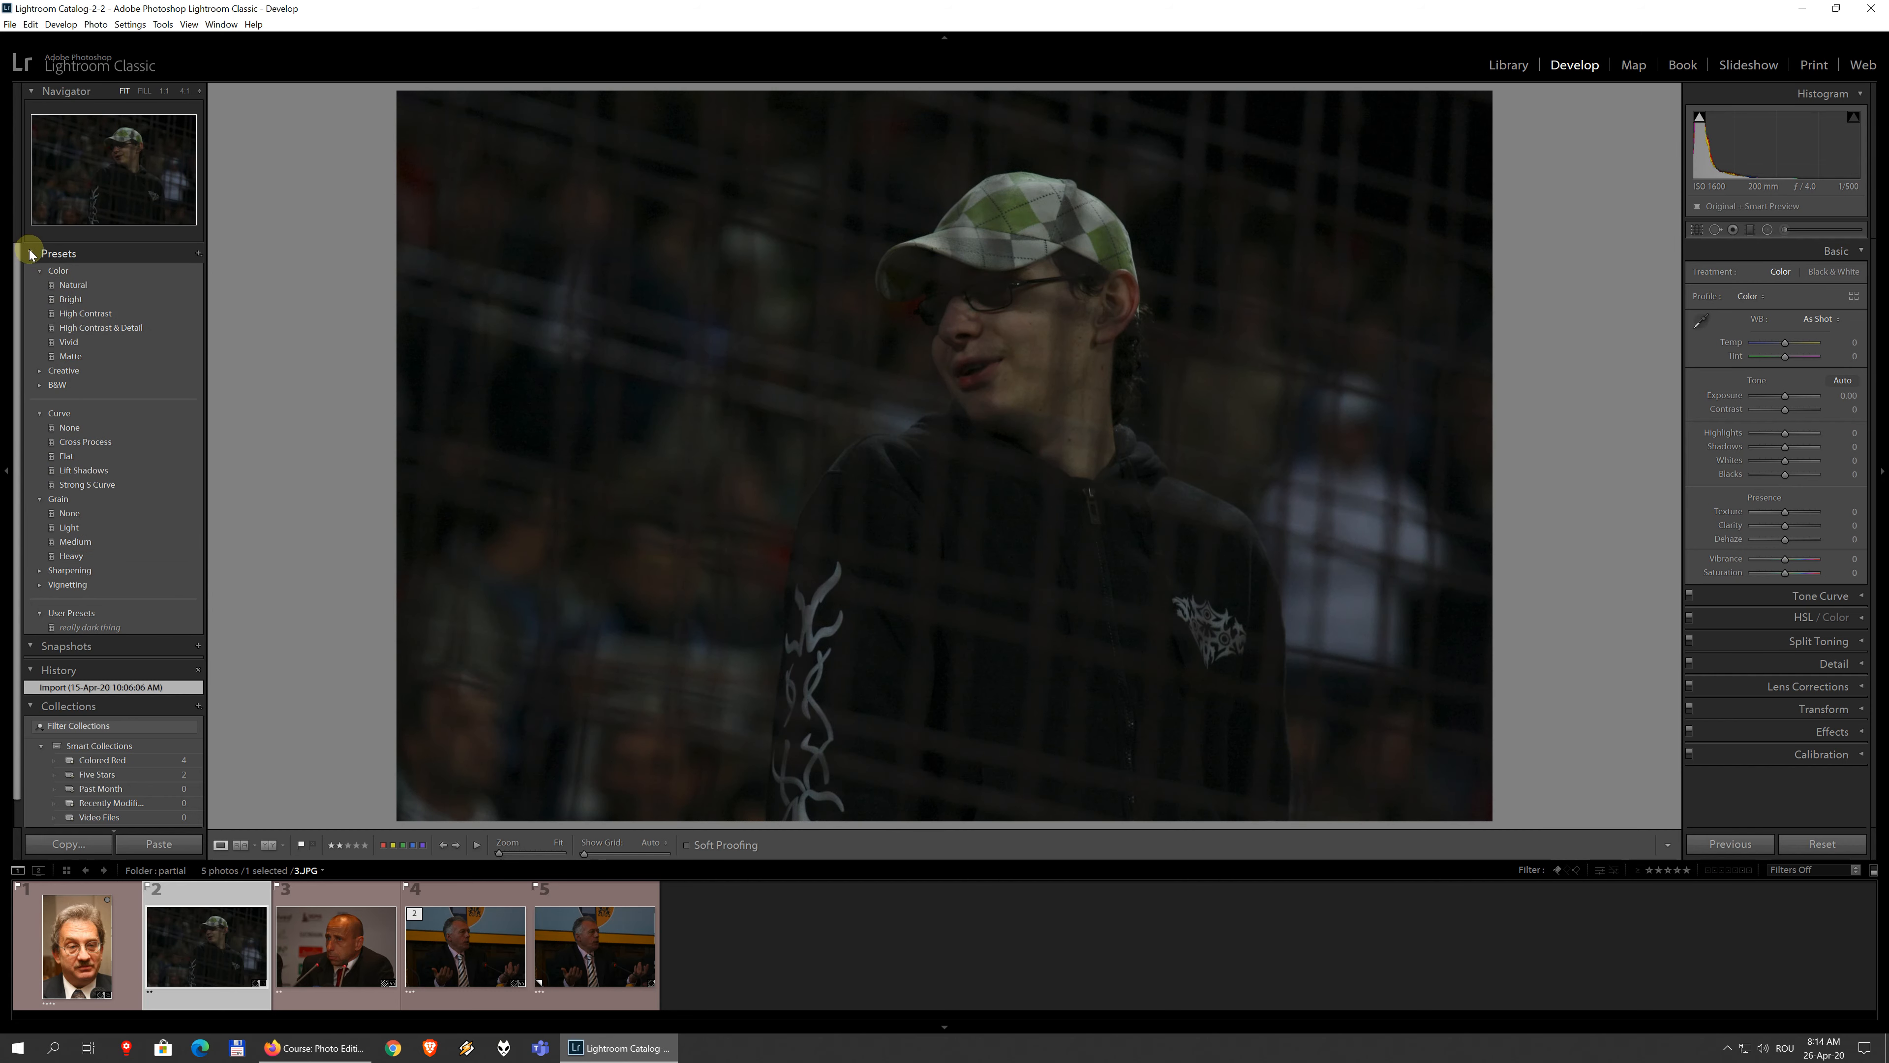
pyautogui.click(29, 253)
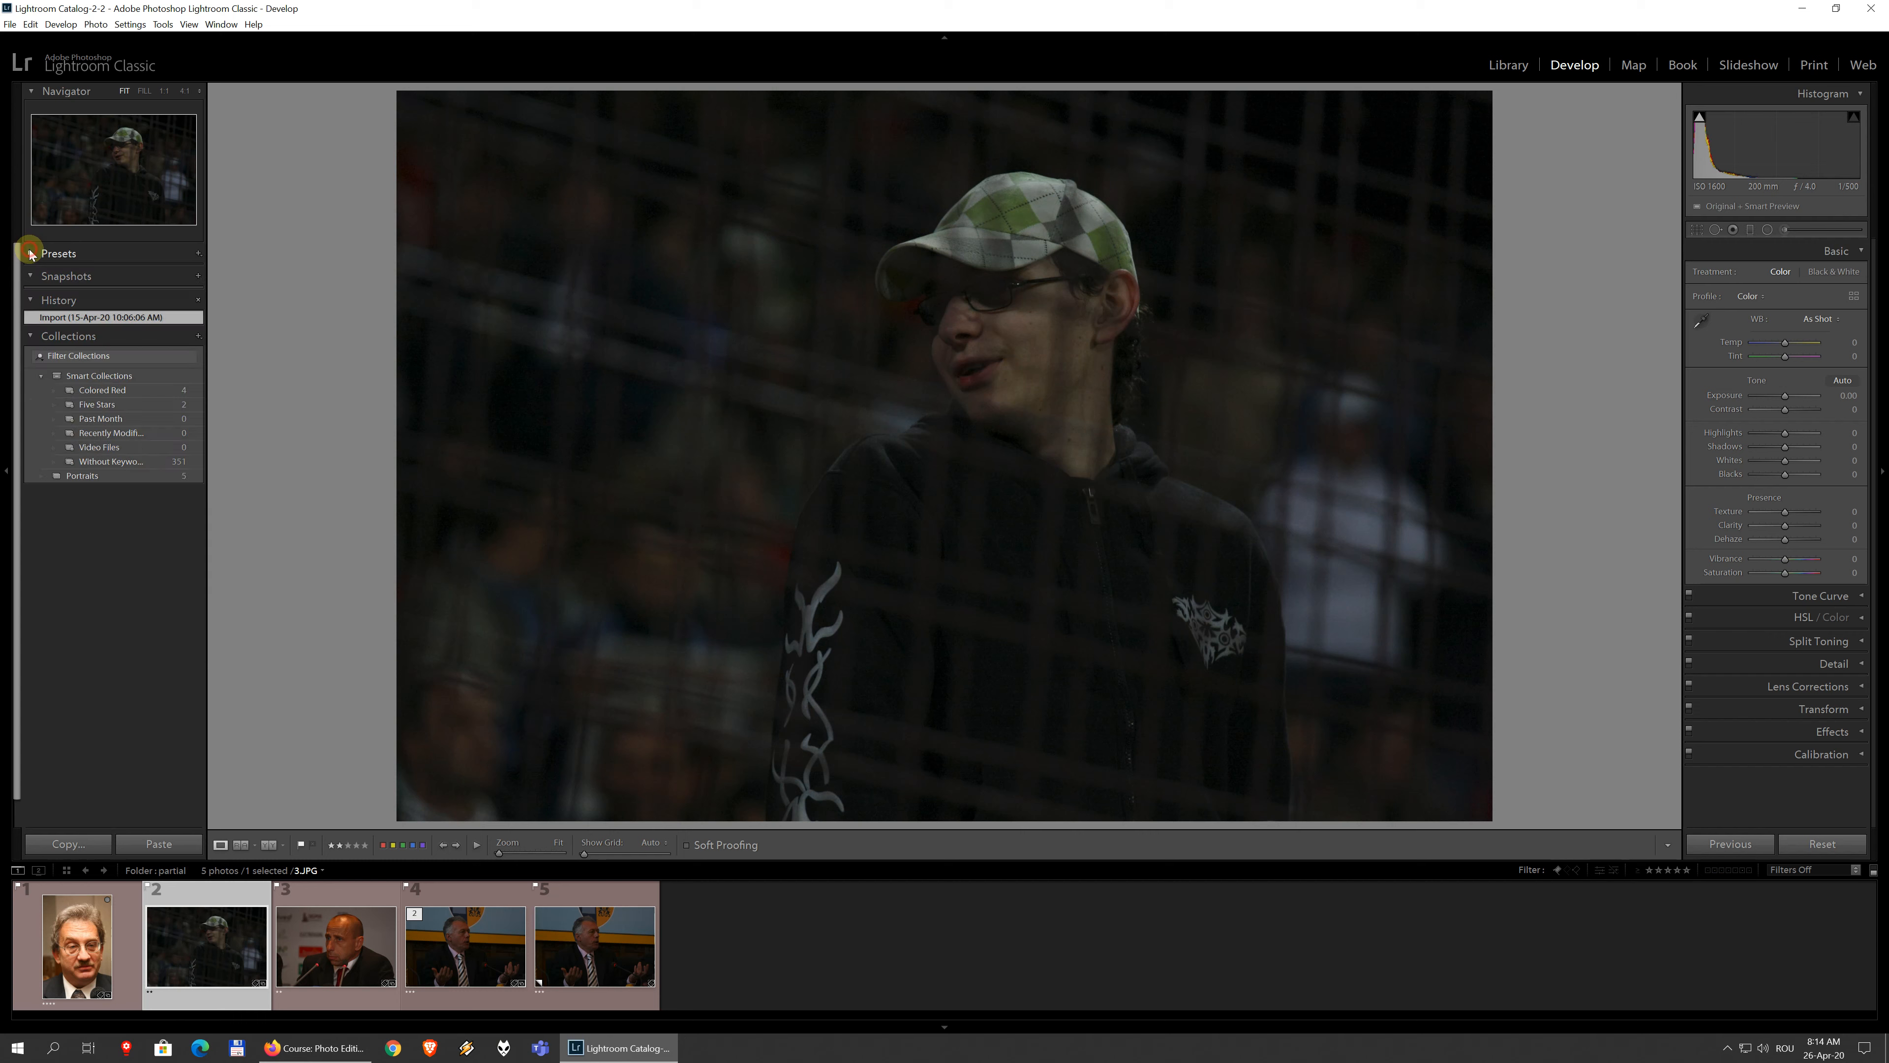
pyautogui.click(29, 277)
pyautogui.click(29, 276)
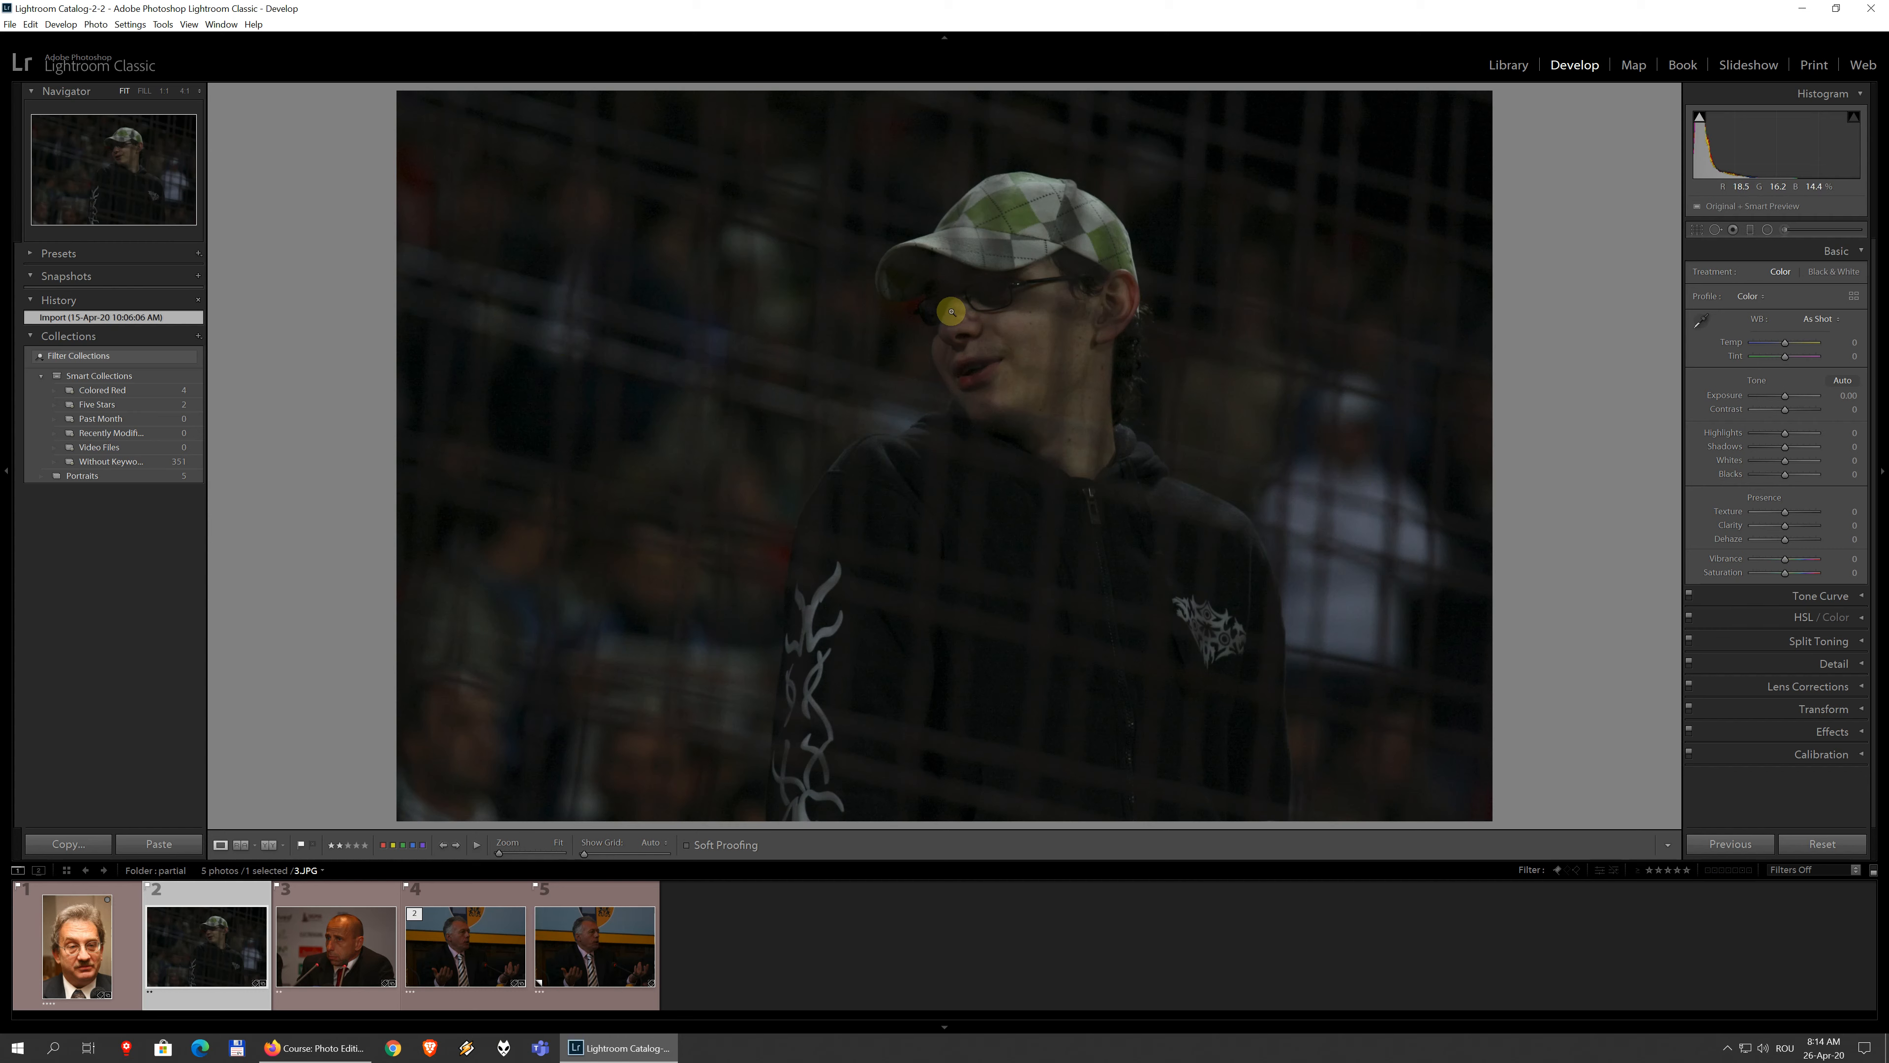
# Step: Raise the photo's exposure to +3.45 and save the state as a snapshot with the default name
pyautogui.moveTo(1783, 402); pyautogui.dragTo(1806, 395)
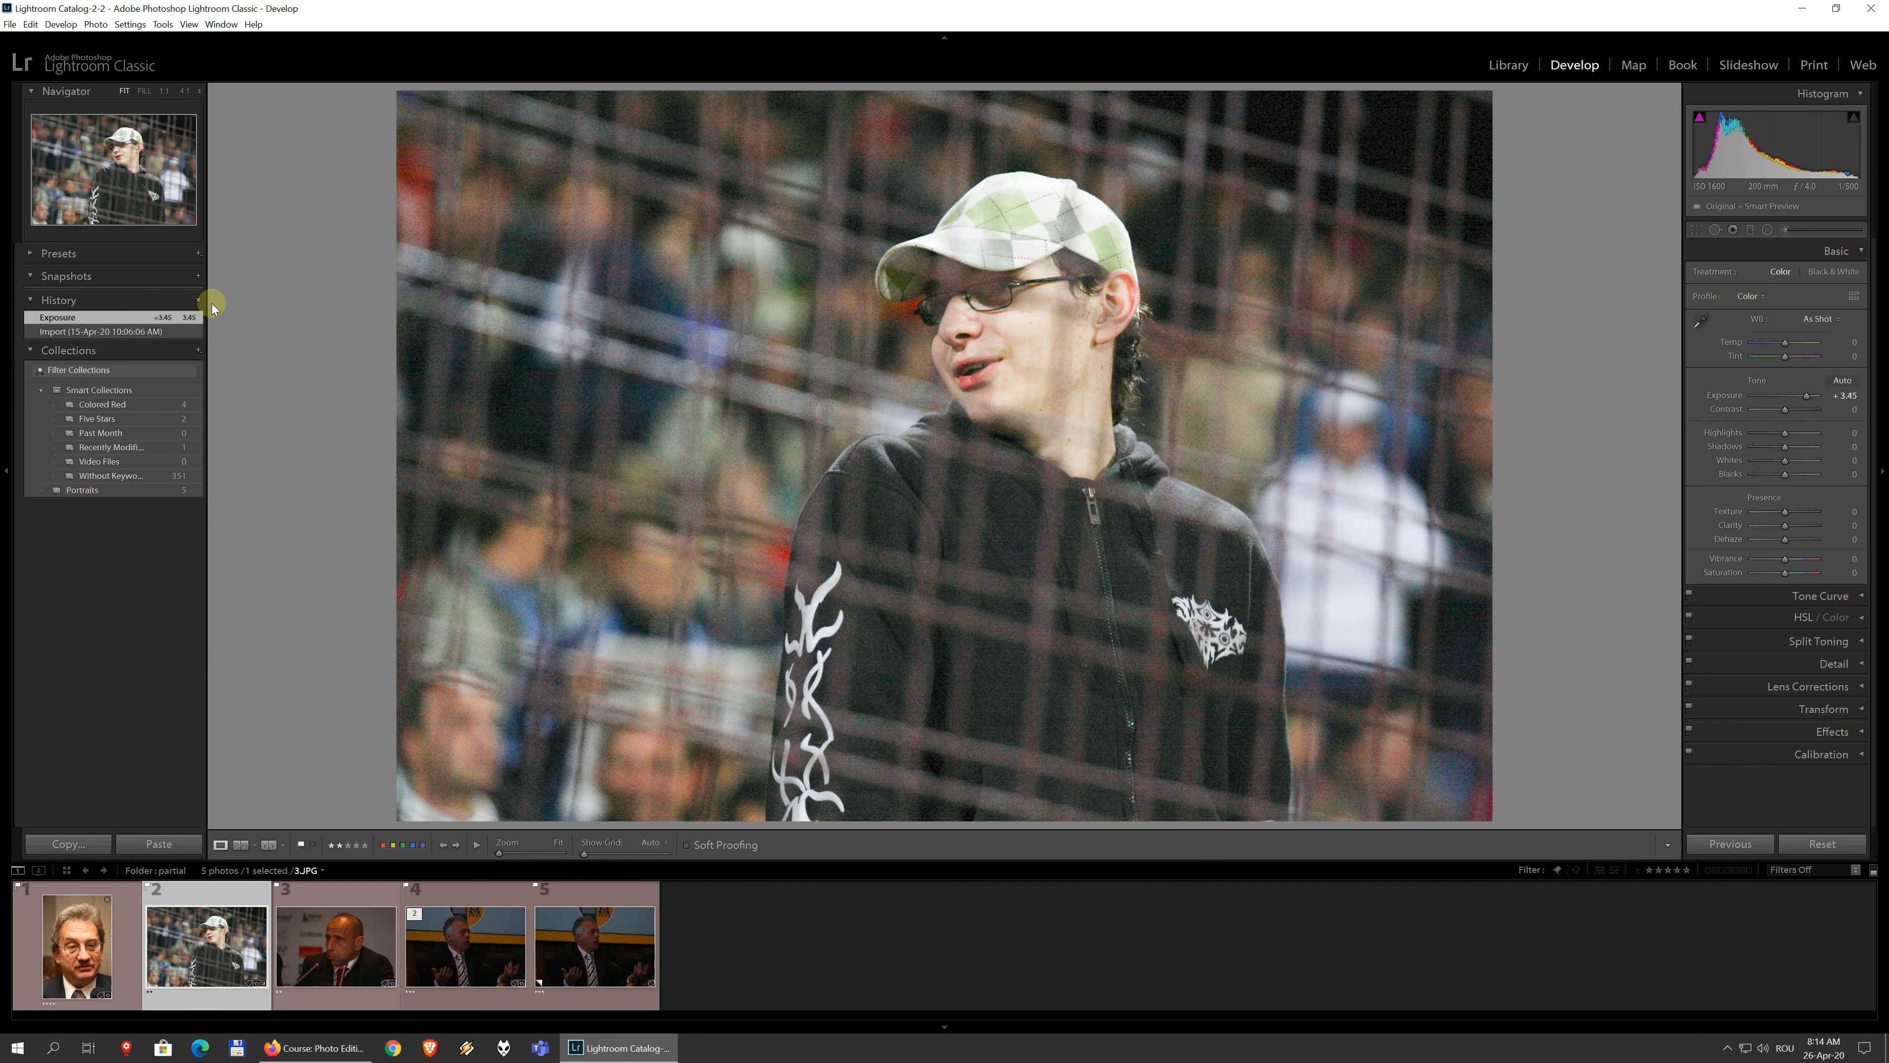
pyautogui.click(197, 275)
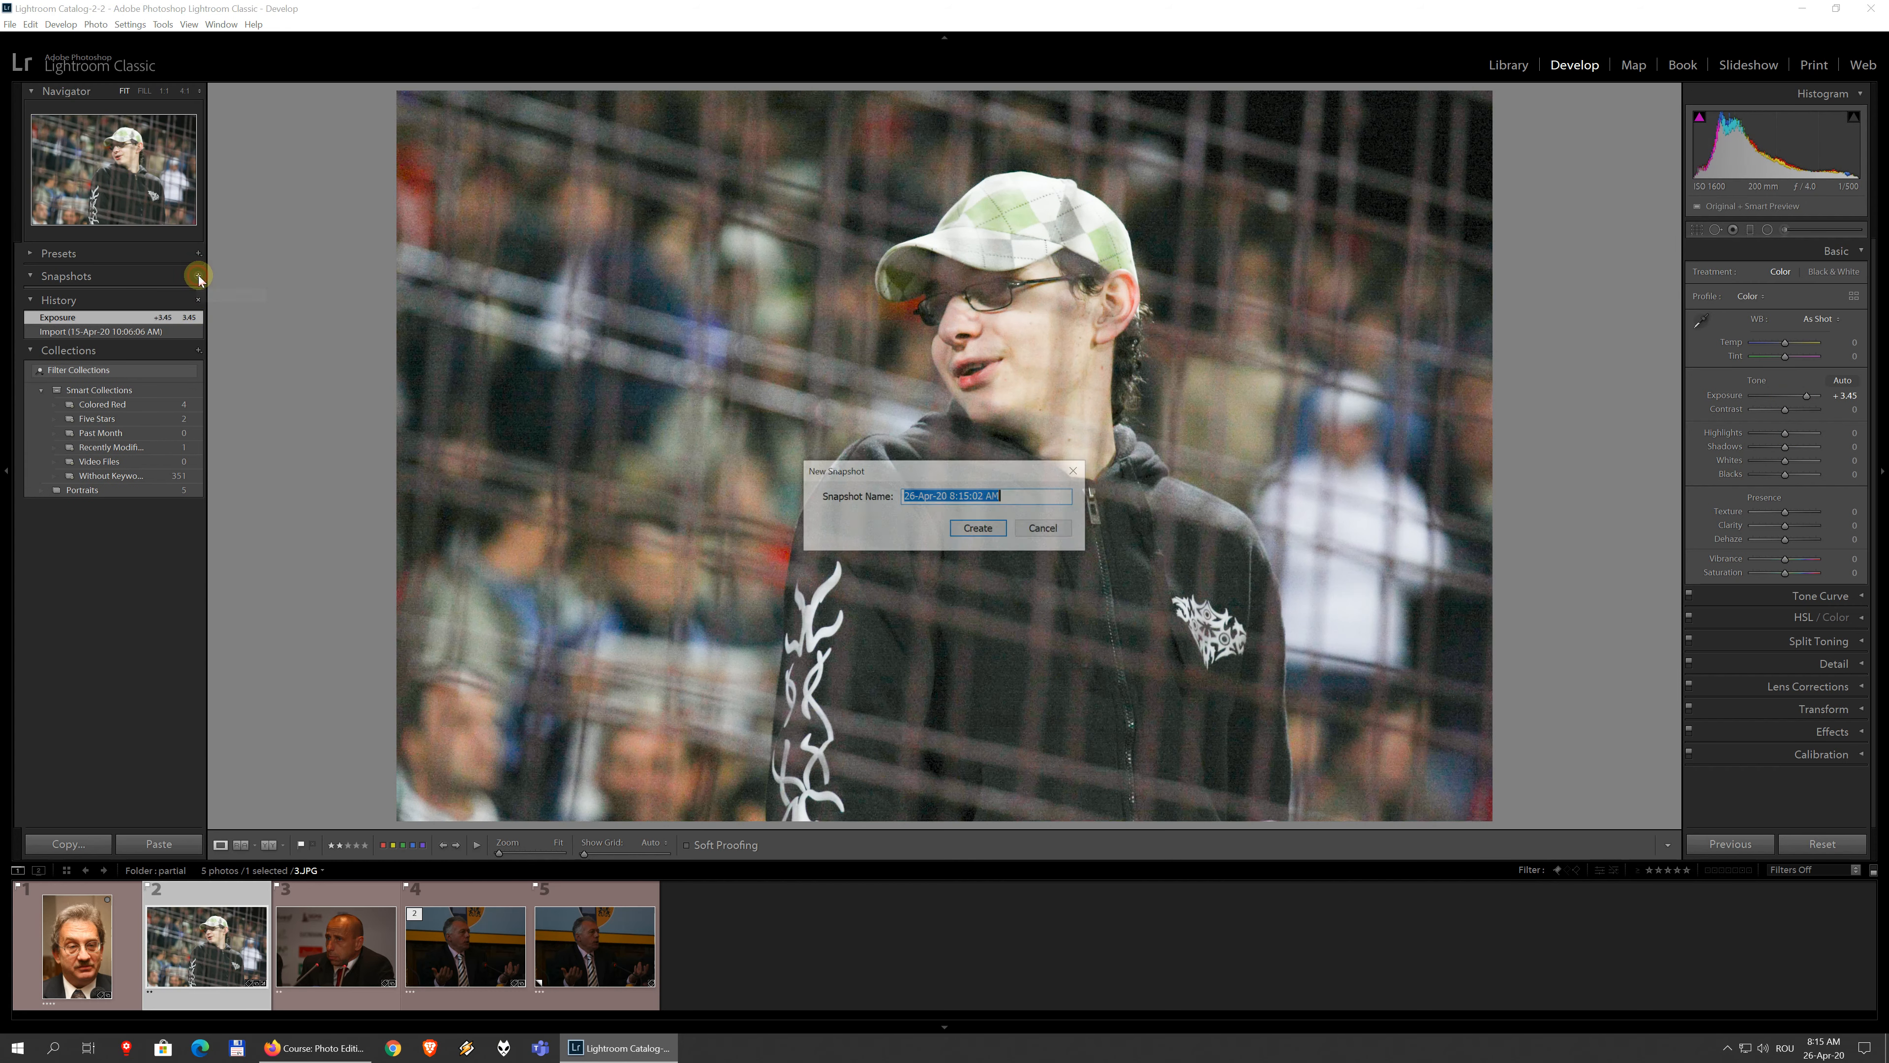
pyautogui.click(979, 527)
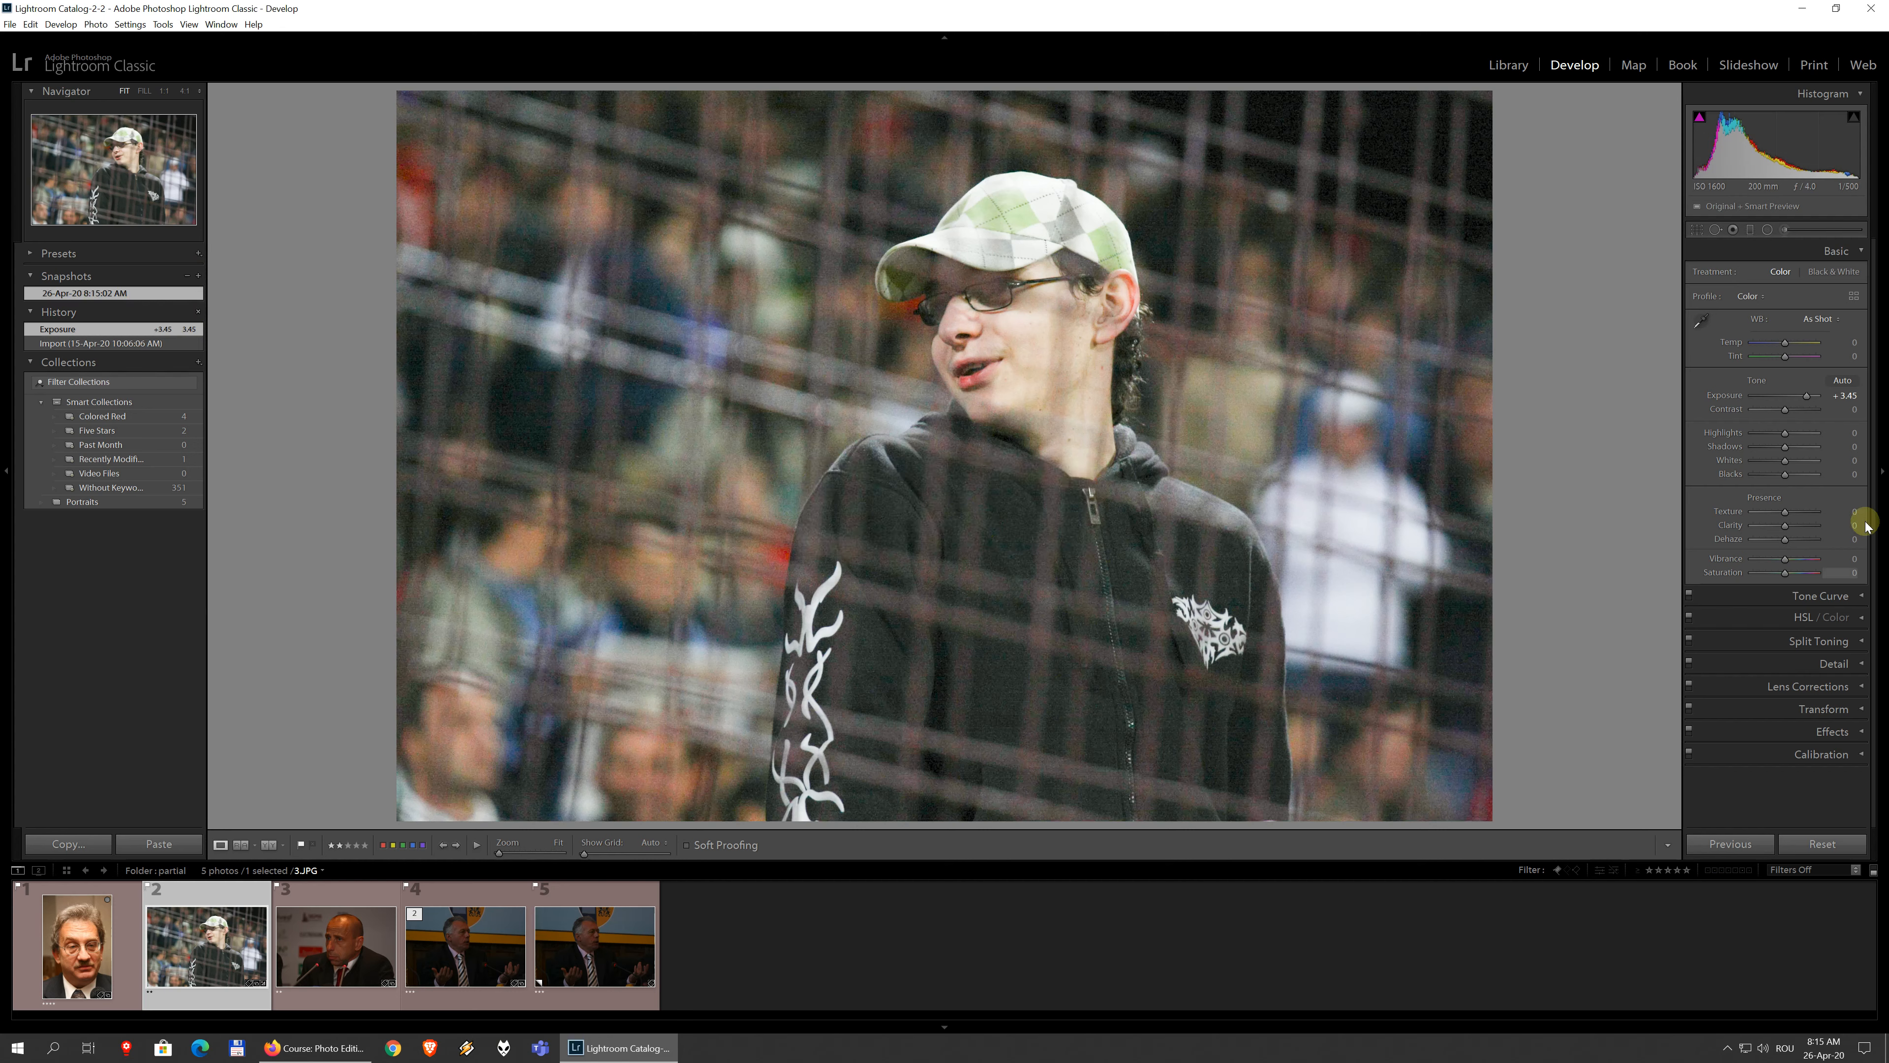
# Step: Set contrast to -30, exposure to +0.12 and clarity to +69, and save this look as a second snapshot
pyautogui.moveTo(1784, 410); pyautogui.dragTo(1772, 395)
pyautogui.moveTo(1781, 528); pyautogui.dragTo(1808, 527)
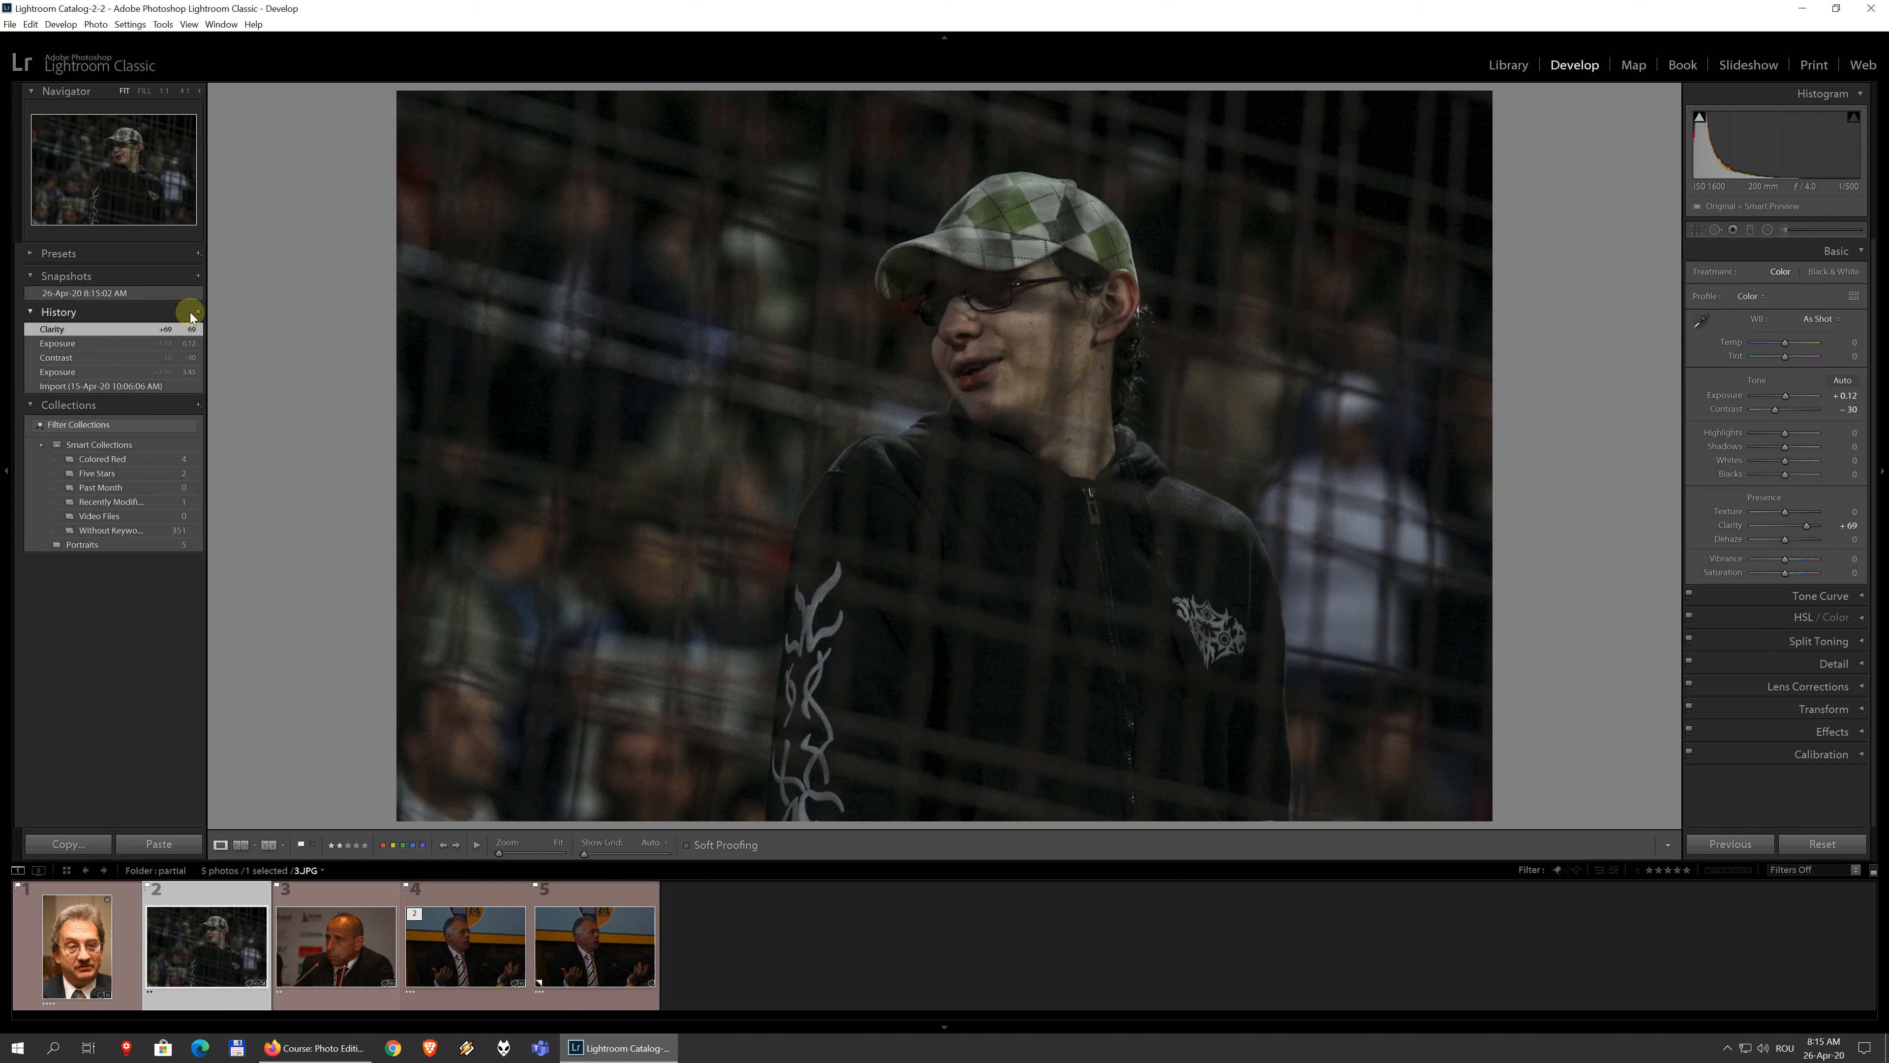
pyautogui.click(199, 274)
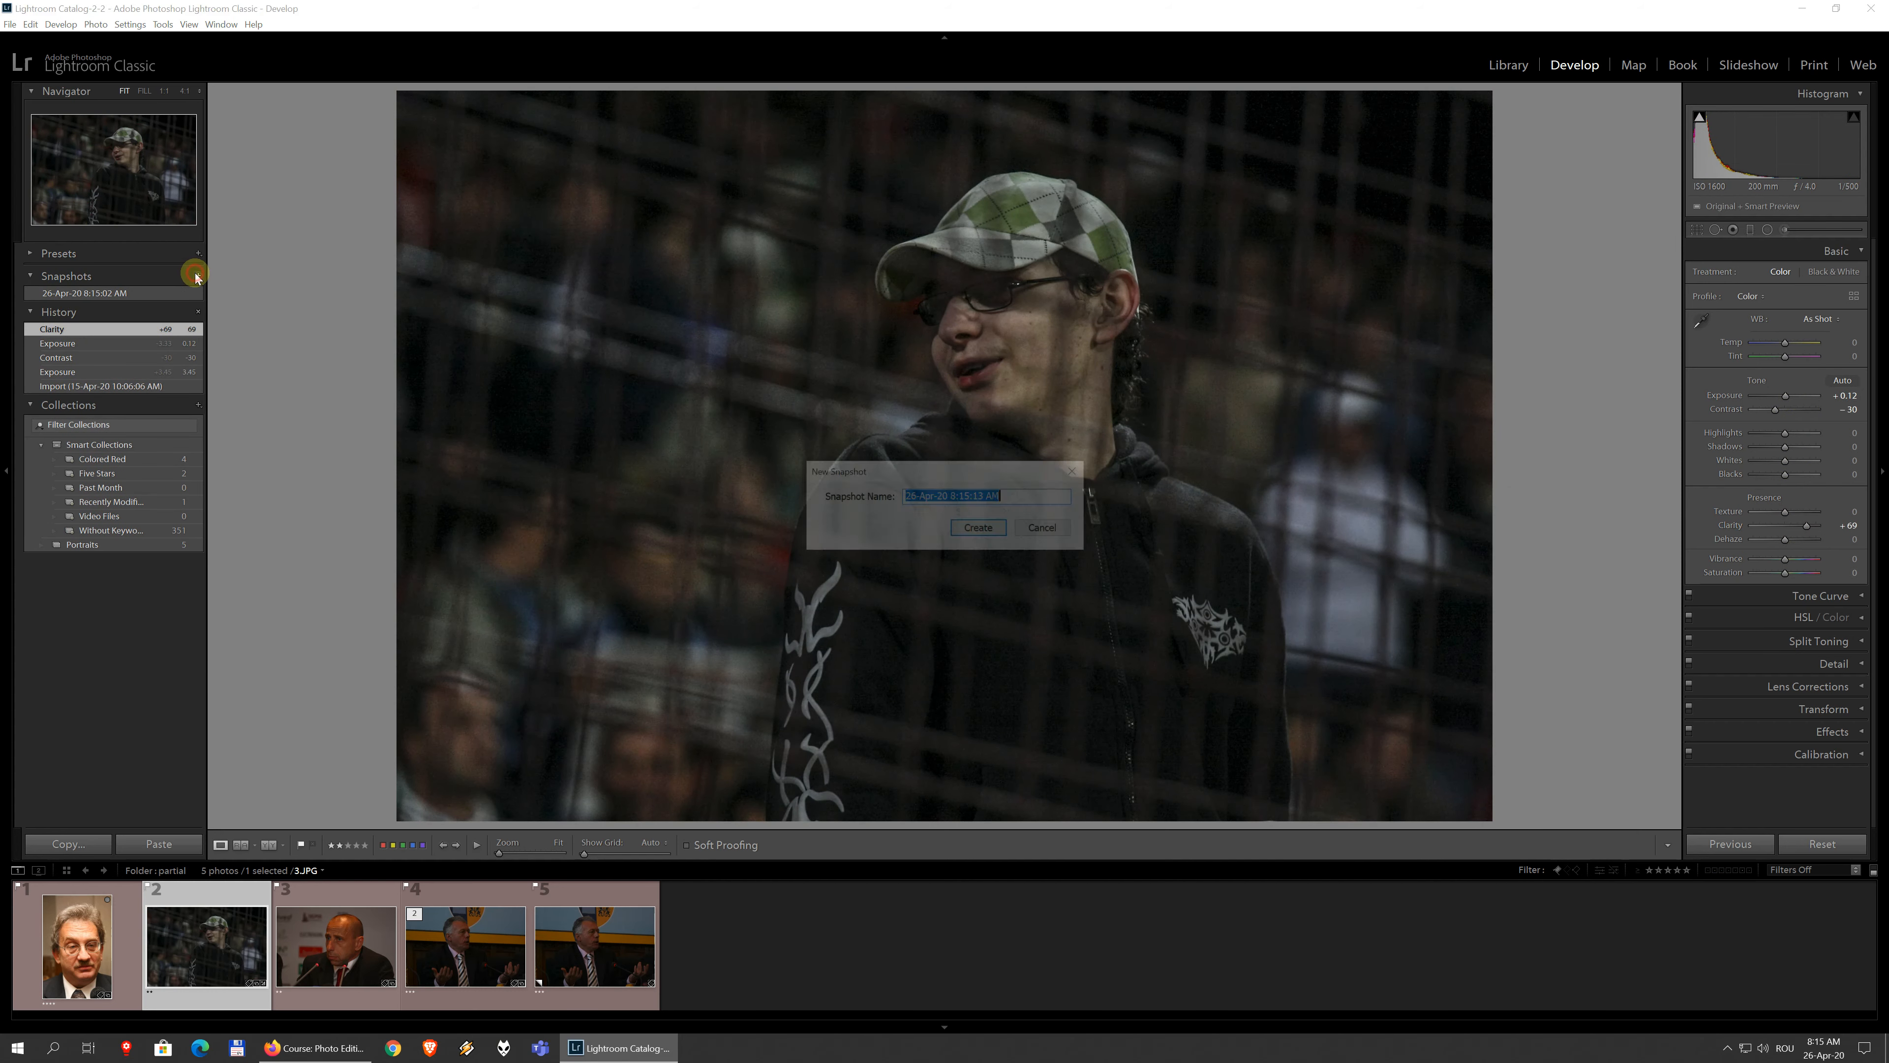
pyautogui.click(985, 530)
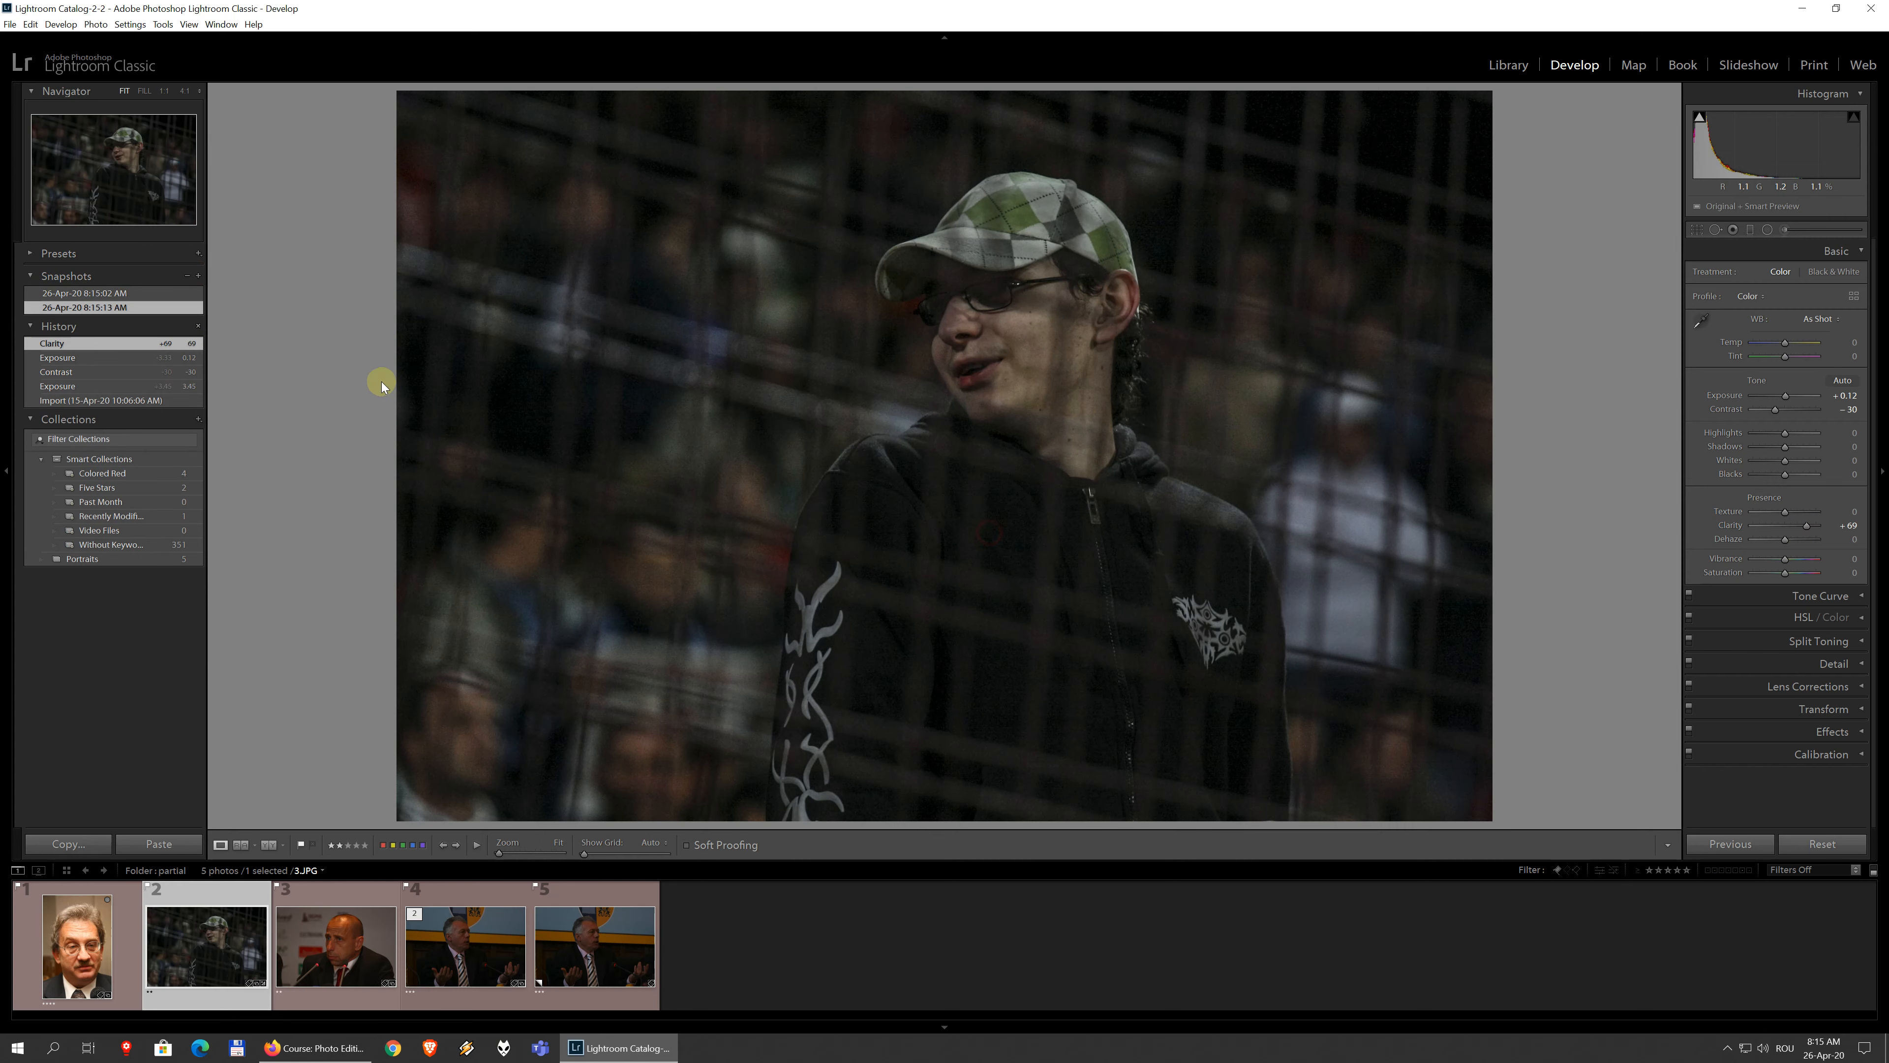
# Step: Compare the two saved snapshots by applying each in turn twice, ending on the second one
pyautogui.click(122, 293)
pyautogui.click(128, 308)
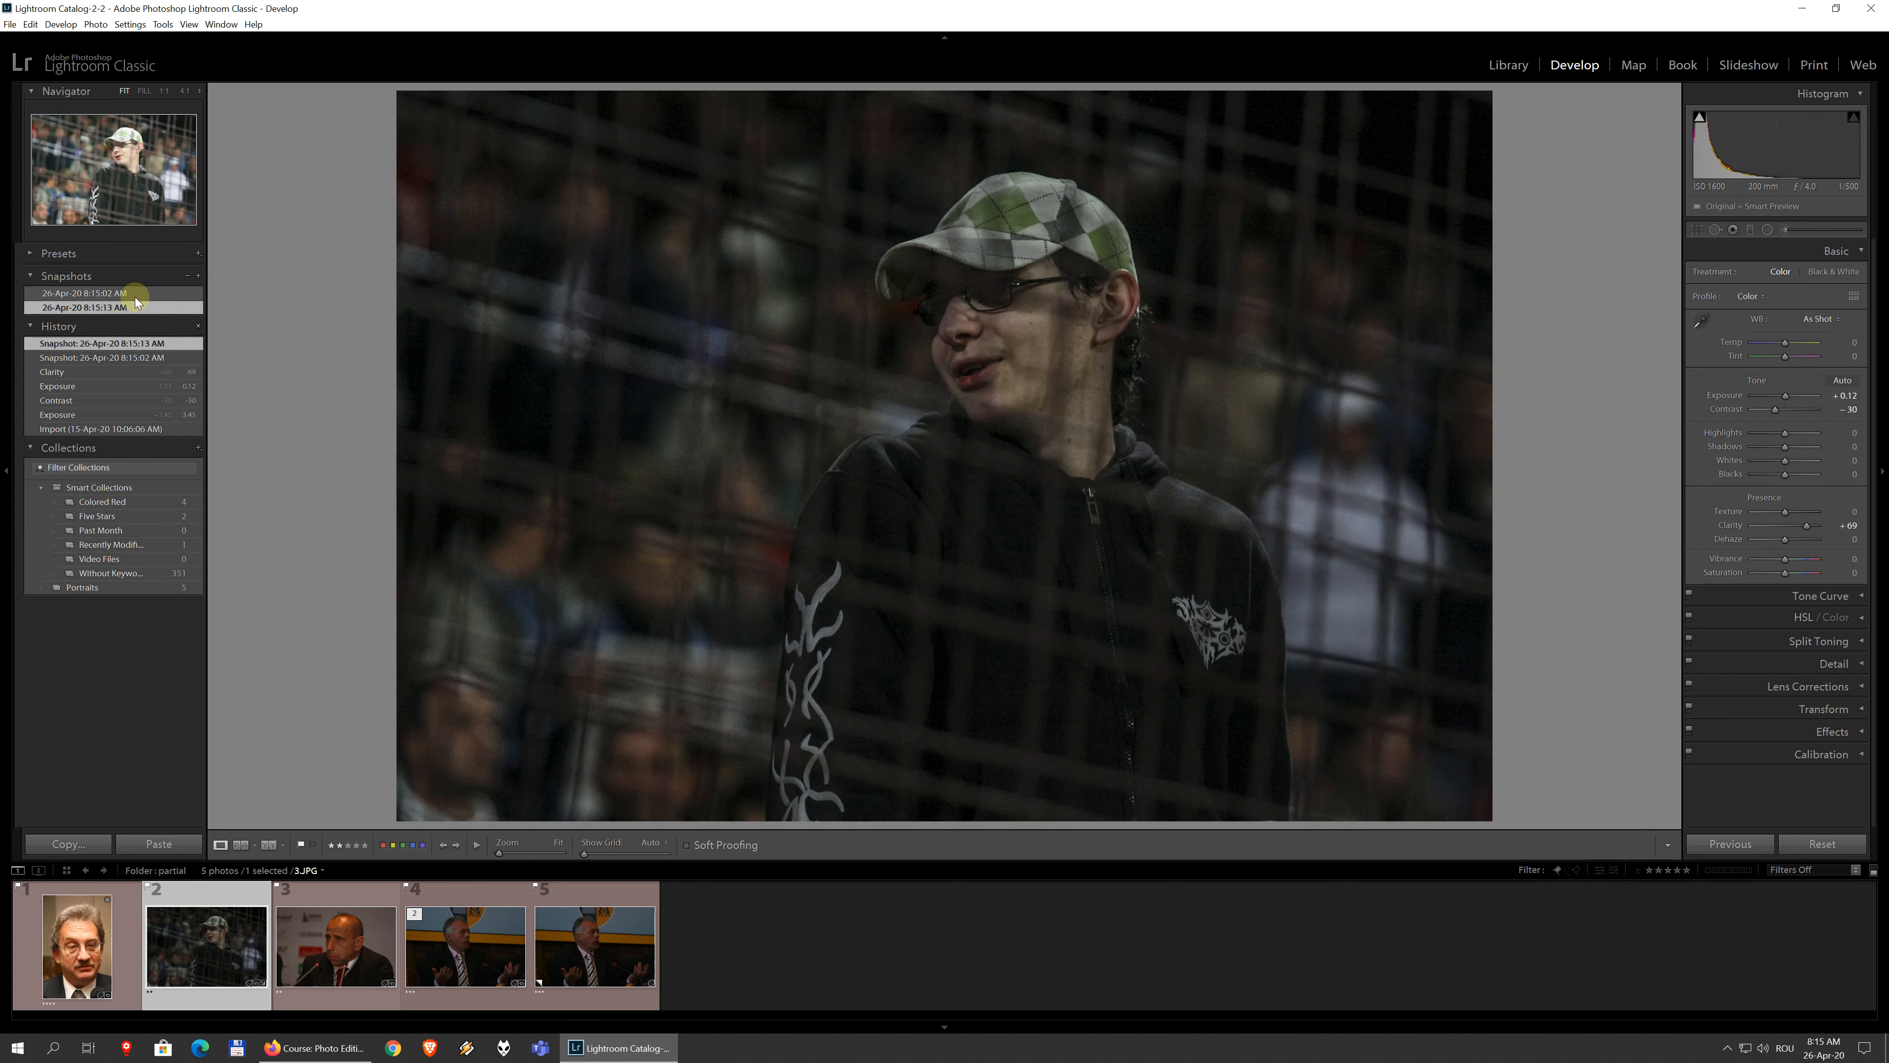
pyautogui.click(135, 296)
pyautogui.click(132, 308)
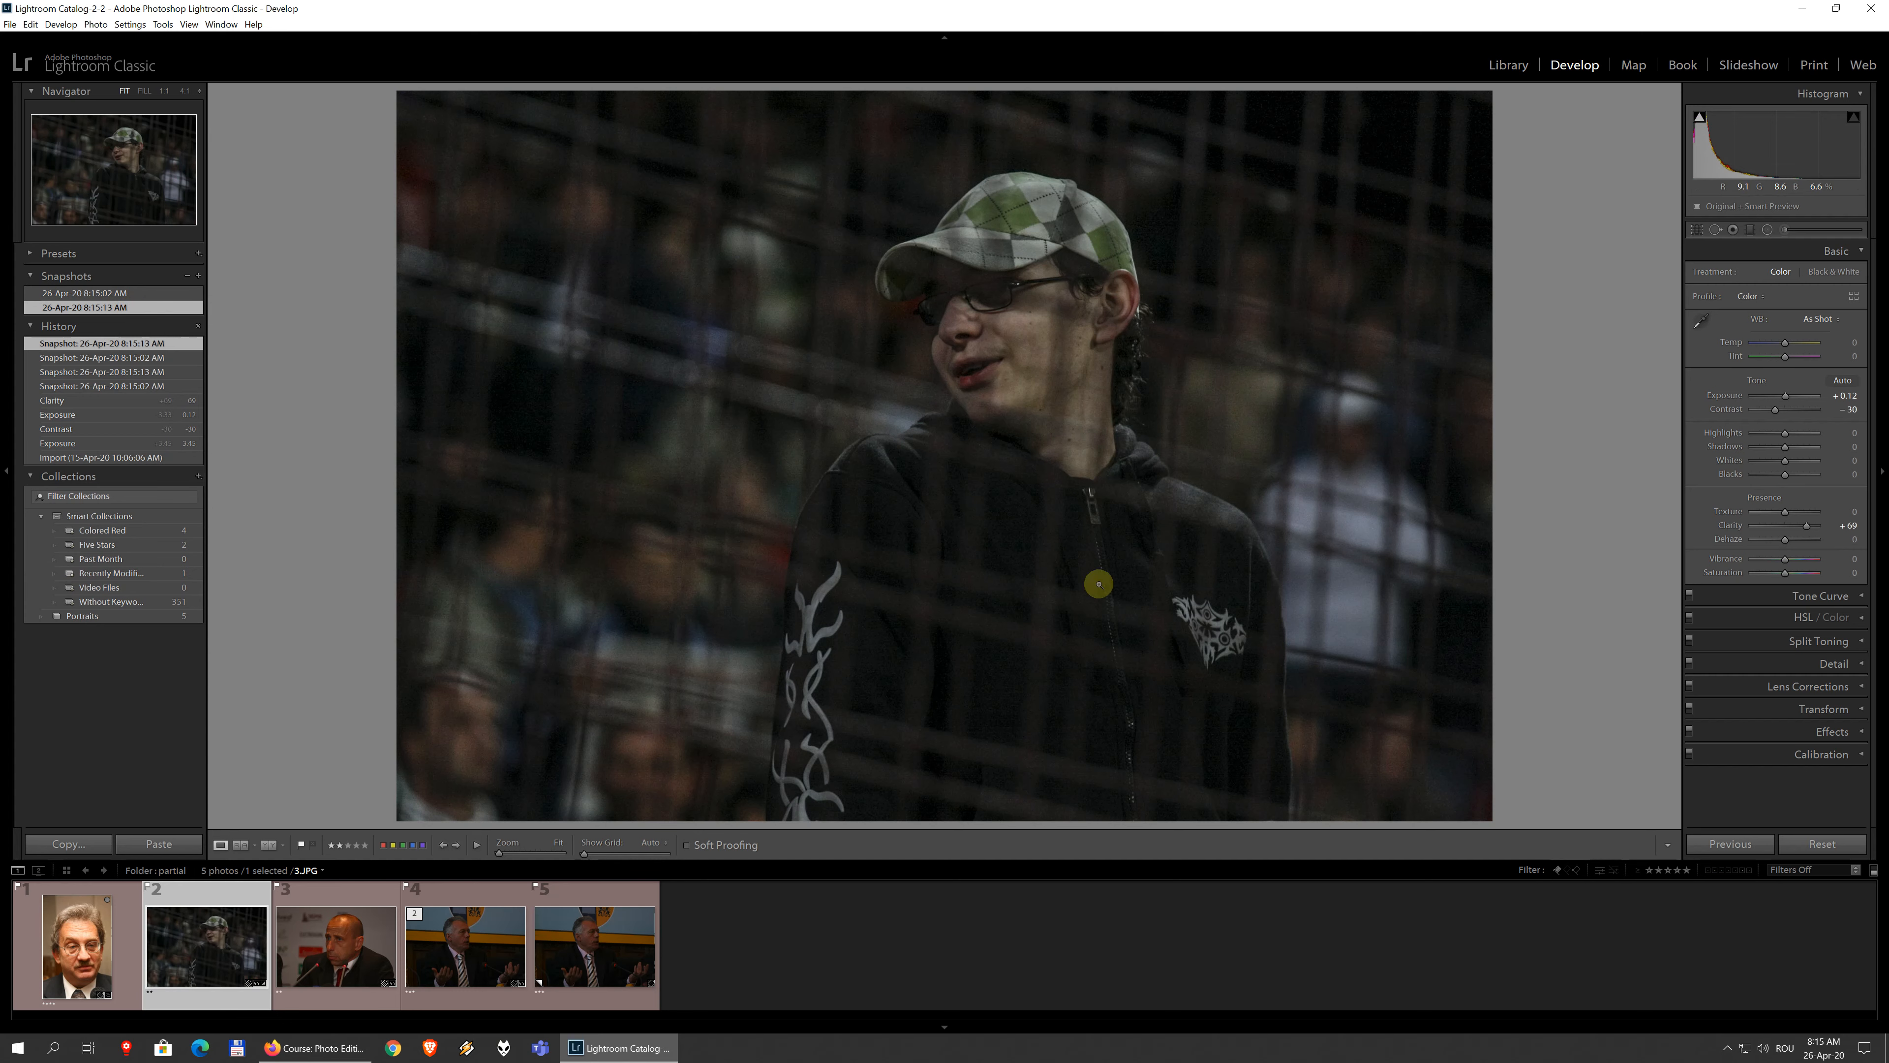
# Step: Reset all develop settings and view the earlier exposure states in the history, returning to the Reset Settings state
pyautogui.click(1820, 844)
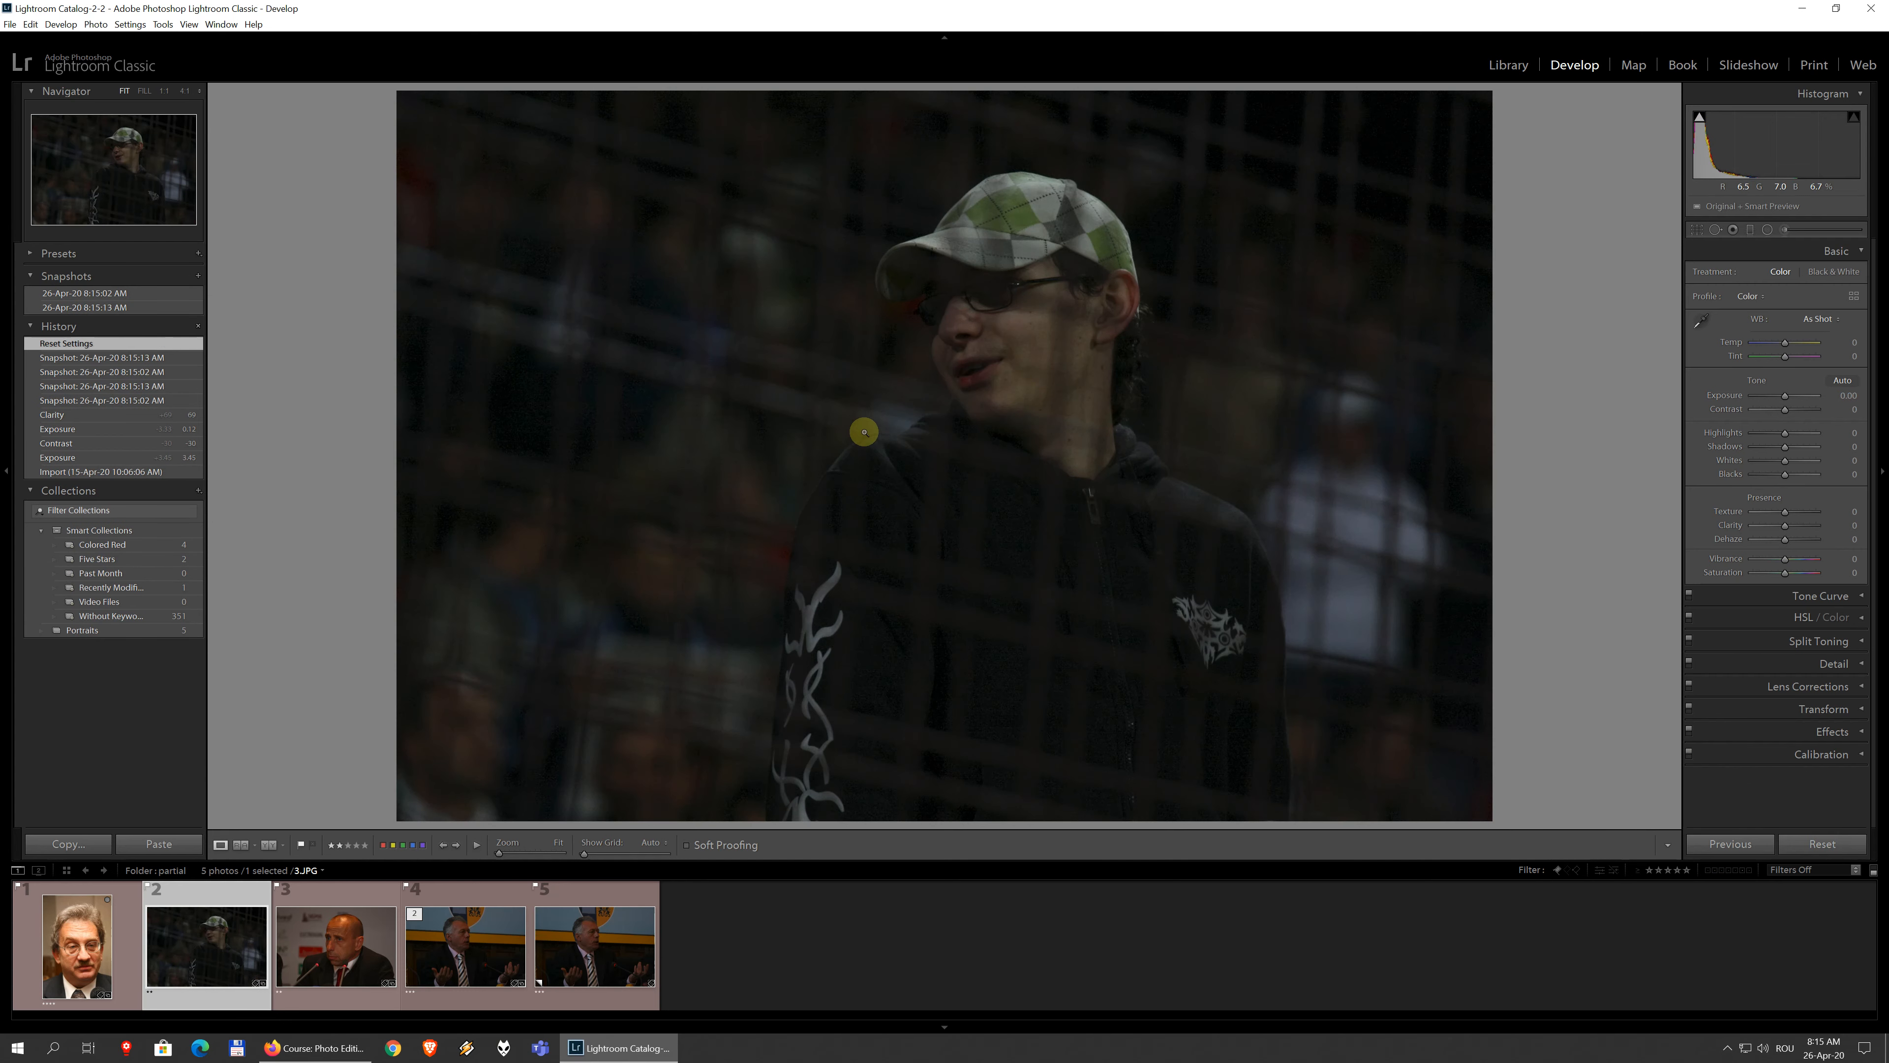
pyautogui.click(33, 277)
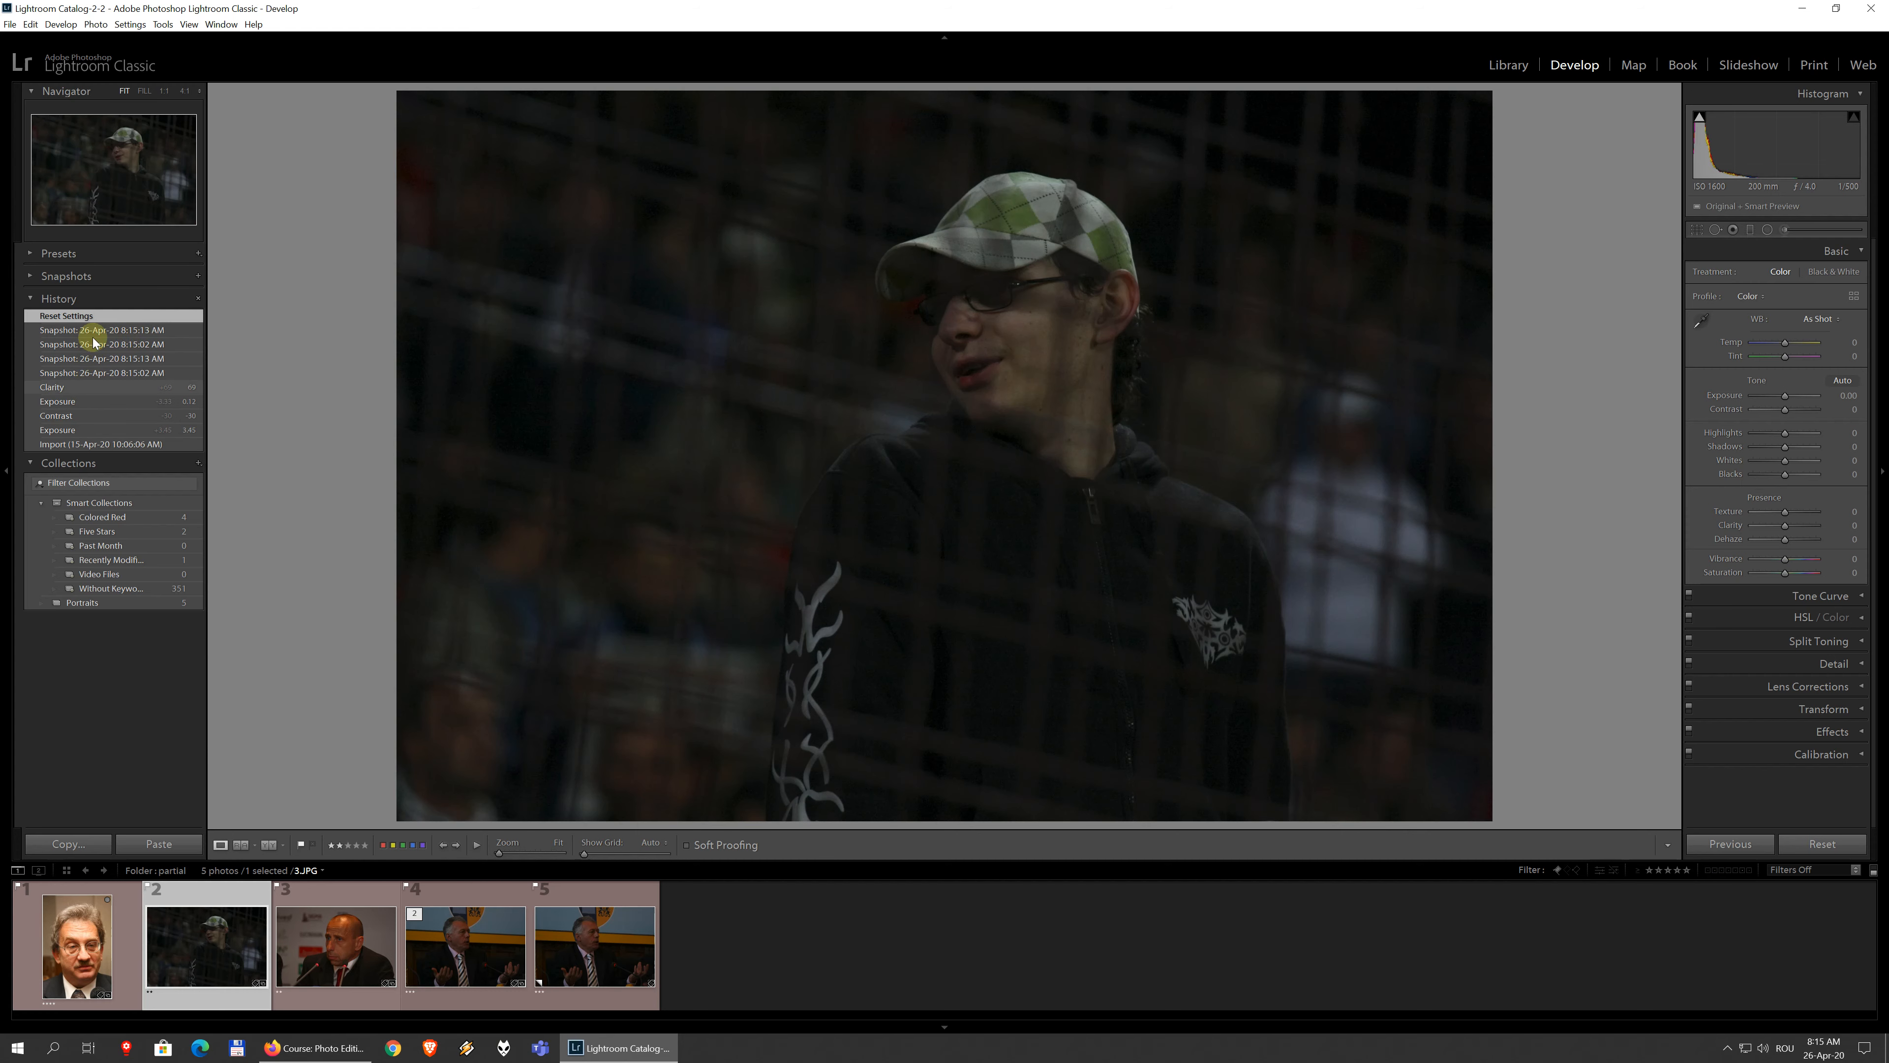
pyautogui.click(101, 403)
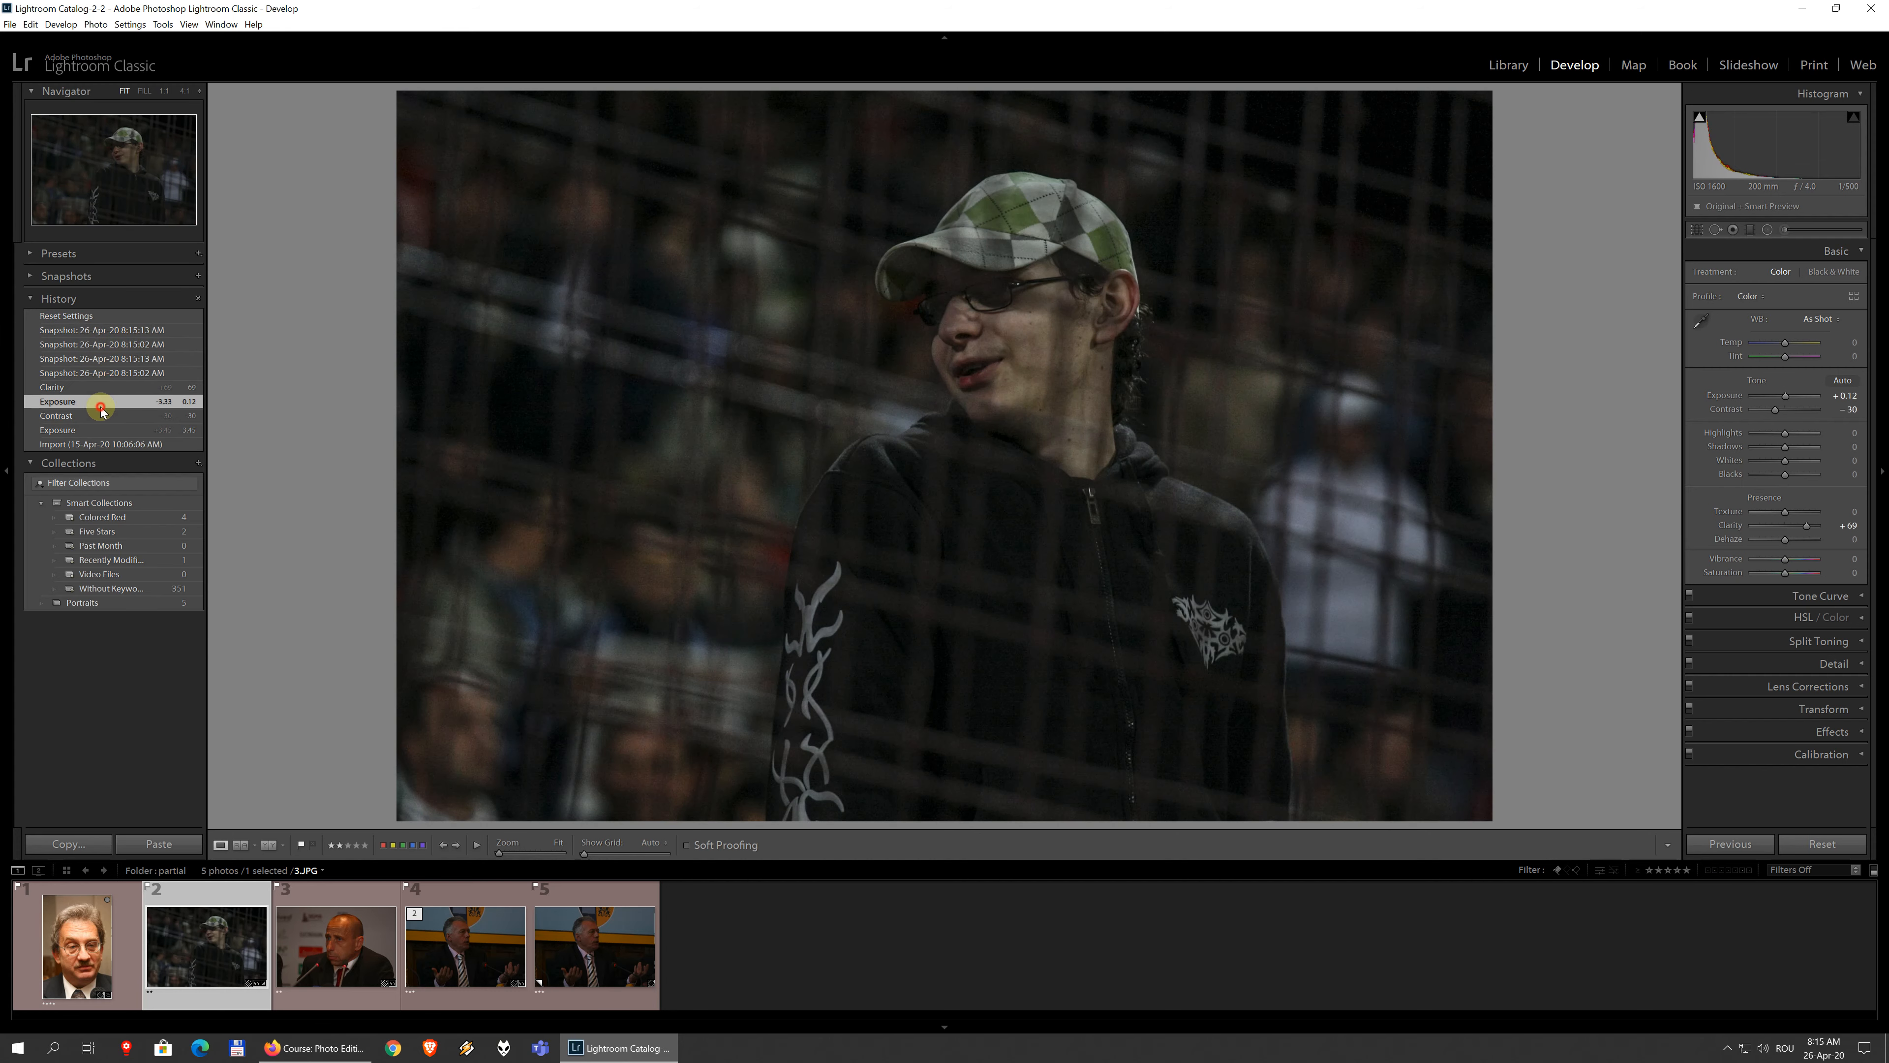
pyautogui.click(101, 430)
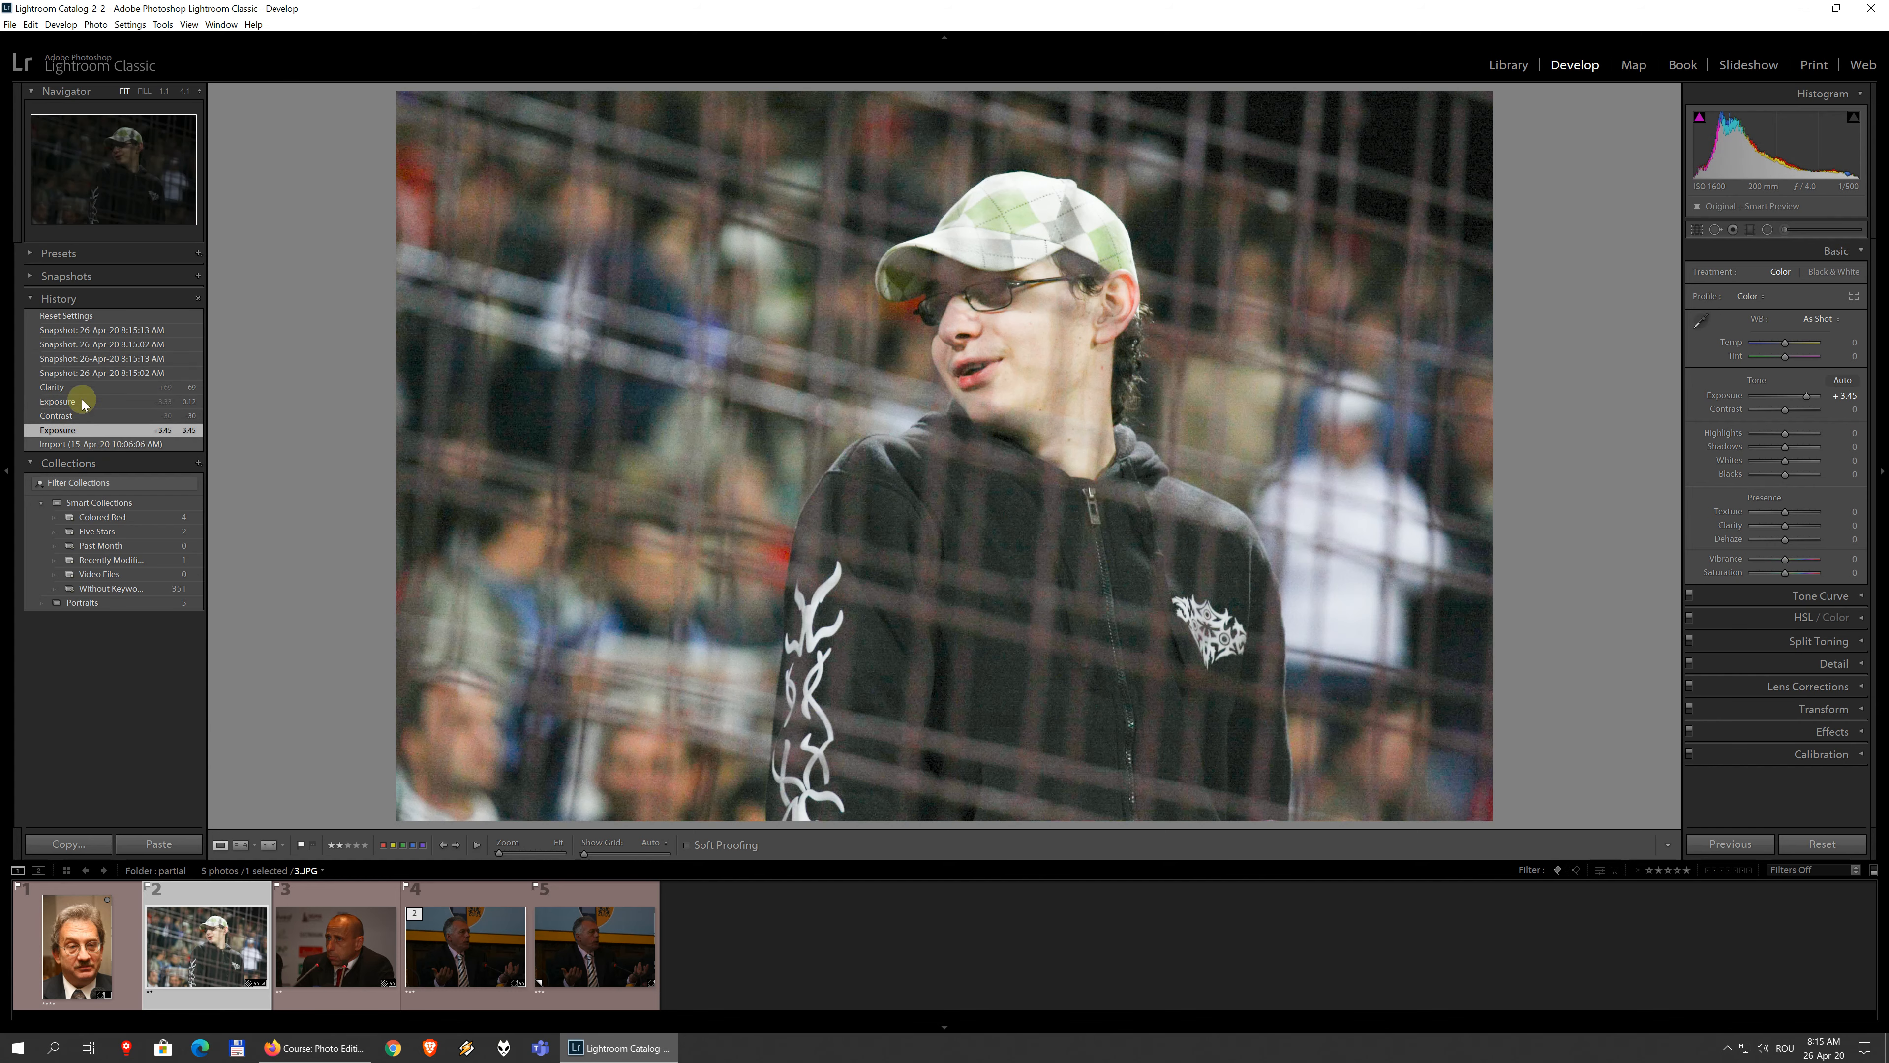
pyautogui.click(75, 318)
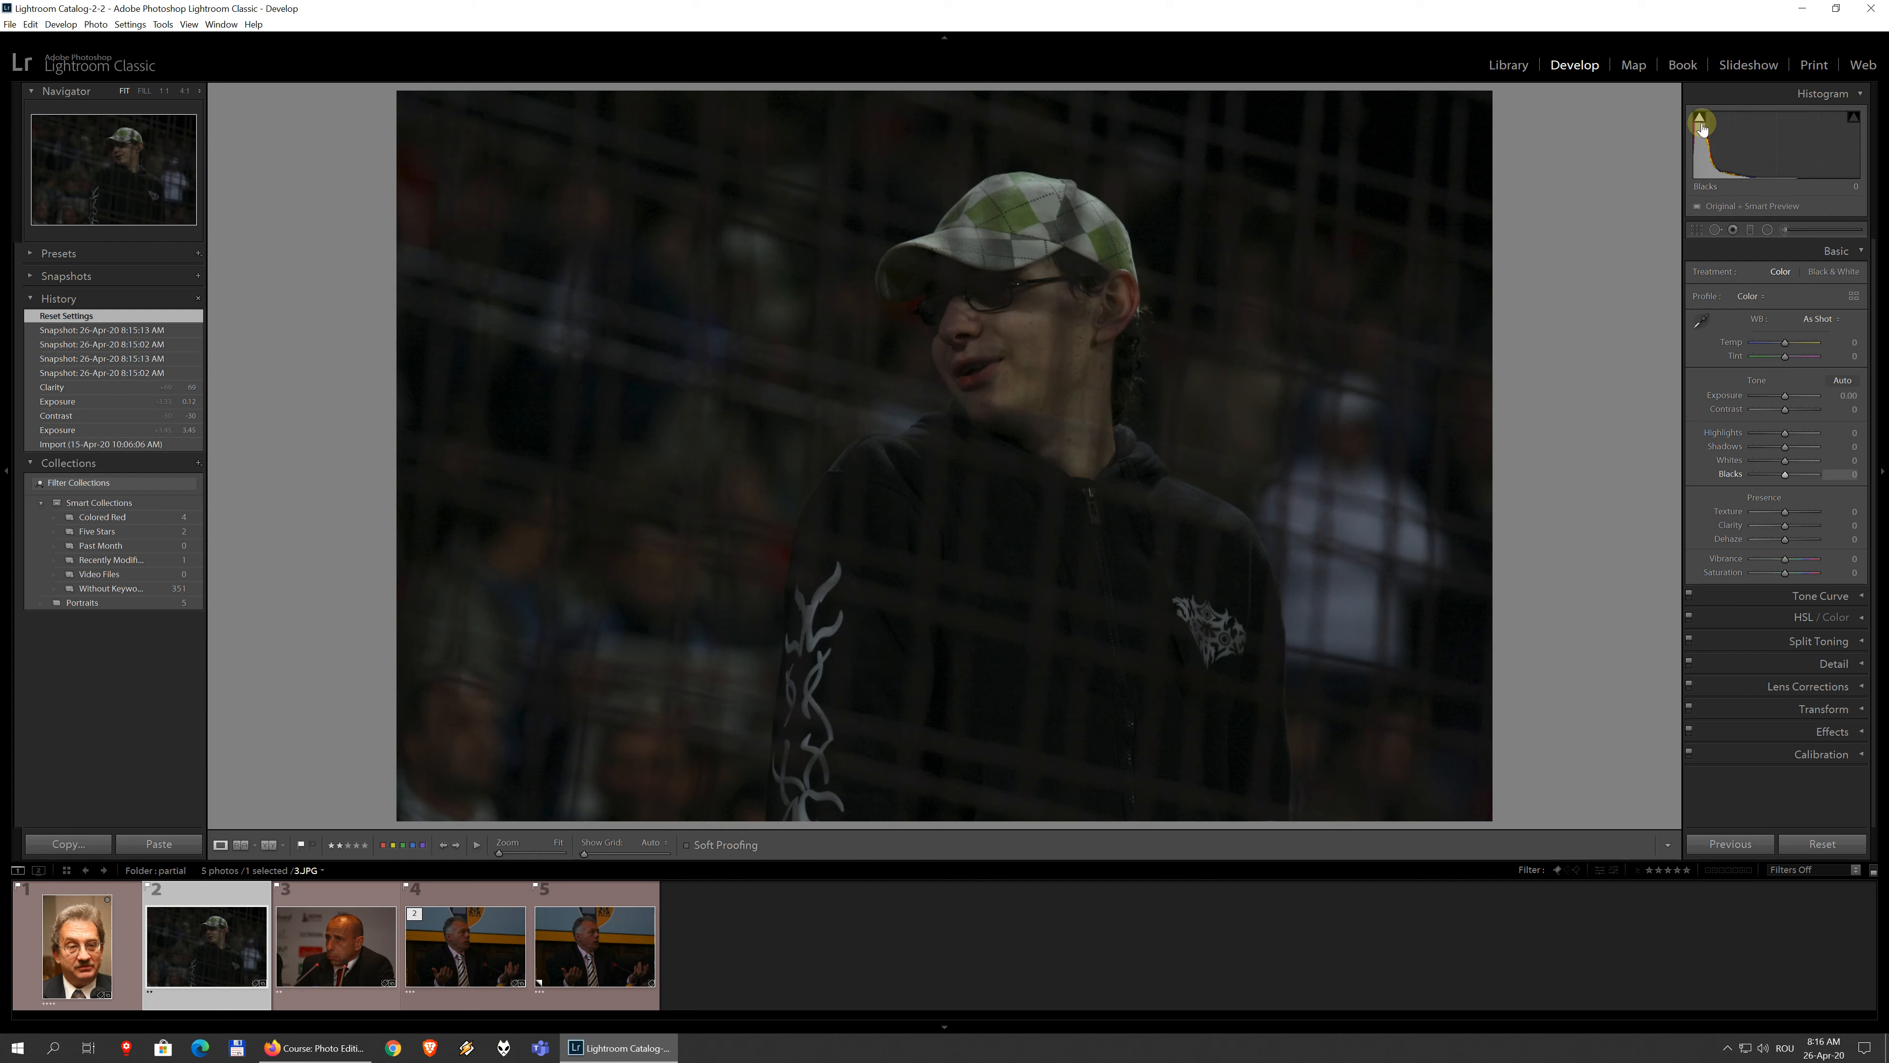
# Step: Raise the exposure to +5.00 to preview the highlight clipping on the photo, and reset the exposure to zero
pyautogui.moveTo(1699, 123)
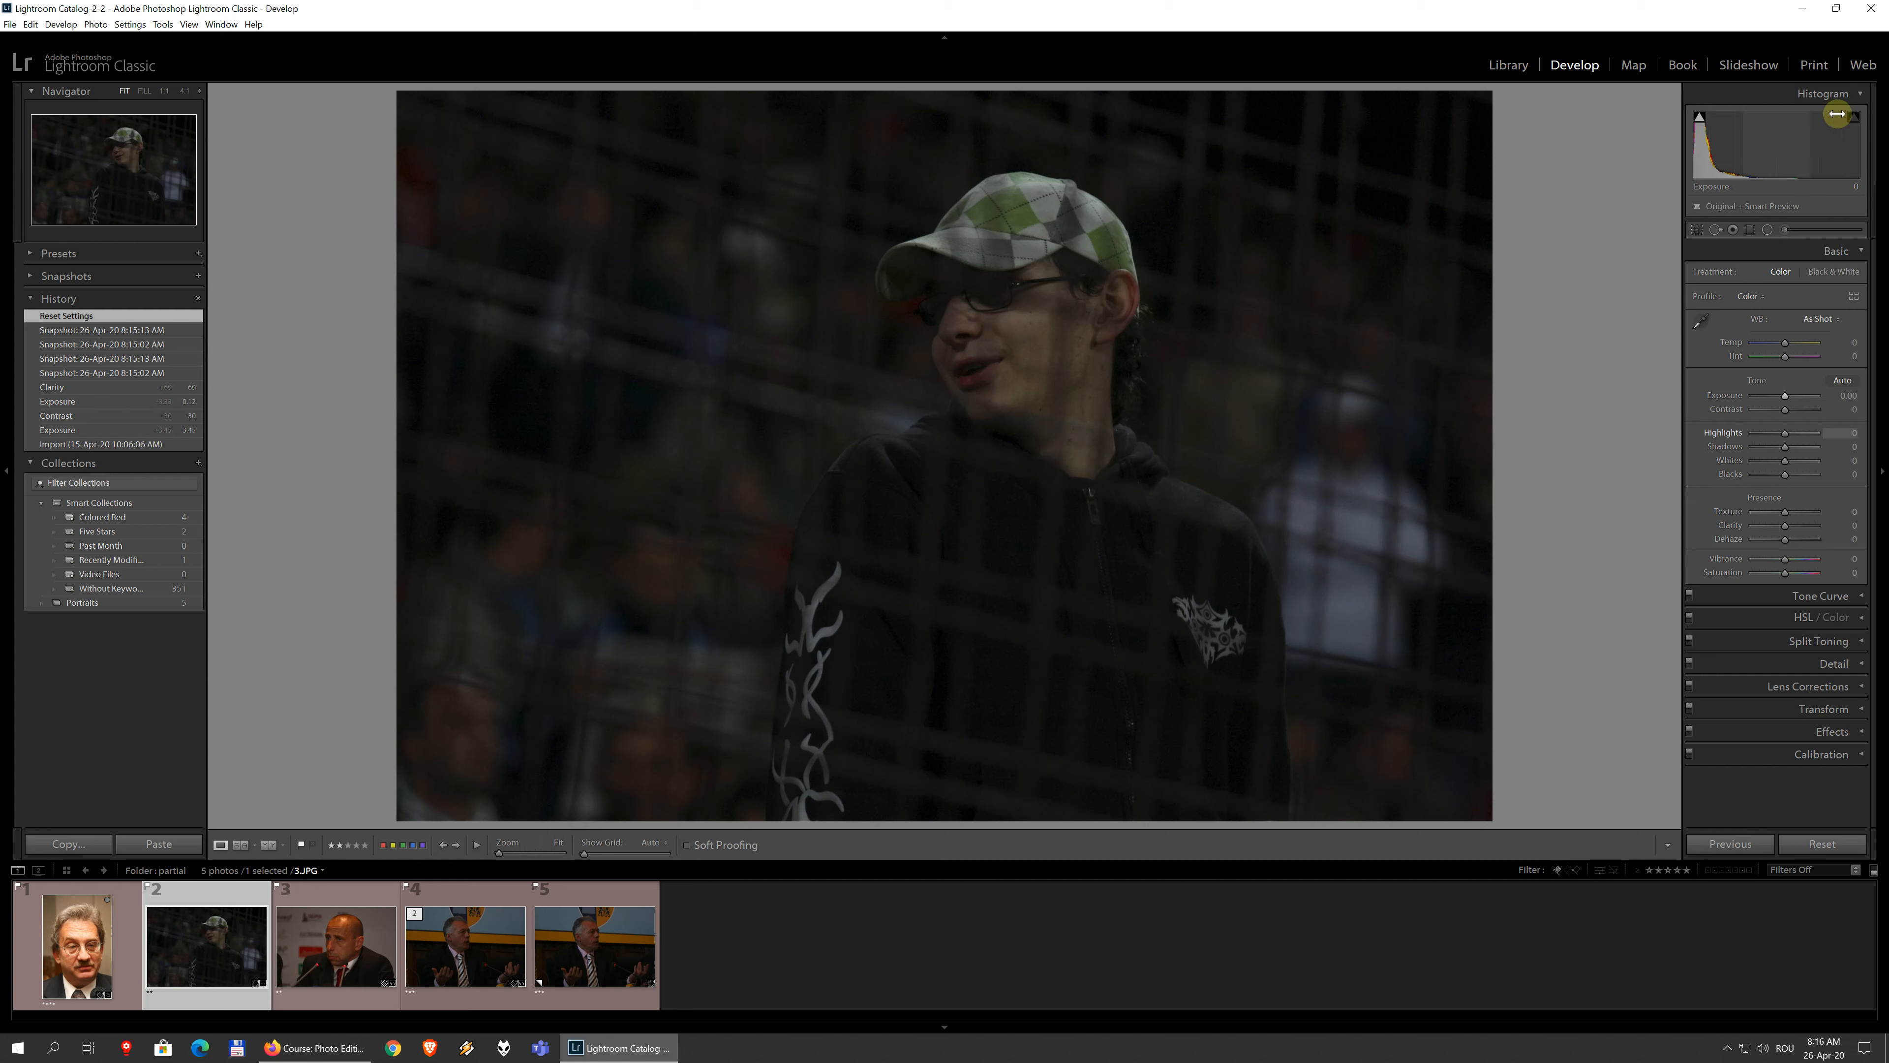
pyautogui.moveTo(1785, 398); pyautogui.dragTo(1813, 396)
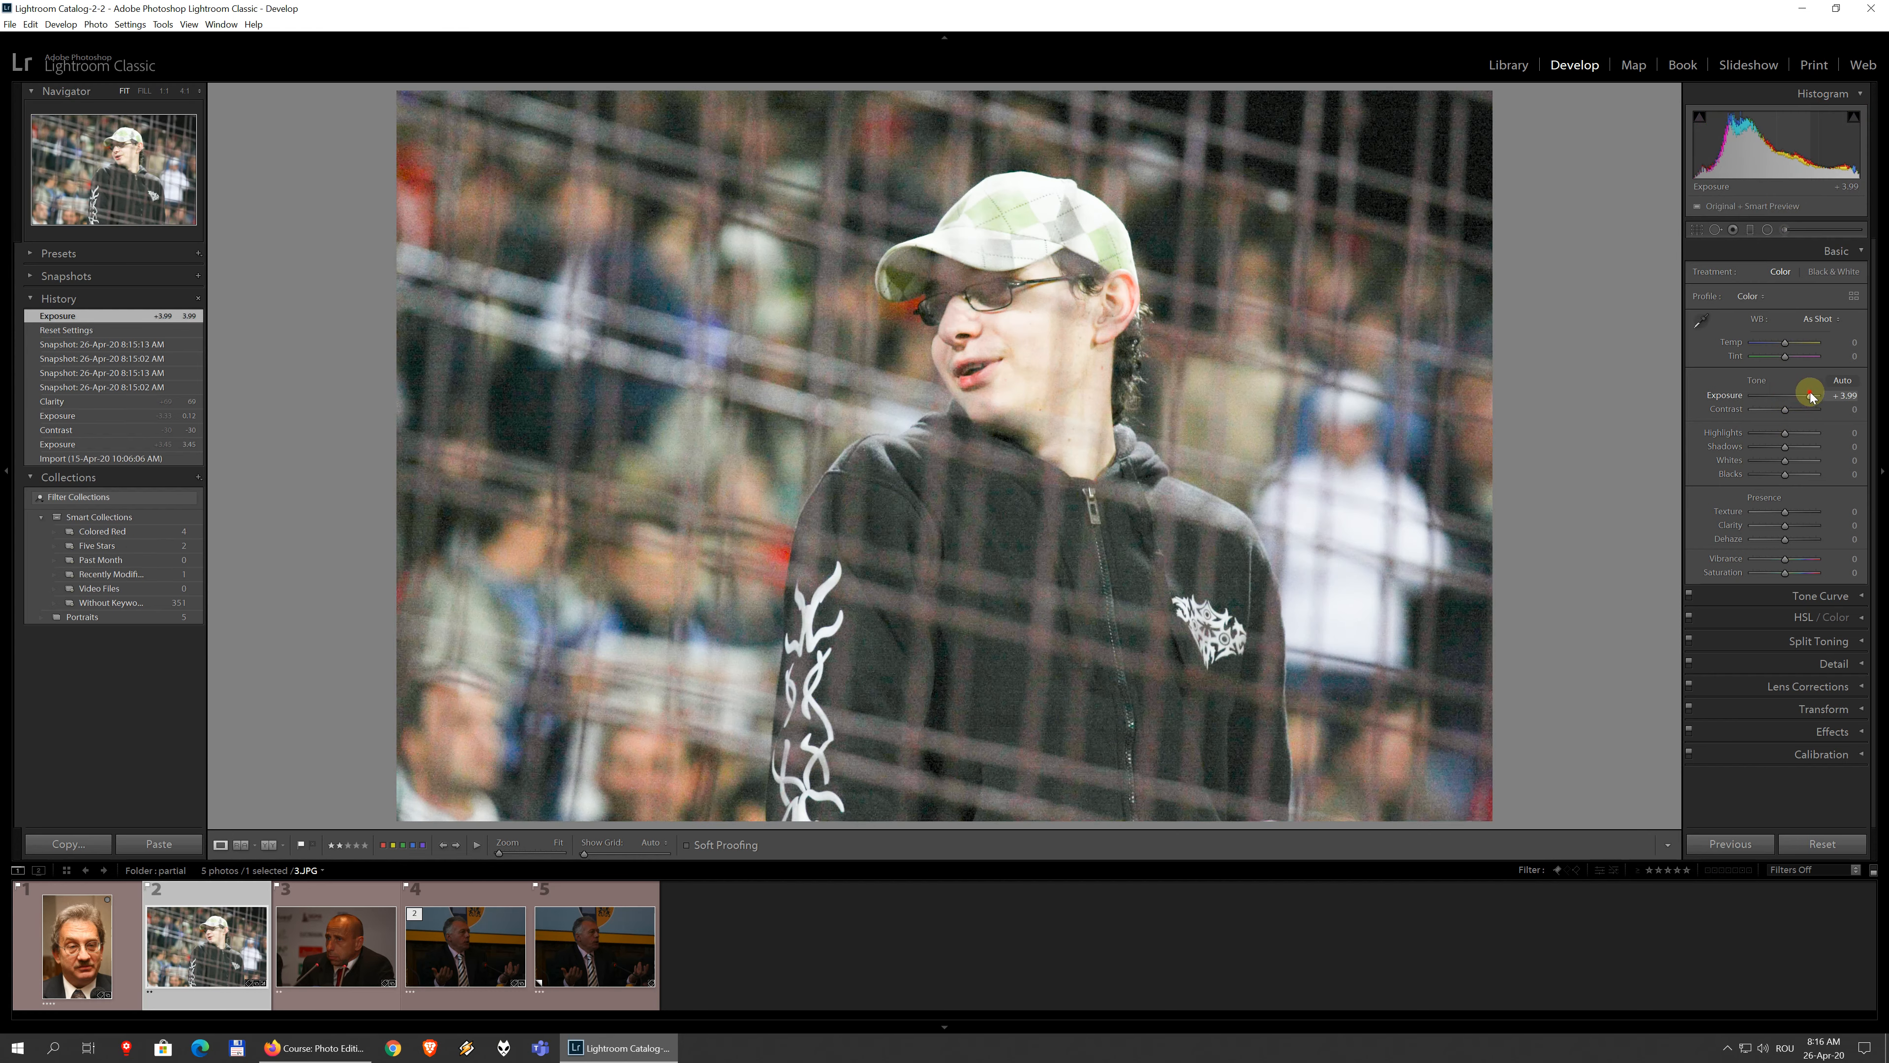
pyautogui.moveTo(1811, 397); pyautogui.dragTo(1825, 395)
pyautogui.moveTo(1853, 122)
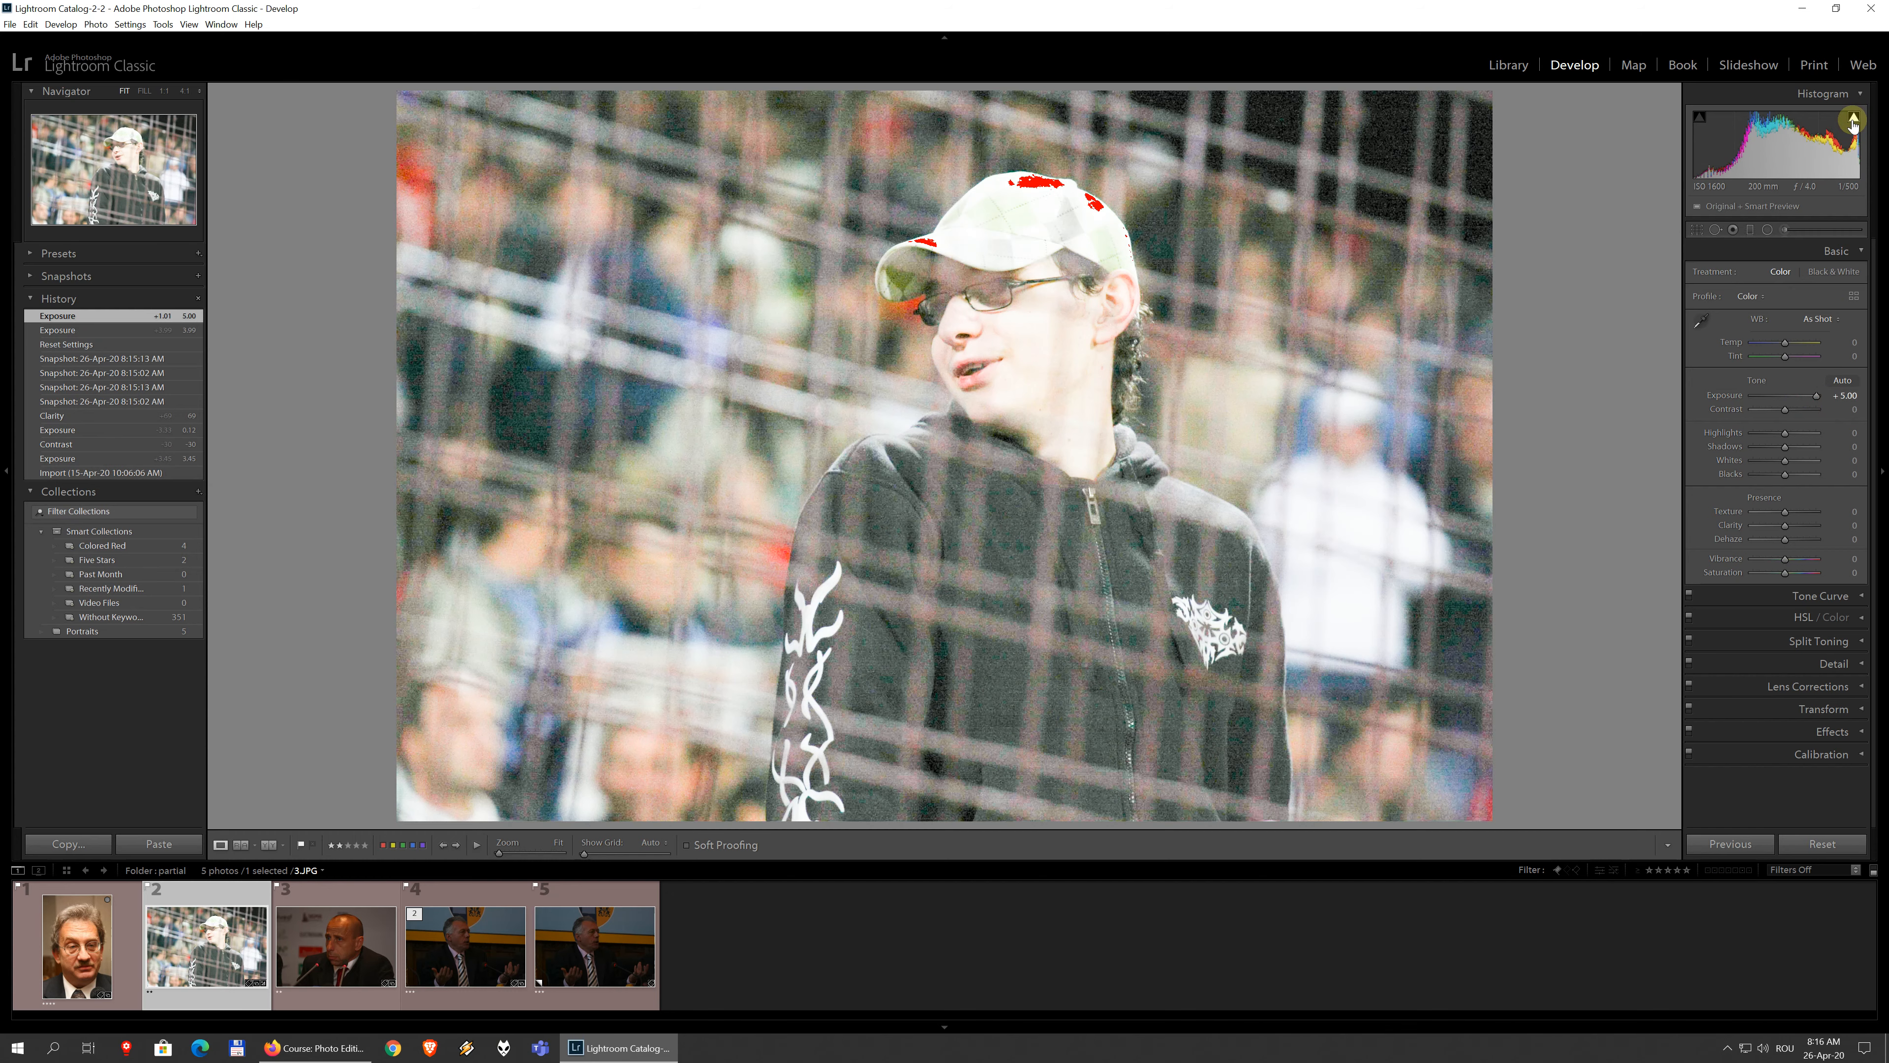
pyautogui.doubleClick(1817, 395)
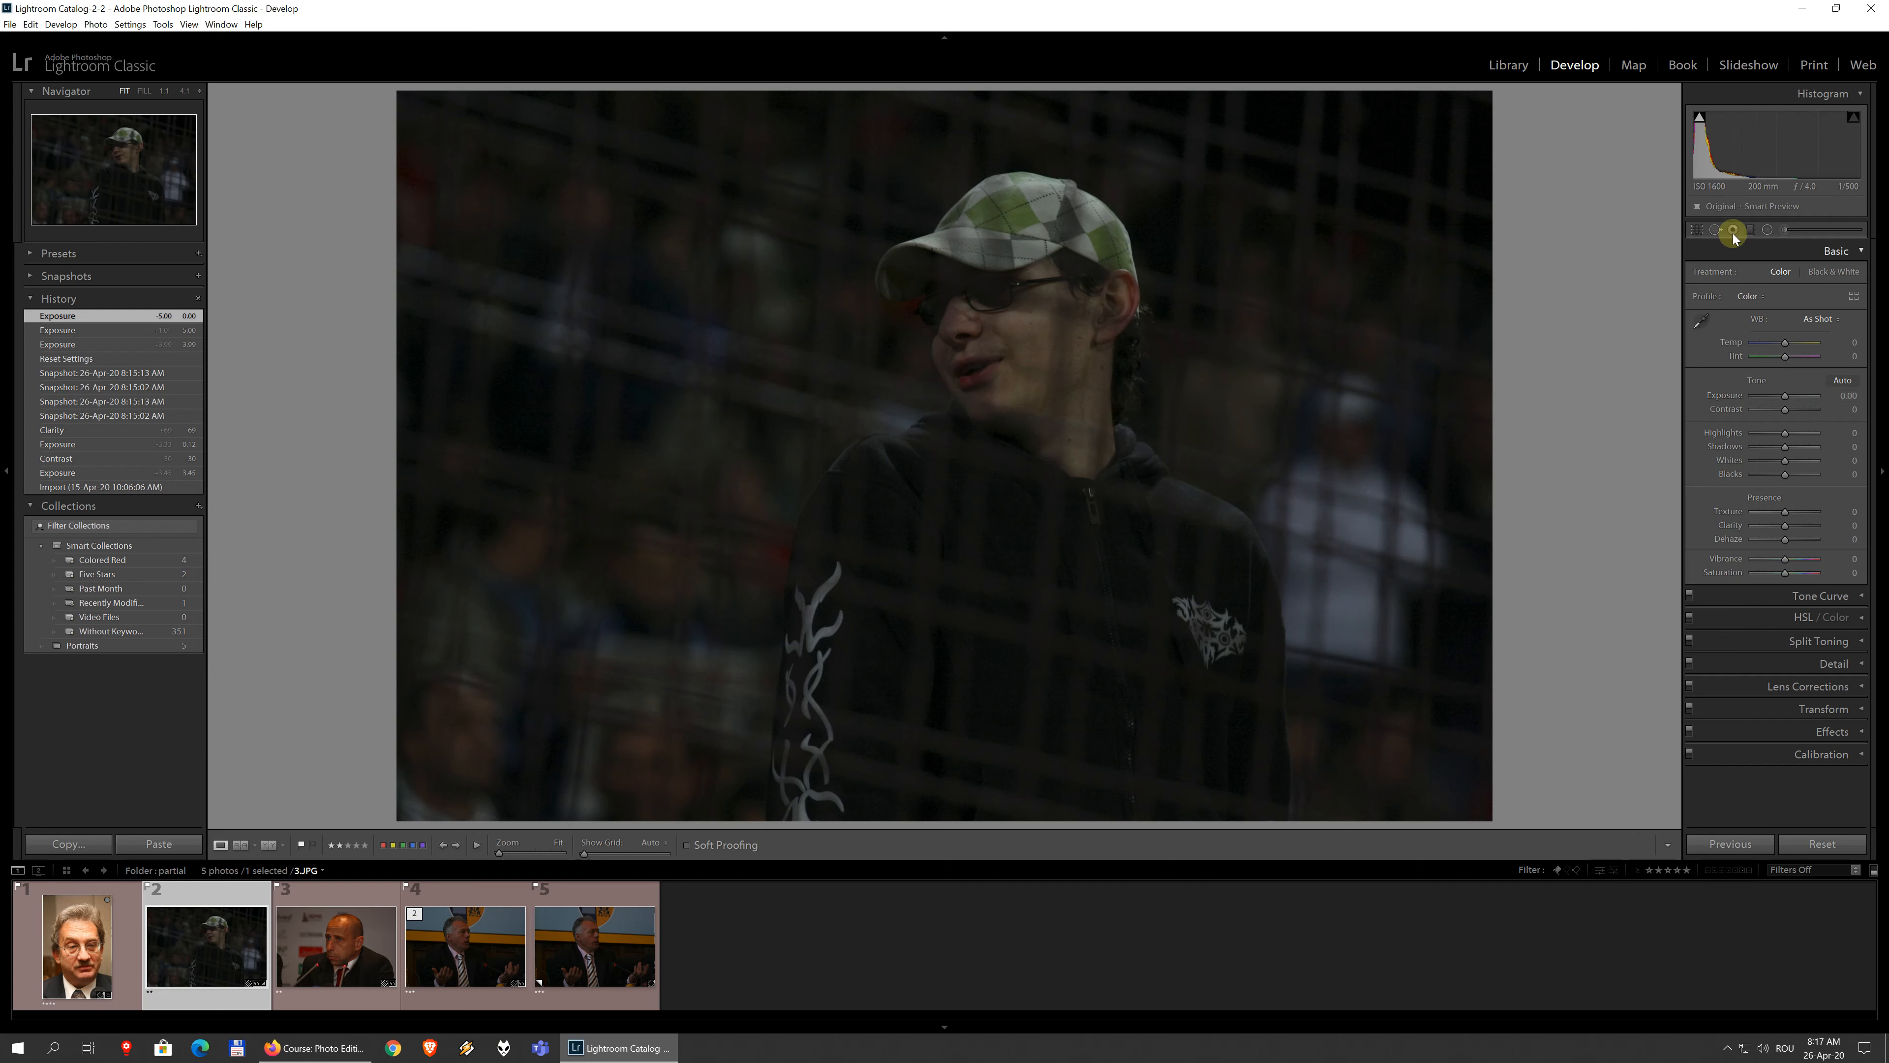
# Step: Start a crop of the photo with the 5 x 7 aspect ratio and change the ratio to 1 x 1
pyautogui.moveTo(1821, 217)
pyautogui.click(1696, 230)
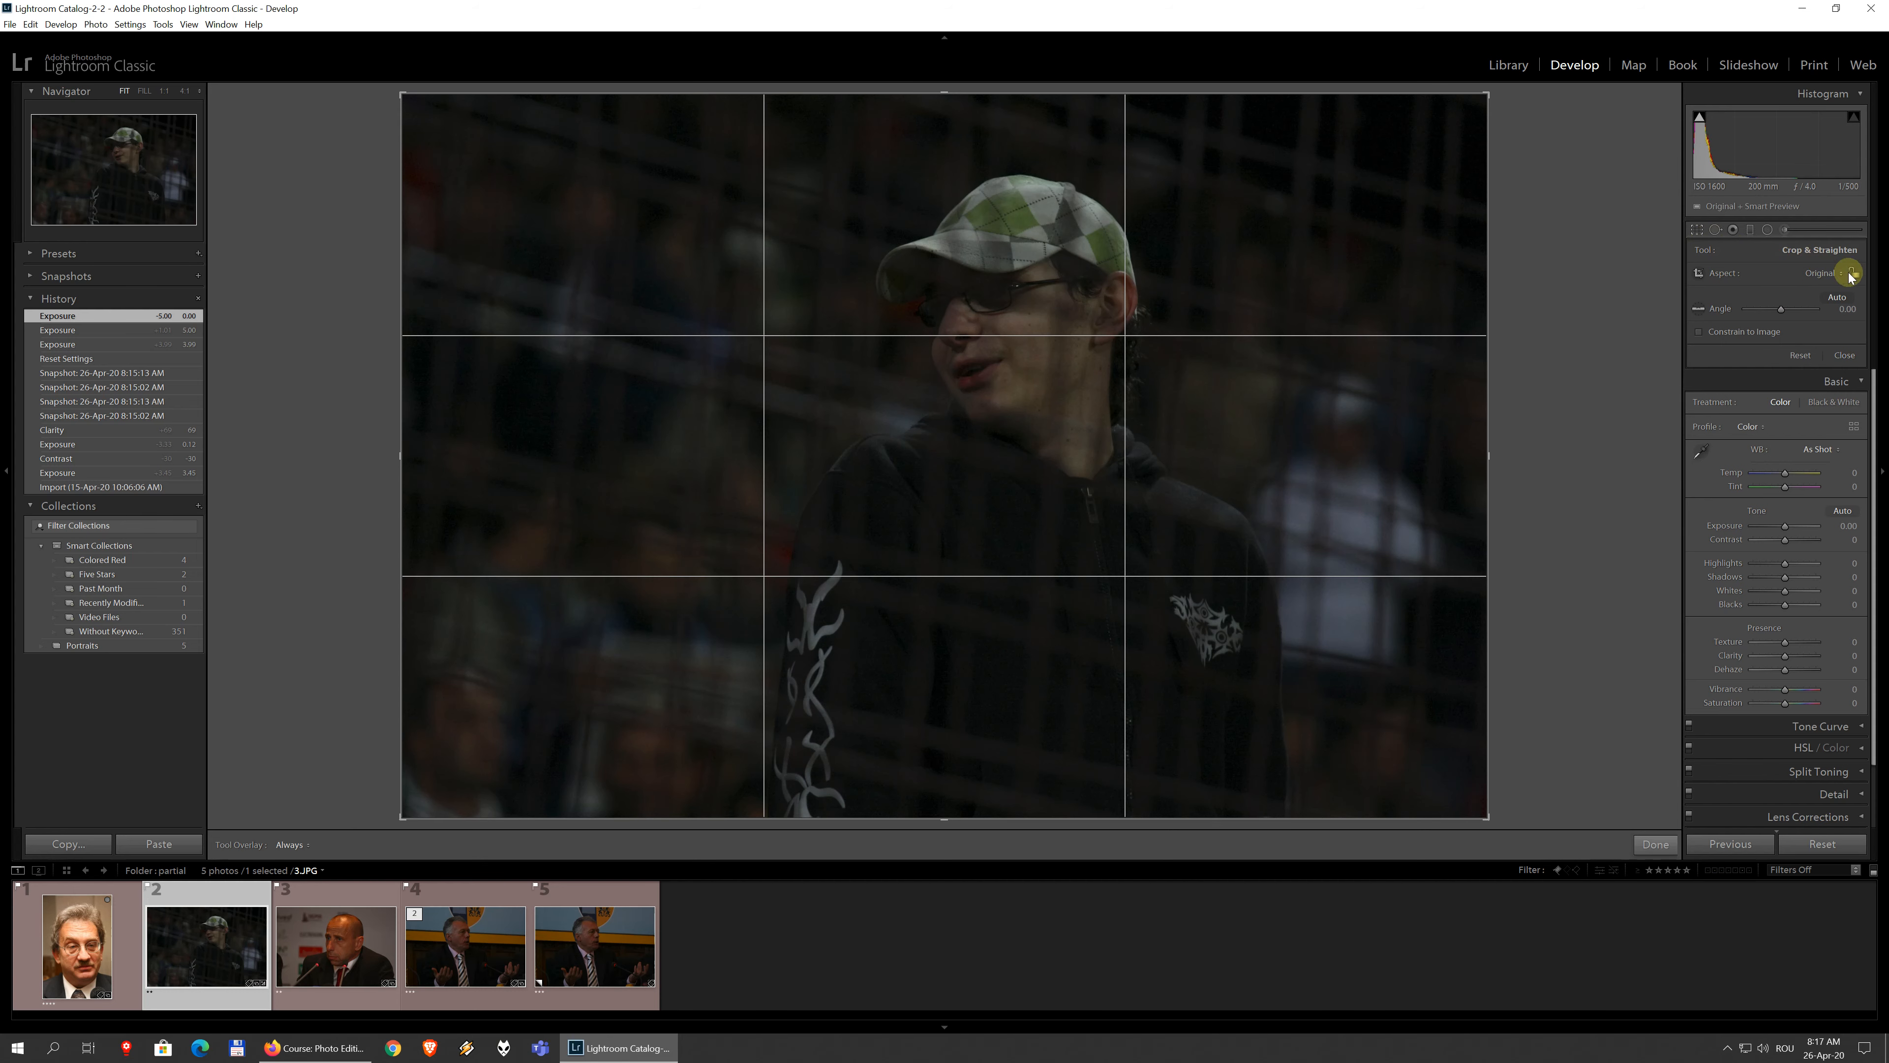
pyautogui.click(1820, 272)
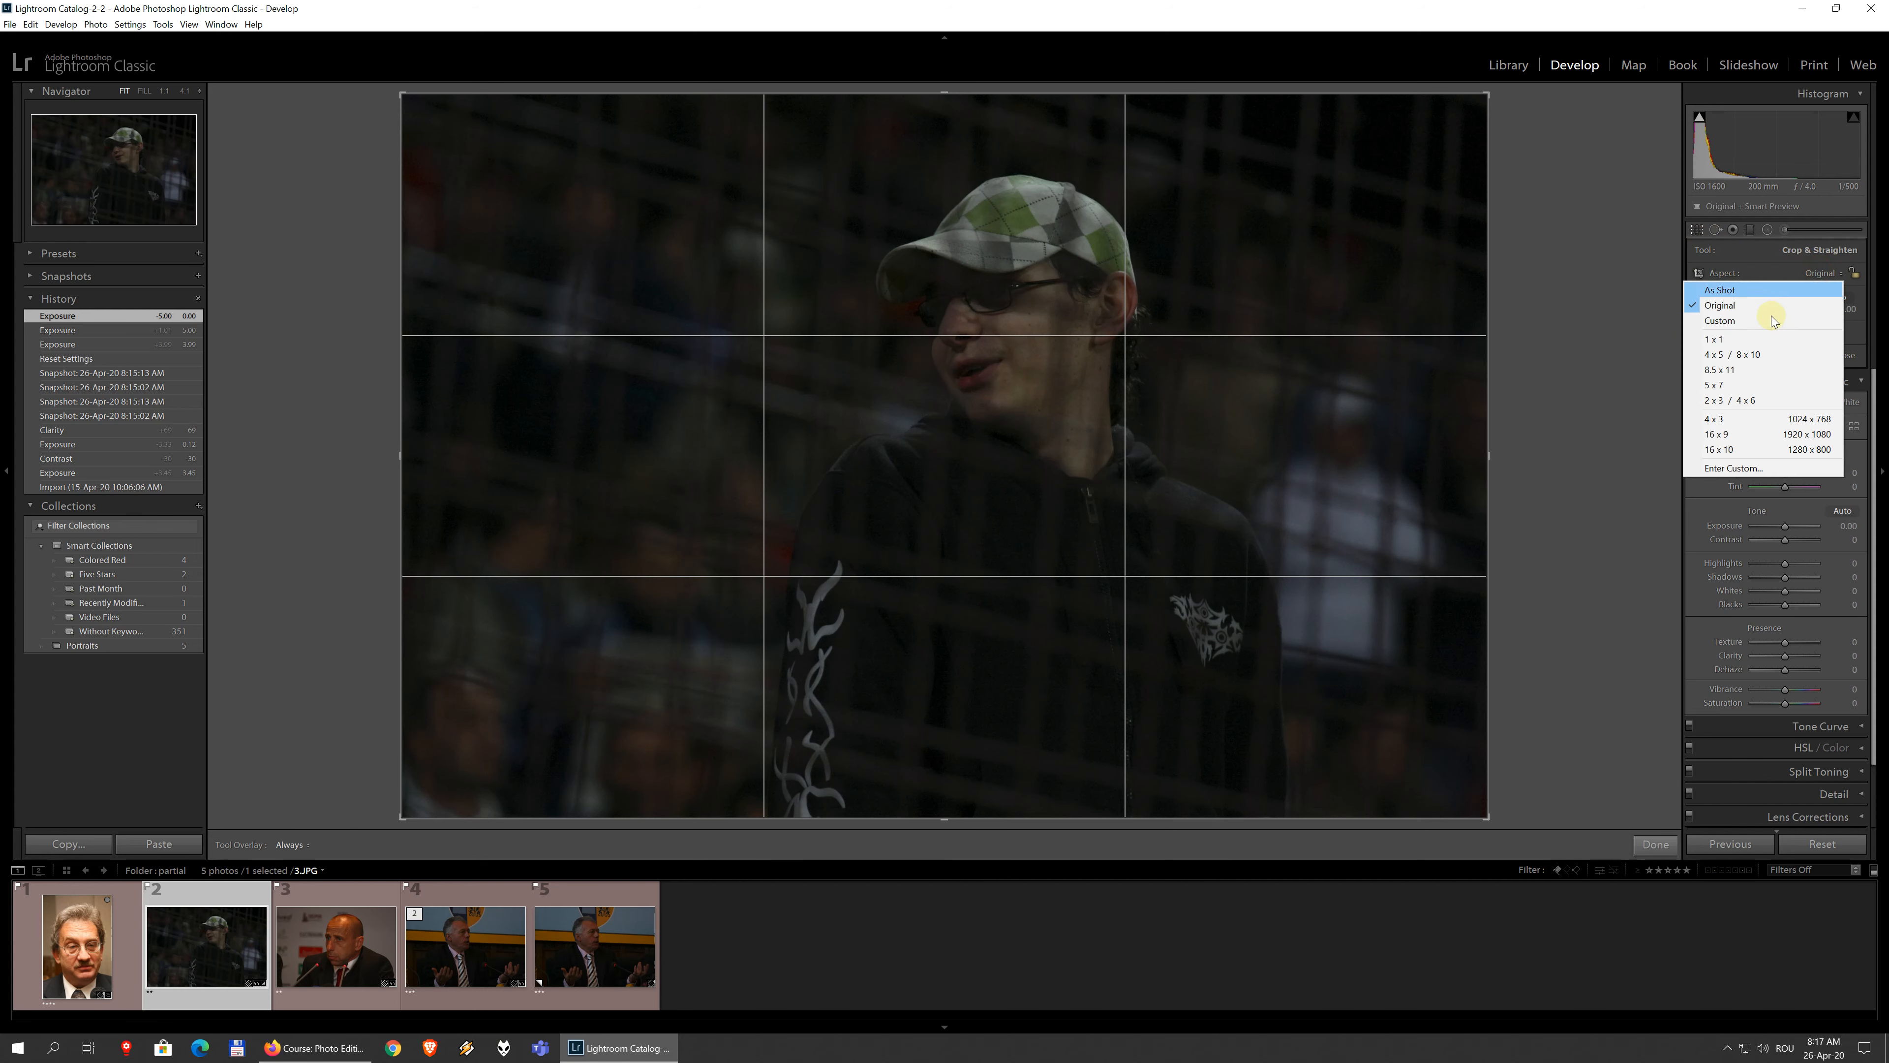
pyautogui.click(1736, 383)
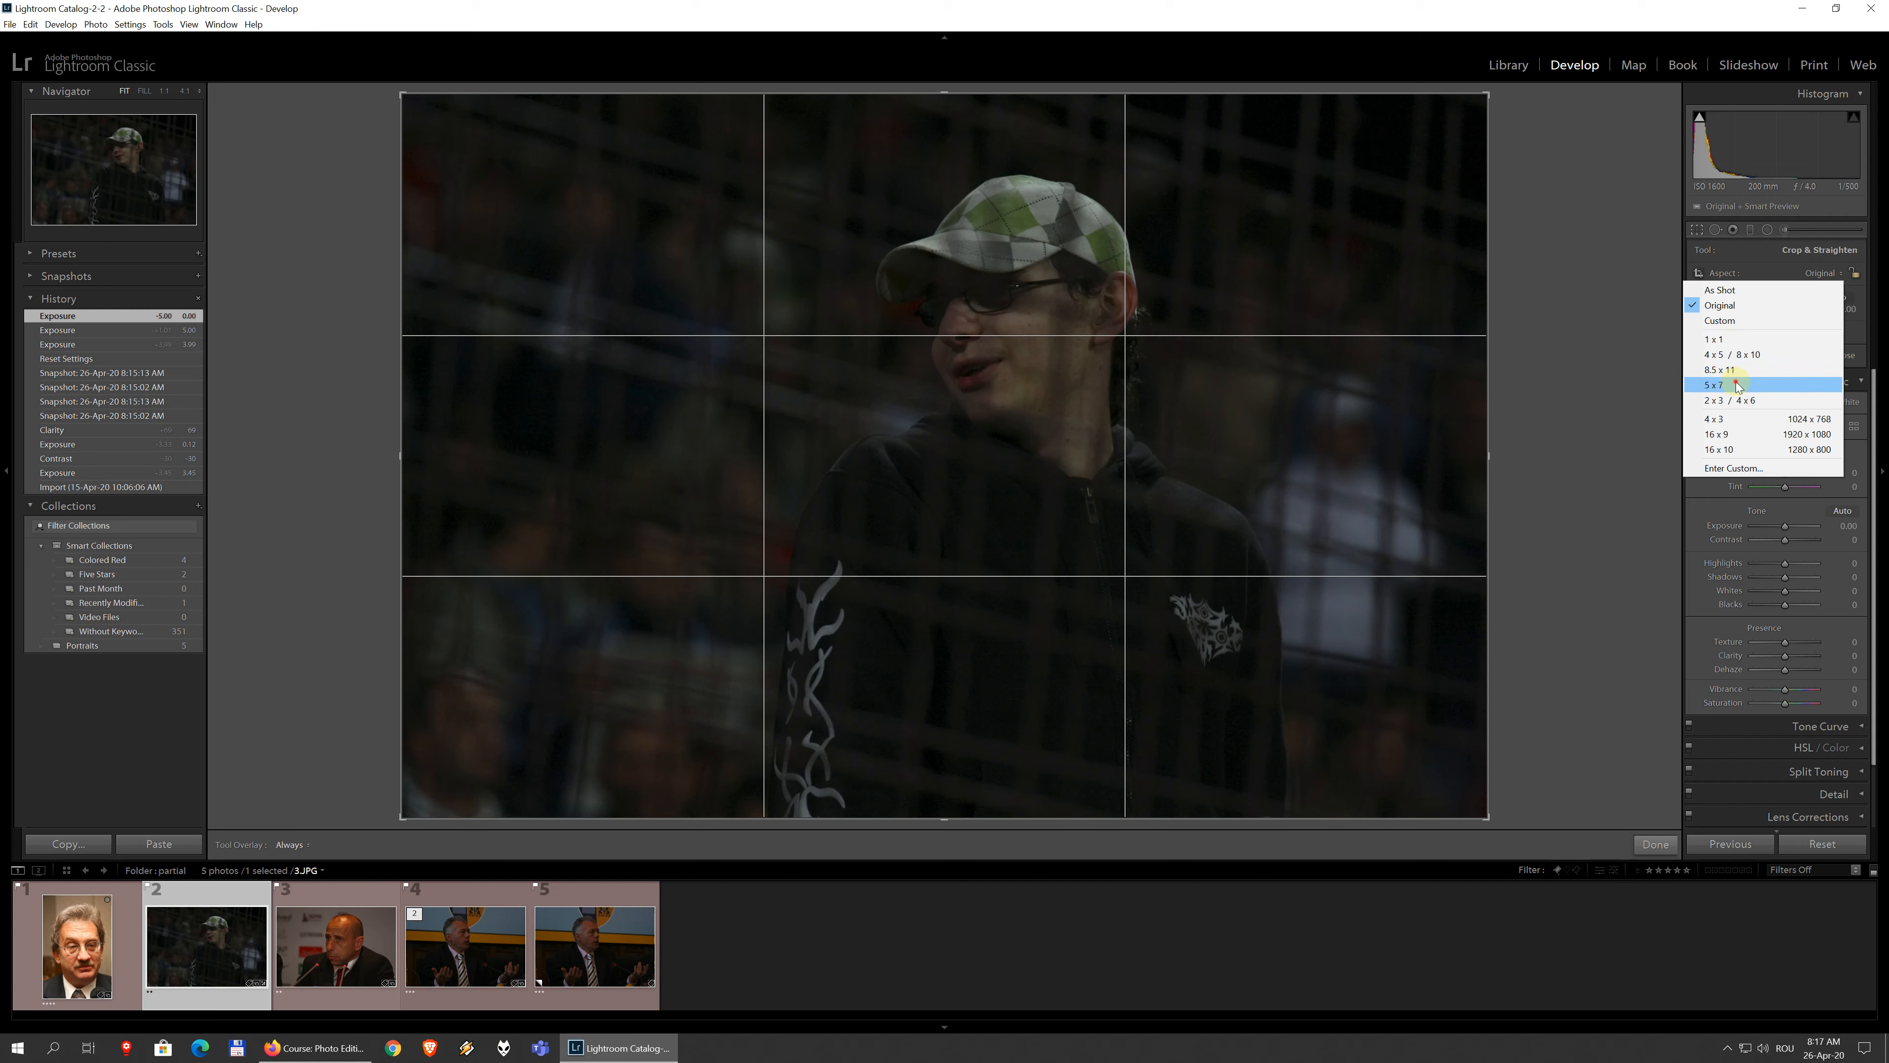
pyautogui.click(1822, 273)
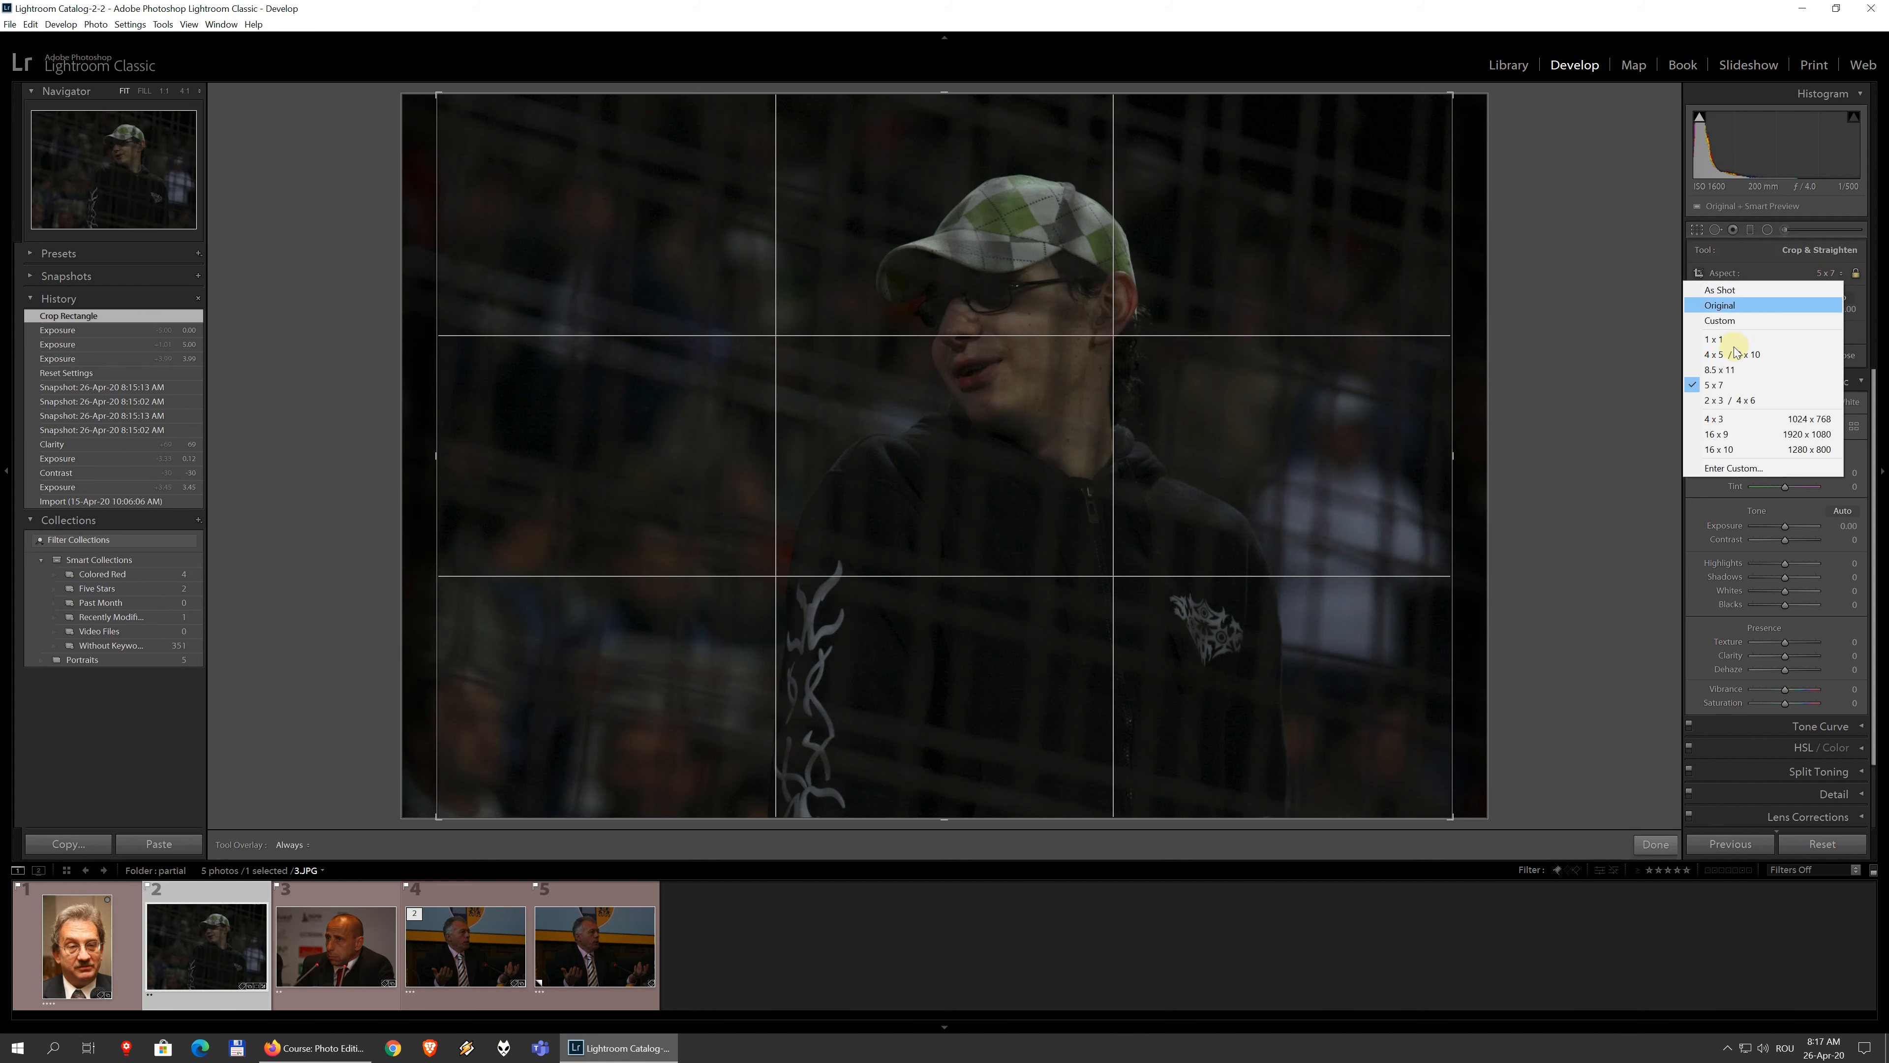
pyautogui.click(1734, 339)
pyautogui.click(1853, 274)
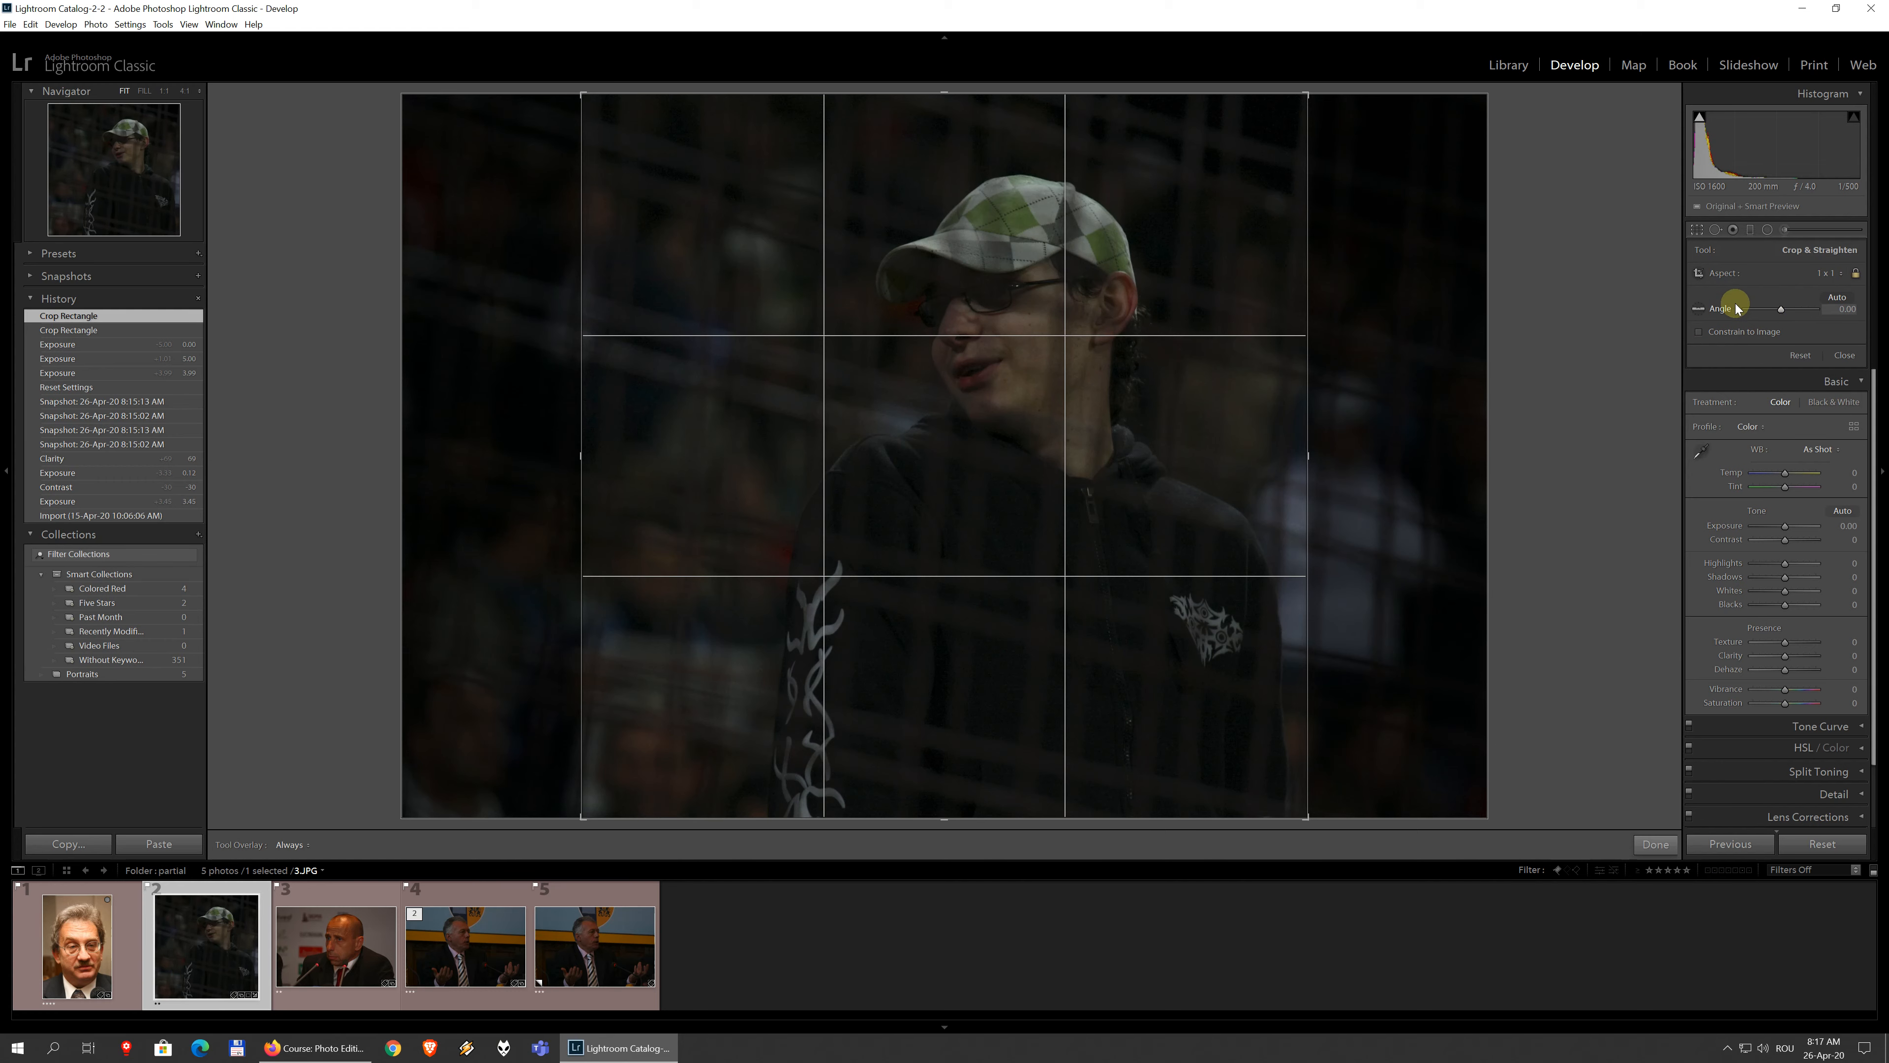
# Step: Rotate the square crop to about 11.77 degrees and straighten it along a line drawn diagonally down across the photo
pyautogui.moveTo(1783, 308)
pyautogui.mouseDown()
pyautogui.moveTo(1768, 311)
pyautogui.moveTo(1790, 310)
pyautogui.mouseUp()
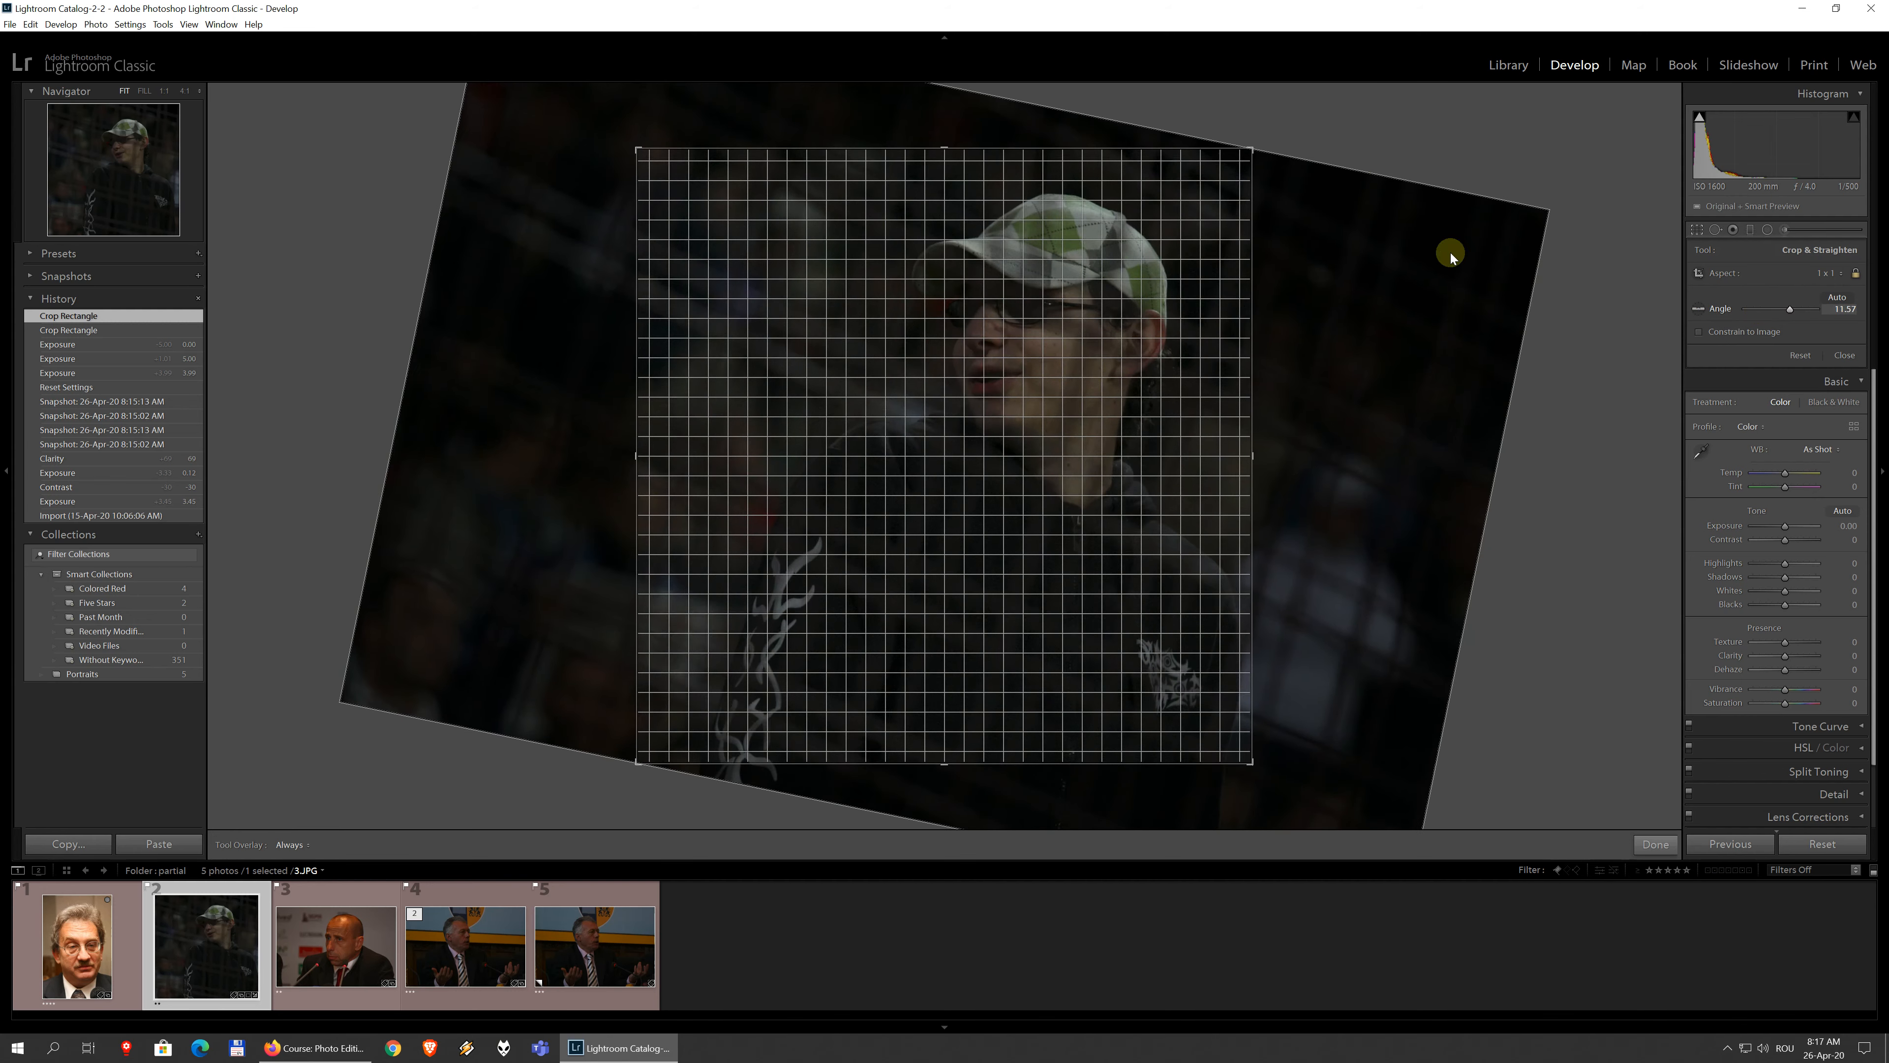
pyautogui.moveTo(1275, 151); pyautogui.dragTo(1301, 120)
pyautogui.click(1701, 308)
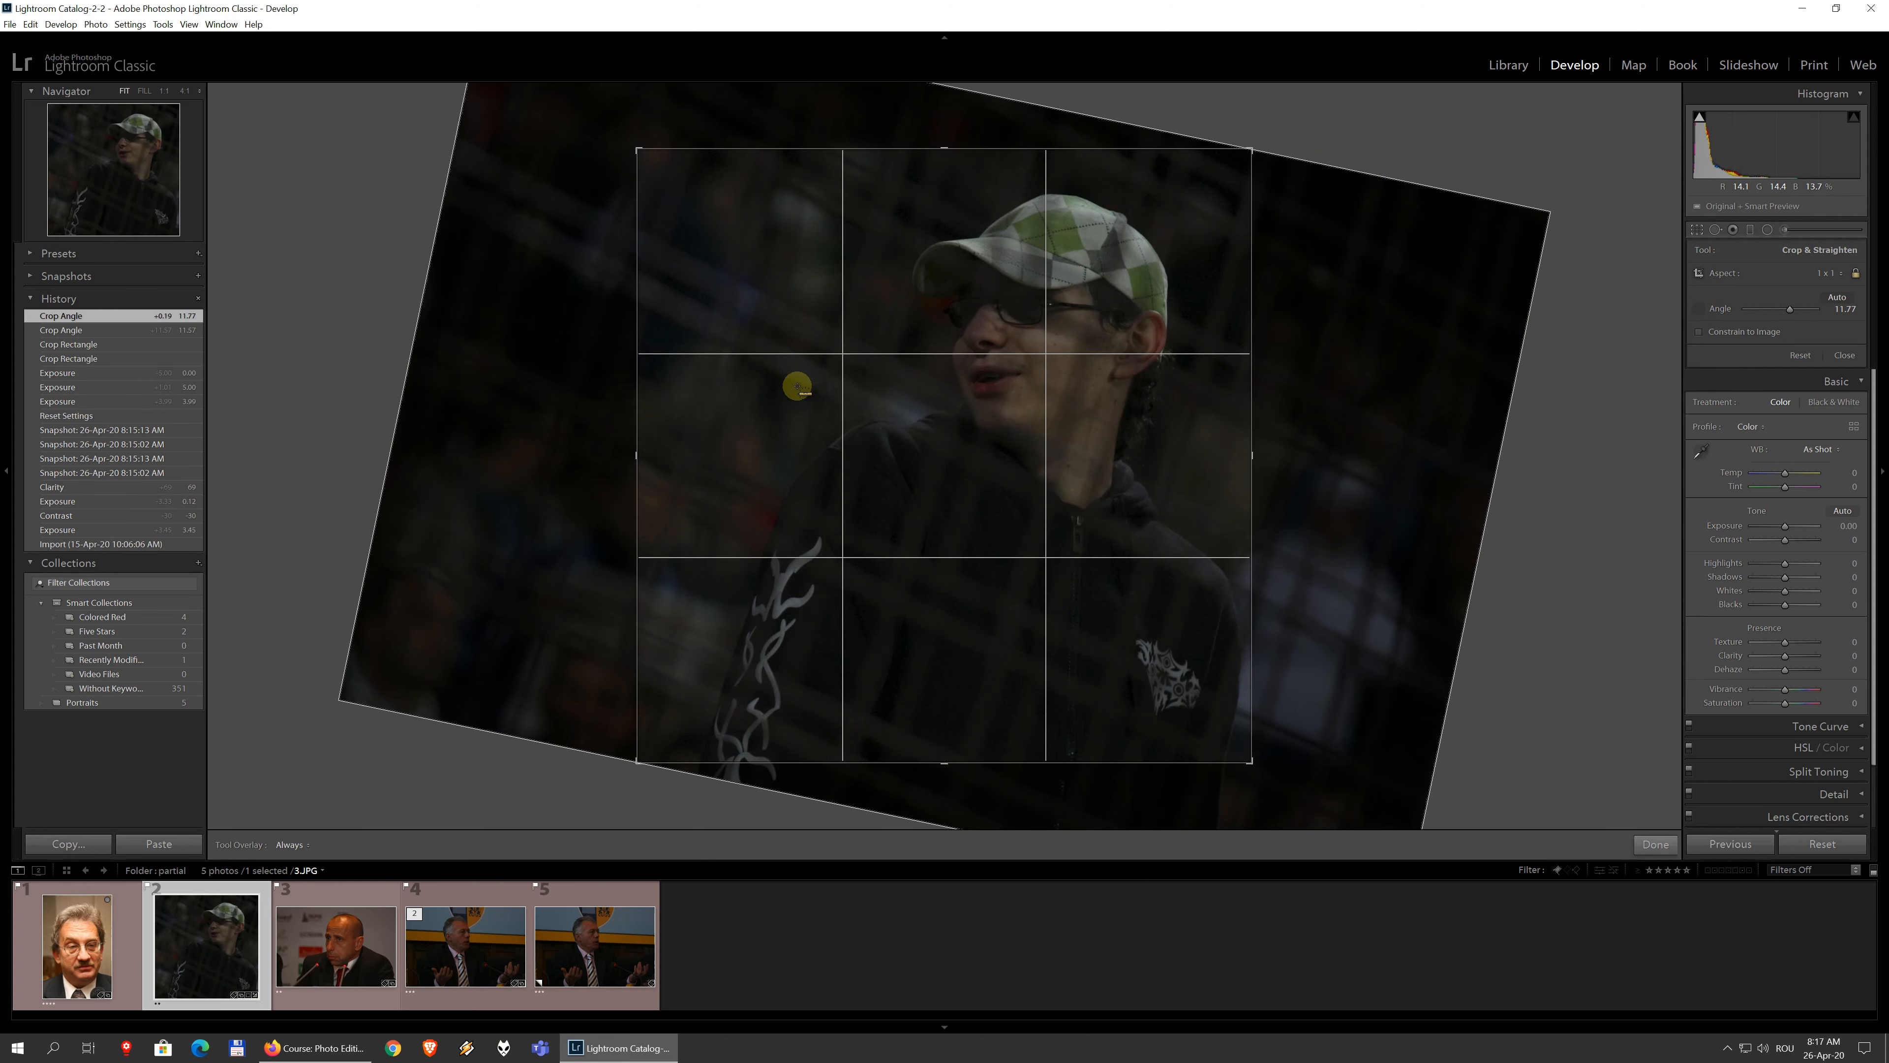
pyautogui.moveTo(777, 370); pyautogui.dragTo(1426, 673)
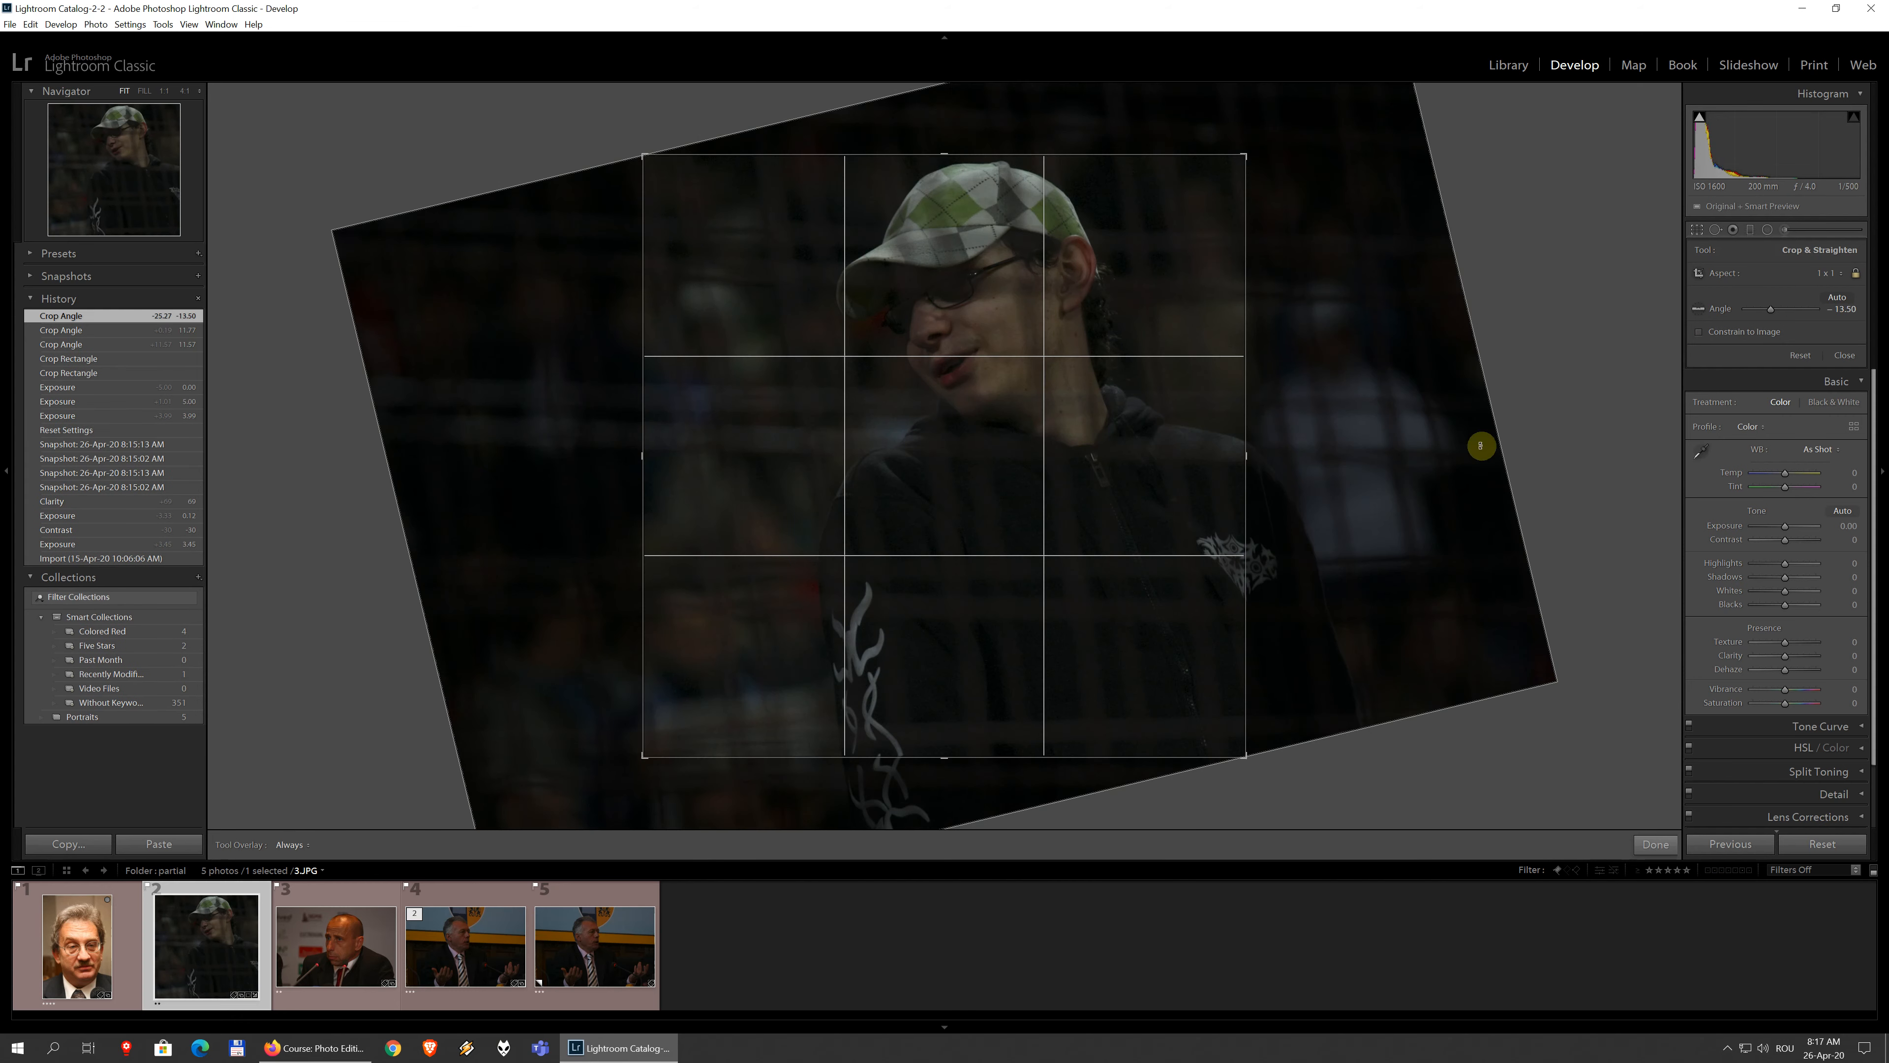
# Step: Reset the crop to the original frame and close the crop tool
pyautogui.click(1799, 355)
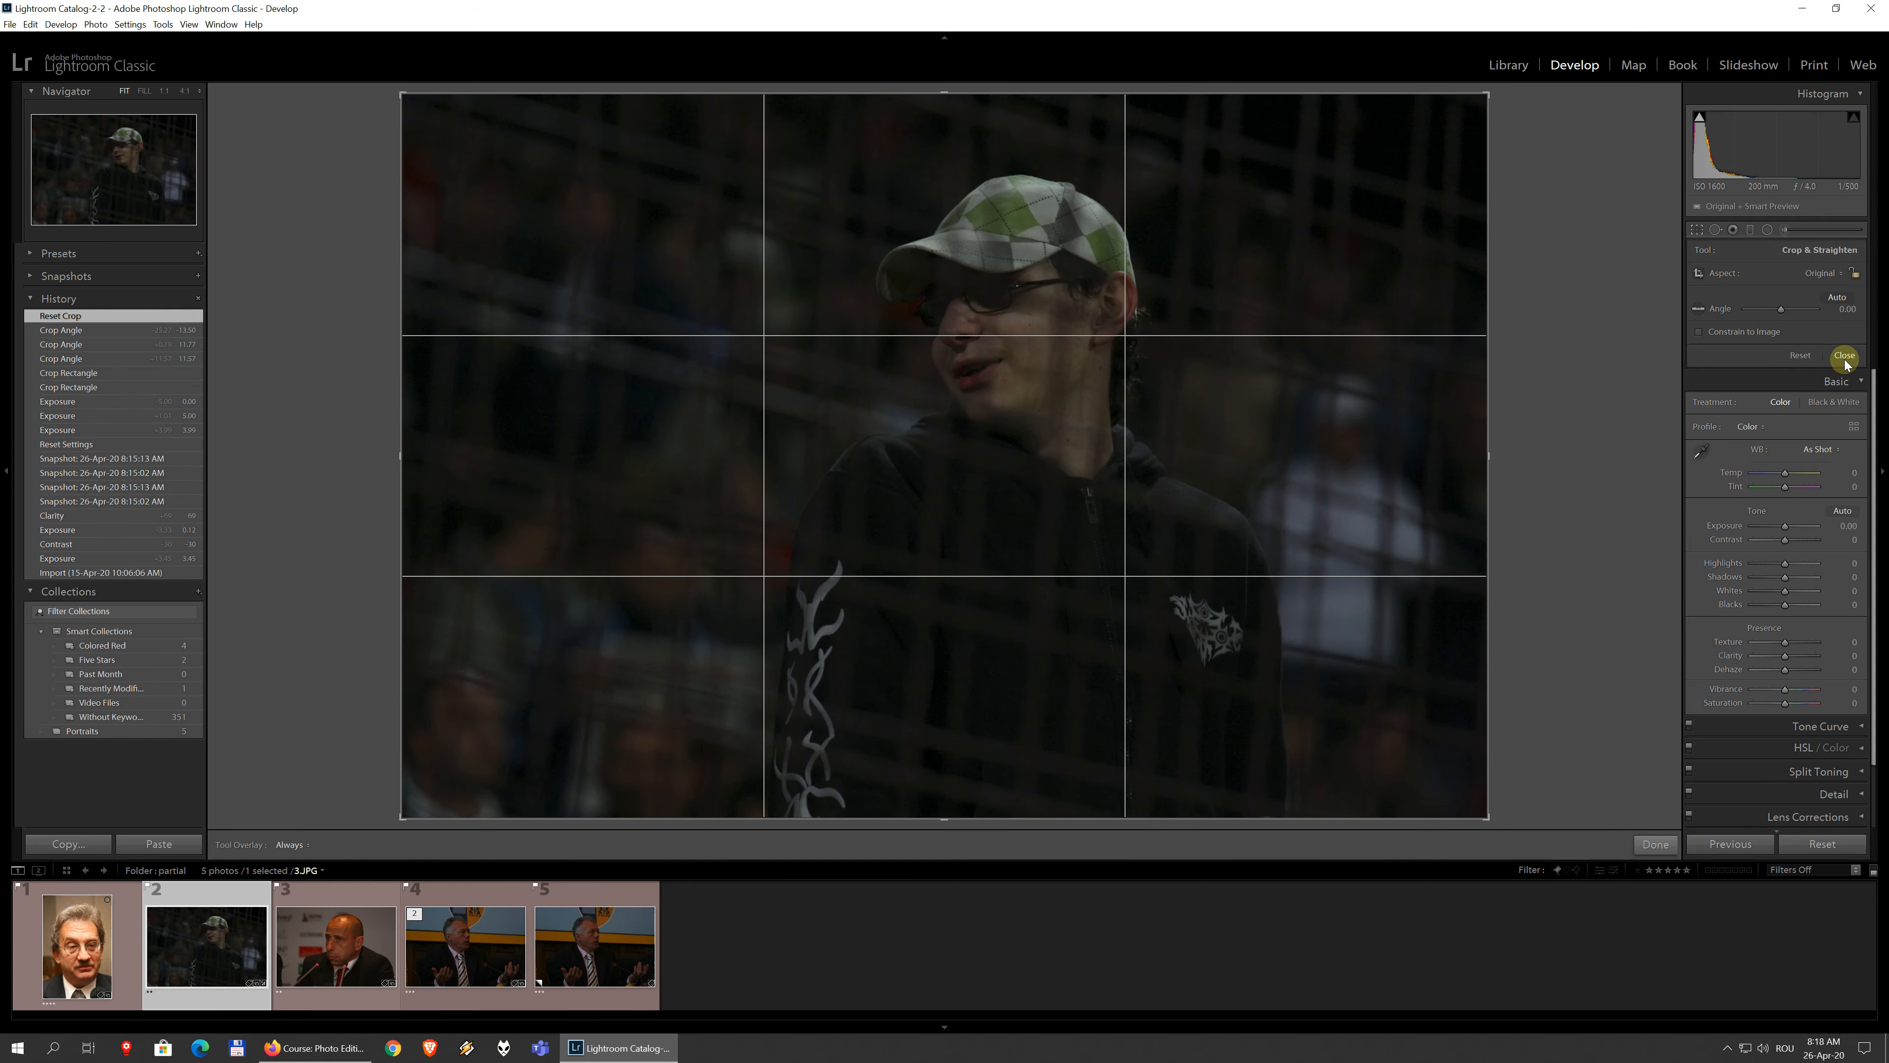
pyautogui.click(1845, 357)
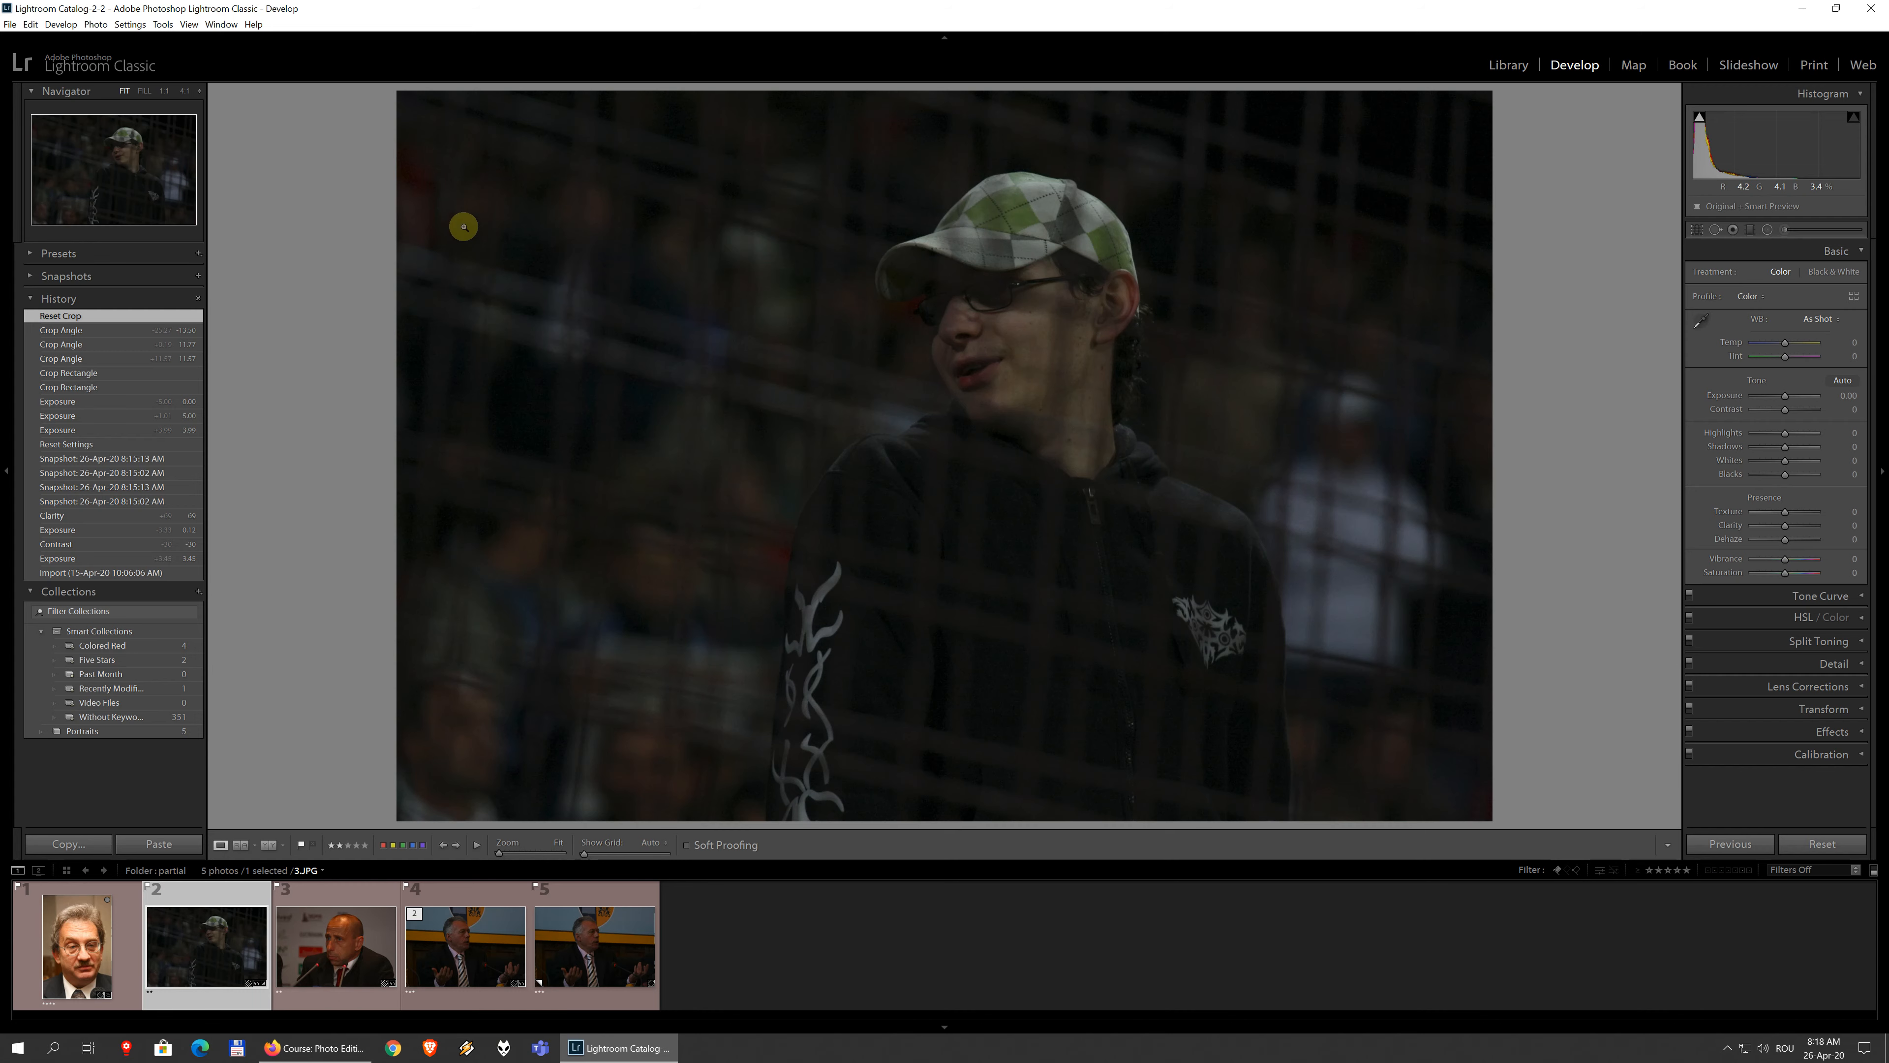
# Step: Show the photos of the raw folder in the Library module
pyautogui.click(1508, 65)
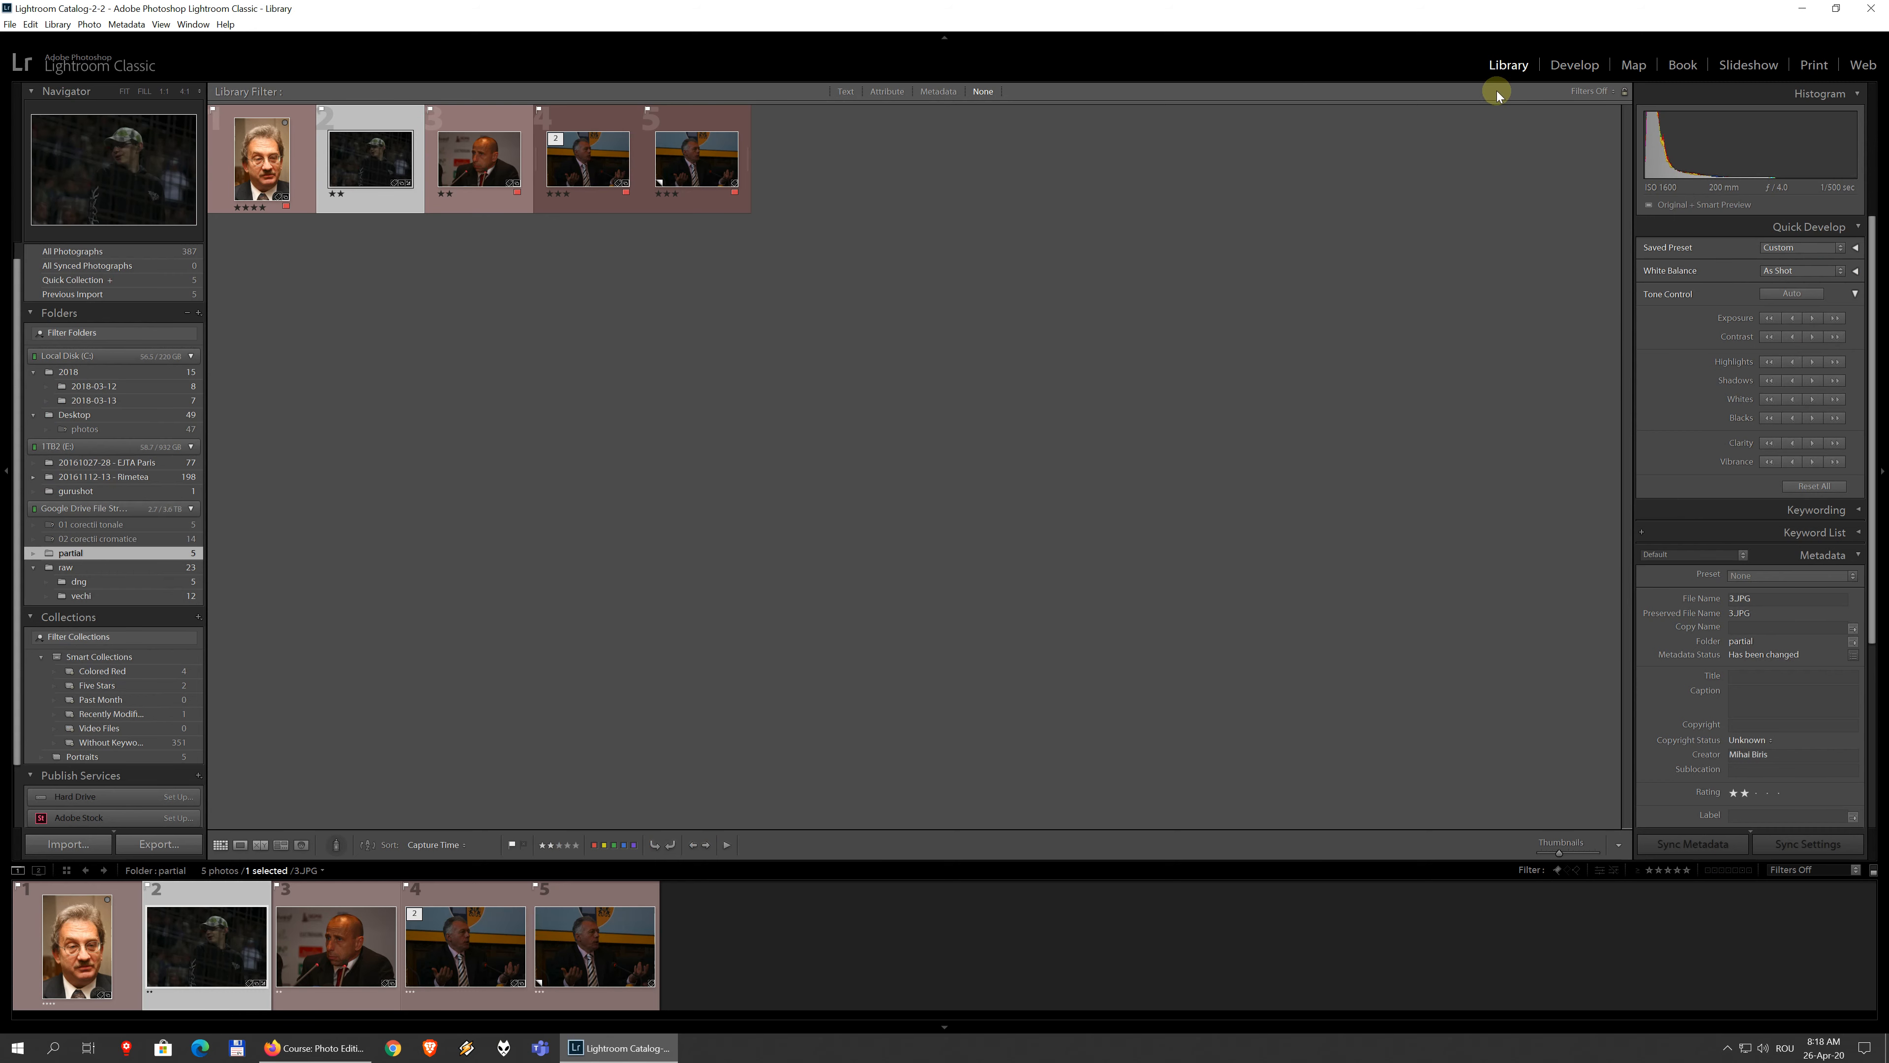
pyautogui.click(75, 567)
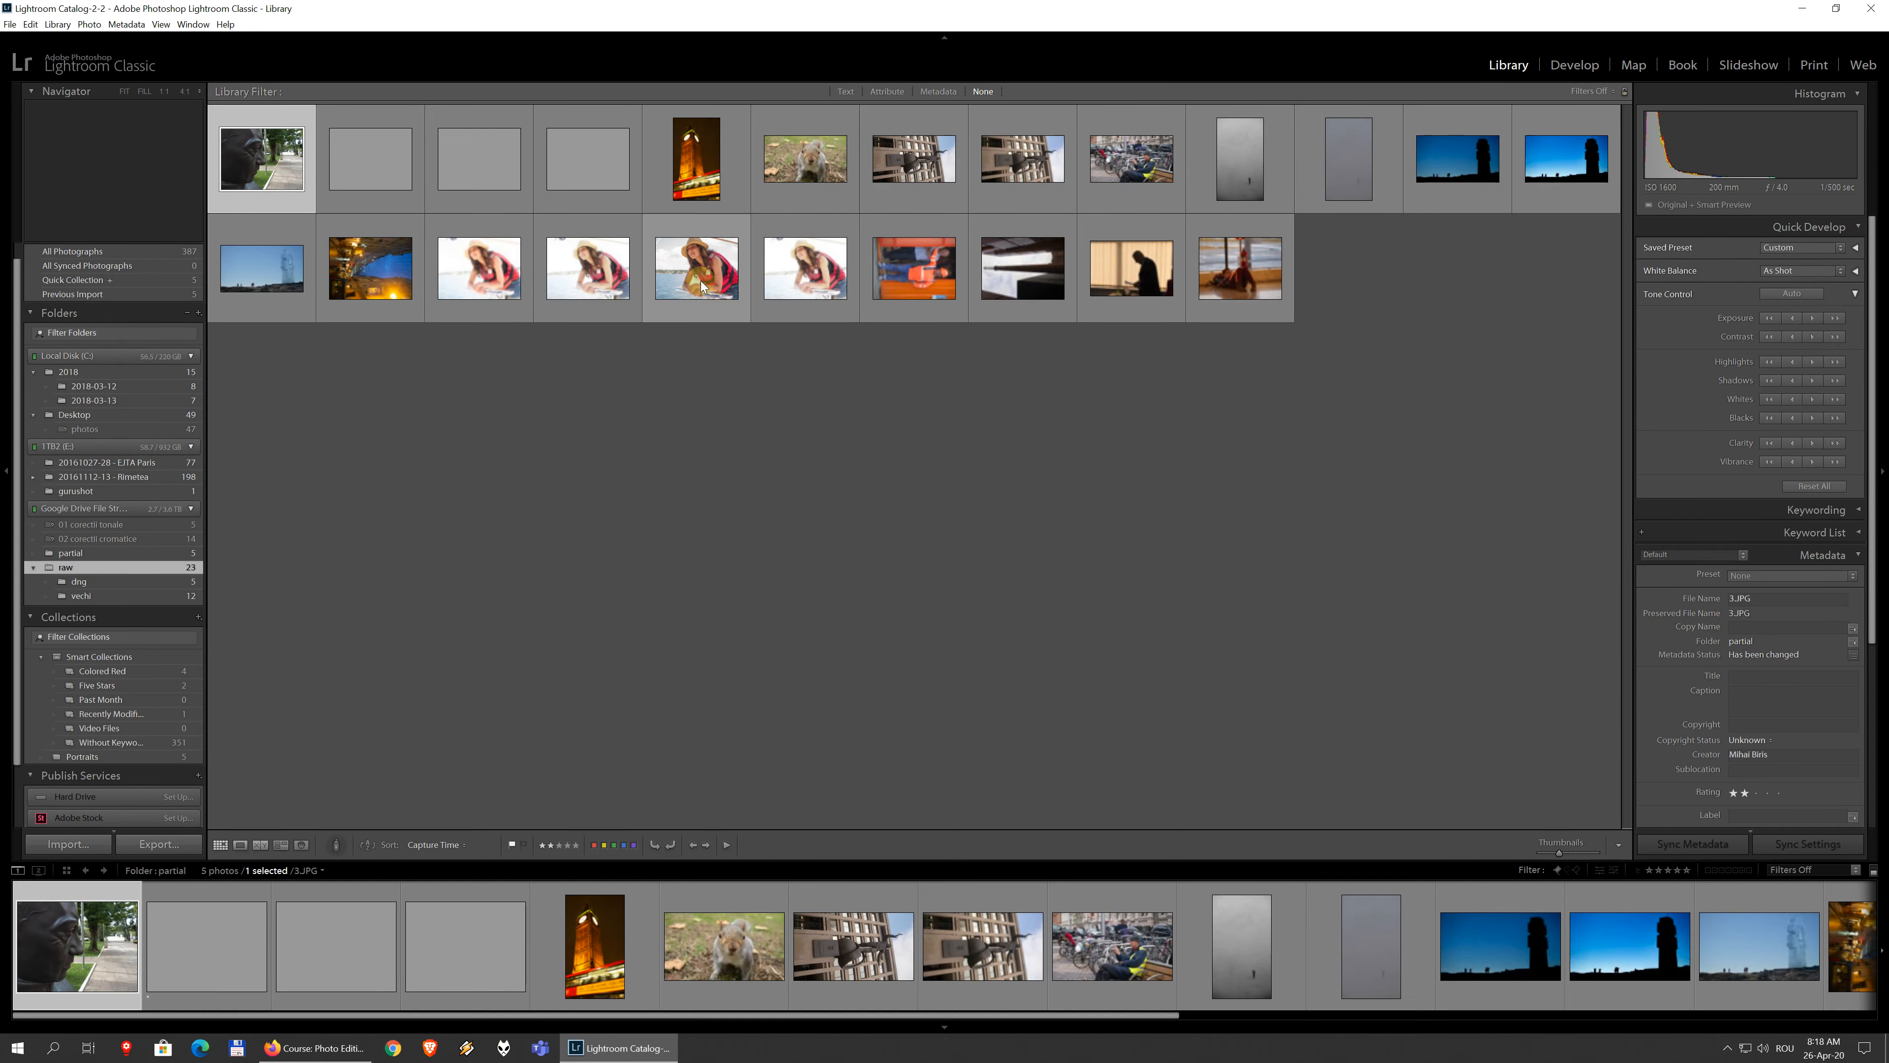
# Step: Open the raw1.dng photo of the woman in the straw hat in the Develop module
pyautogui.click(699, 281)
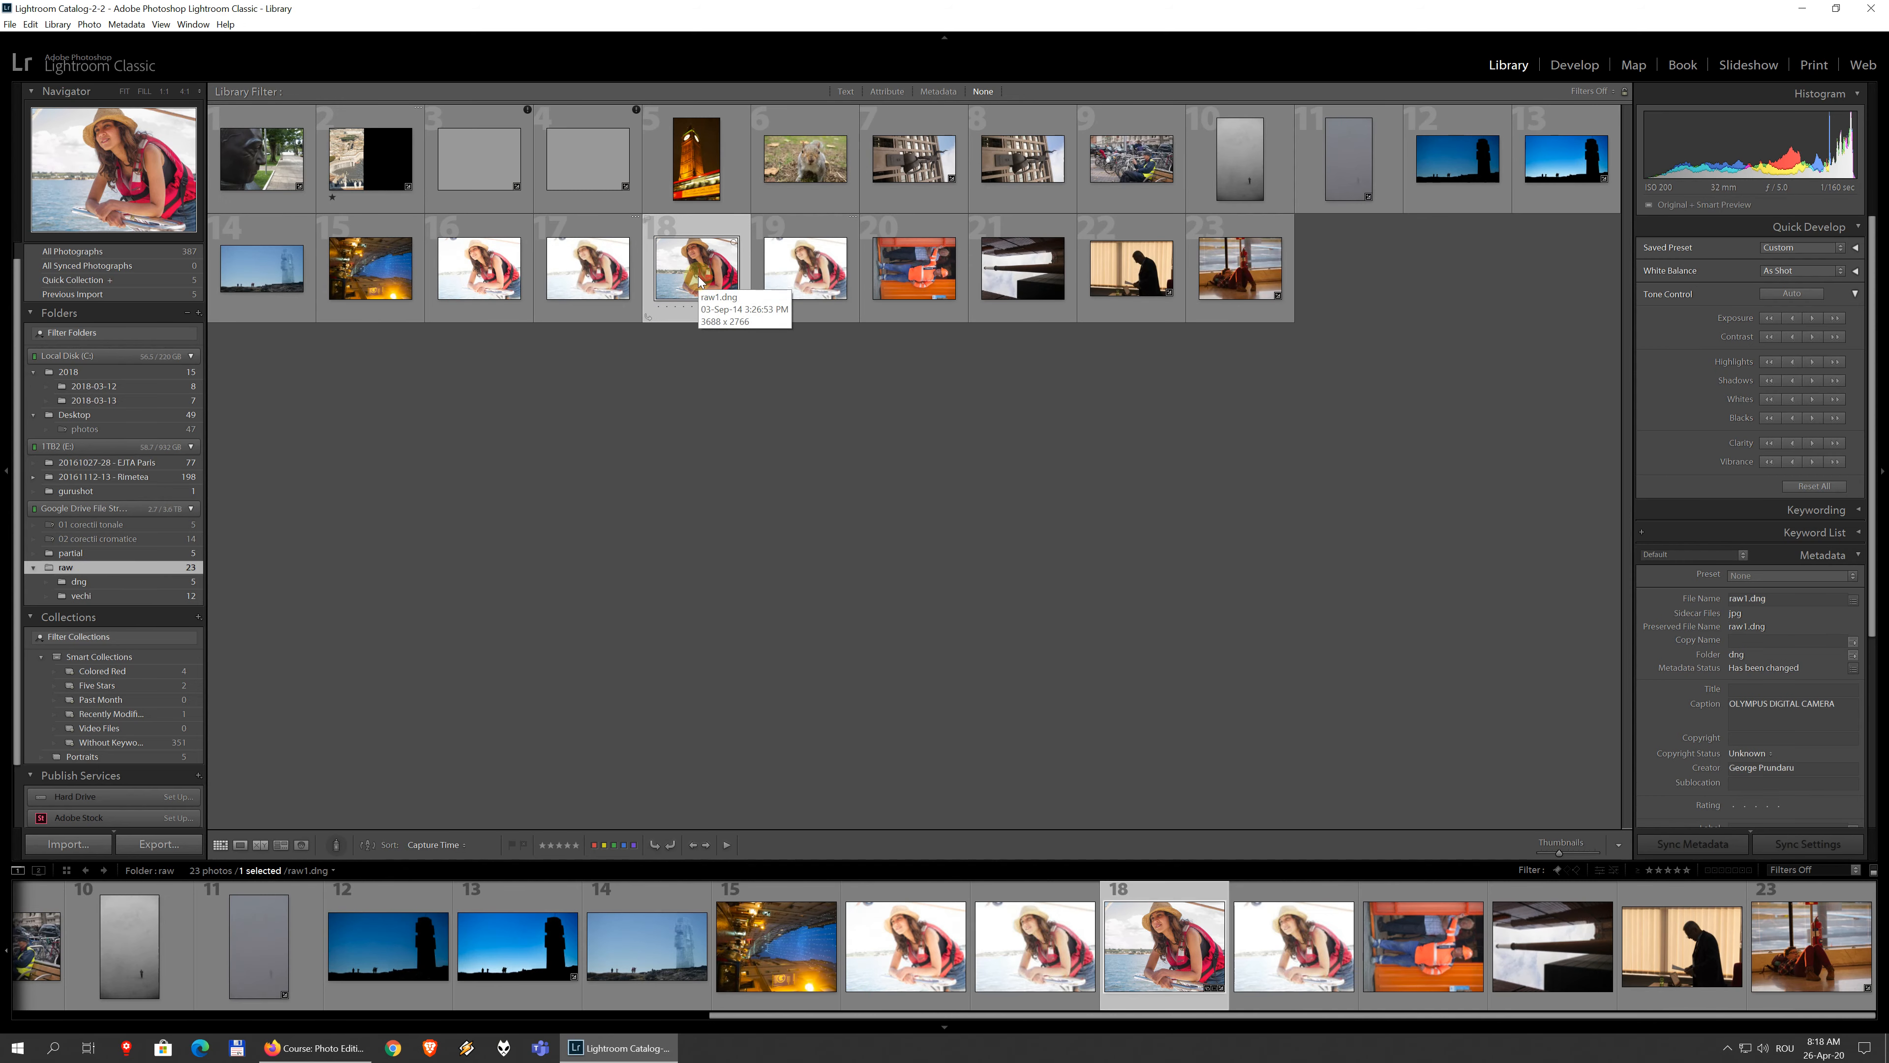
pyautogui.click(1573, 67)
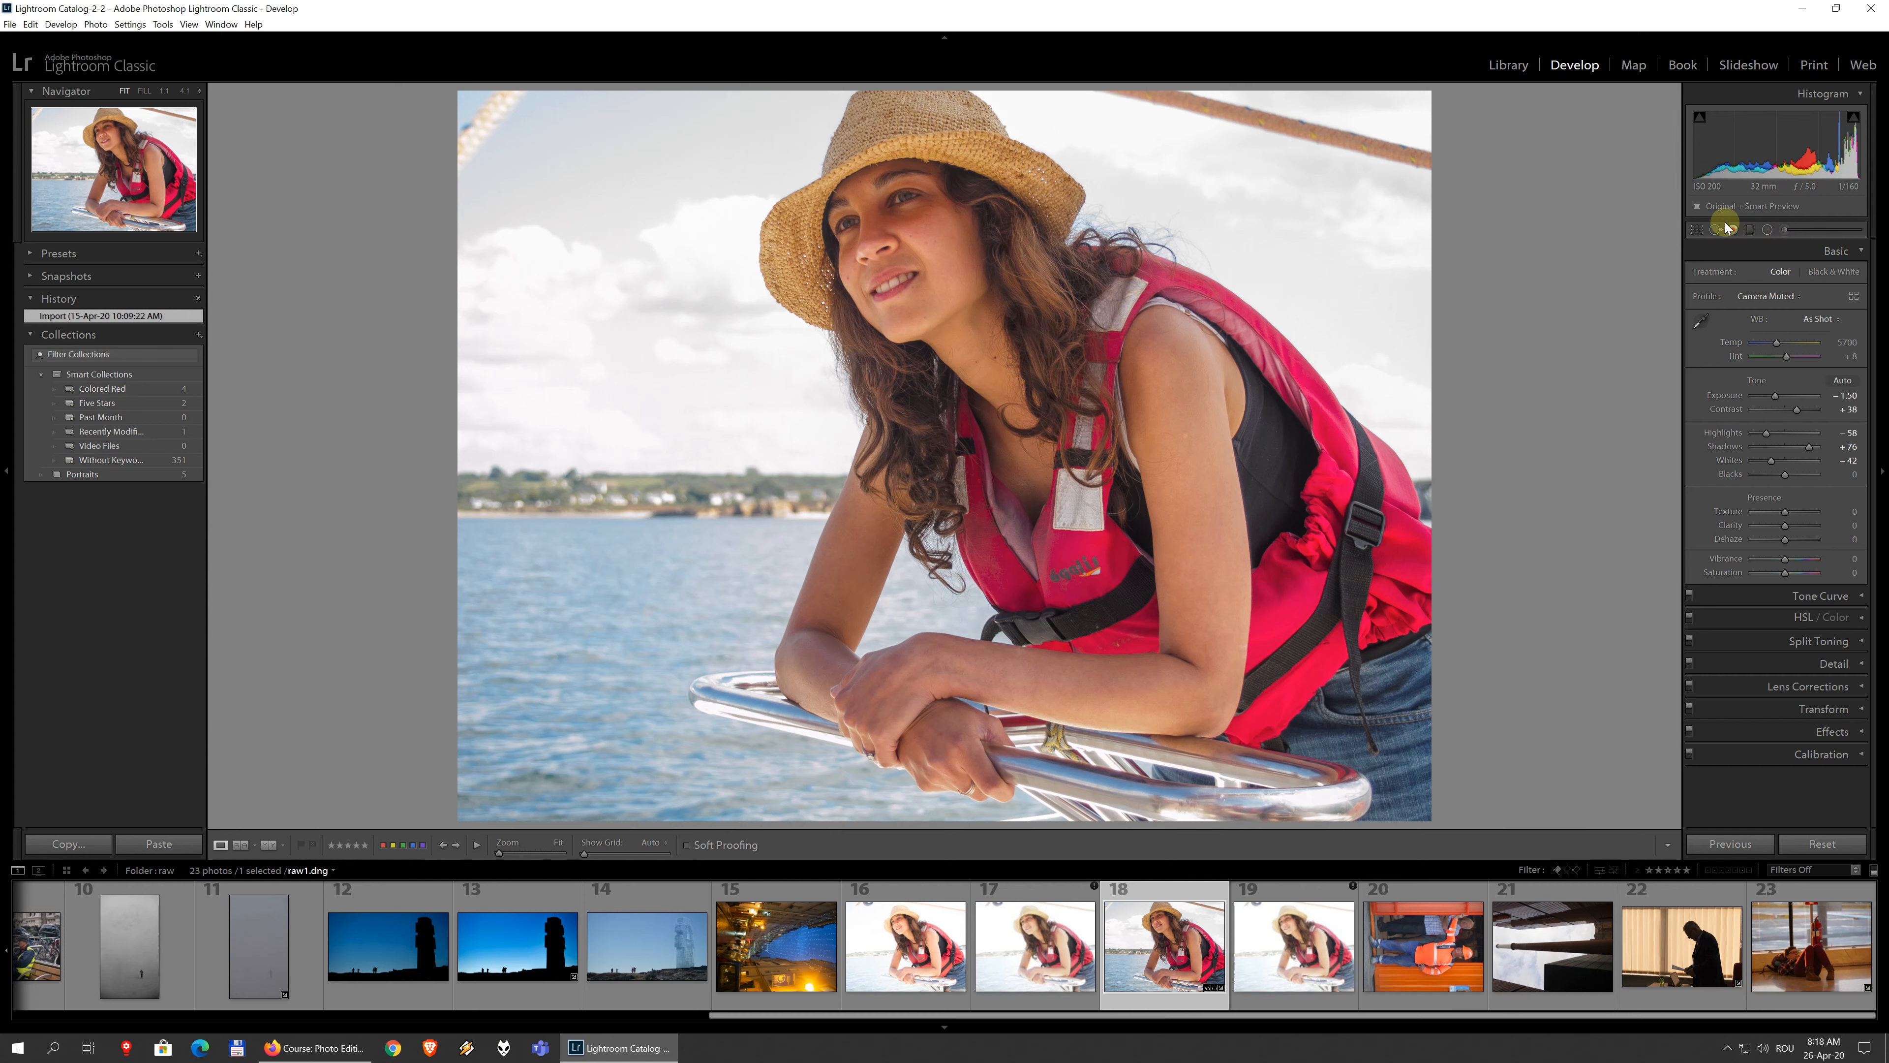
# Step: Compare the photo at the Fit, Fill, 1:1, 4:1 and 8:1 zoom levels, including a close look at the woman's face
pyautogui.press('alt')
pyautogui.click(994, 414)
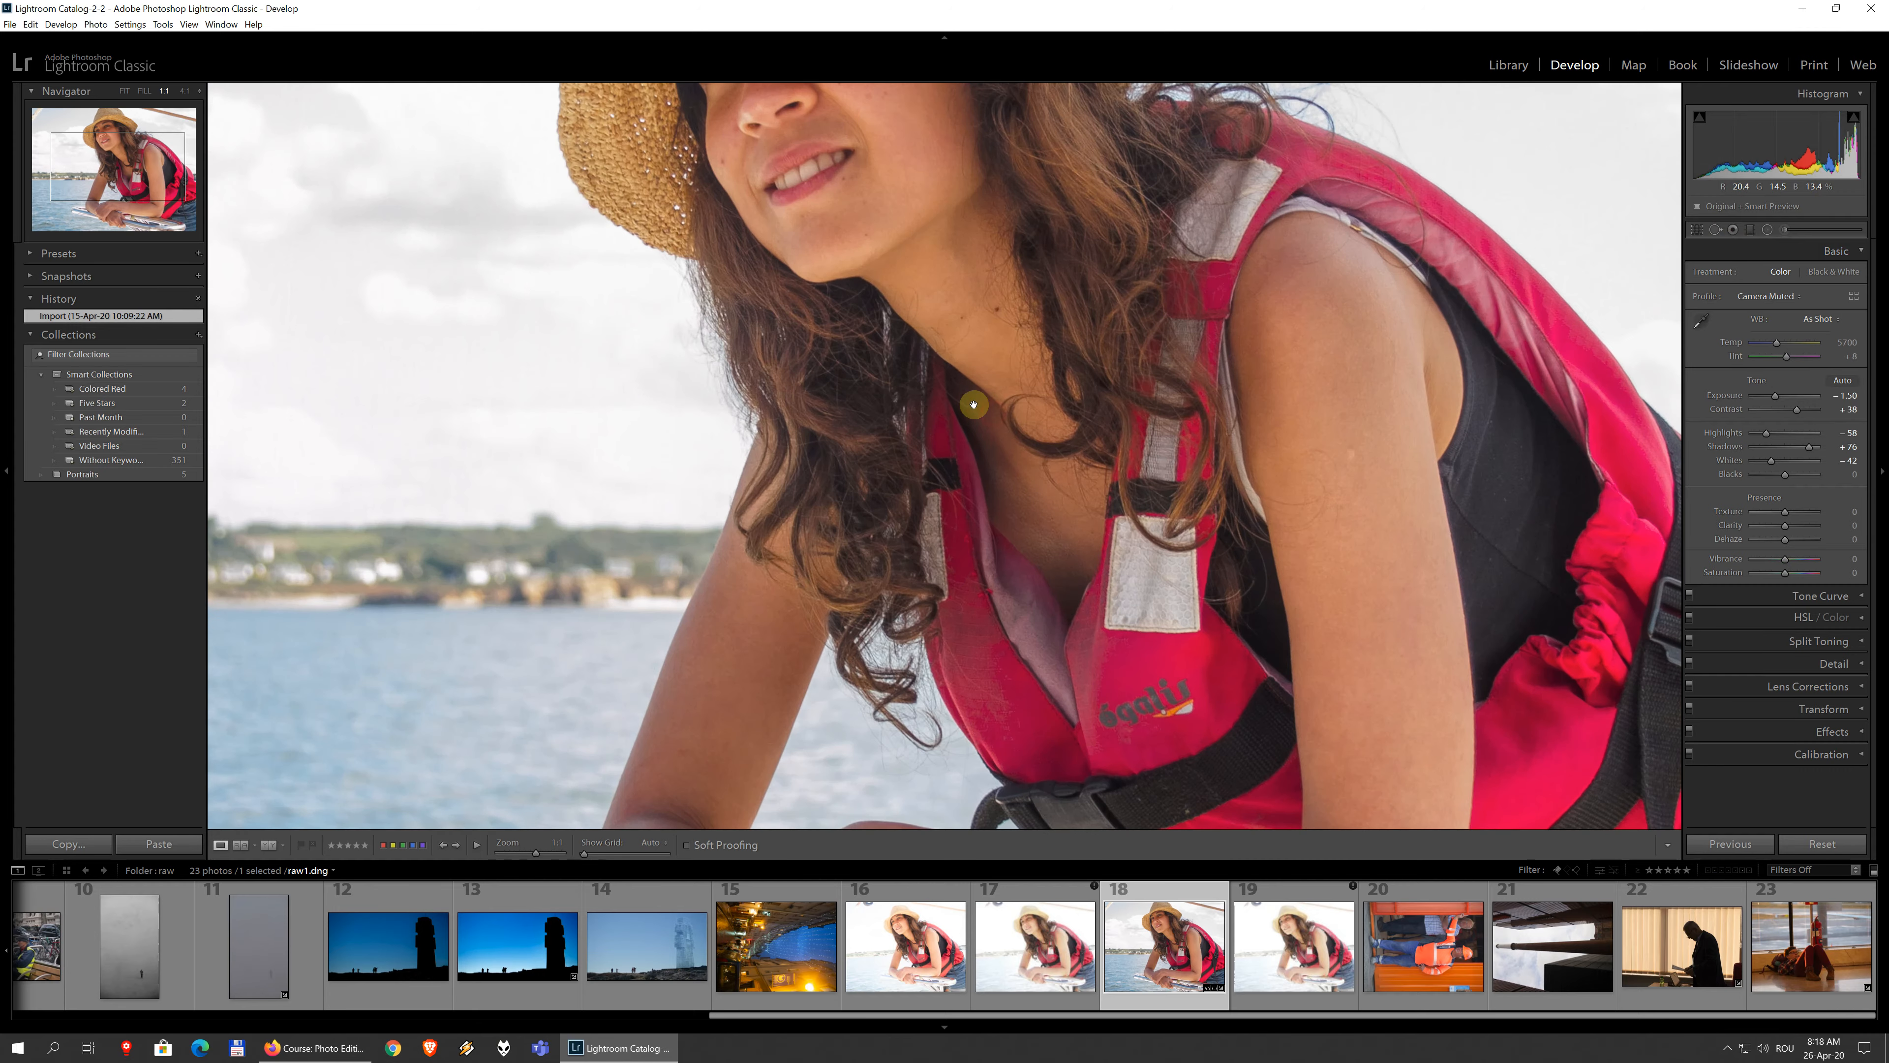
pyautogui.click(962, 365)
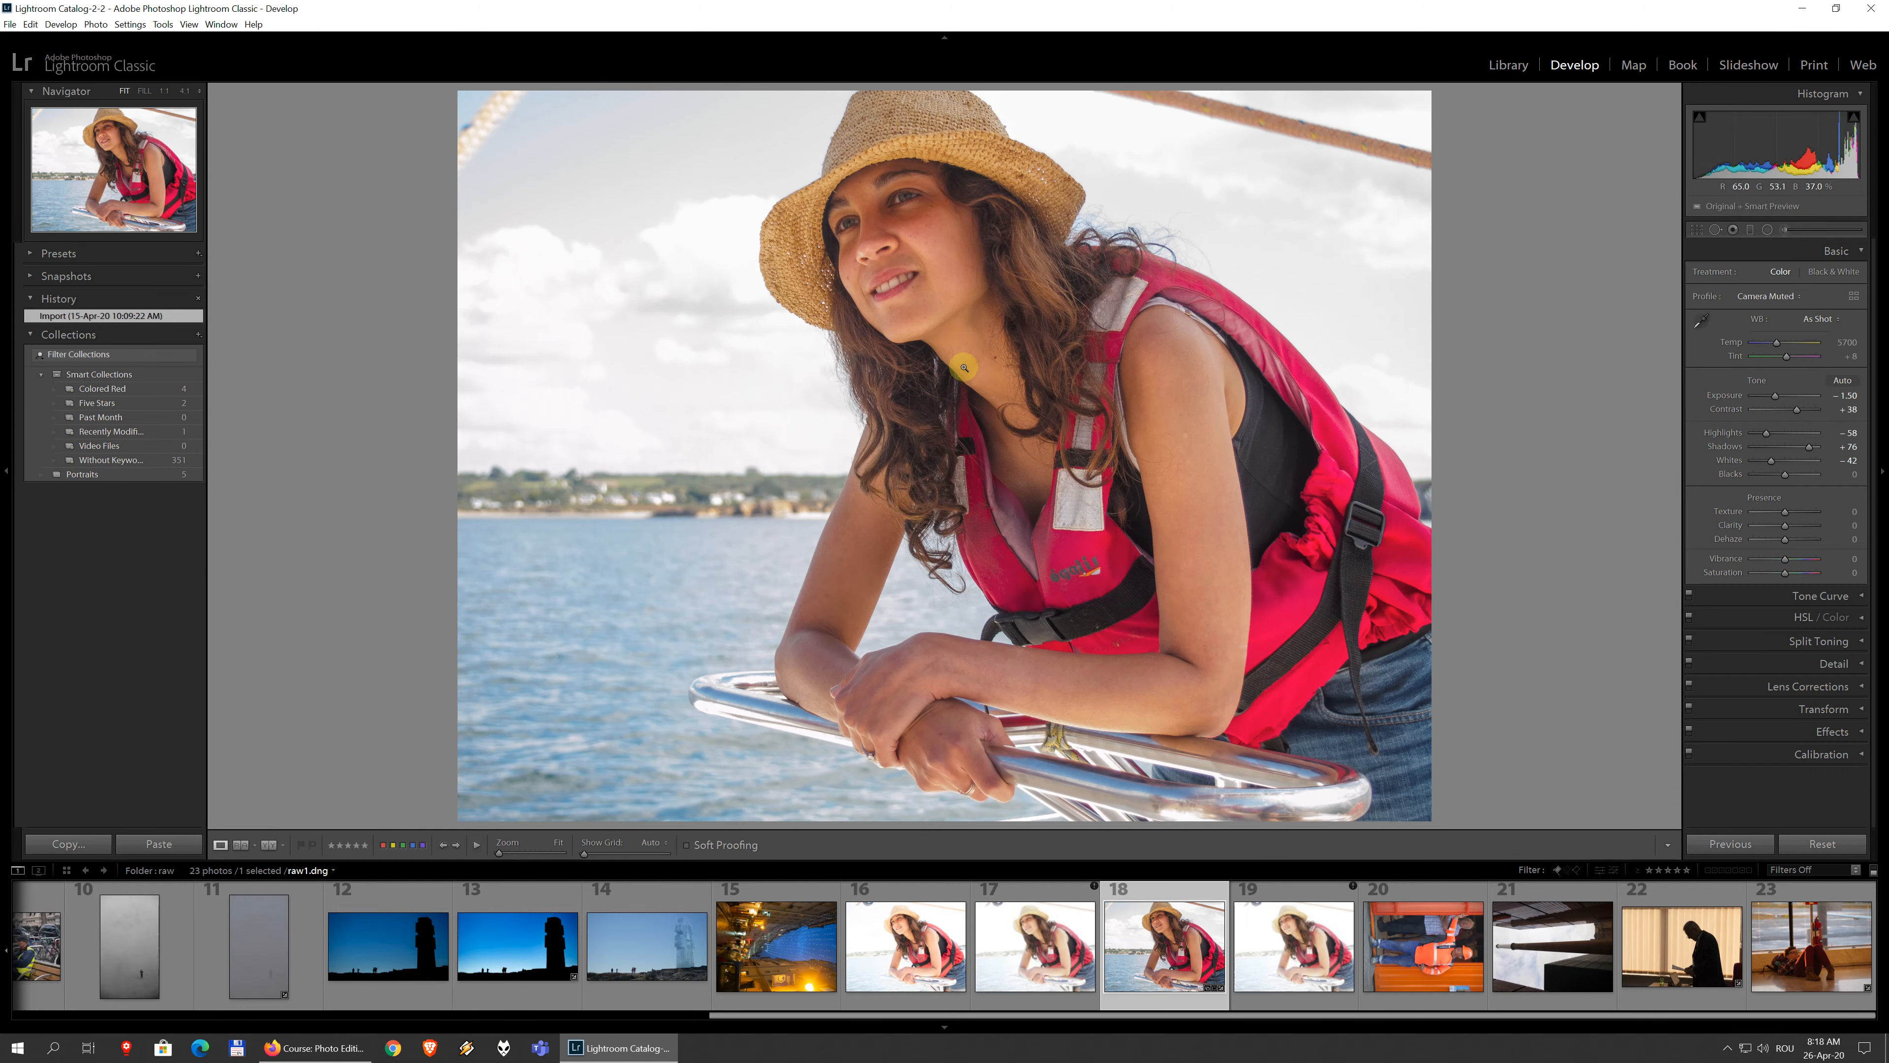
pyautogui.click(964, 367)
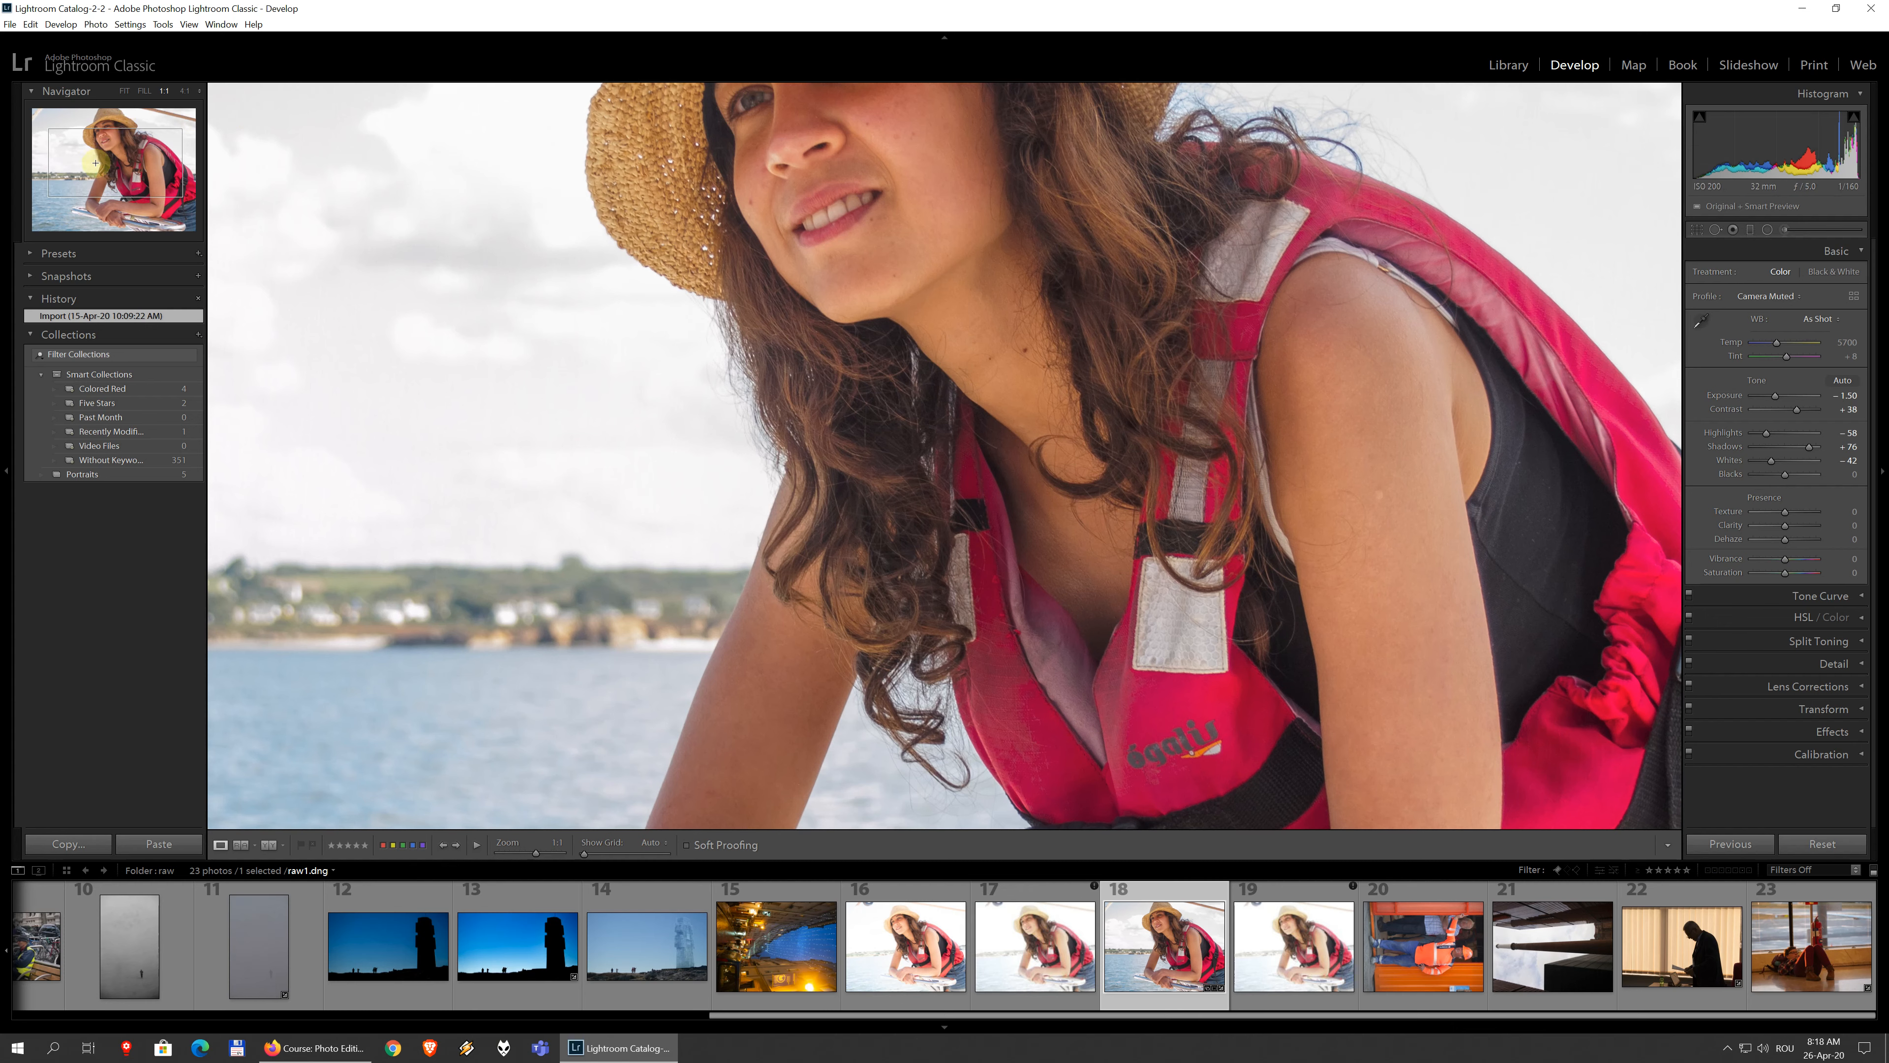
pyautogui.click(125, 91)
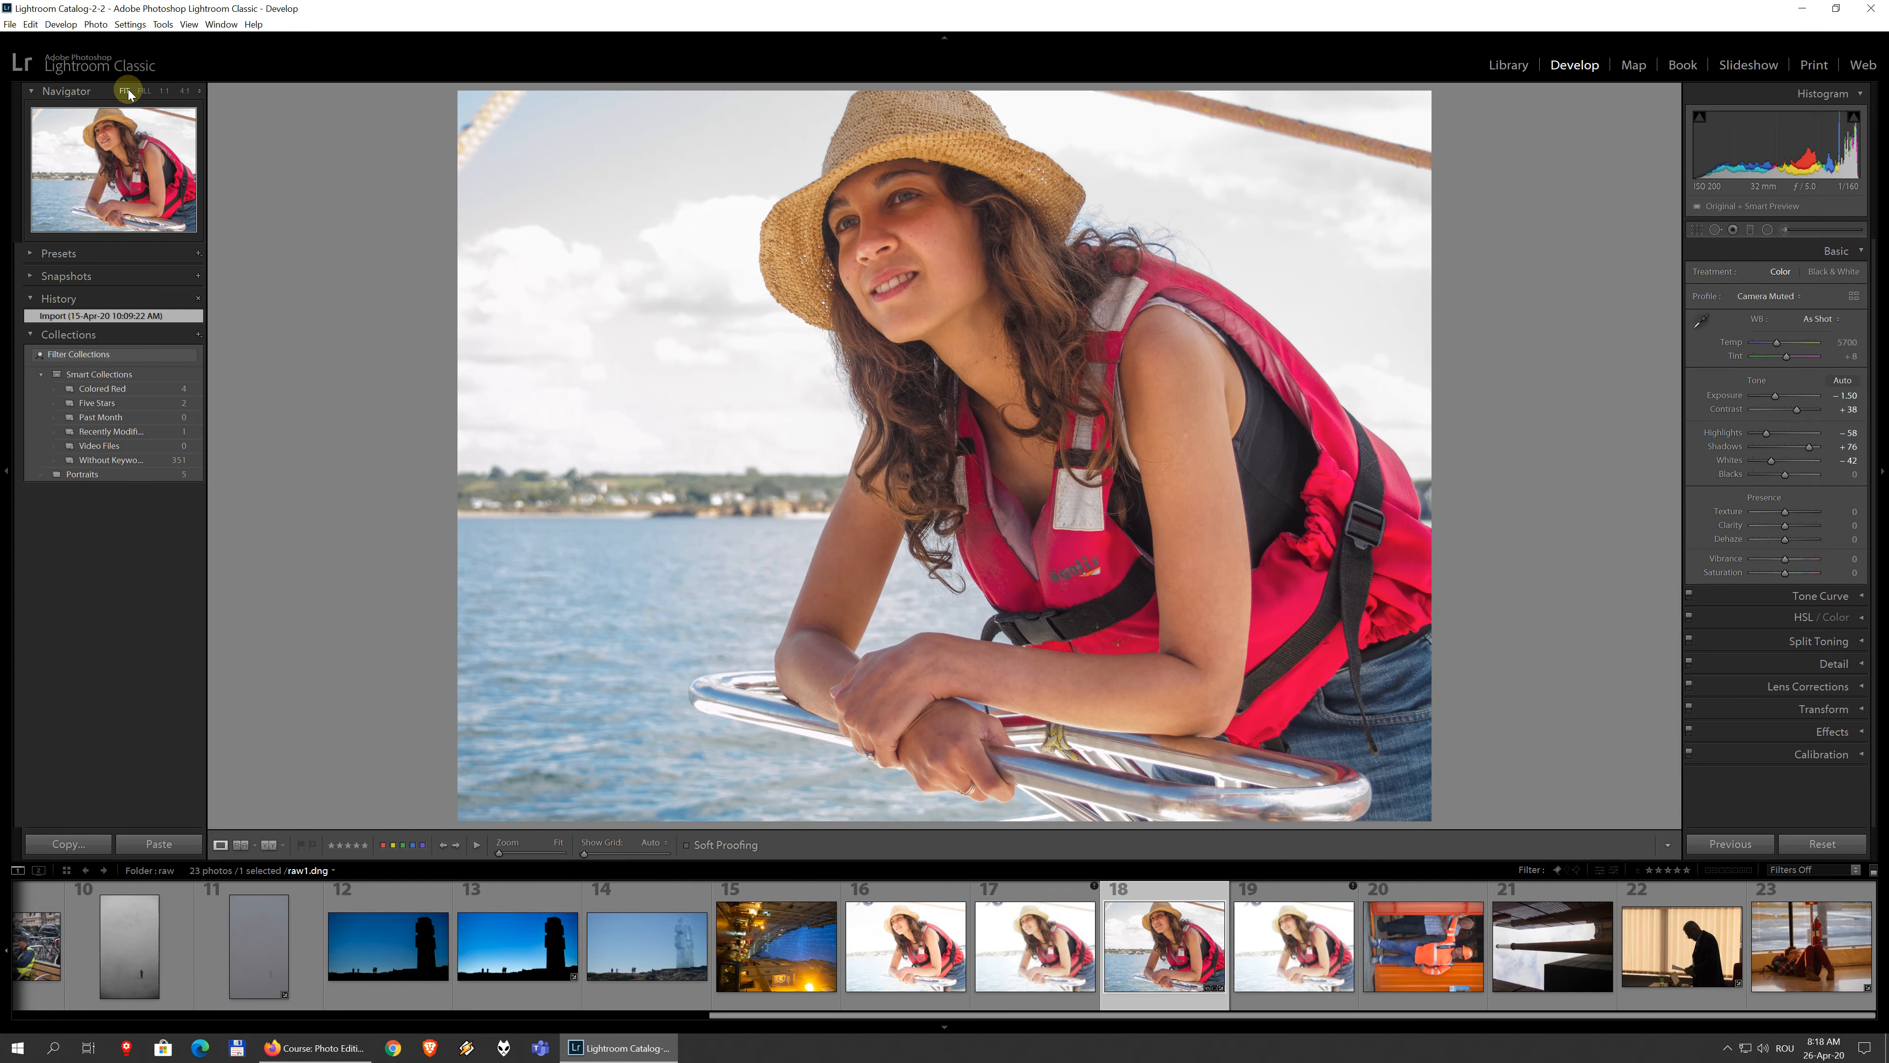
pyautogui.click(143, 91)
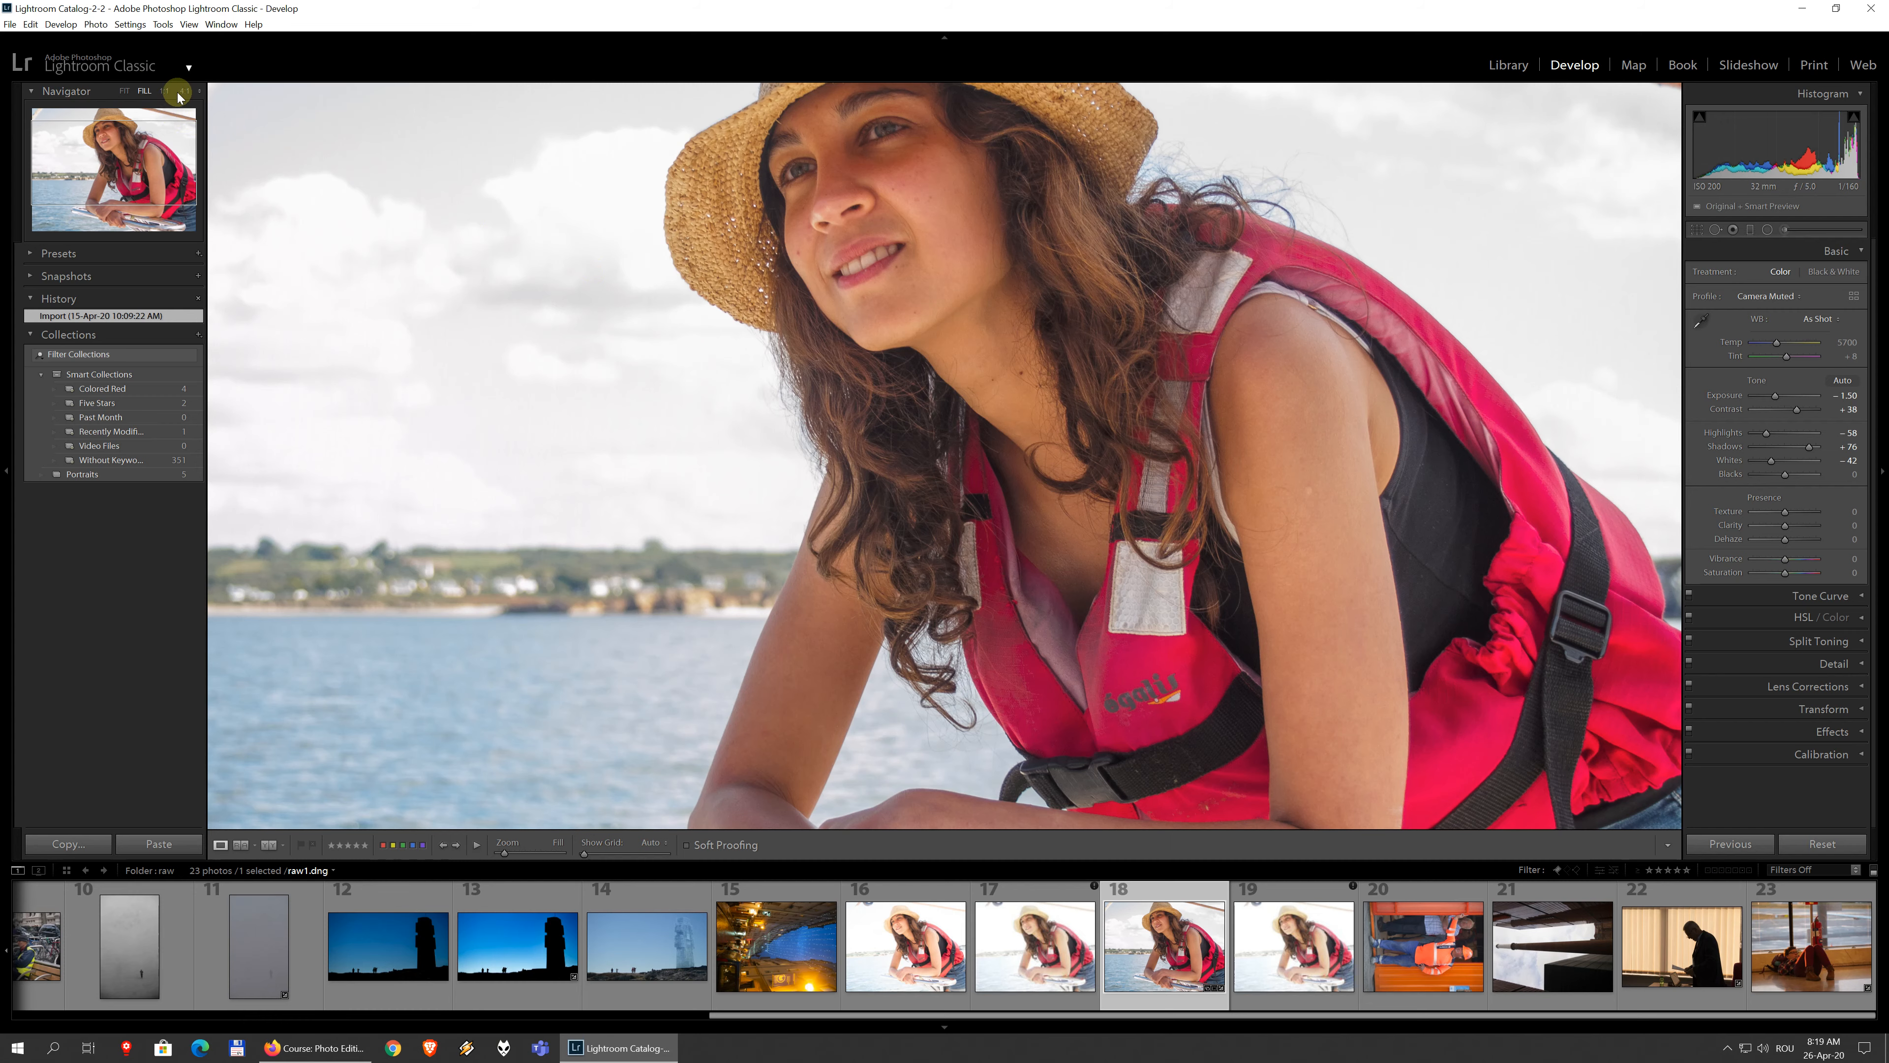
pyautogui.click(163, 91)
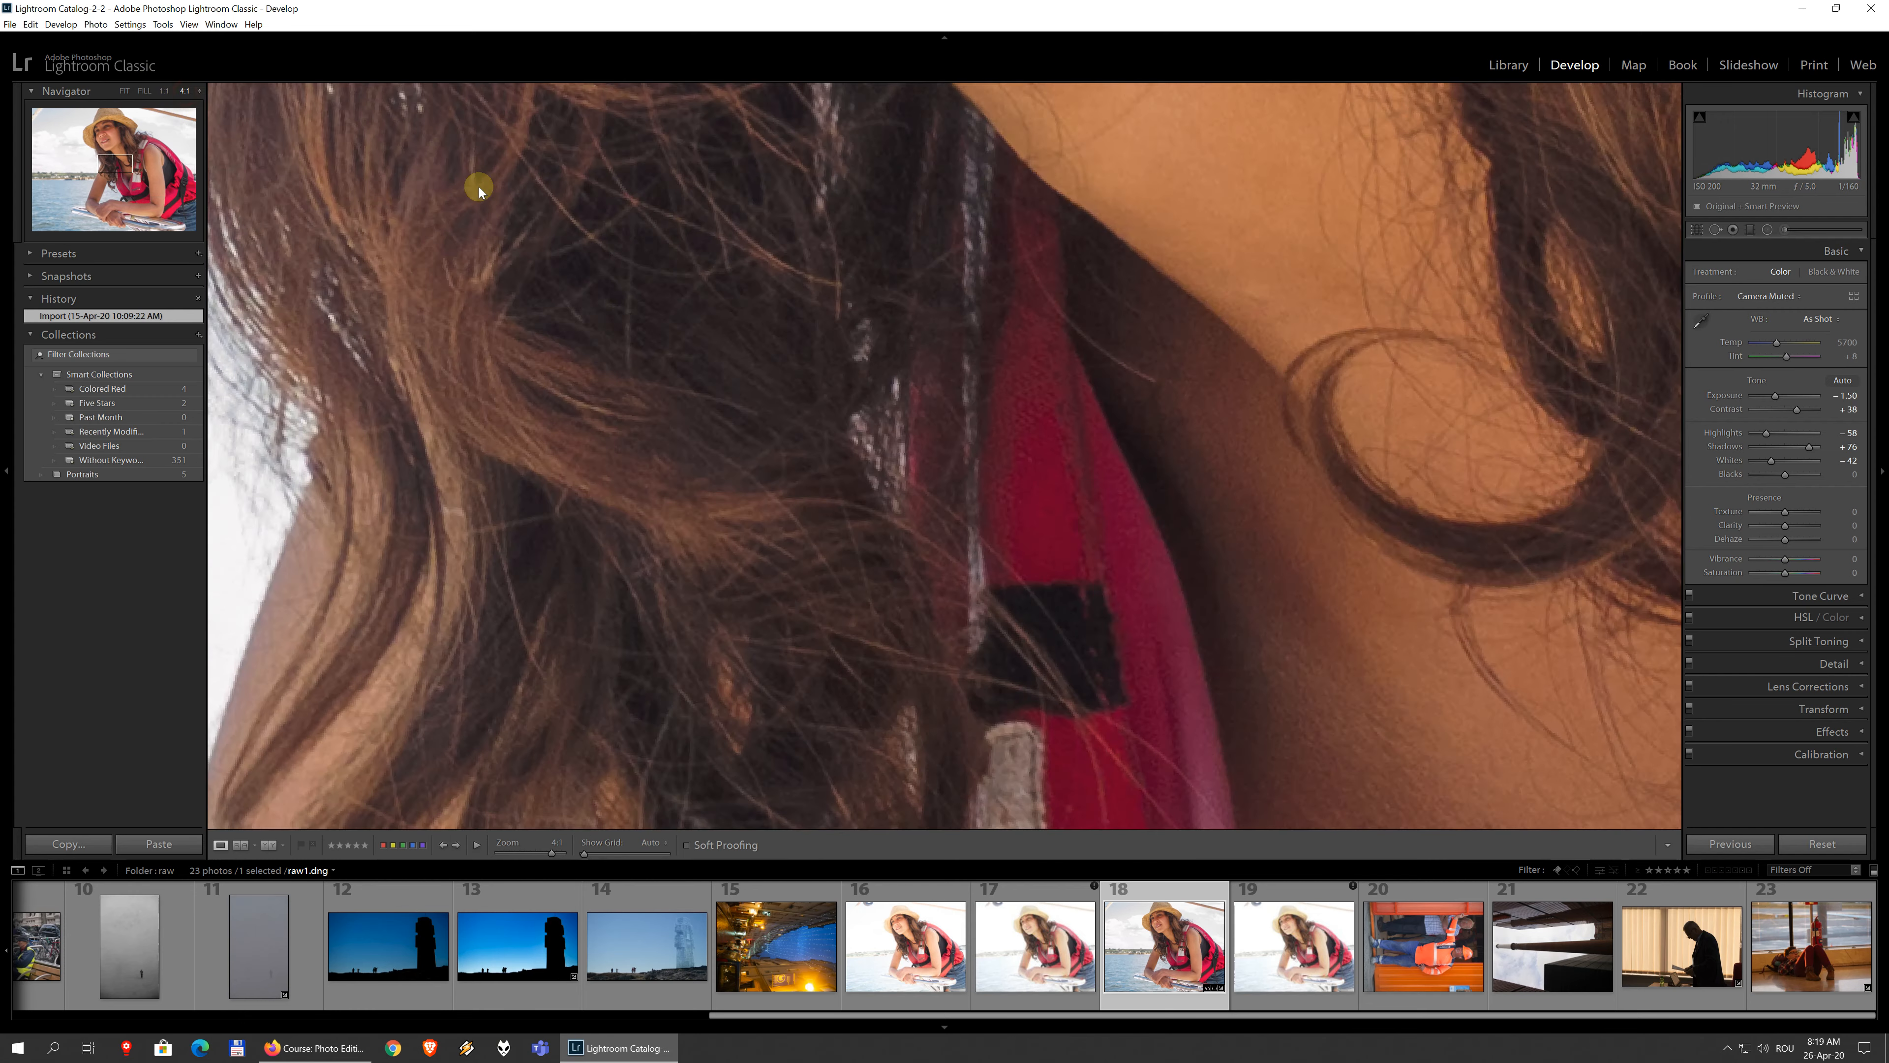
pyautogui.click(101, 132)
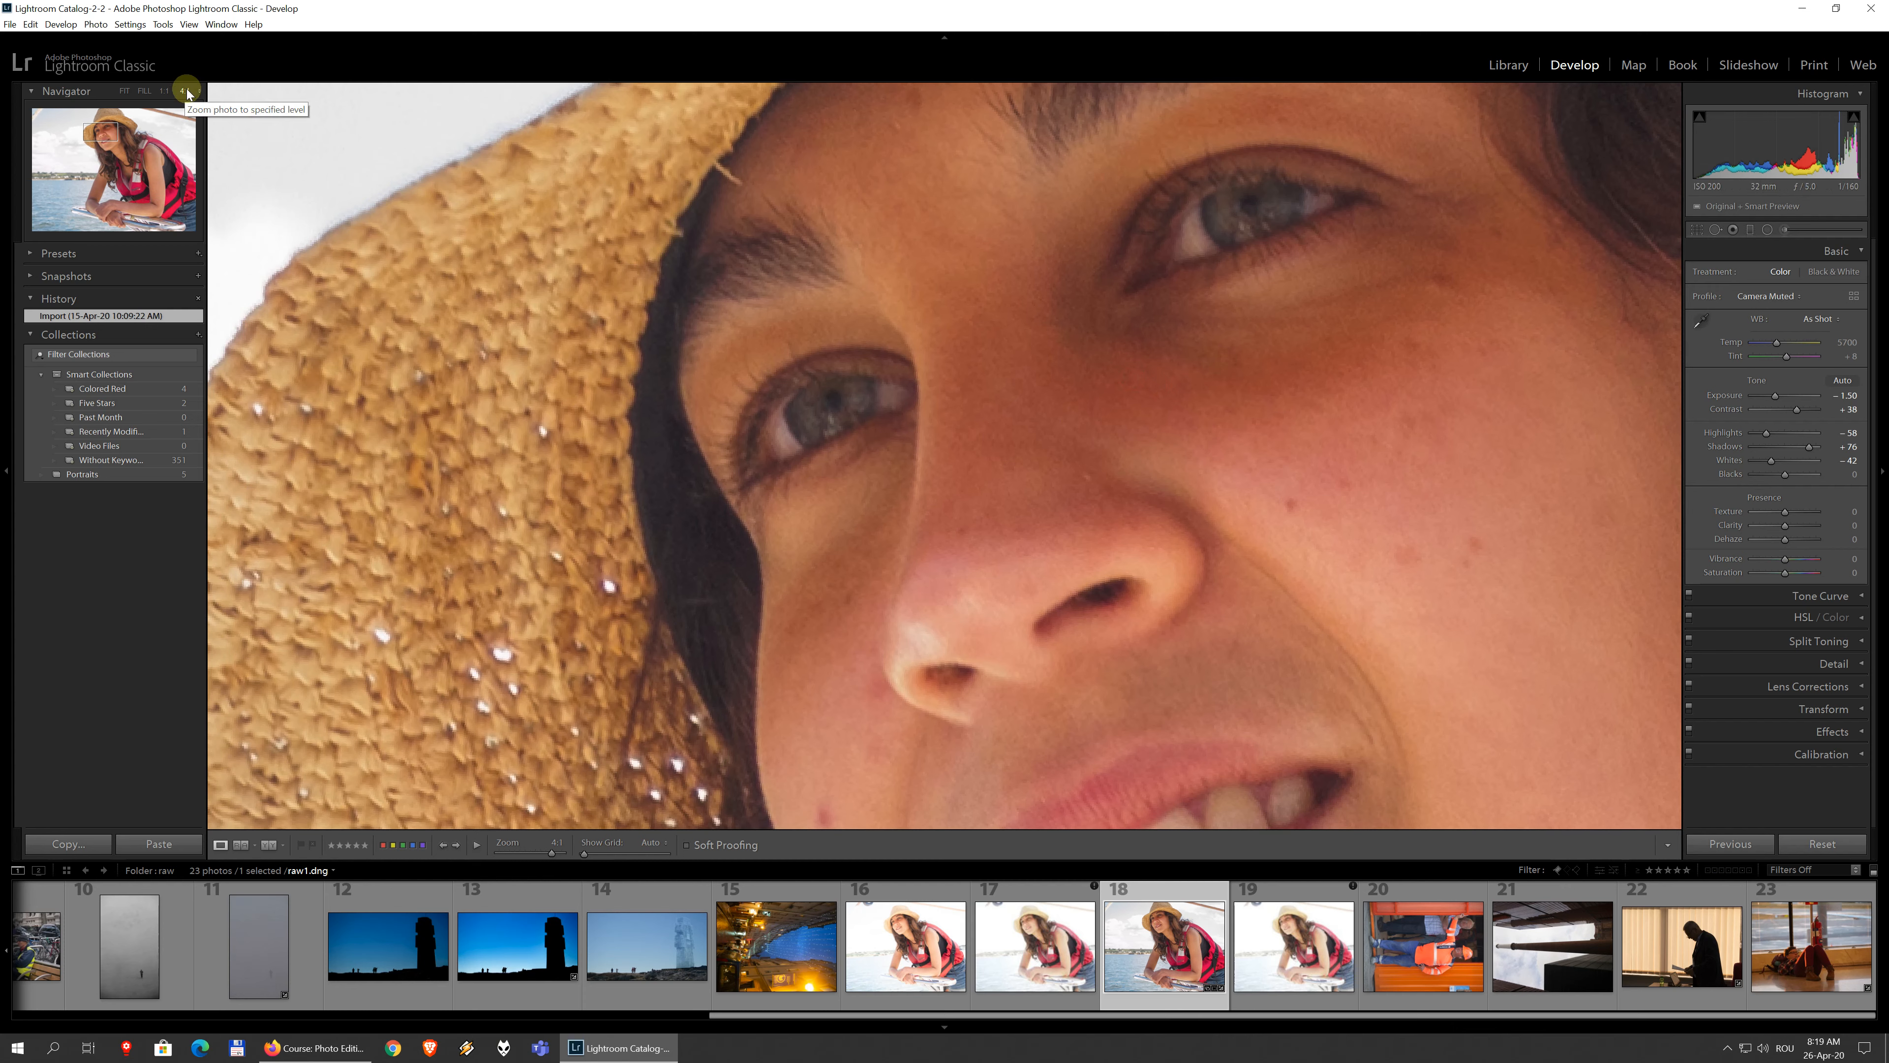
pyautogui.click(199, 93)
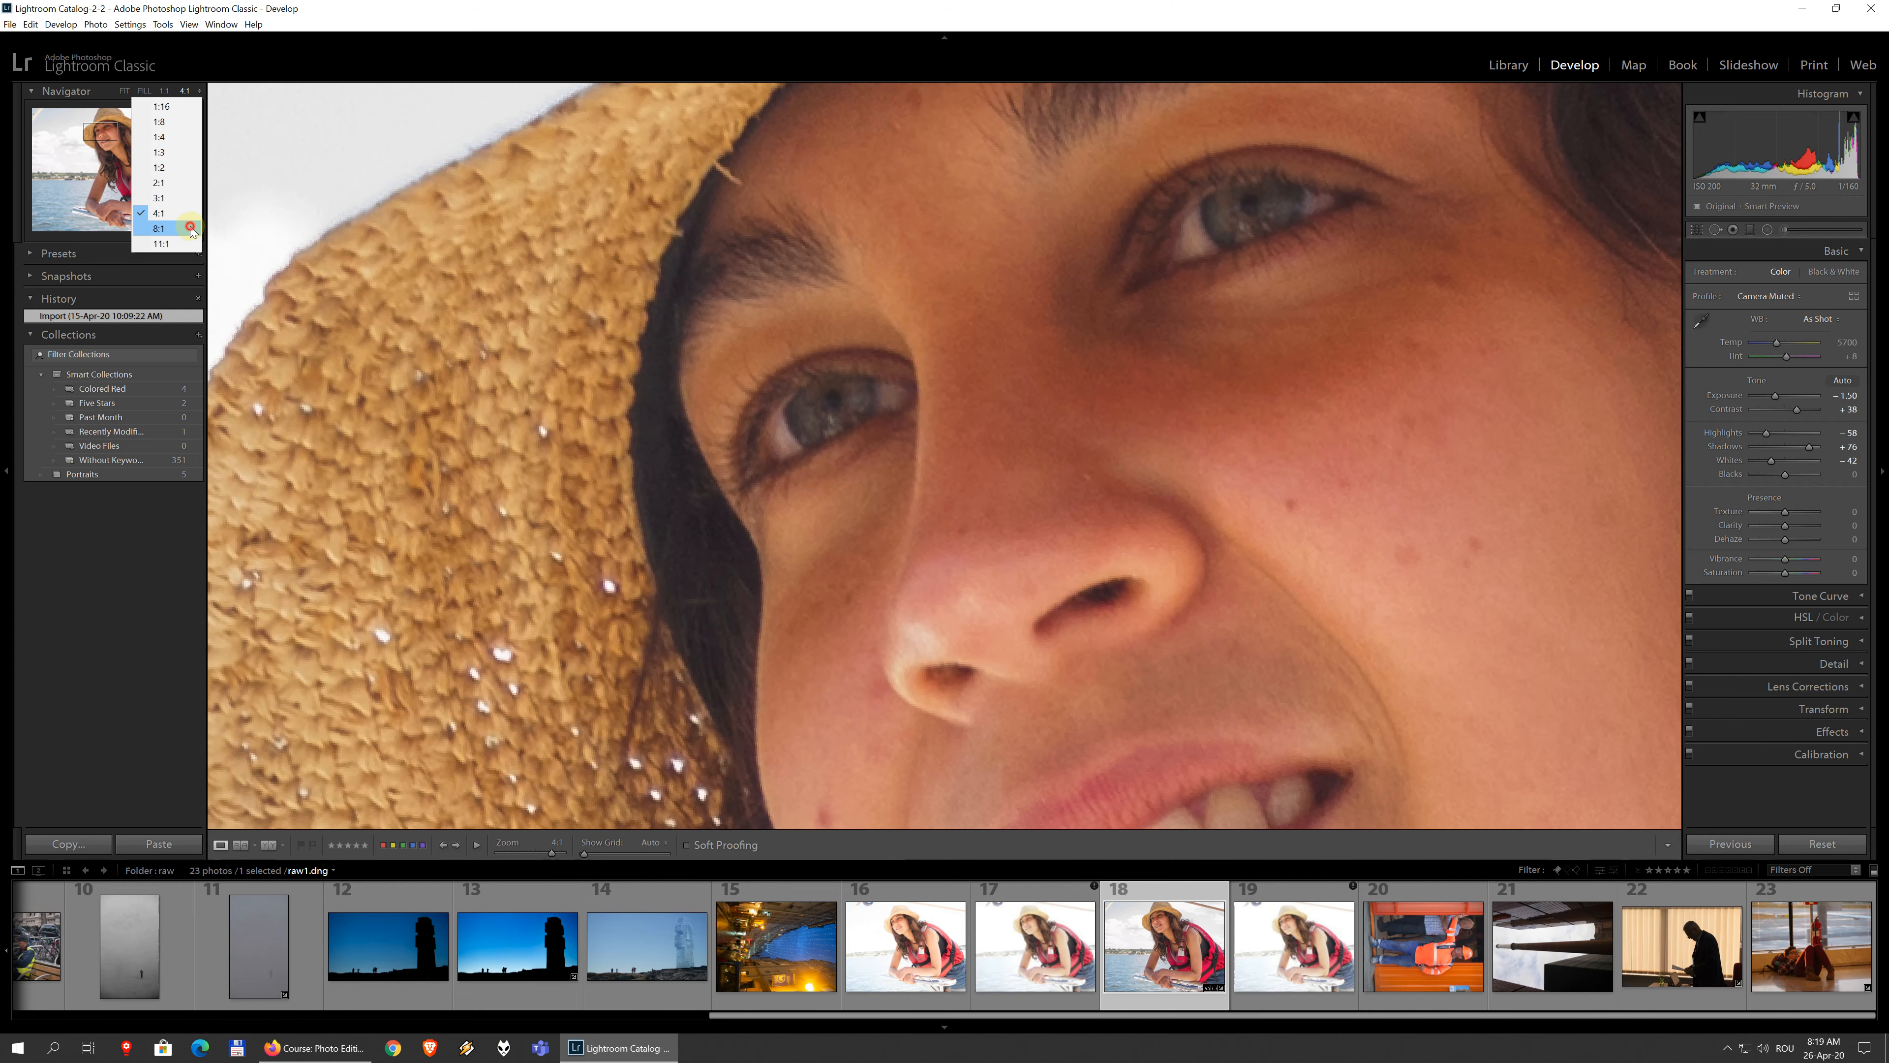
pyautogui.click(182, 228)
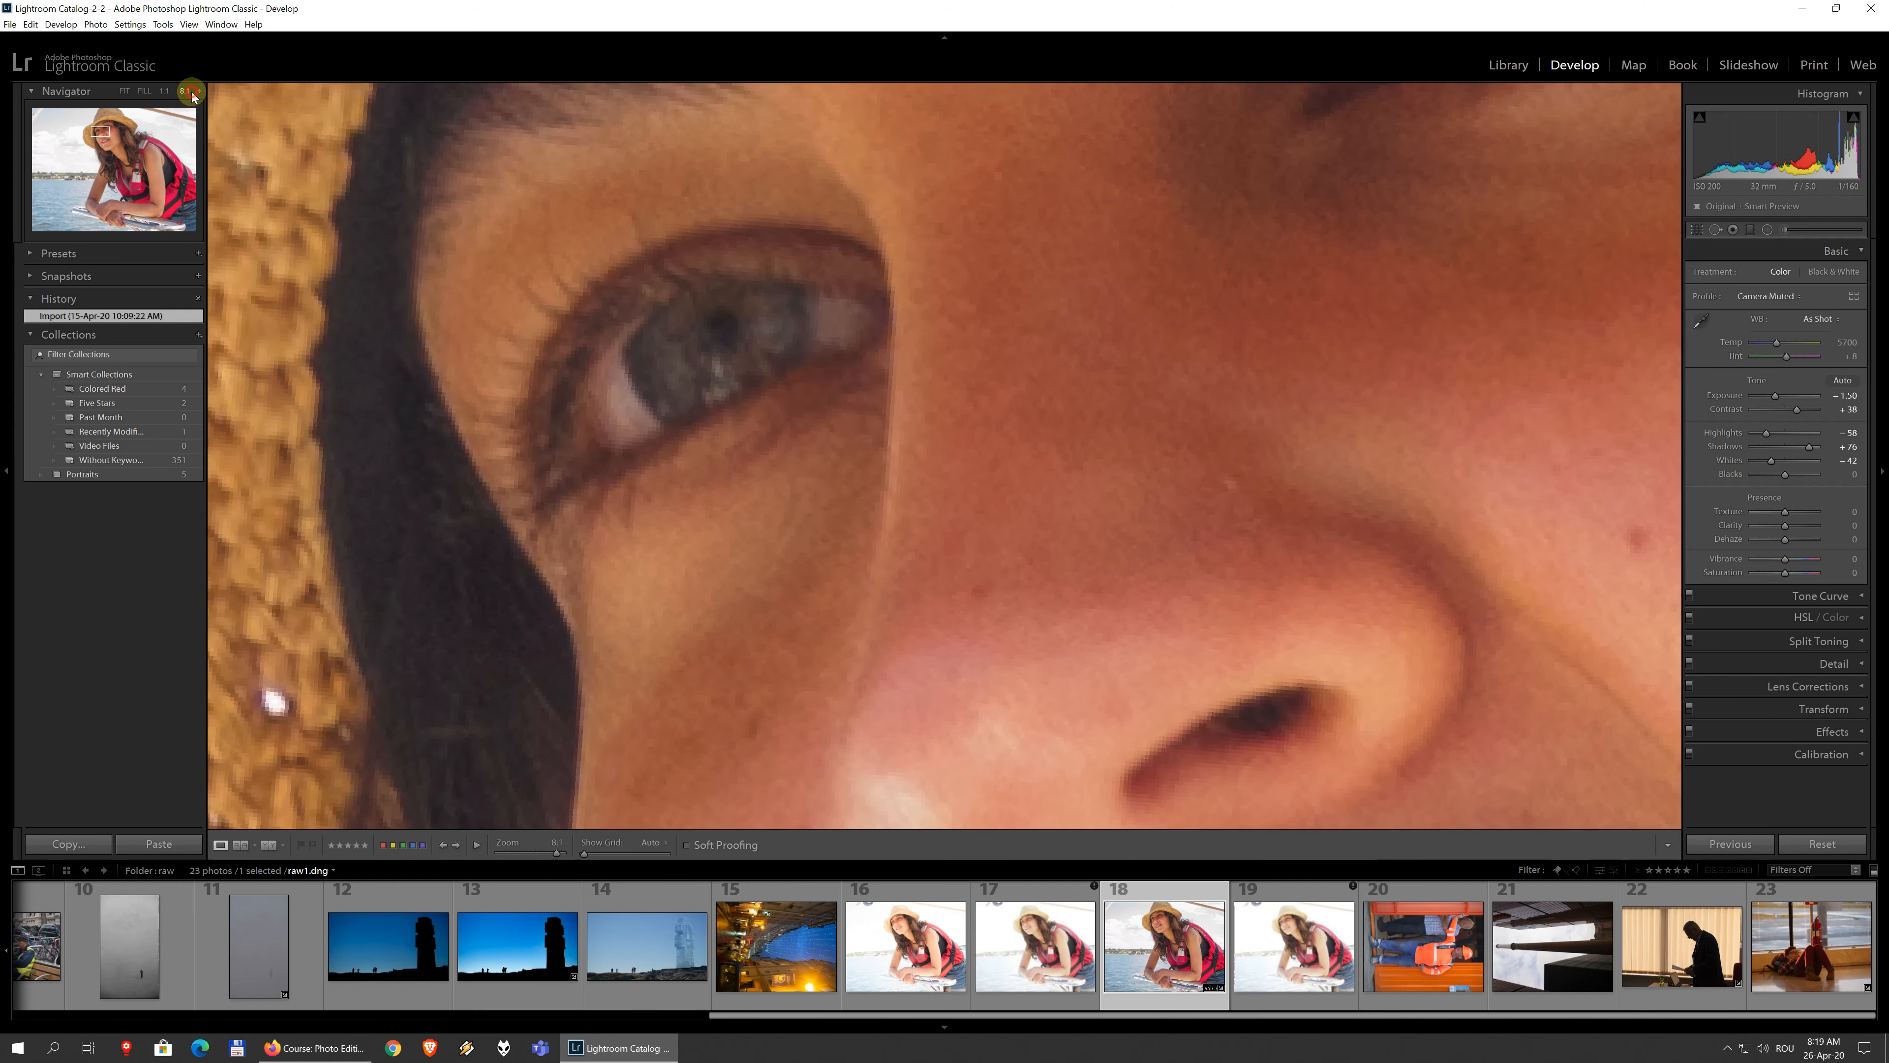
pyautogui.click(199, 91)
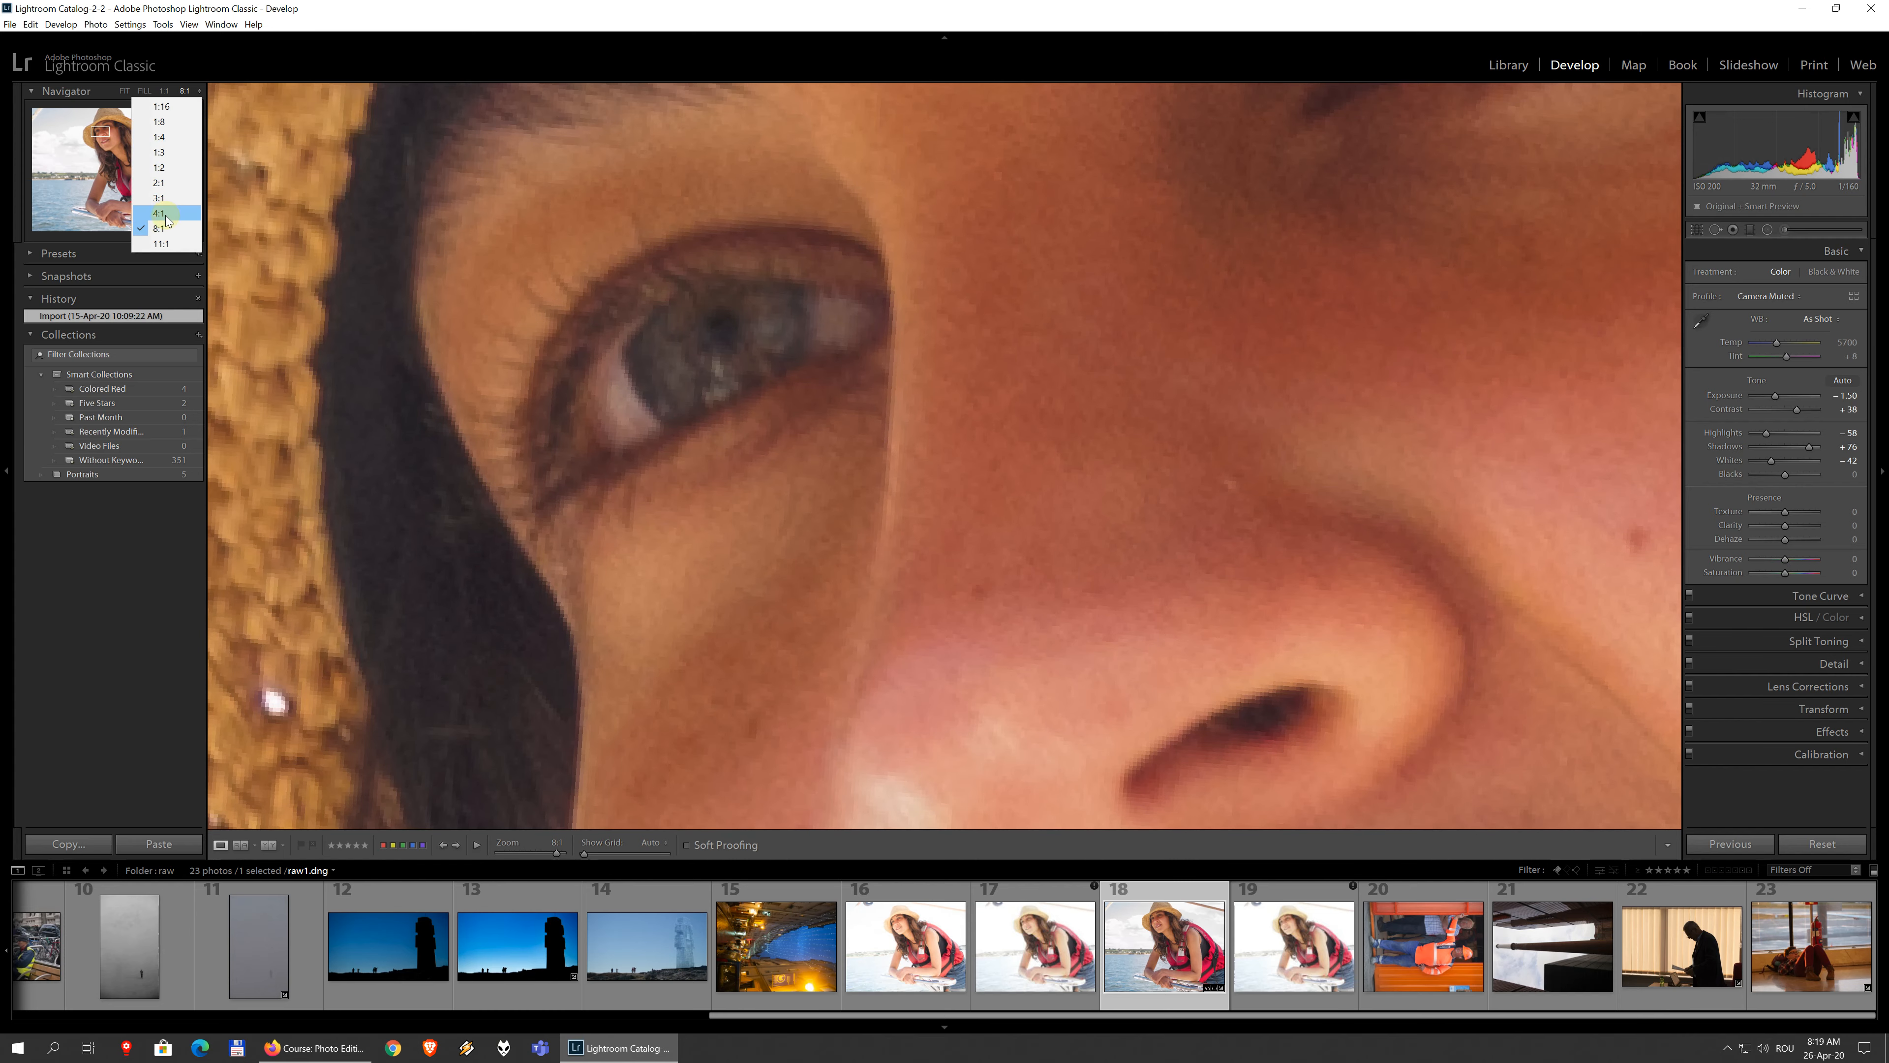
pyautogui.click(182, 200)
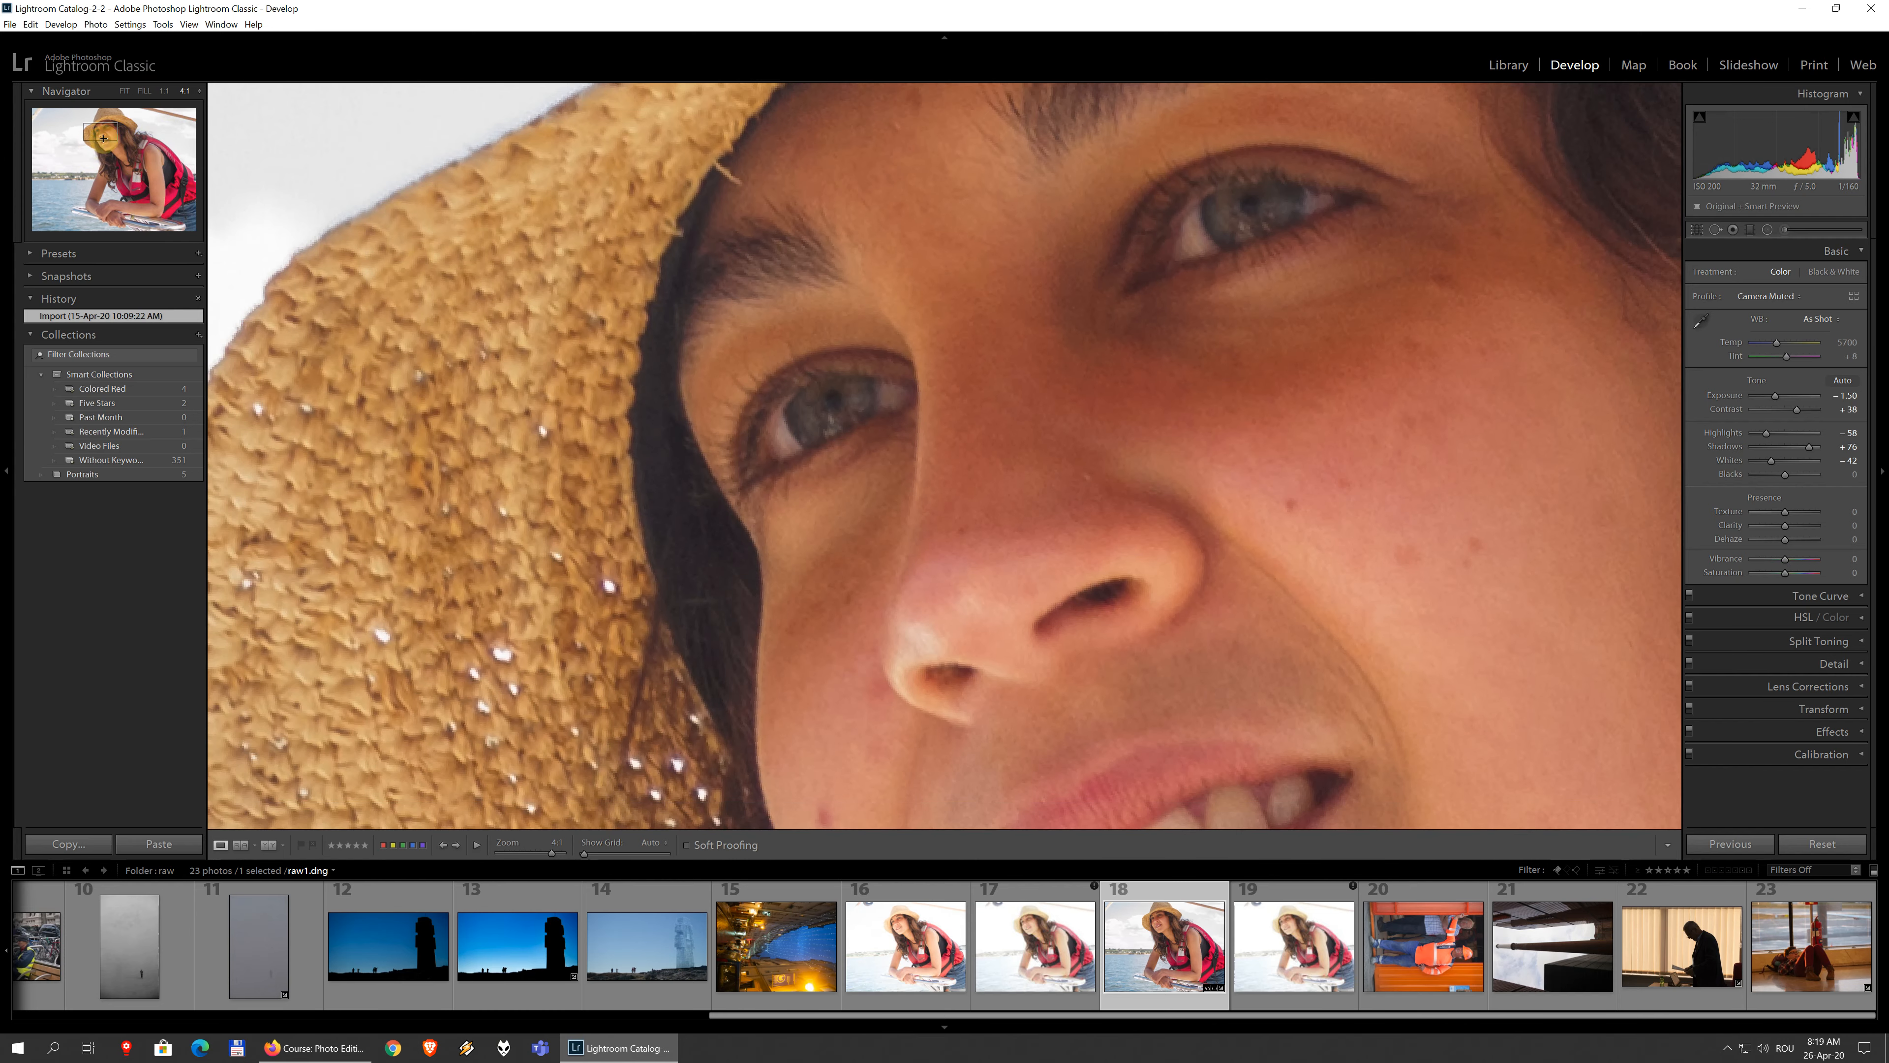
# Step: Heal the red spot on the cheek beside the mouth using Spot Removal in Heal mode with a brush size of 21
pyautogui.moveTo(99, 134)
pyautogui.mouseDown()
pyautogui.moveTo(143, 123)
pyautogui.moveTo(132, 162)
pyautogui.moveTo(126, 138)
pyautogui.mouseUp()
pyautogui.press('q')
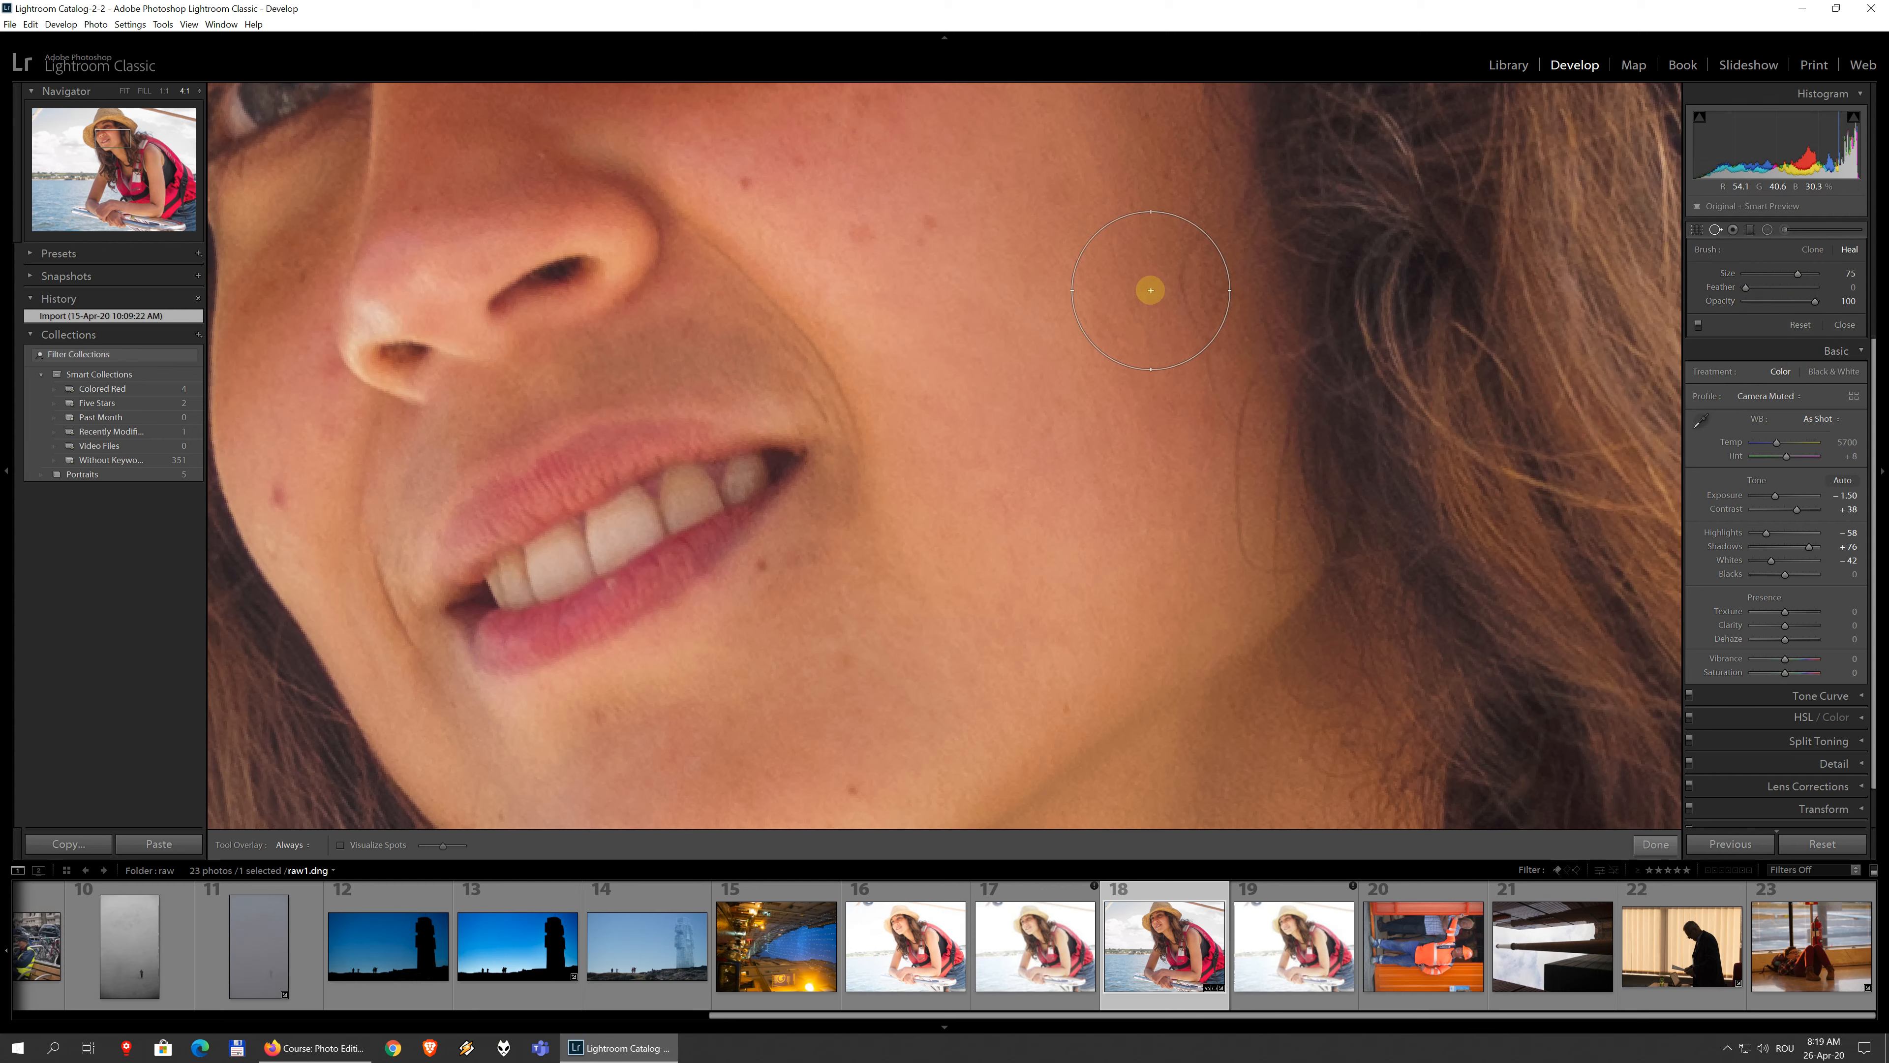
pyautogui.press('alt')
pyautogui.scroll(-1, 1146, 302)
pyautogui.scroll(-10, 1044, 323)
pyautogui.click(279, 495)
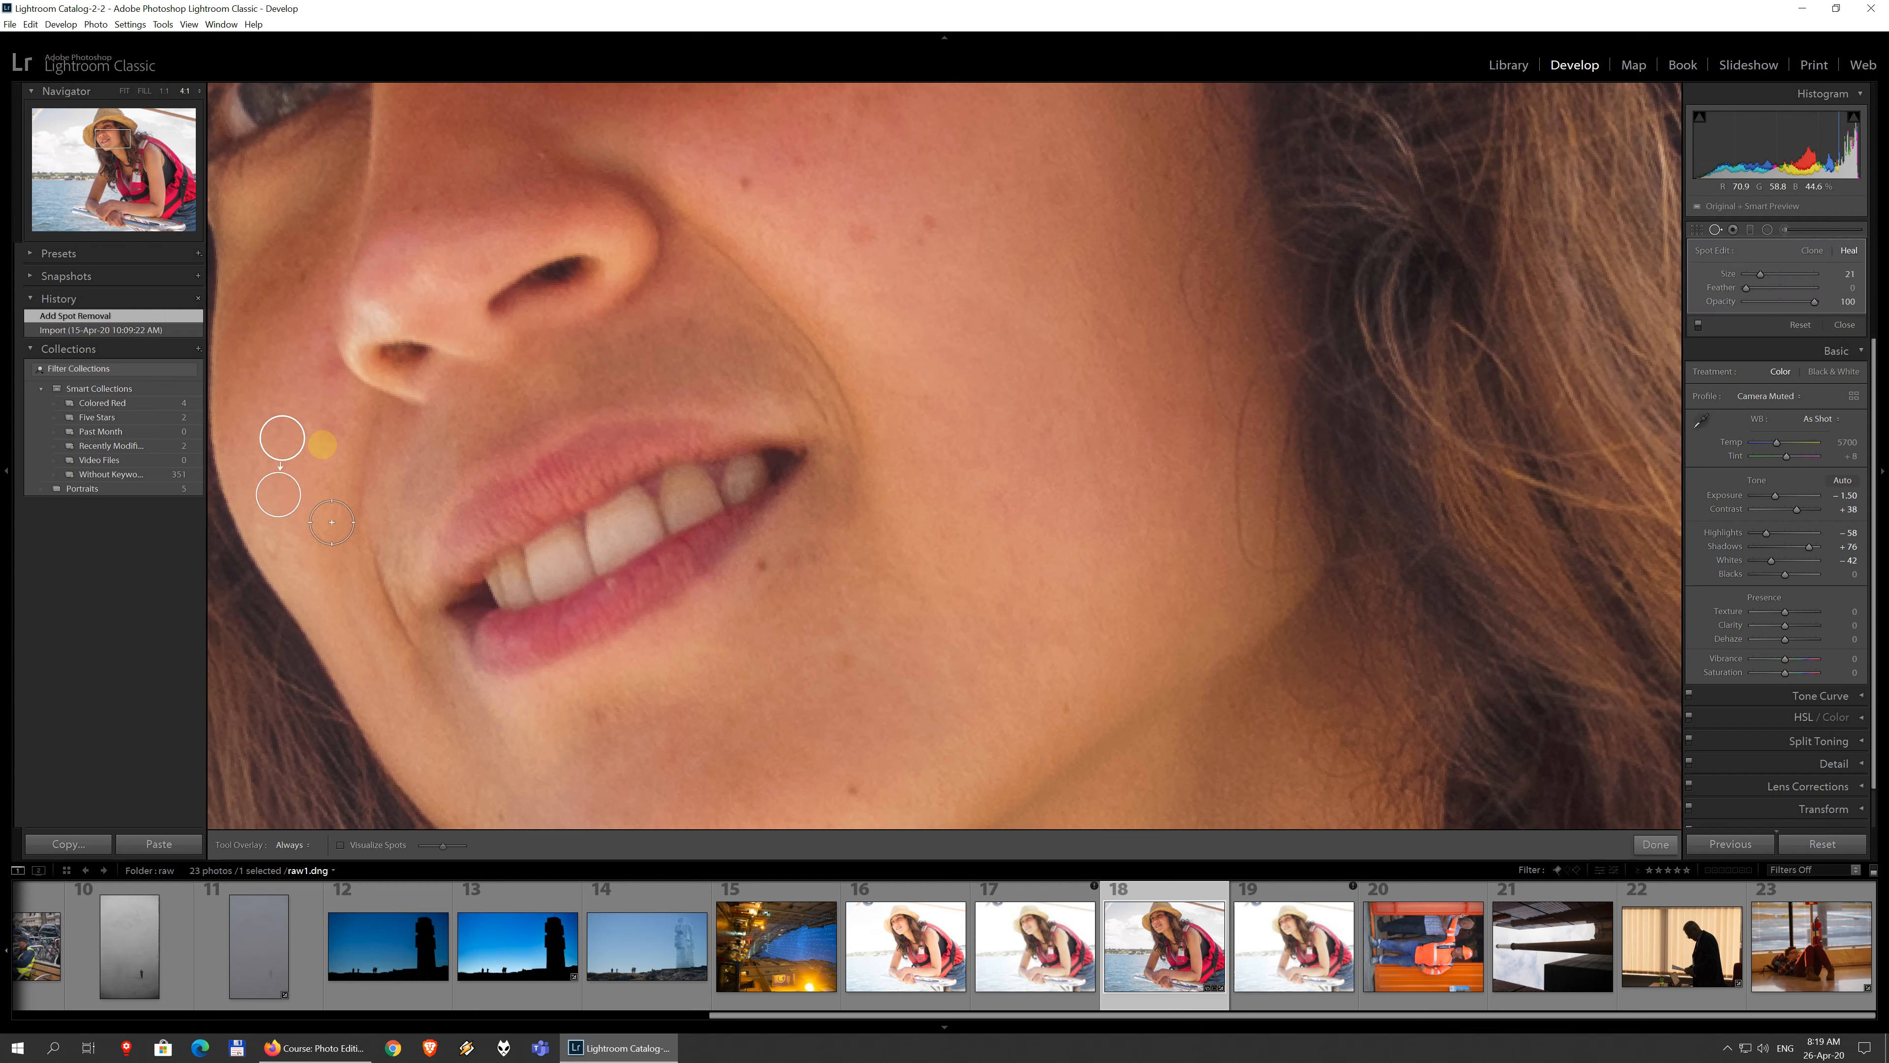
# Step: Heal the chin spot at size 18 and the spot below the mouth corner at size 15, moving each source to clean skin
pyautogui.click(854, 789)
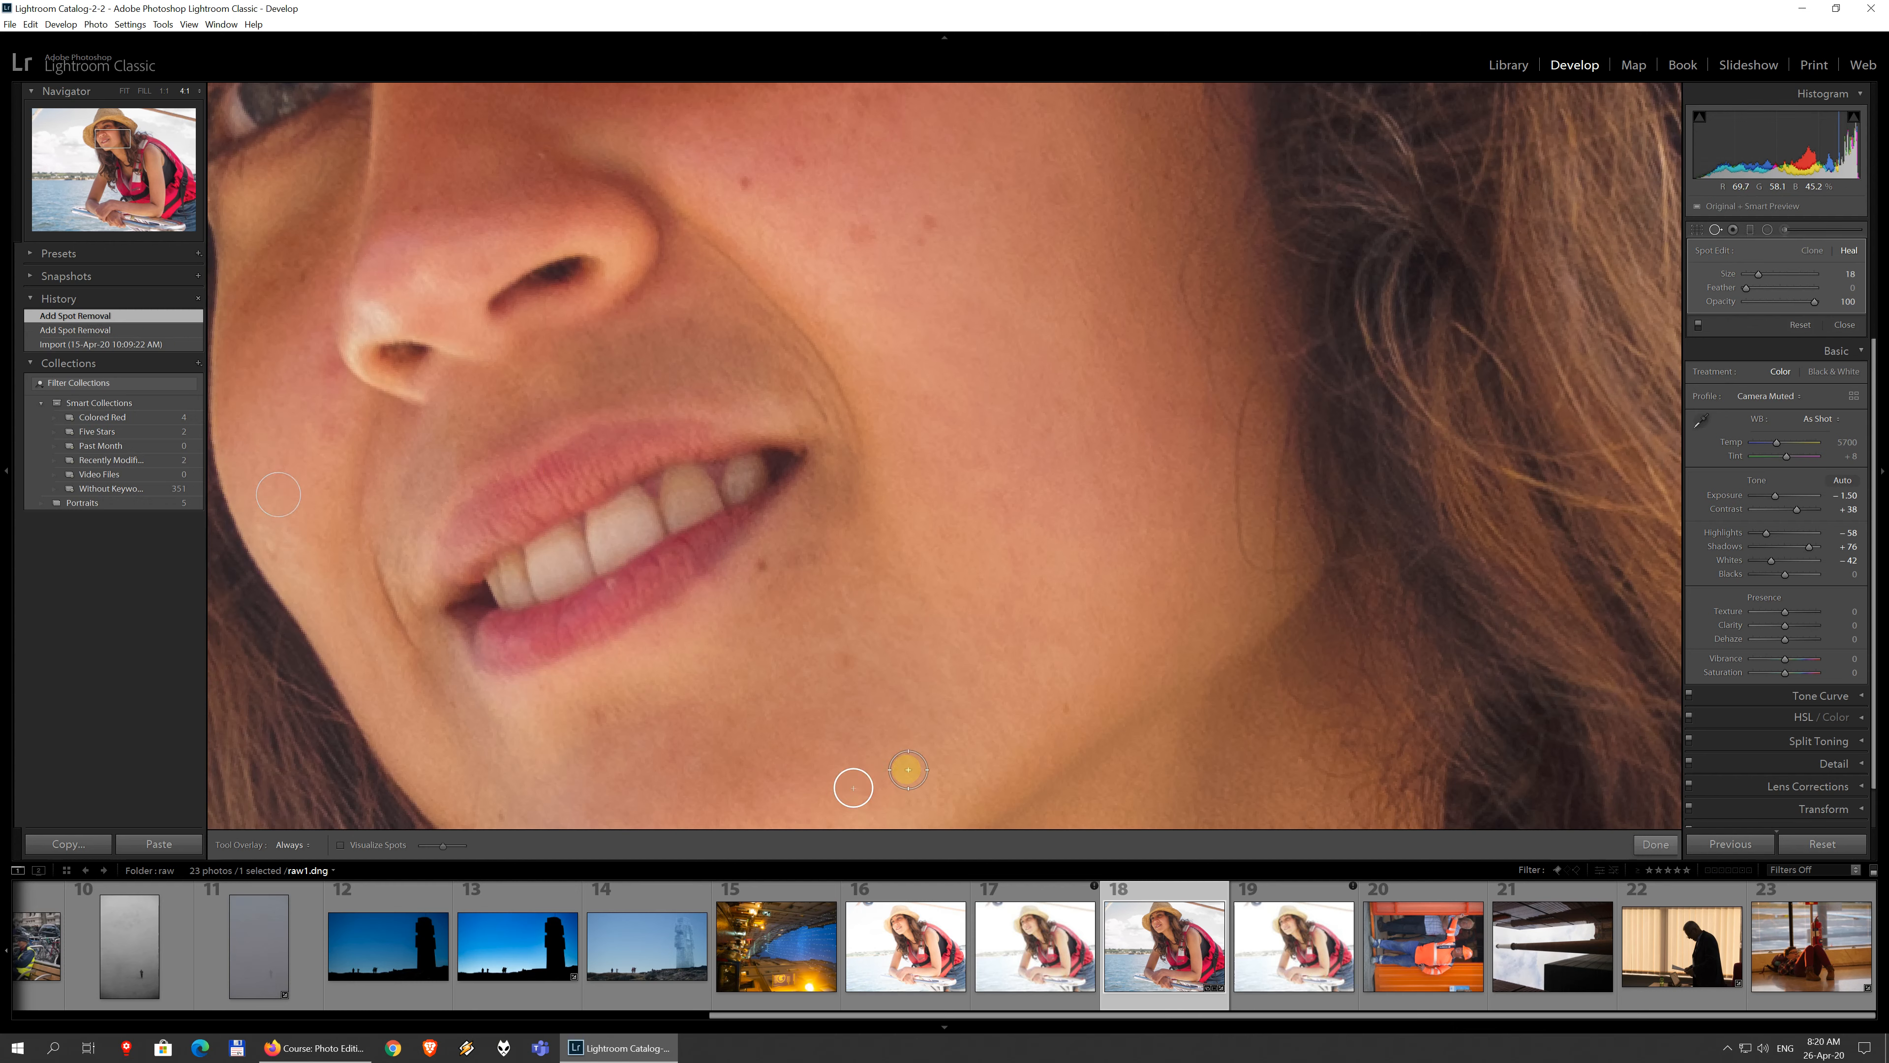
pyautogui.moveTo(907, 771)
pyautogui.mouseDown()
pyautogui.moveTo(820, 722)
pyautogui.moveTo(904, 748)
pyautogui.mouseUp()
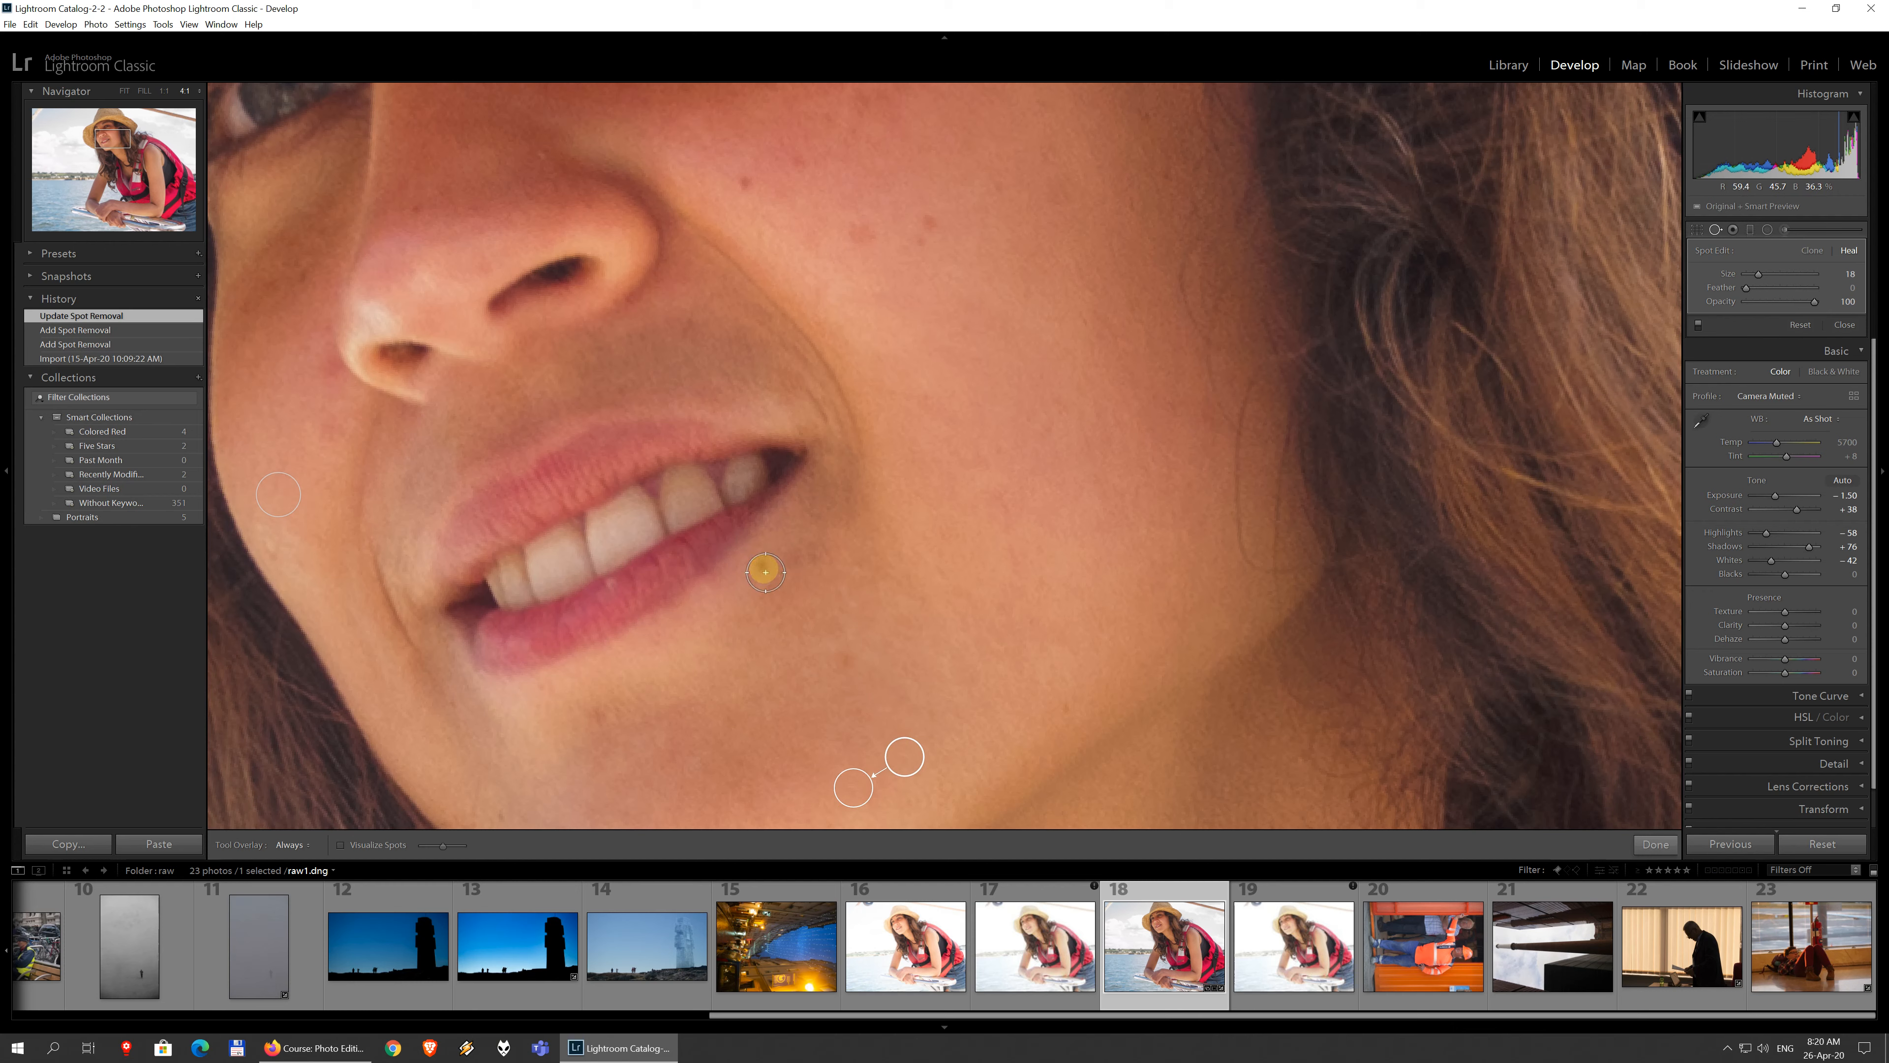
pyautogui.click(764, 568)
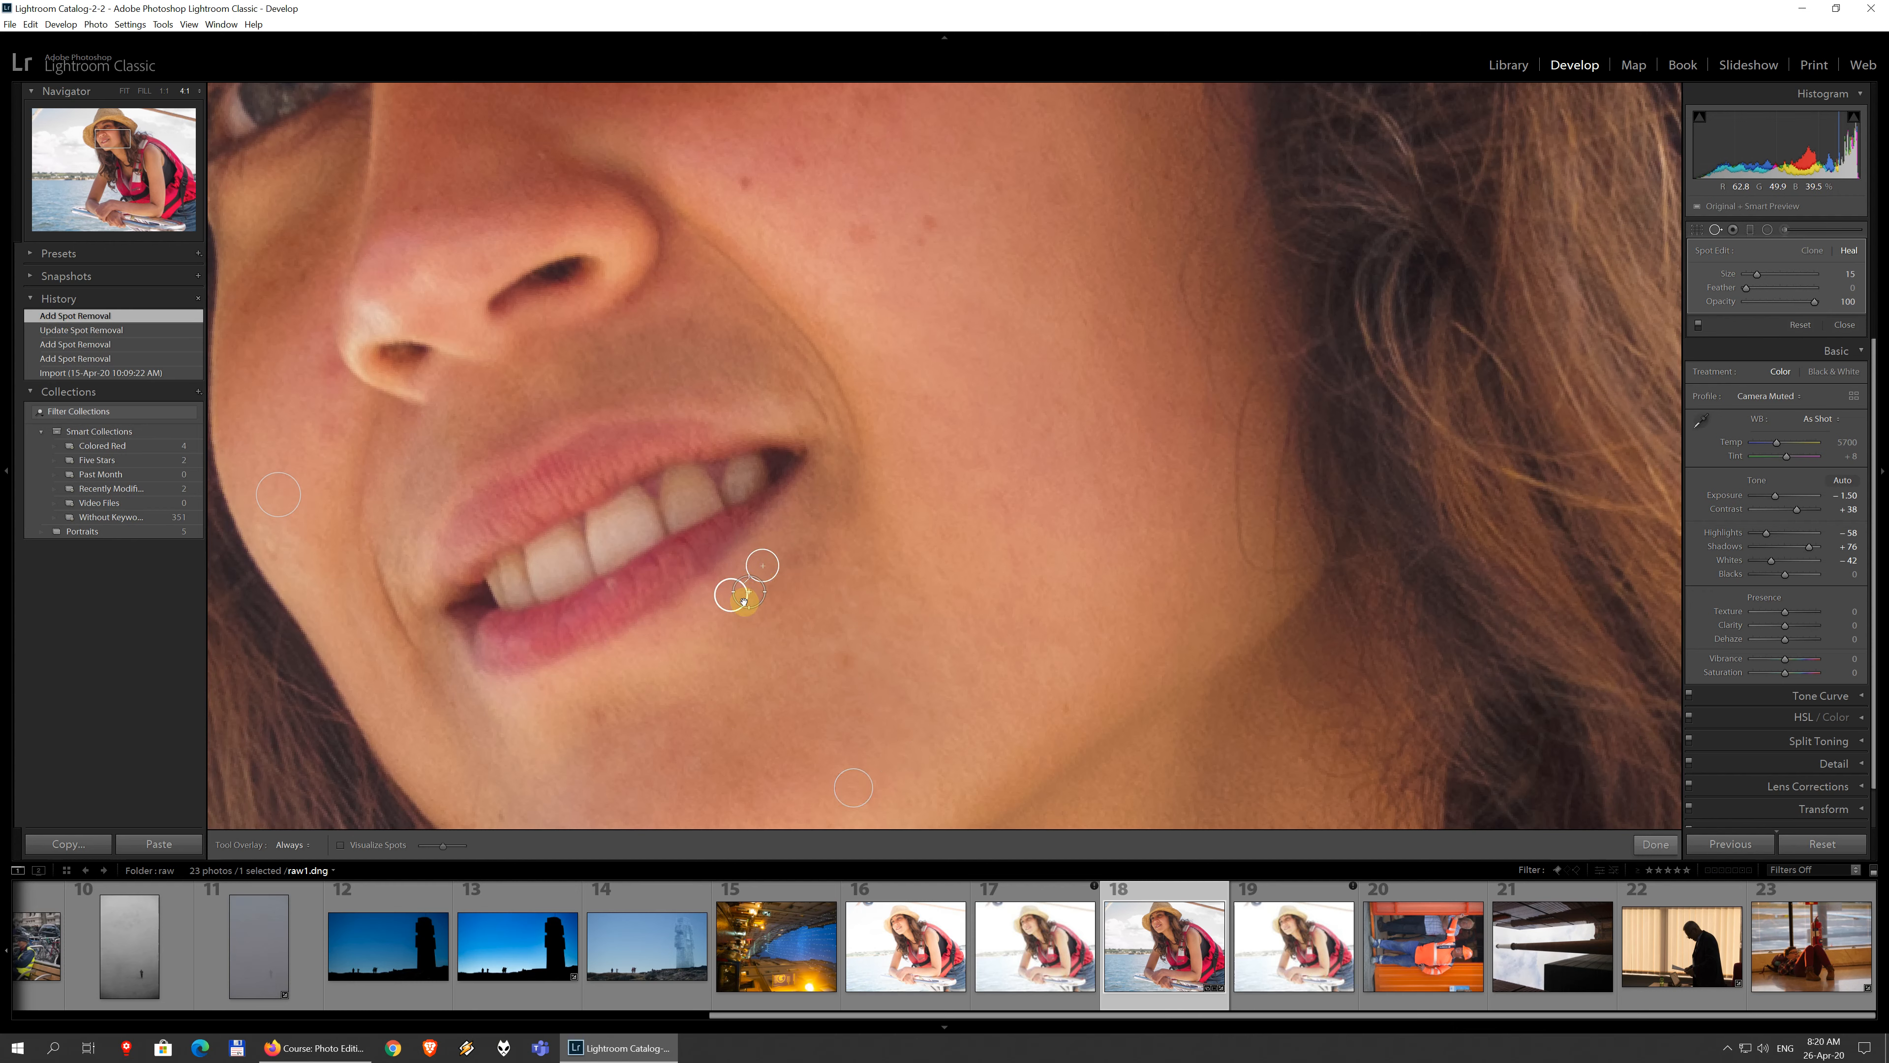
pyautogui.moveTo(736, 599)
pyautogui.mouseDown()
pyautogui.moveTo(780, 595)
pyautogui.moveTo(798, 532)
pyautogui.mouseUp()
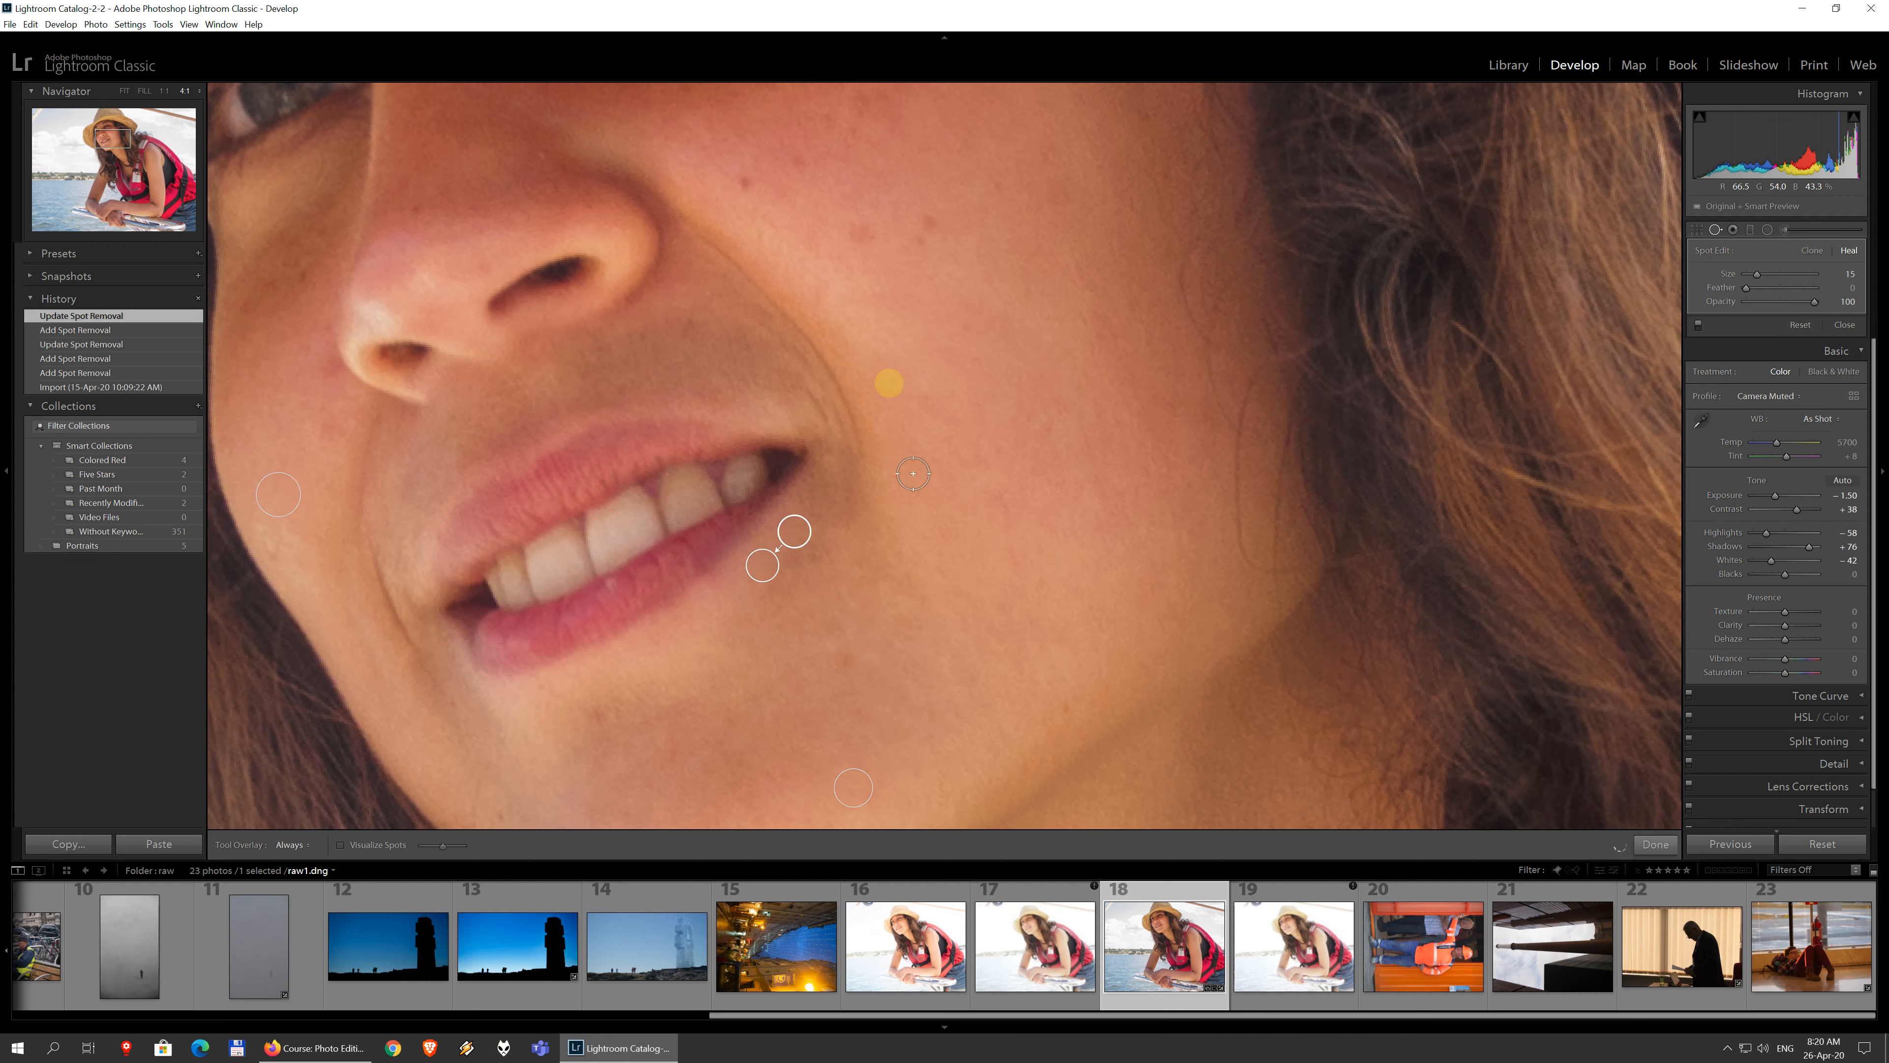
# Step: Heal the mole beside the nose and brush a size 15 heal over the marks on the cheek, adjusting both source areas, and close Spot Removal
pyautogui.click(746, 185)
pyautogui.moveTo(737, 144); pyautogui.dragTo(789, 174)
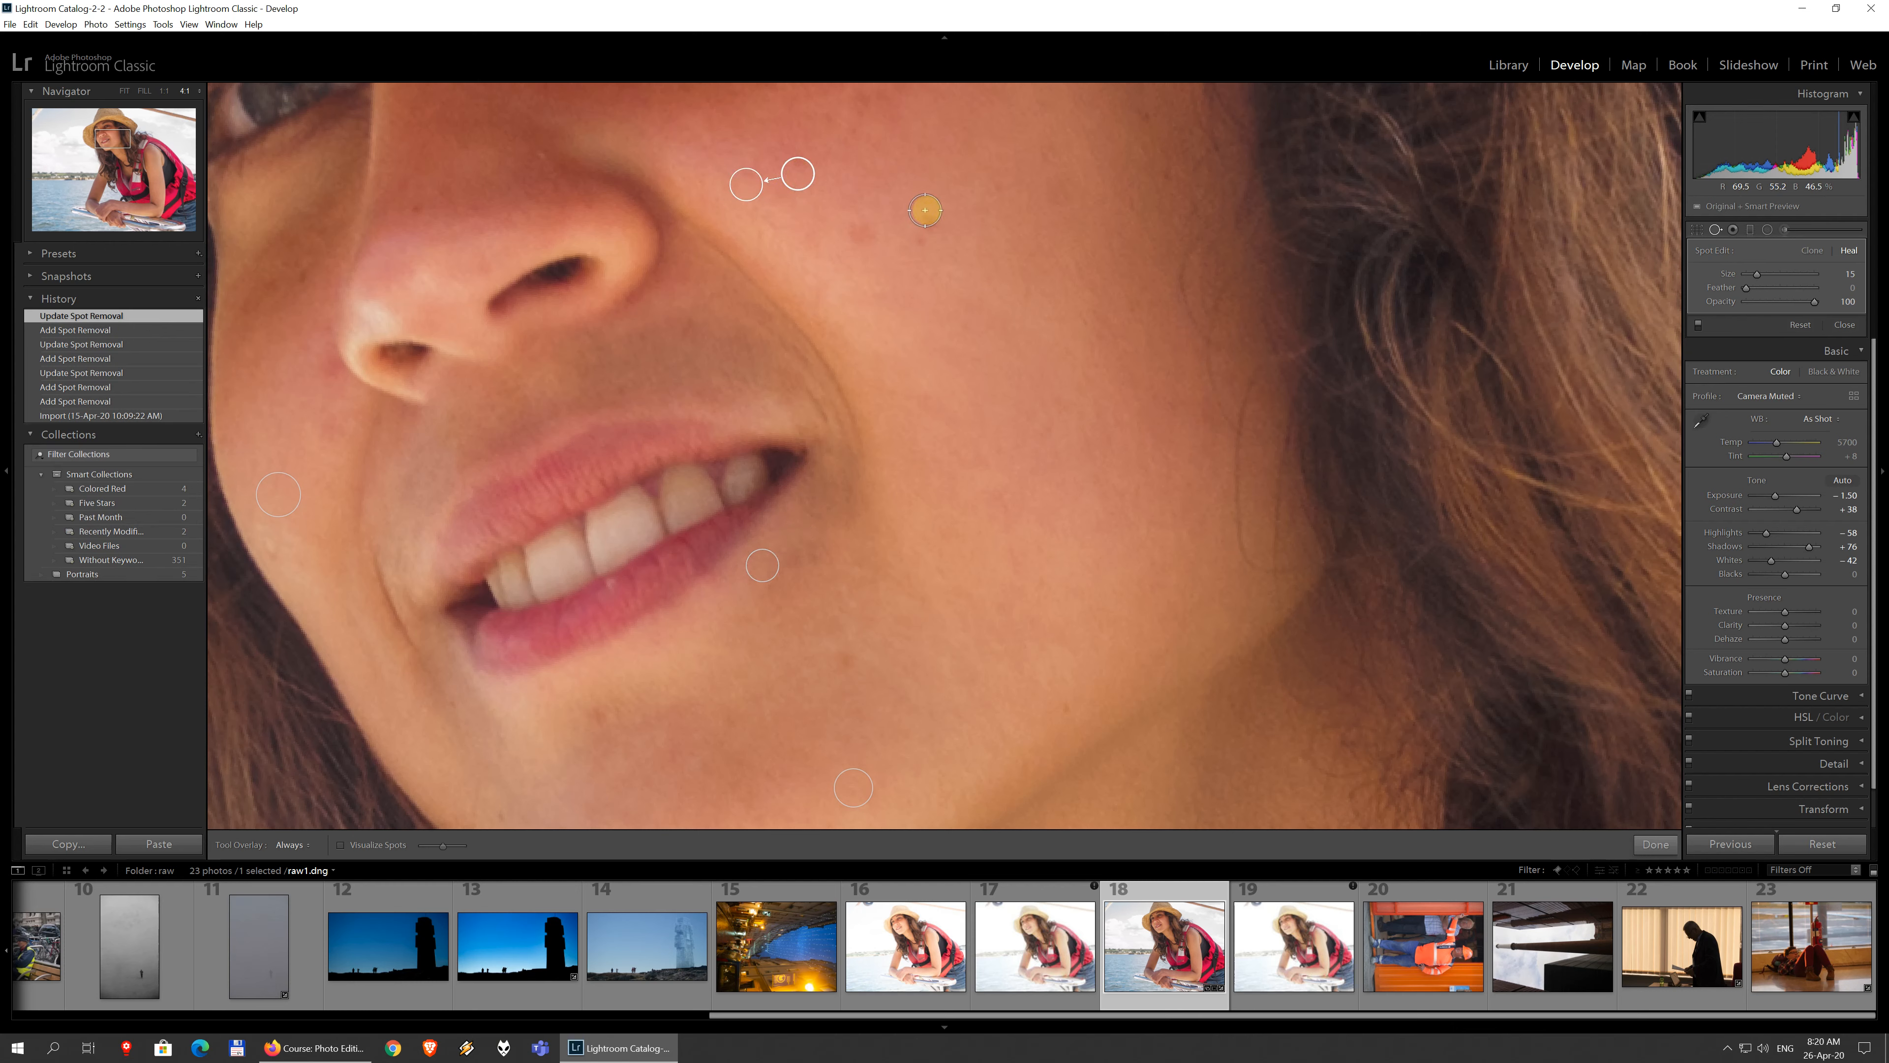
pyautogui.moveTo(929, 219); pyautogui.dragTo(919, 254)
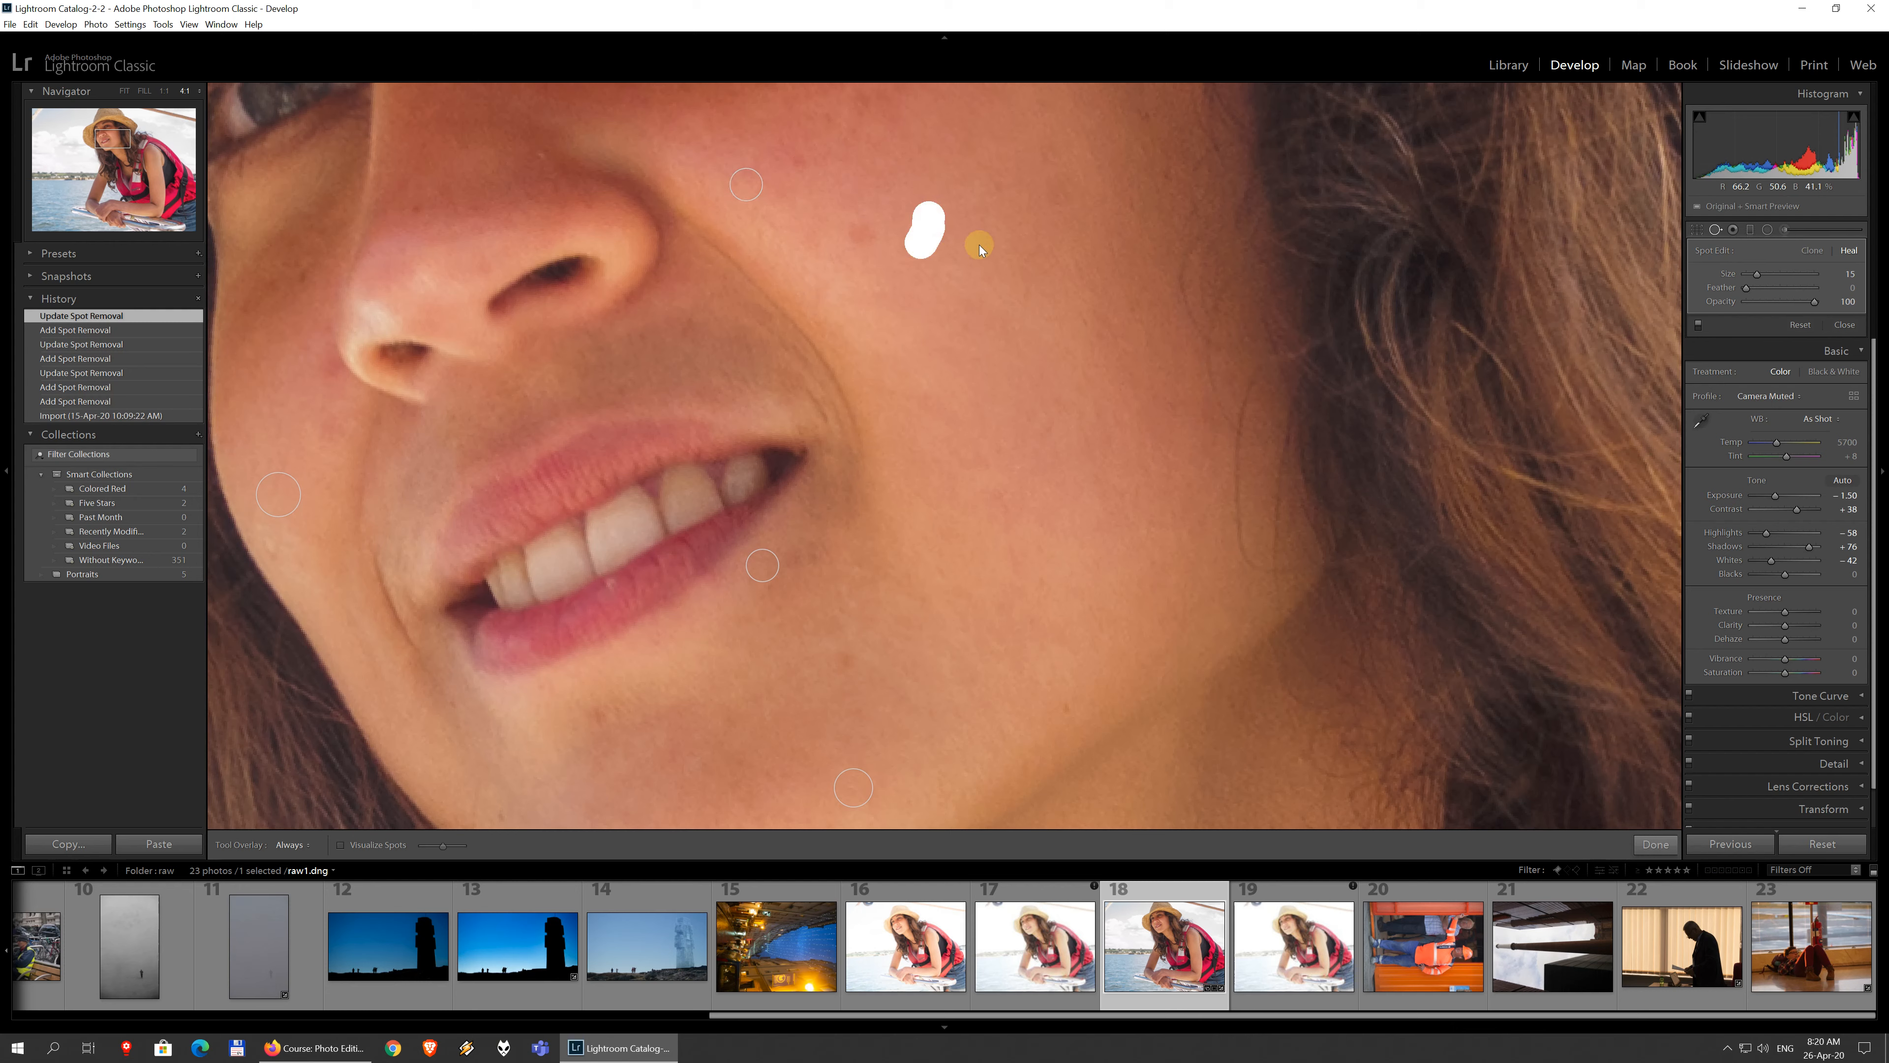
pyautogui.moveTo(966, 190); pyautogui.dragTo(954, 262)
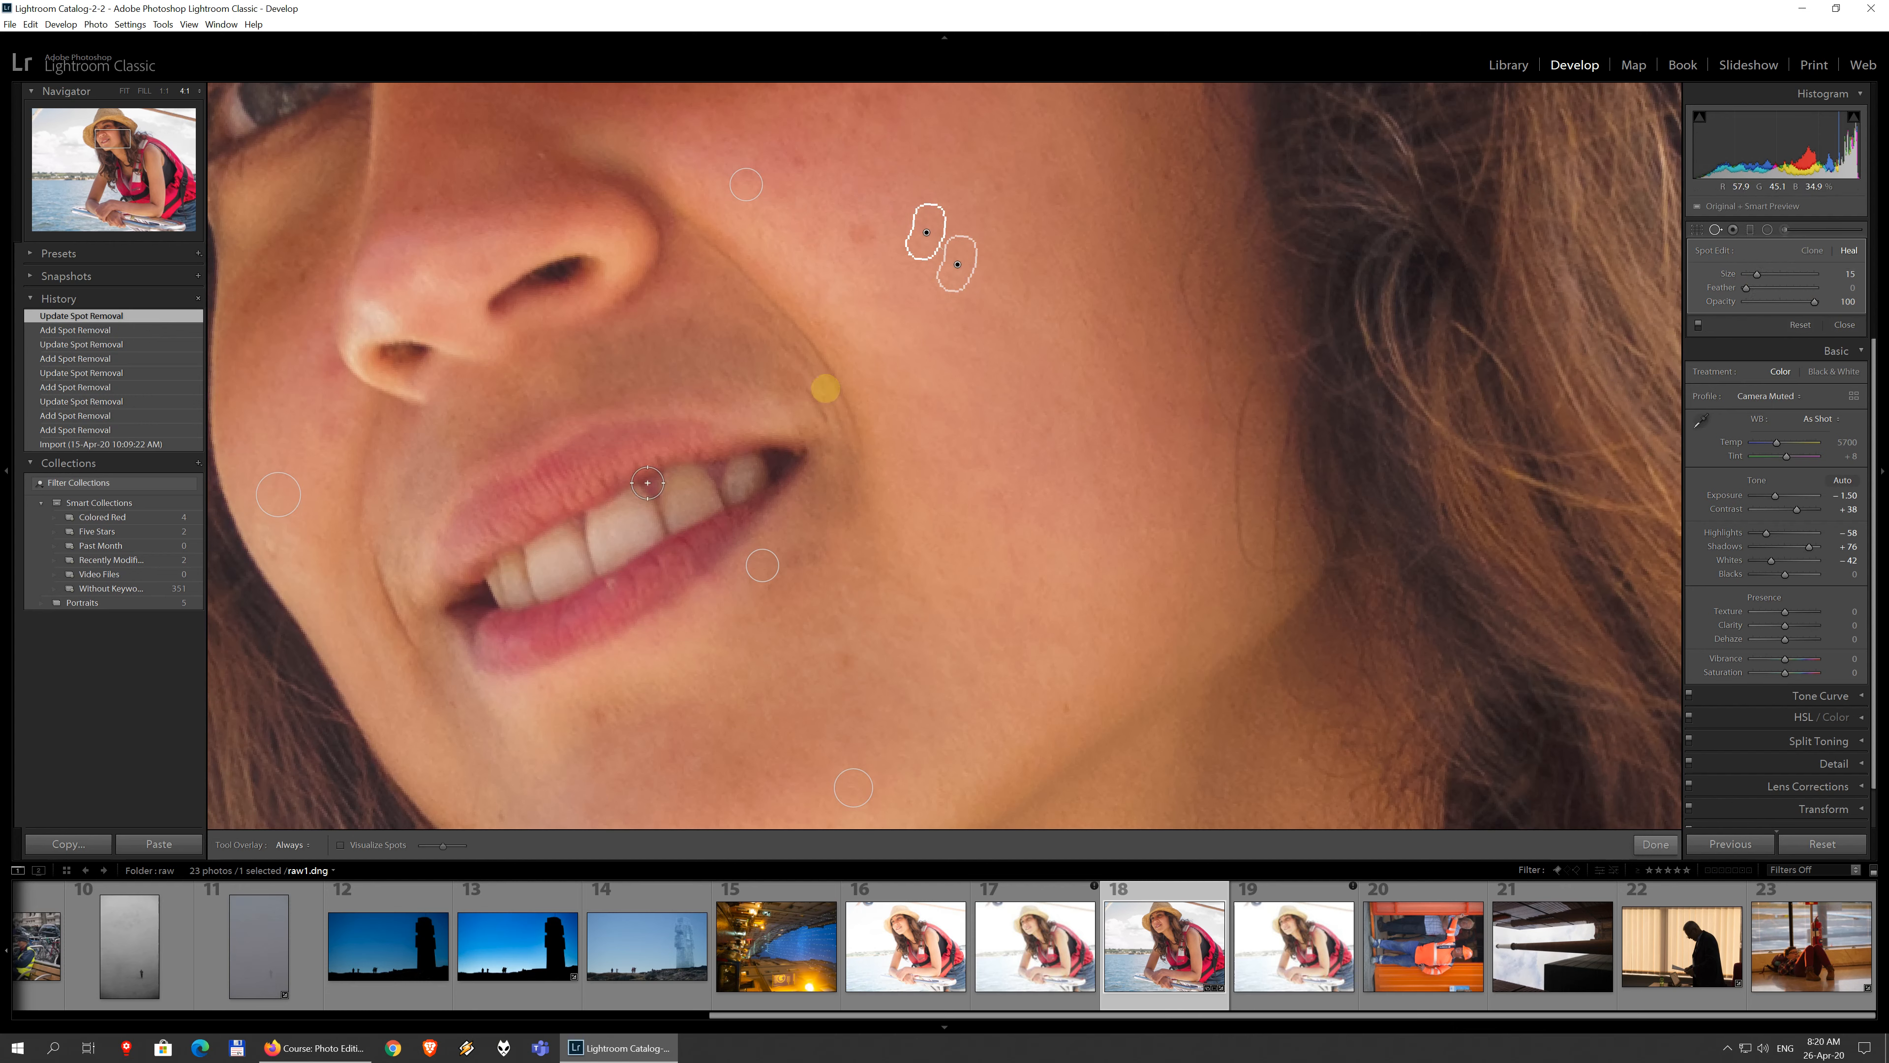
pyautogui.click(1846, 325)
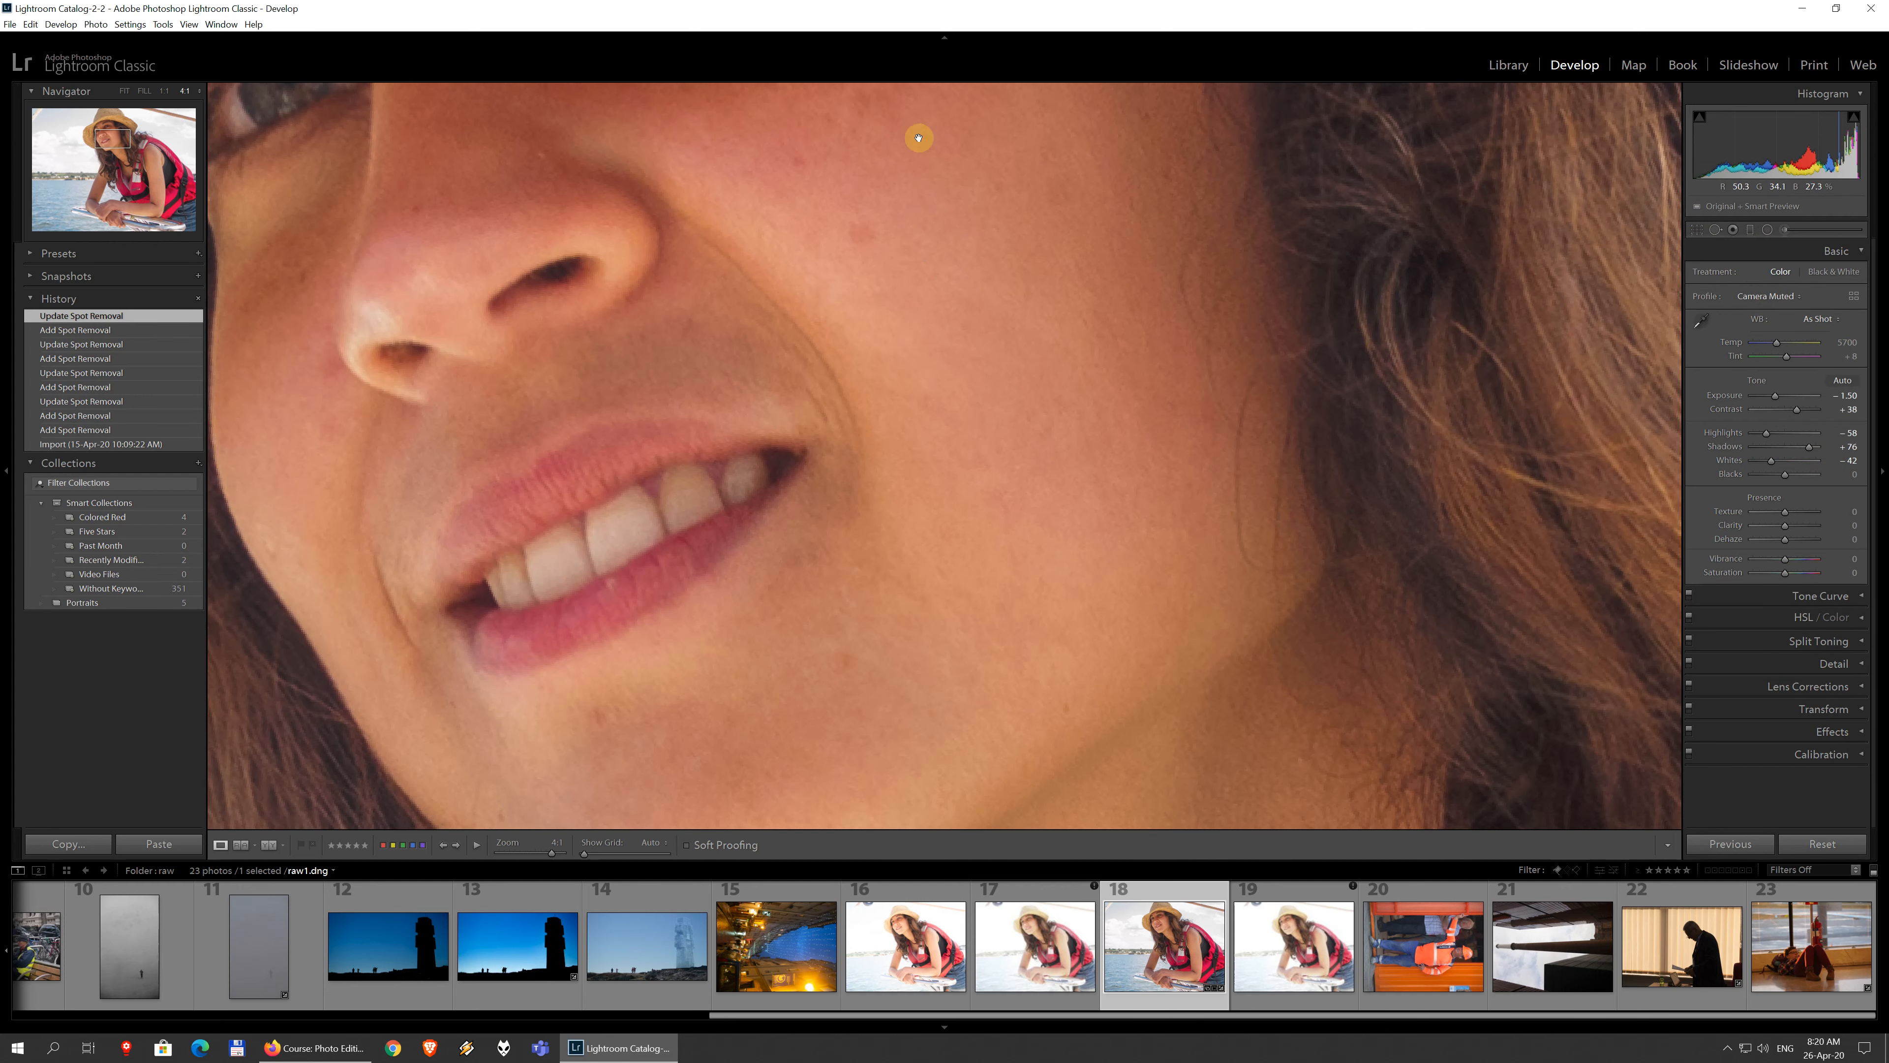
# Step: Reopen Spot Removal, raise the feather of the brushed heal on the cheek, and close the tool
pyautogui.click(1715, 230)
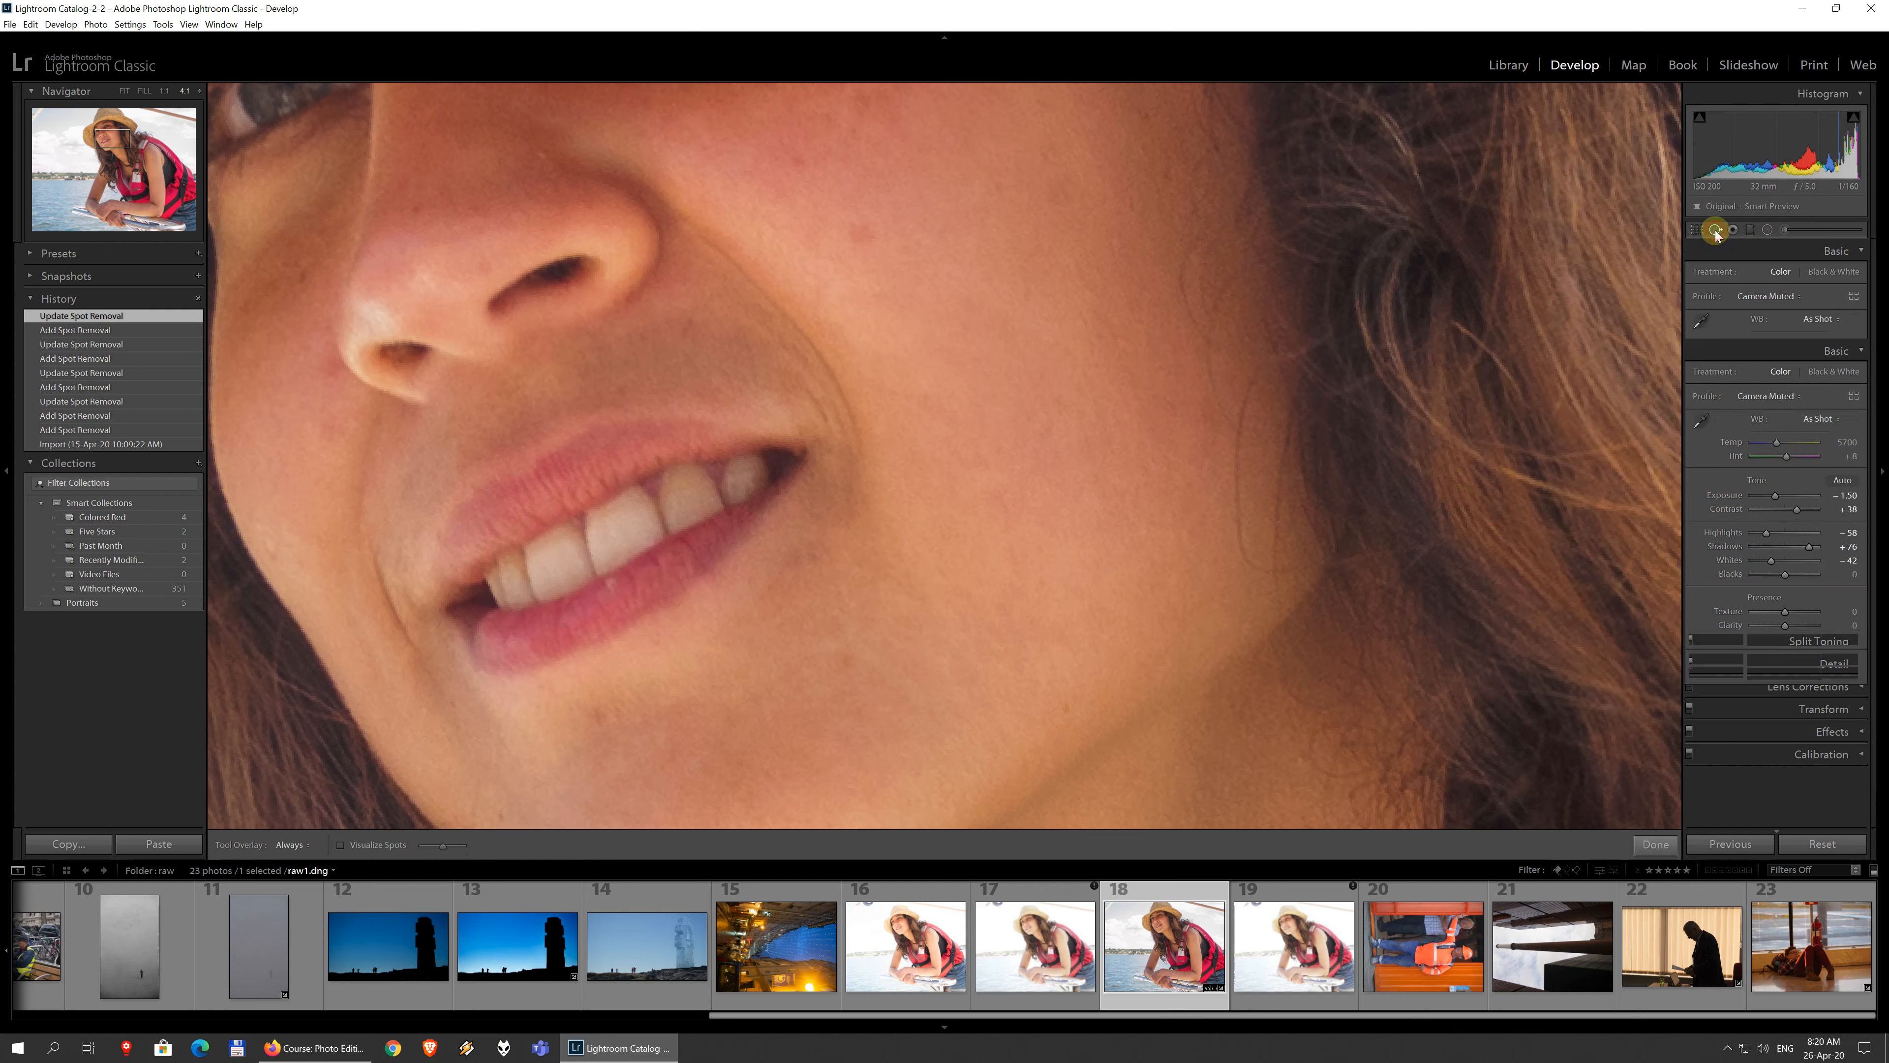
pyautogui.click(926, 232)
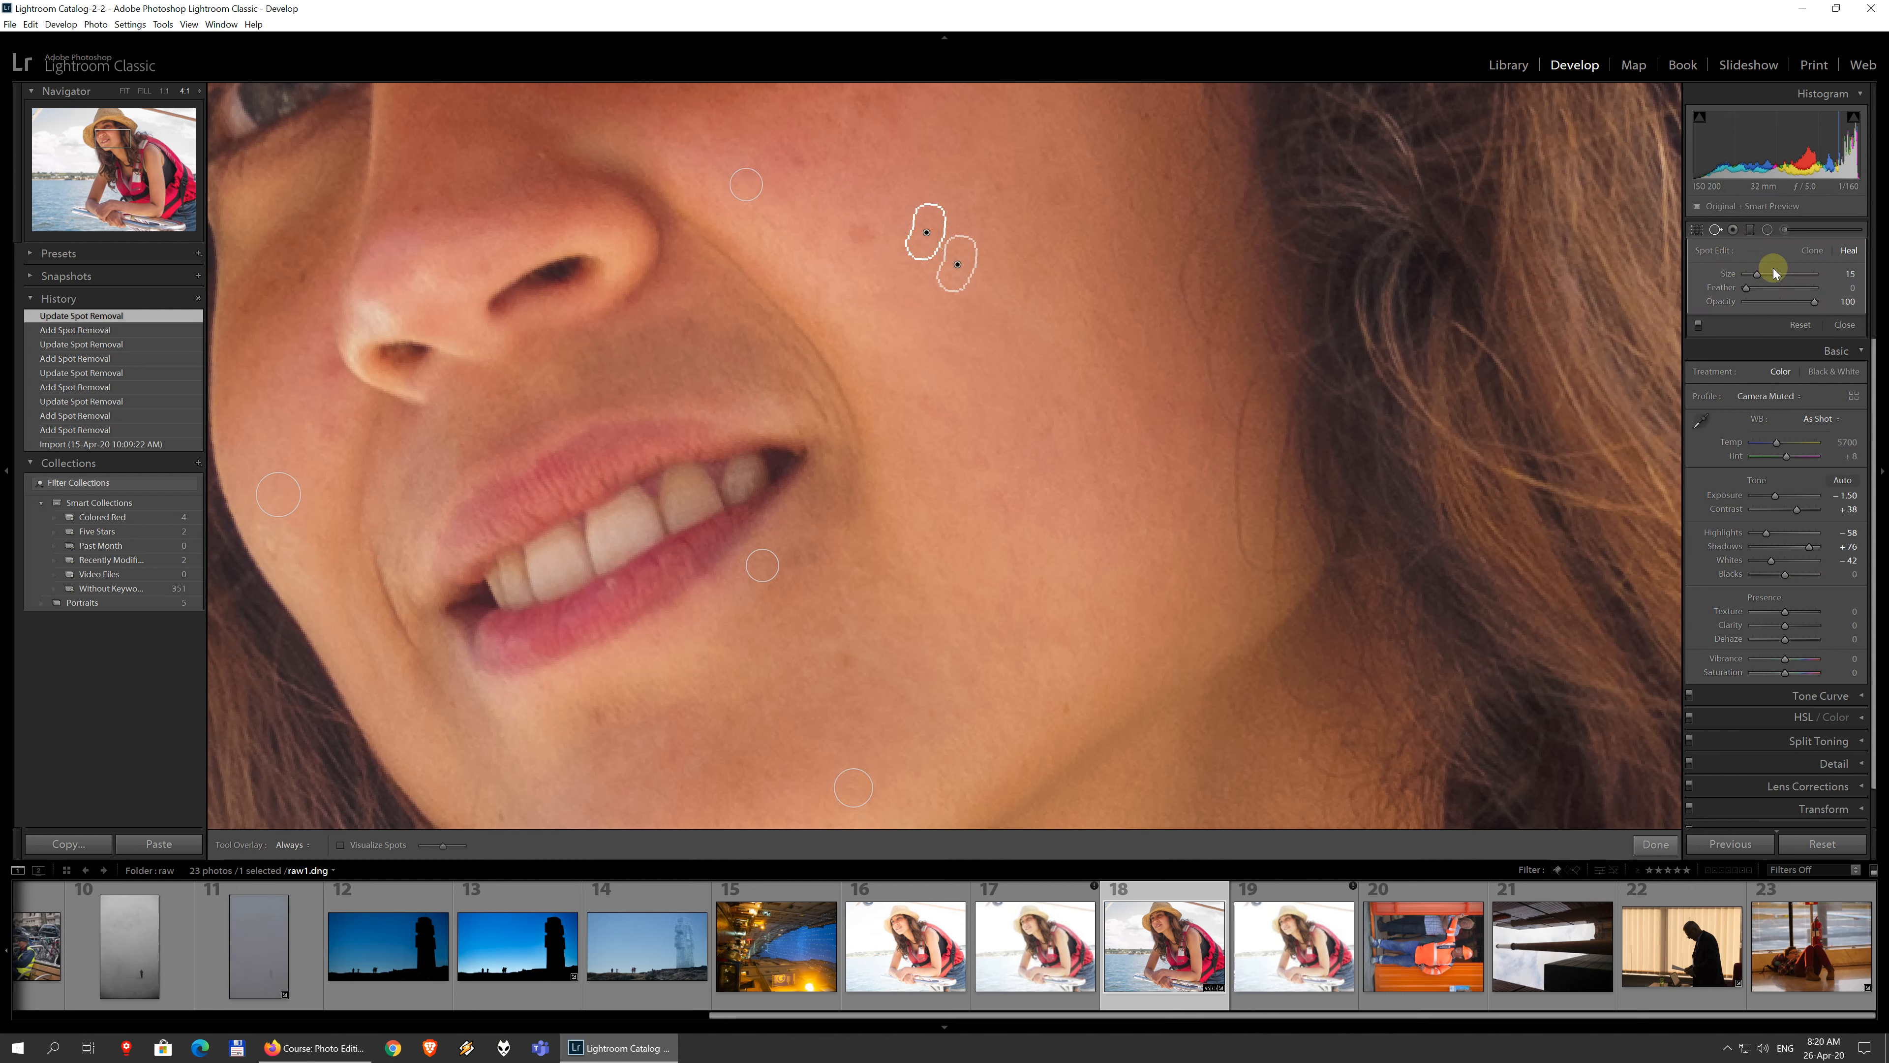
pyautogui.moveTo(1746, 287)
pyautogui.mouseDown()
pyautogui.moveTo(1816, 292)
pyautogui.moveTo(1777, 290)
pyautogui.mouseUp()
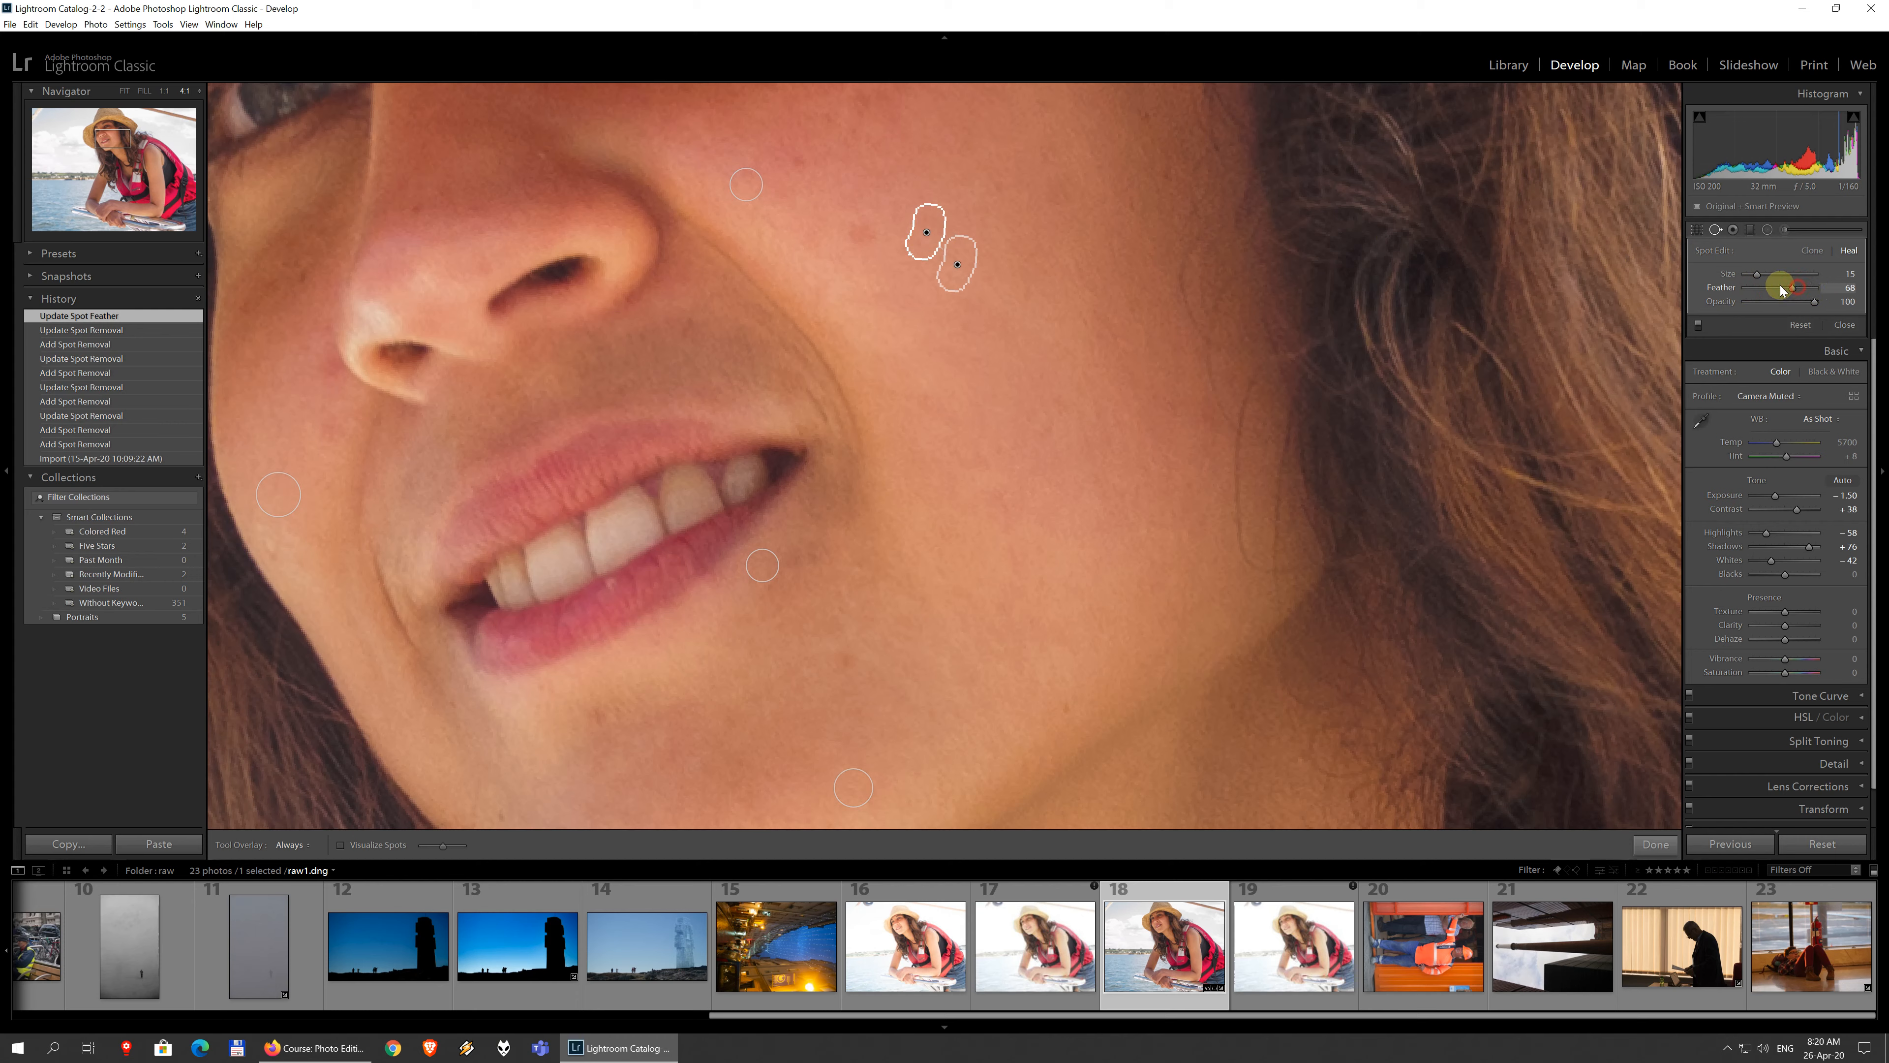
pyautogui.click(1842, 325)
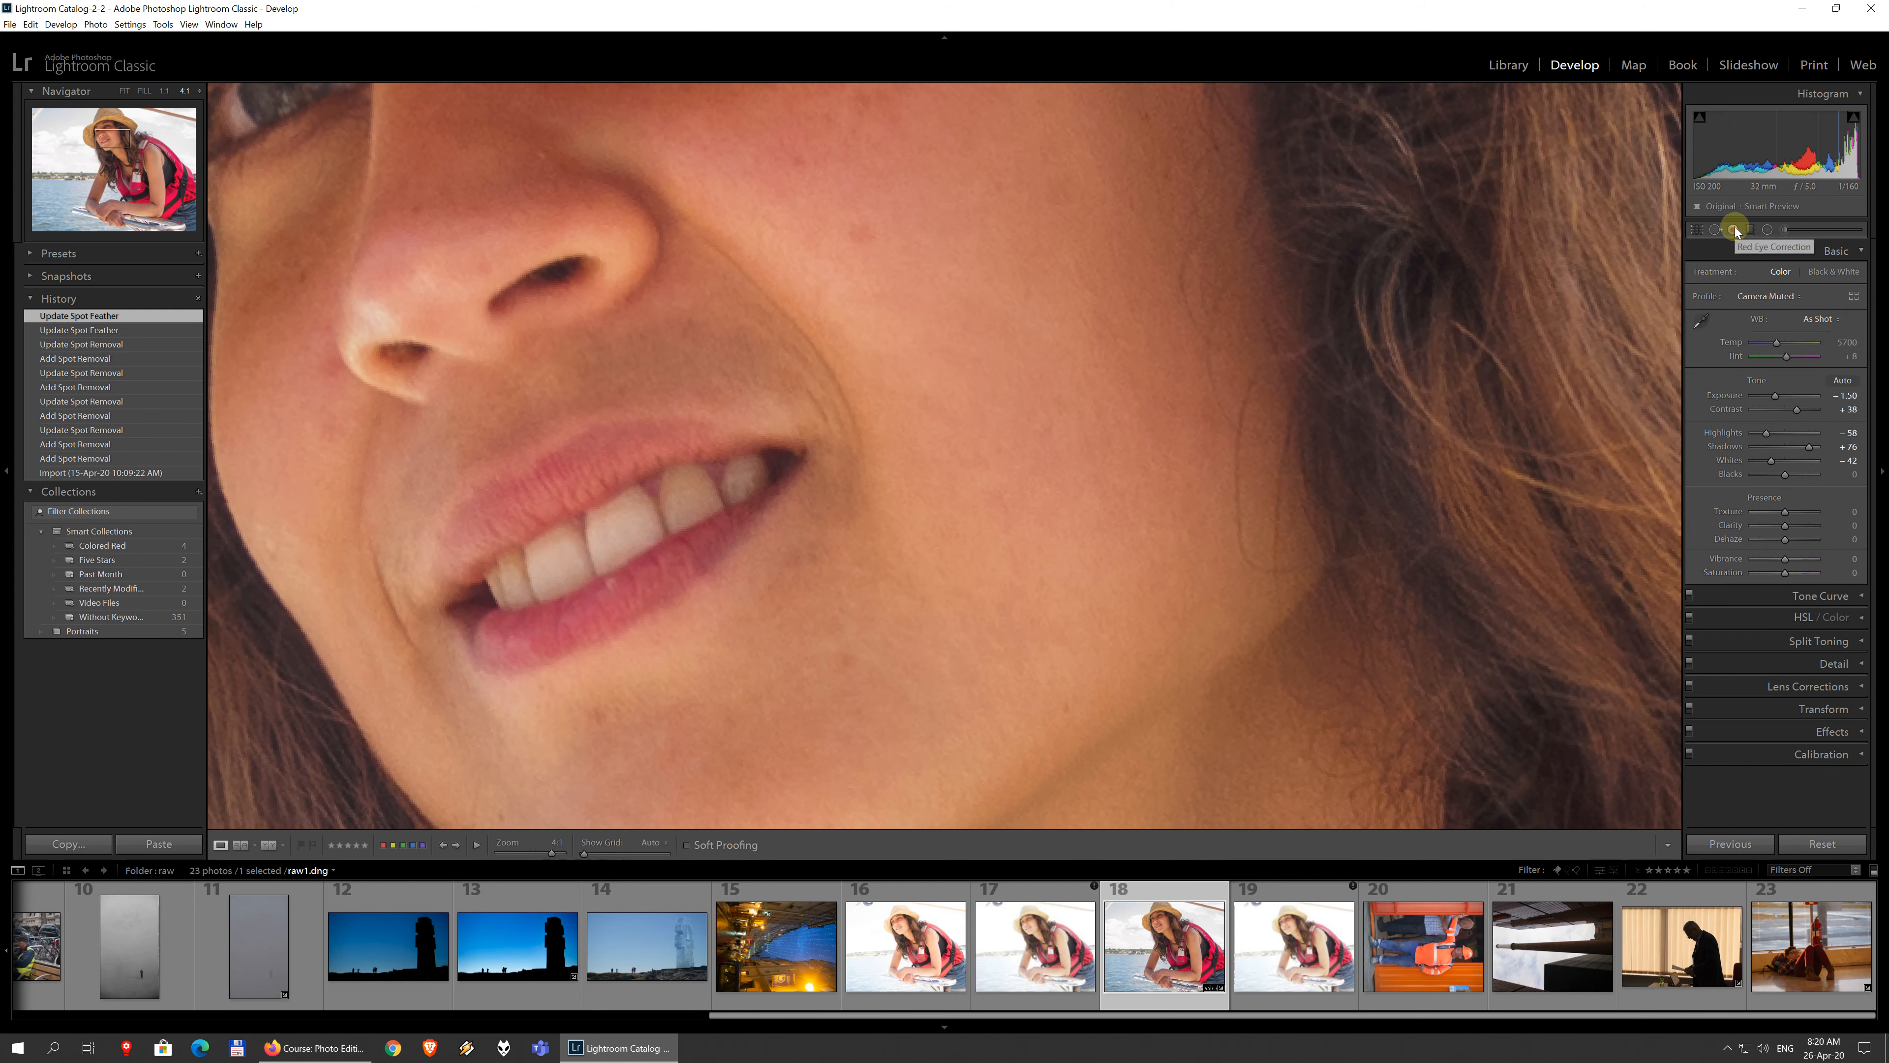
# Step: Try Red Eye Correction on the woman's eye nearest her loose hair, and undo it
pyautogui.click(817, 170)
pyautogui.click(940, 354)
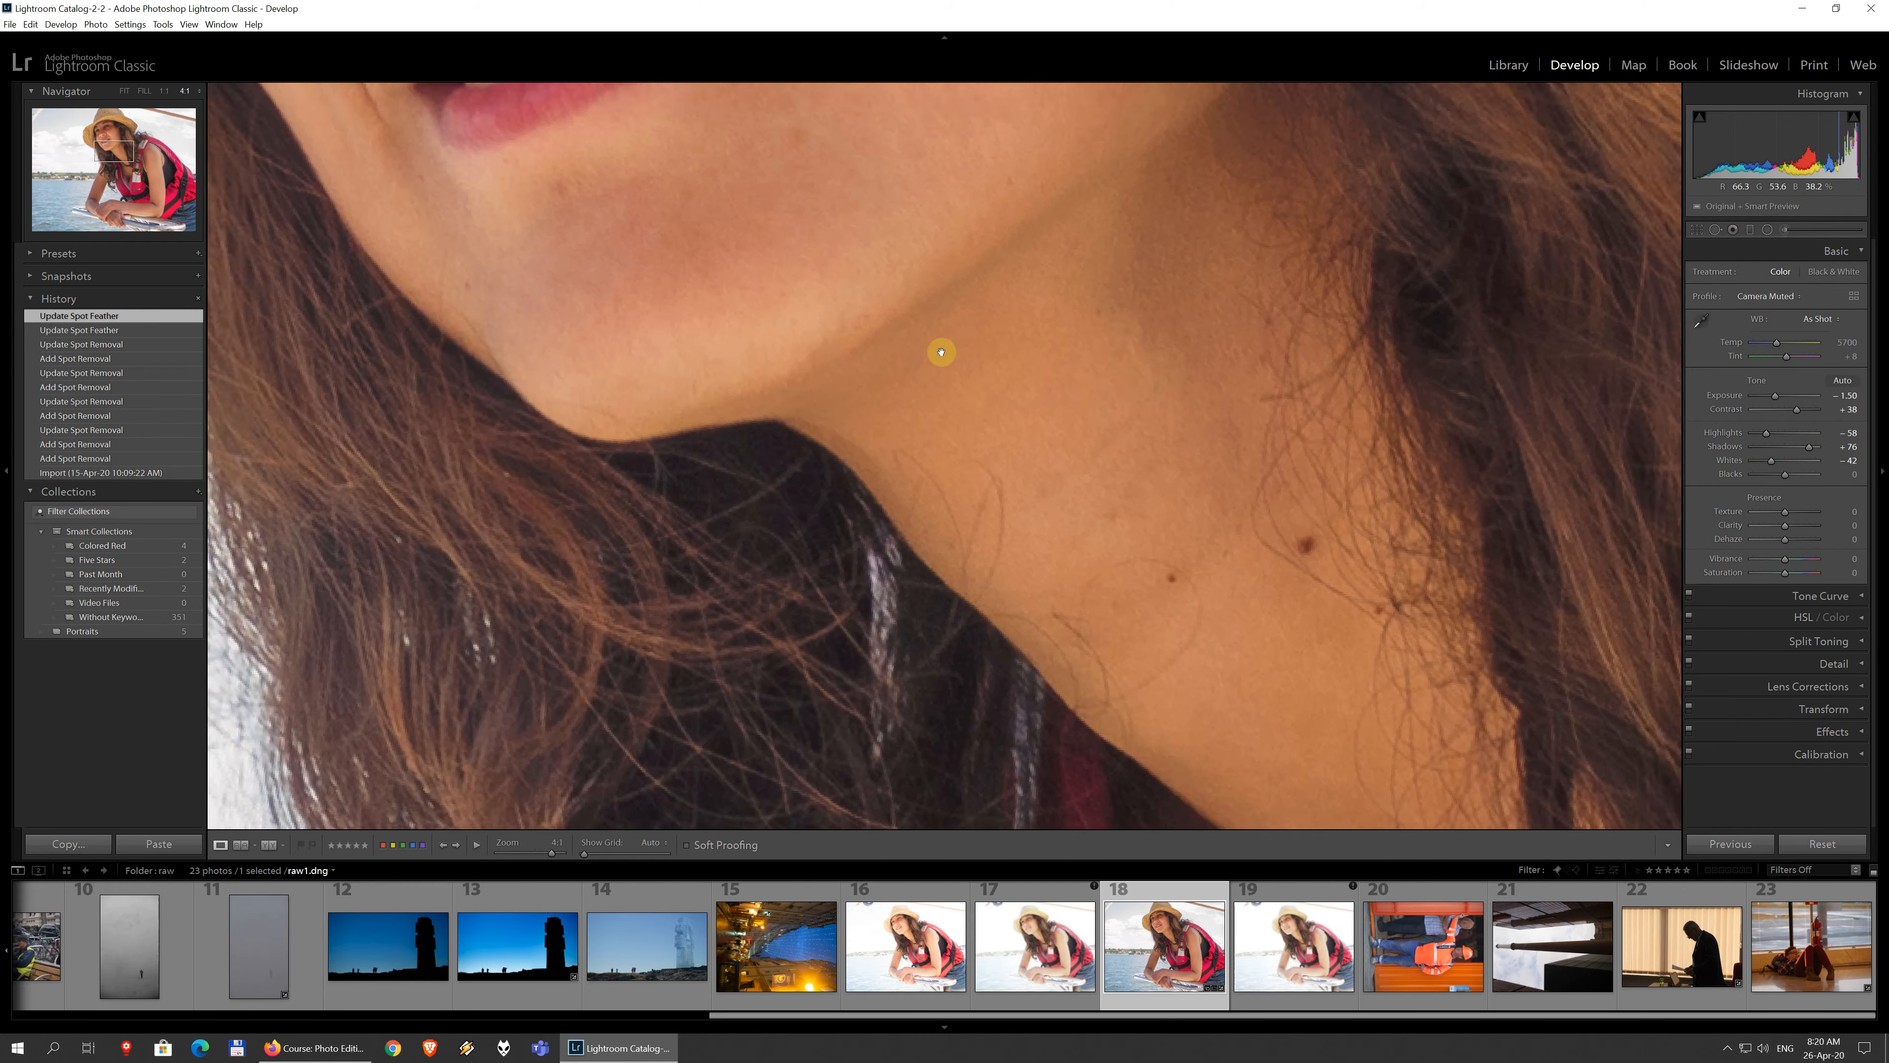
pyautogui.click(959, 375)
pyautogui.click(940, 275)
pyautogui.moveTo(970, 311); pyautogui.dragTo(1025, 401)
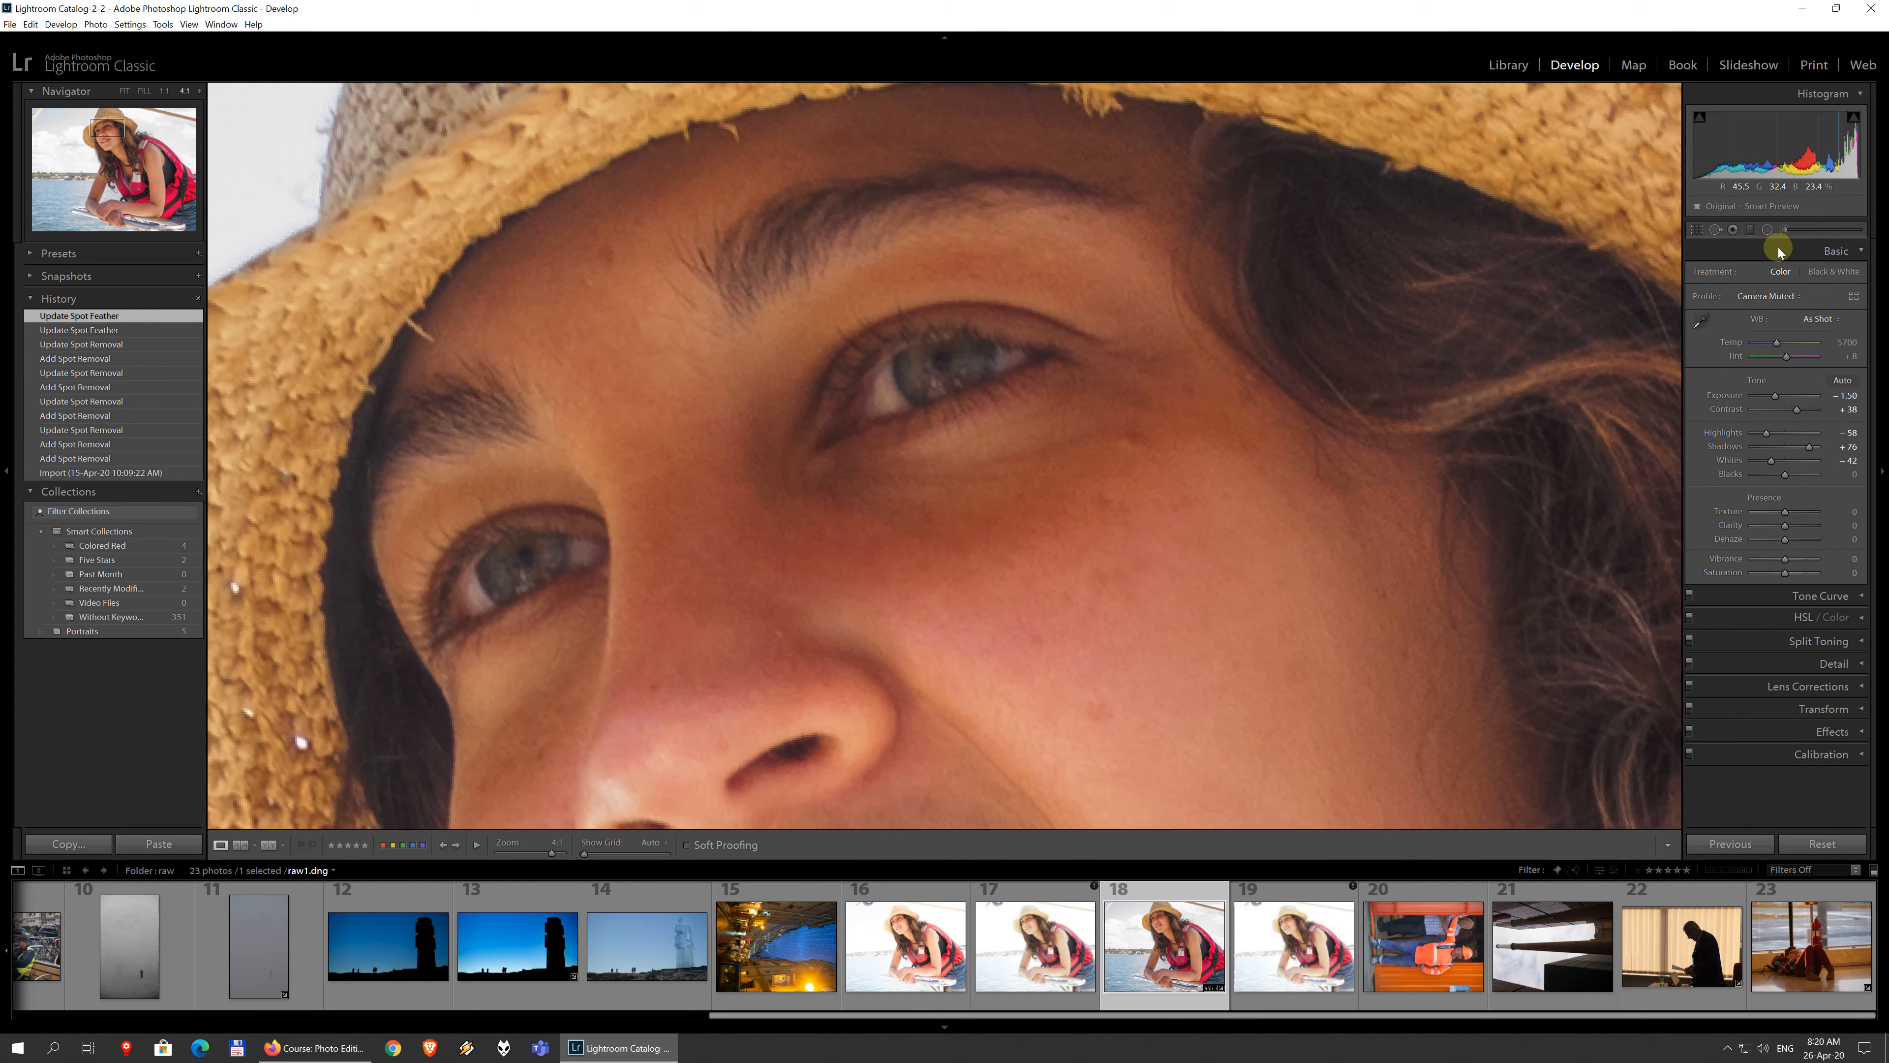
pyautogui.click(1737, 229)
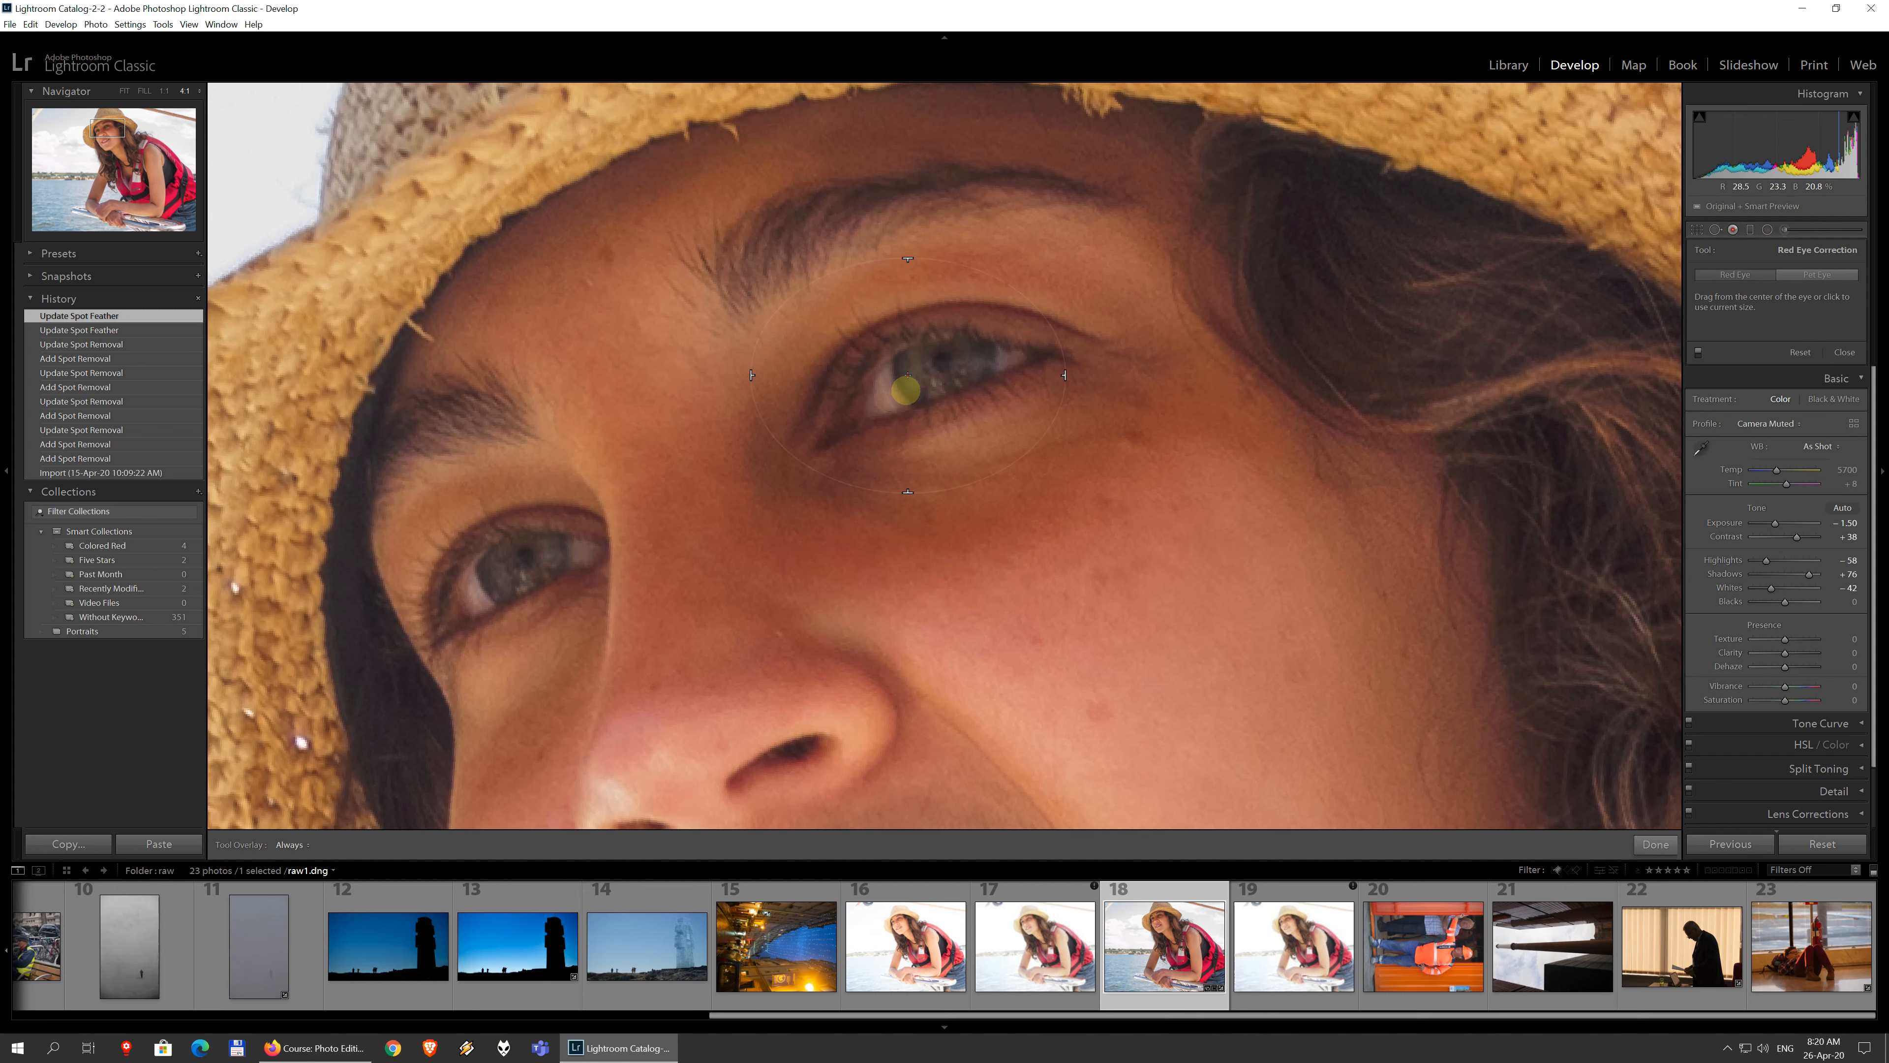
pyautogui.click(941, 366)
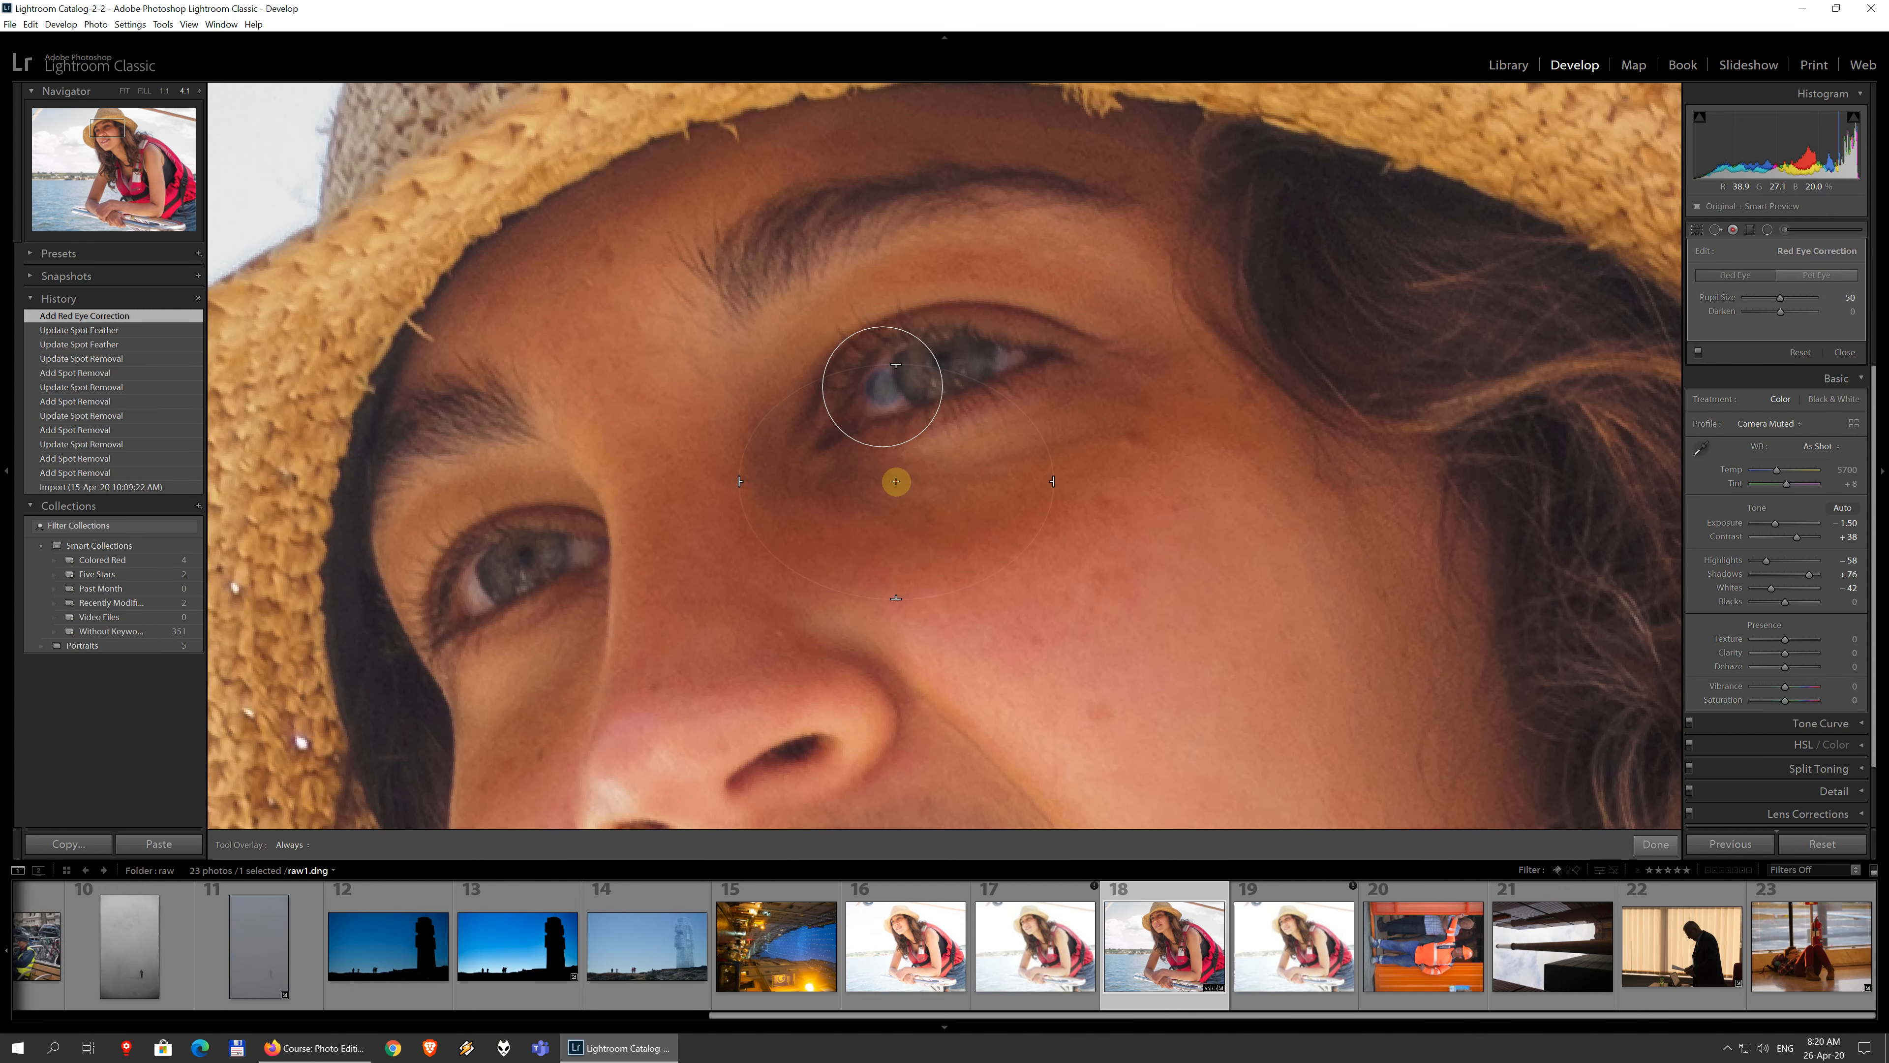
pyautogui.hotkey('ctrl', 'z')
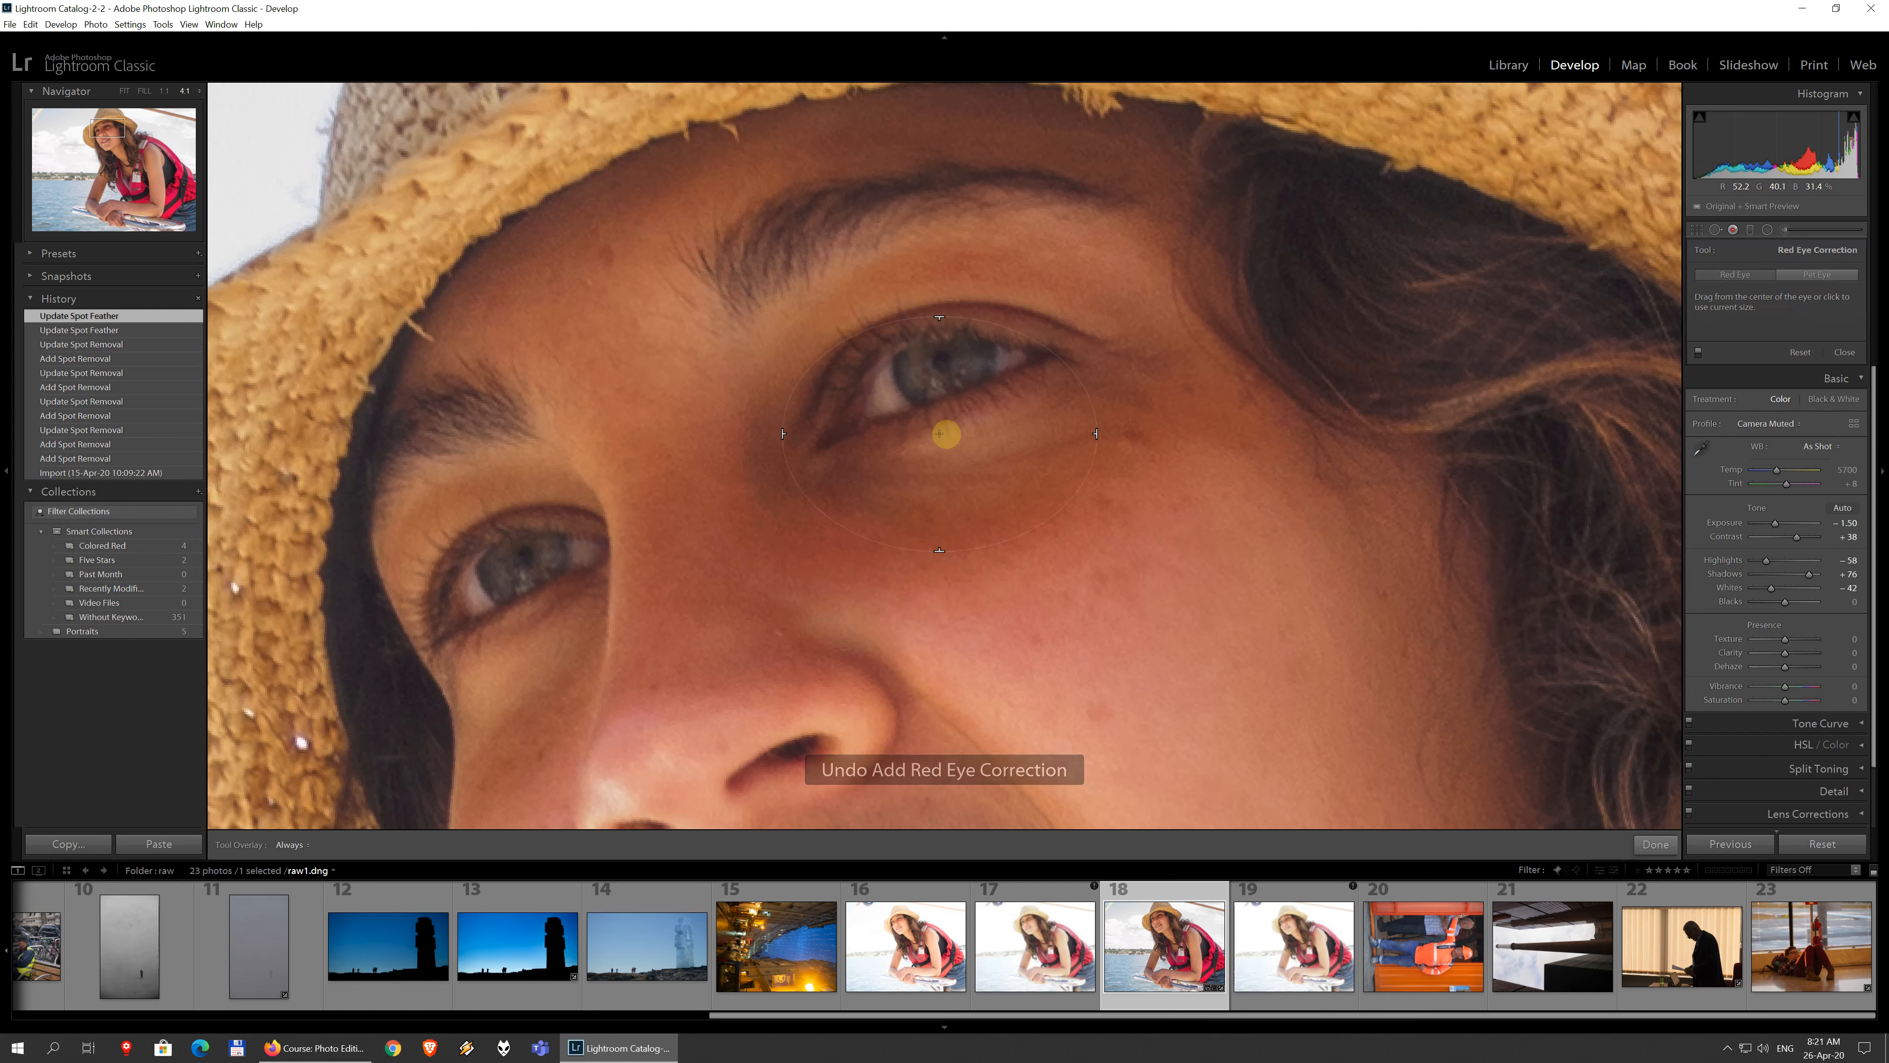
# Step: Open and close the Graduated Filter tool, and return the photo to the Fill zoom level
pyautogui.click(1750, 235)
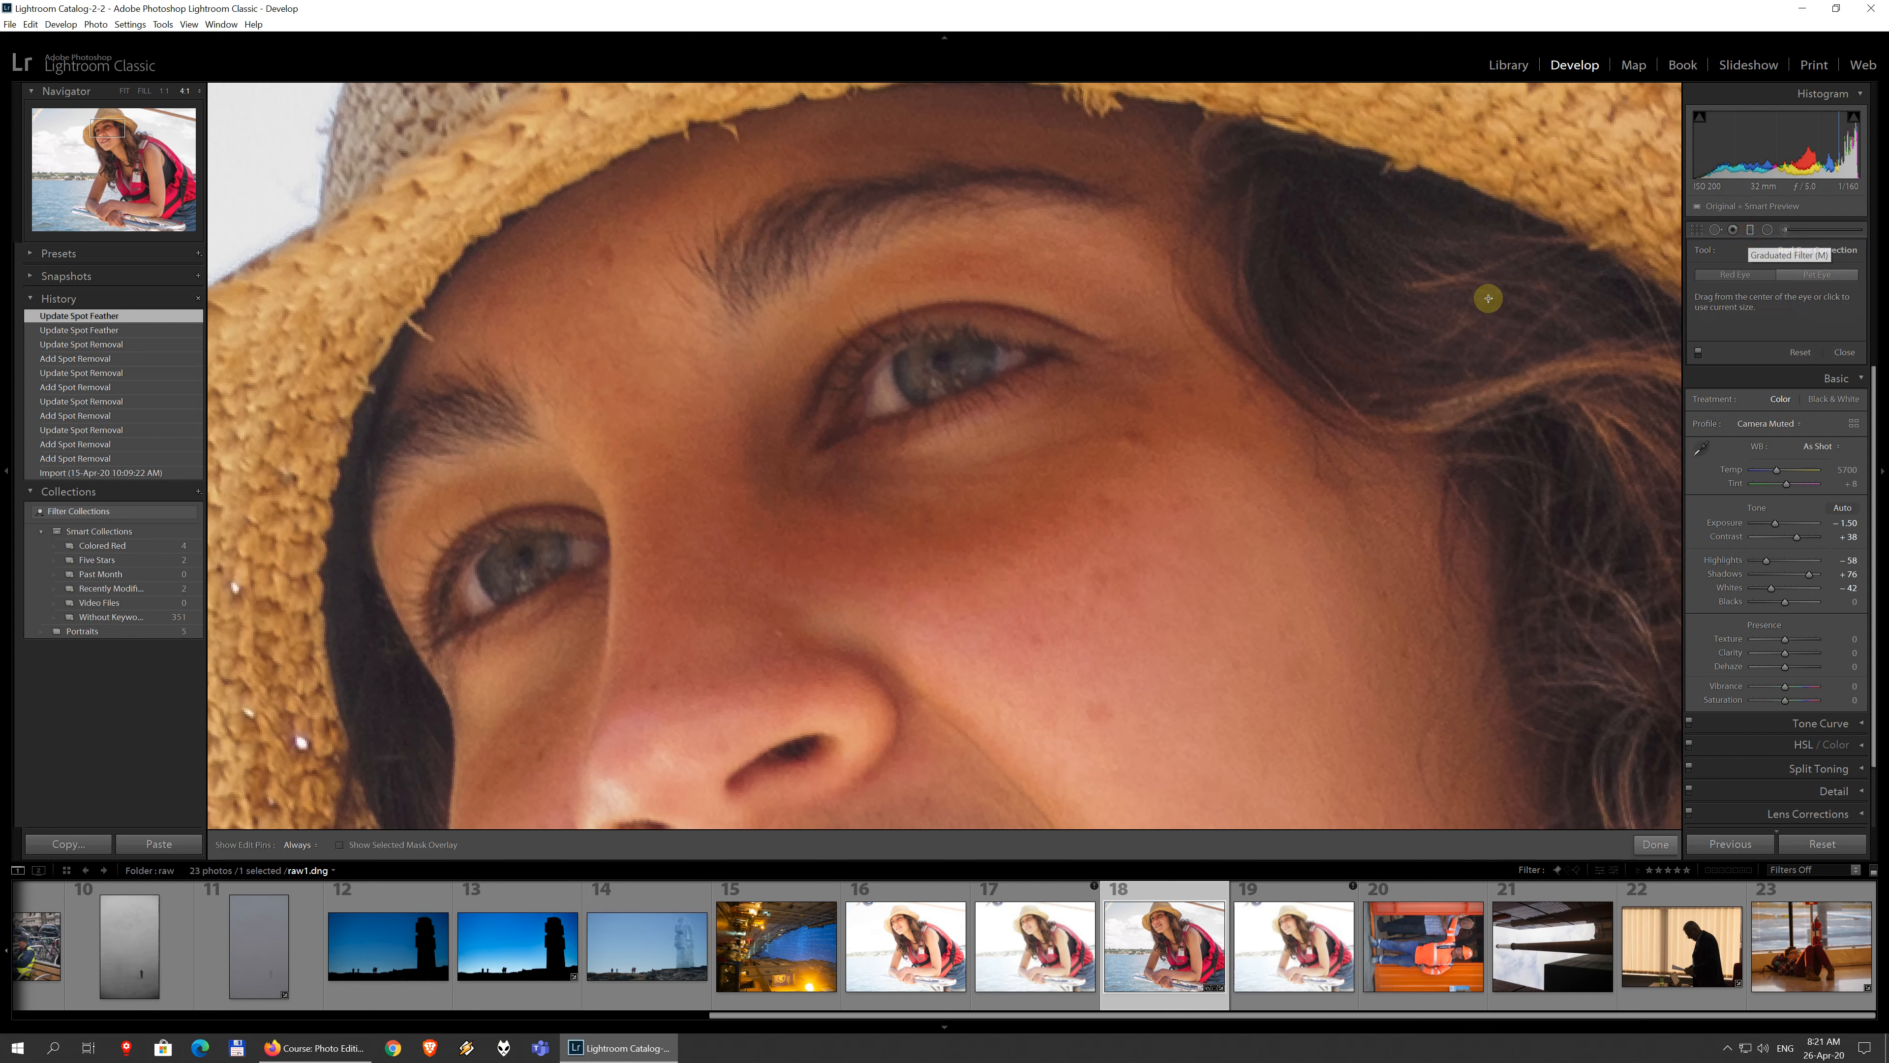
pyautogui.click(1845, 615)
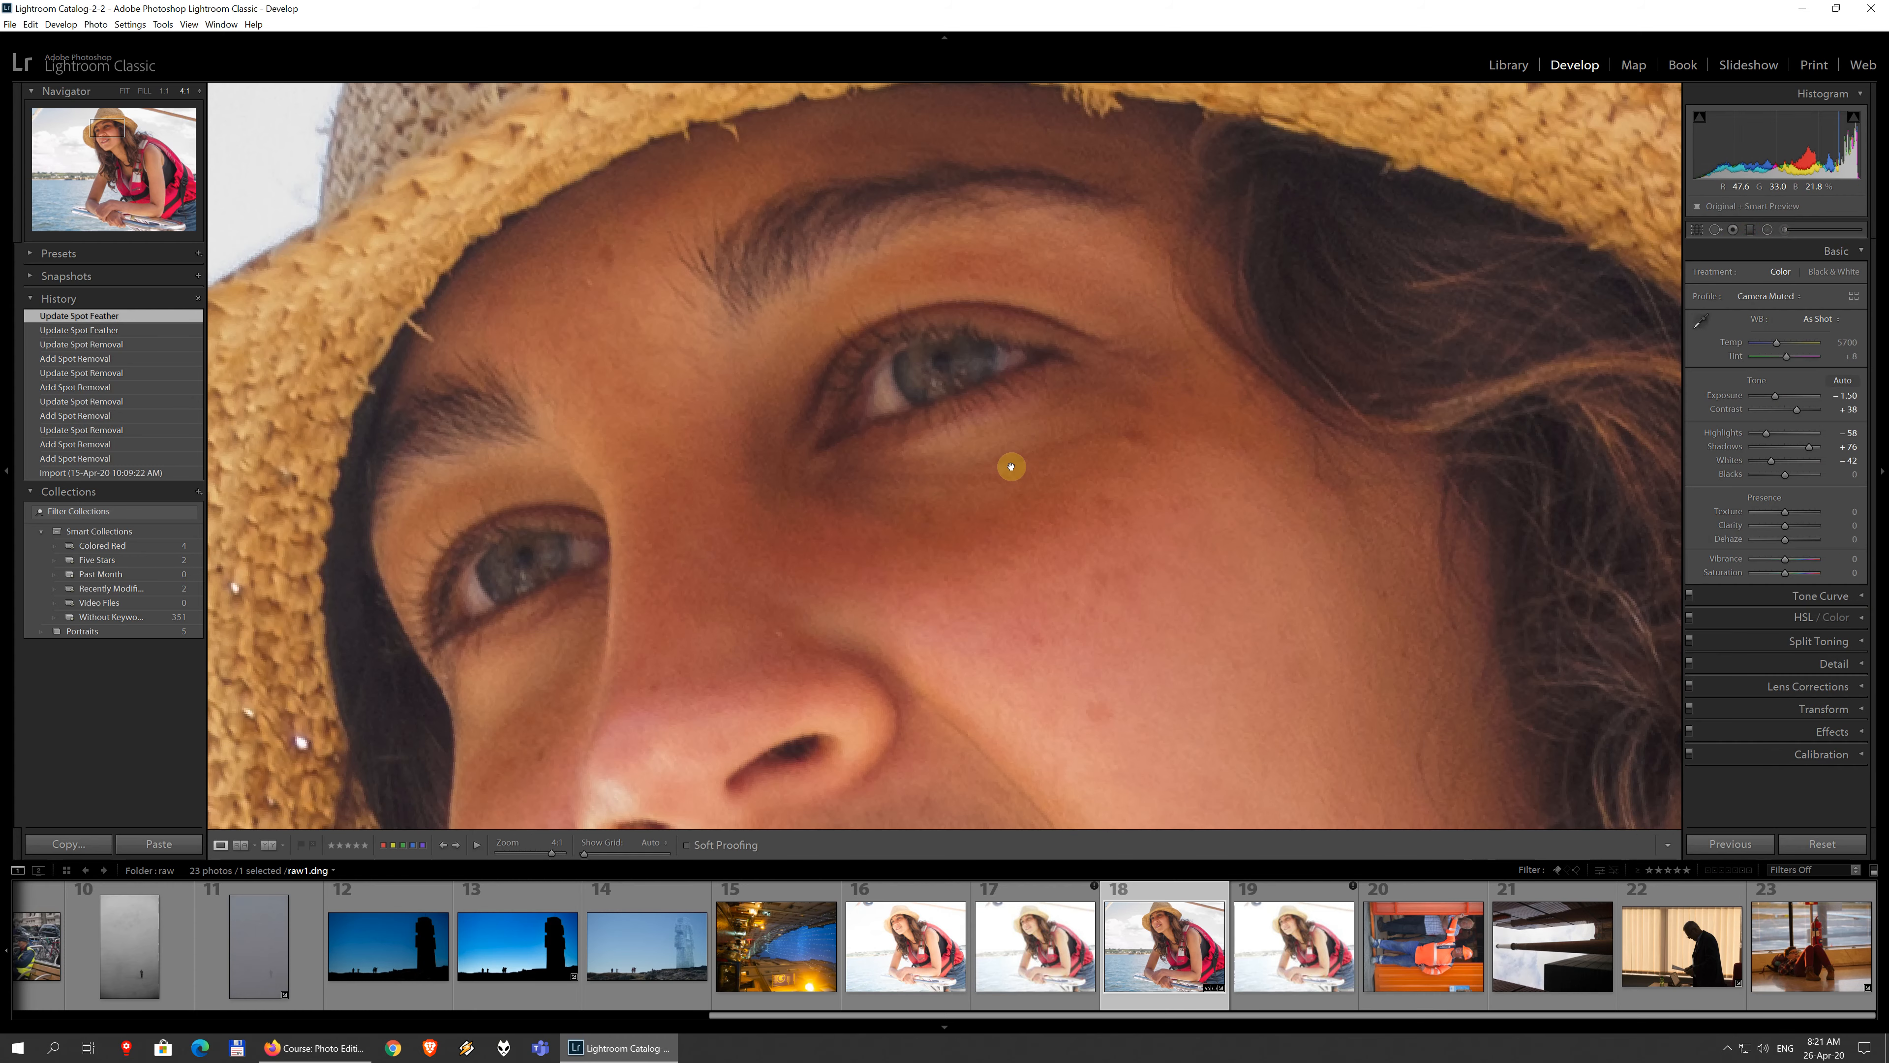
pyautogui.click(990, 474)
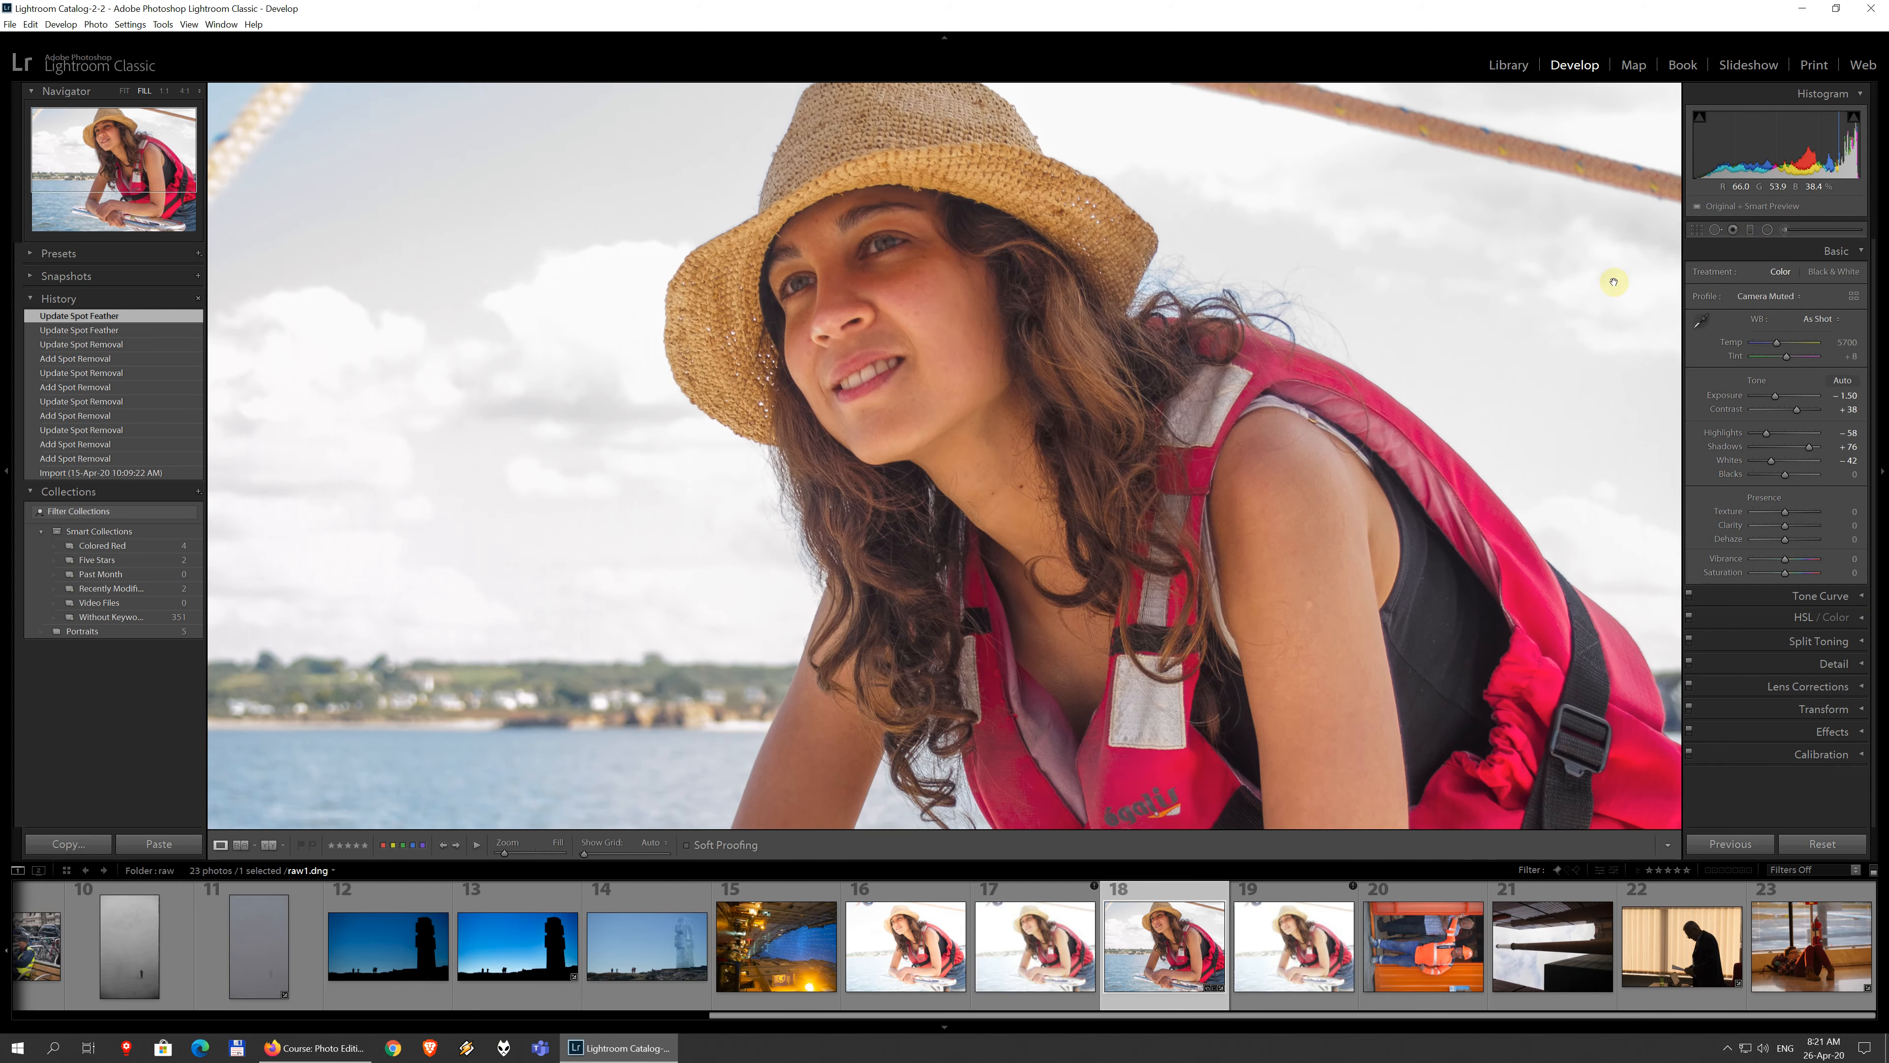
# Step: Try a graduated filter down the photo beside the woman with exposure −1.21, reset it, and close the tool
pyautogui.click(1750, 231)
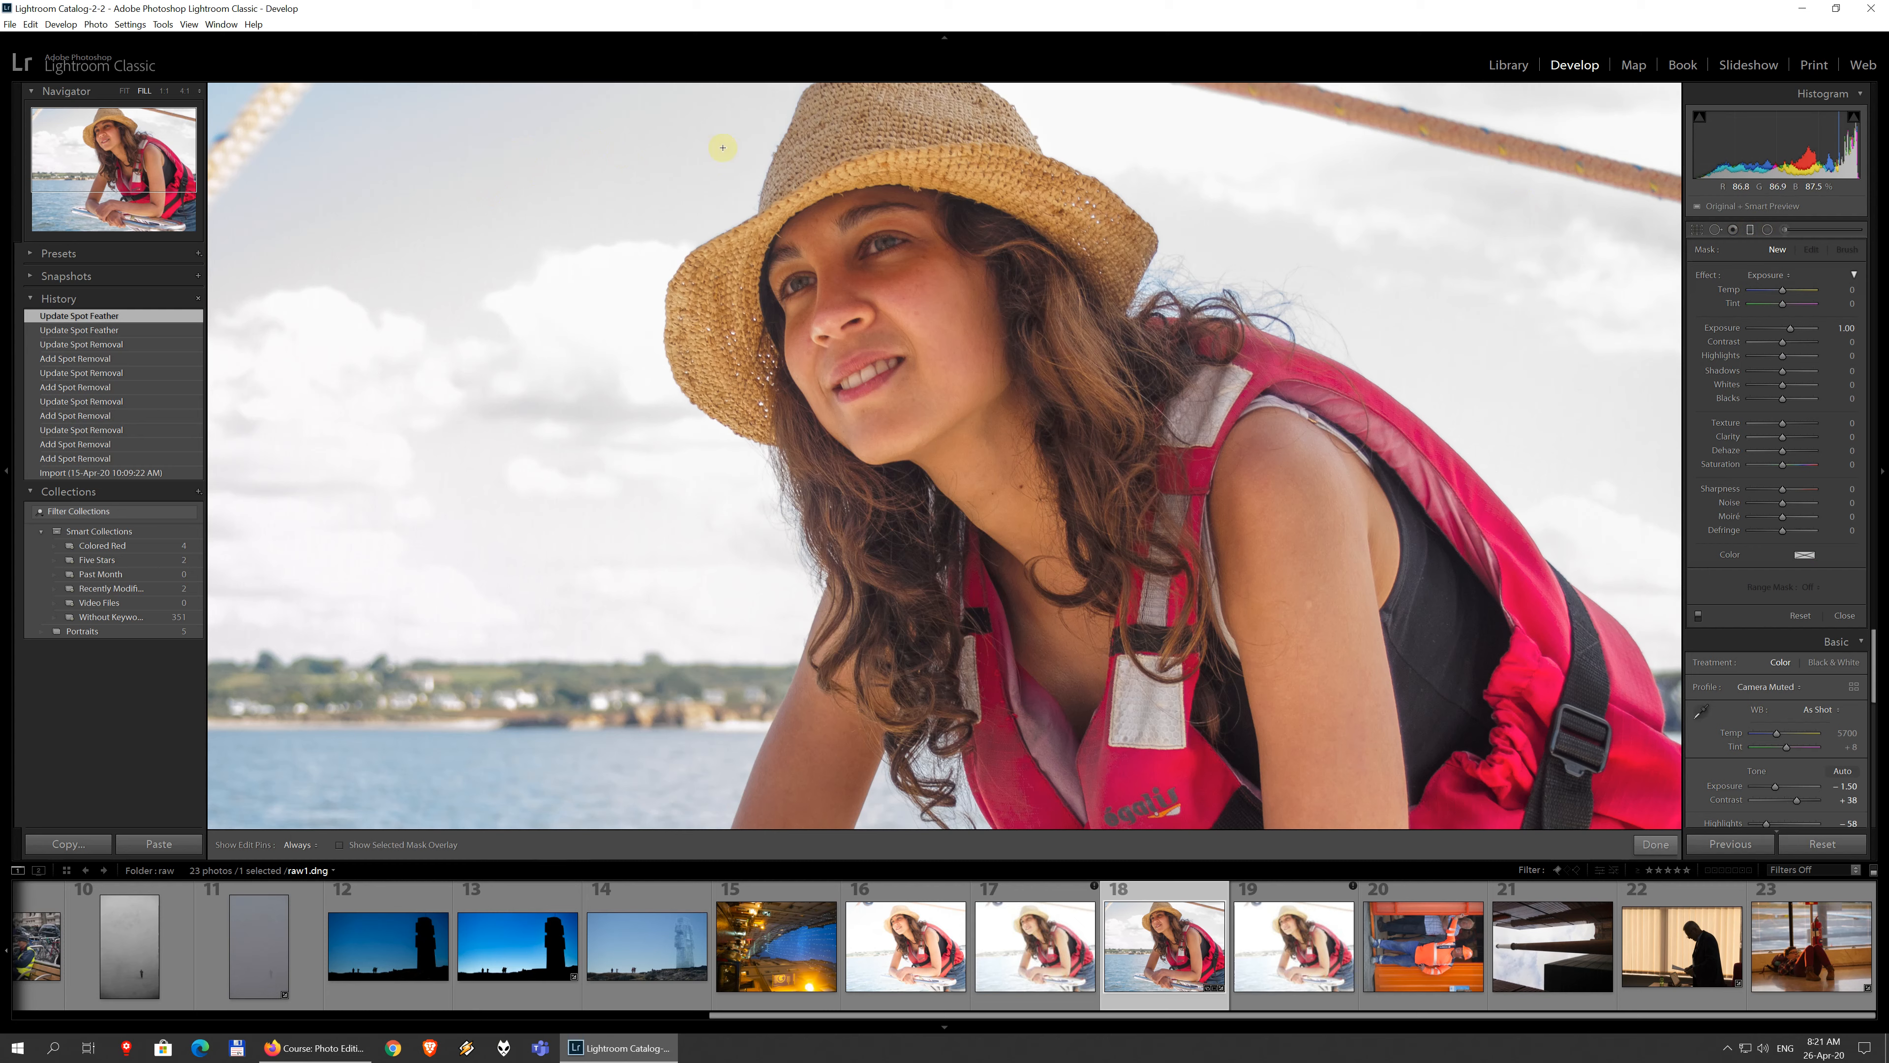
pyautogui.moveTo(537, 307); pyautogui.dragTo(534, 823)
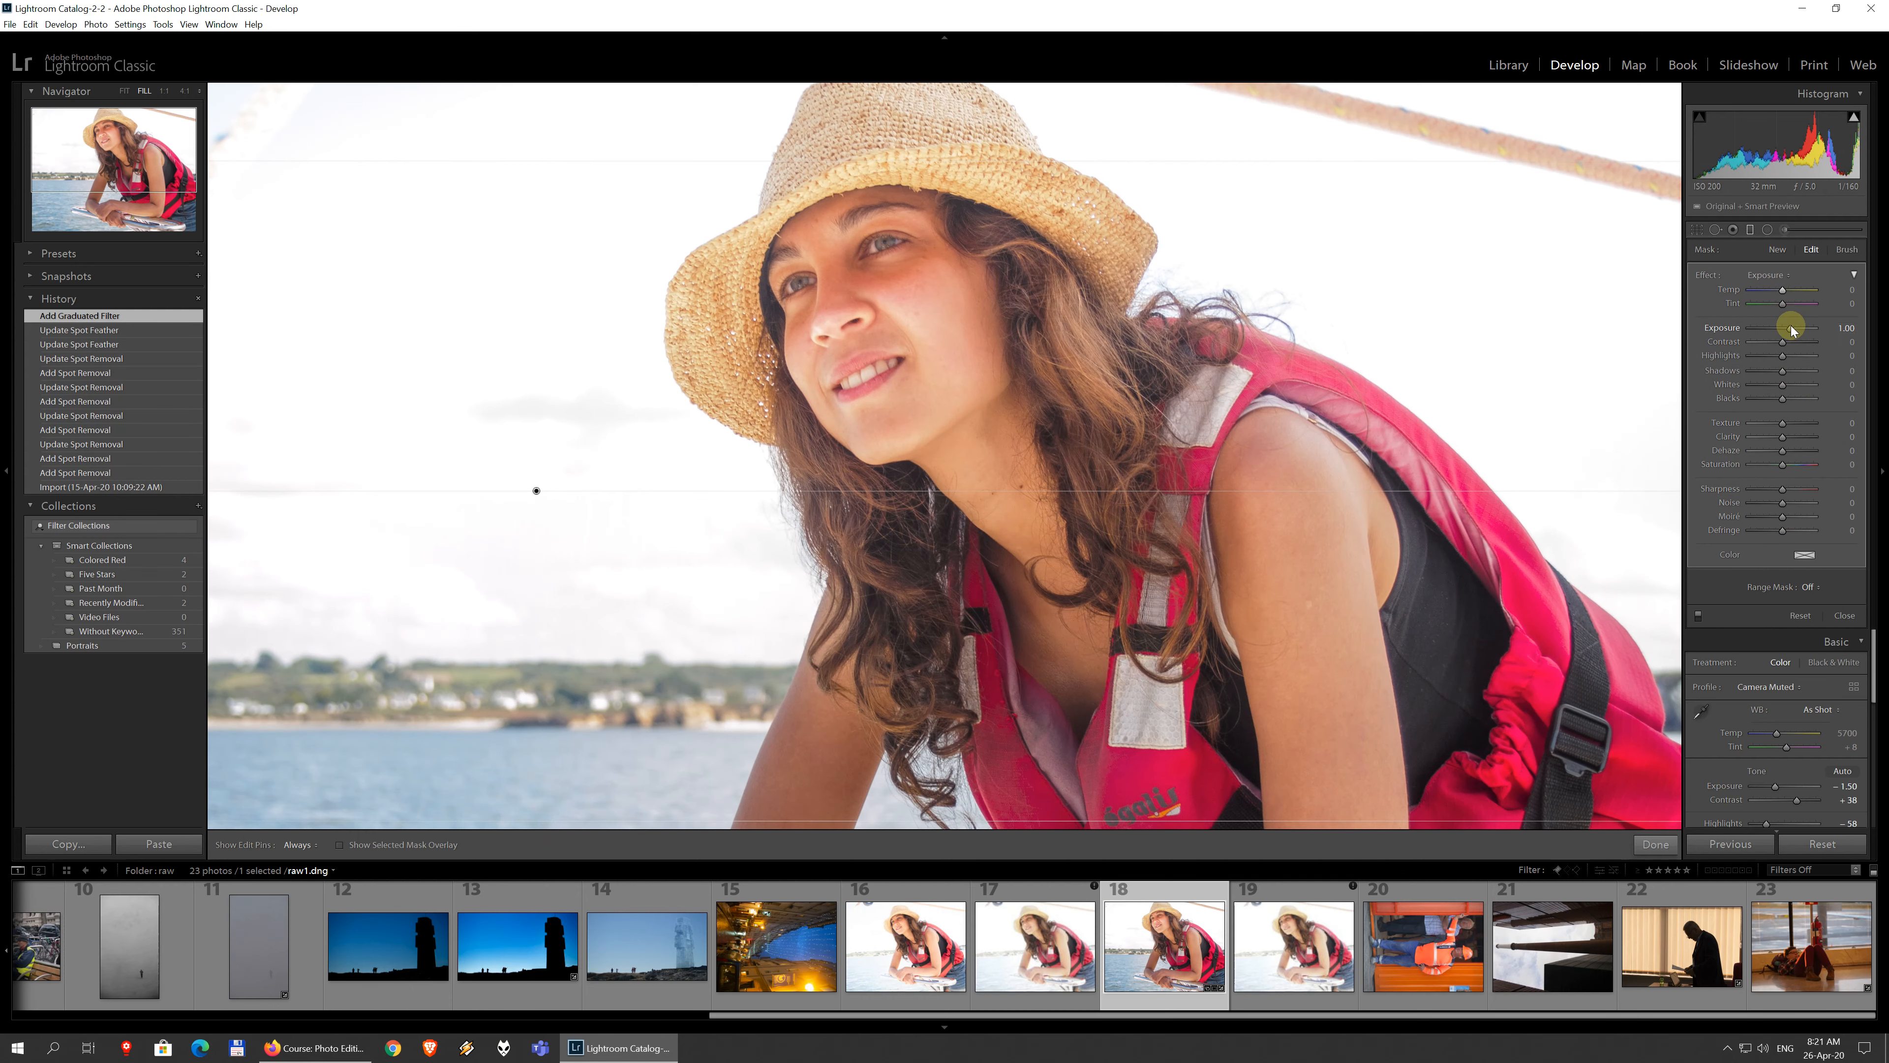
pyautogui.moveTo(1789, 329); pyautogui.dragTo(1772, 328)
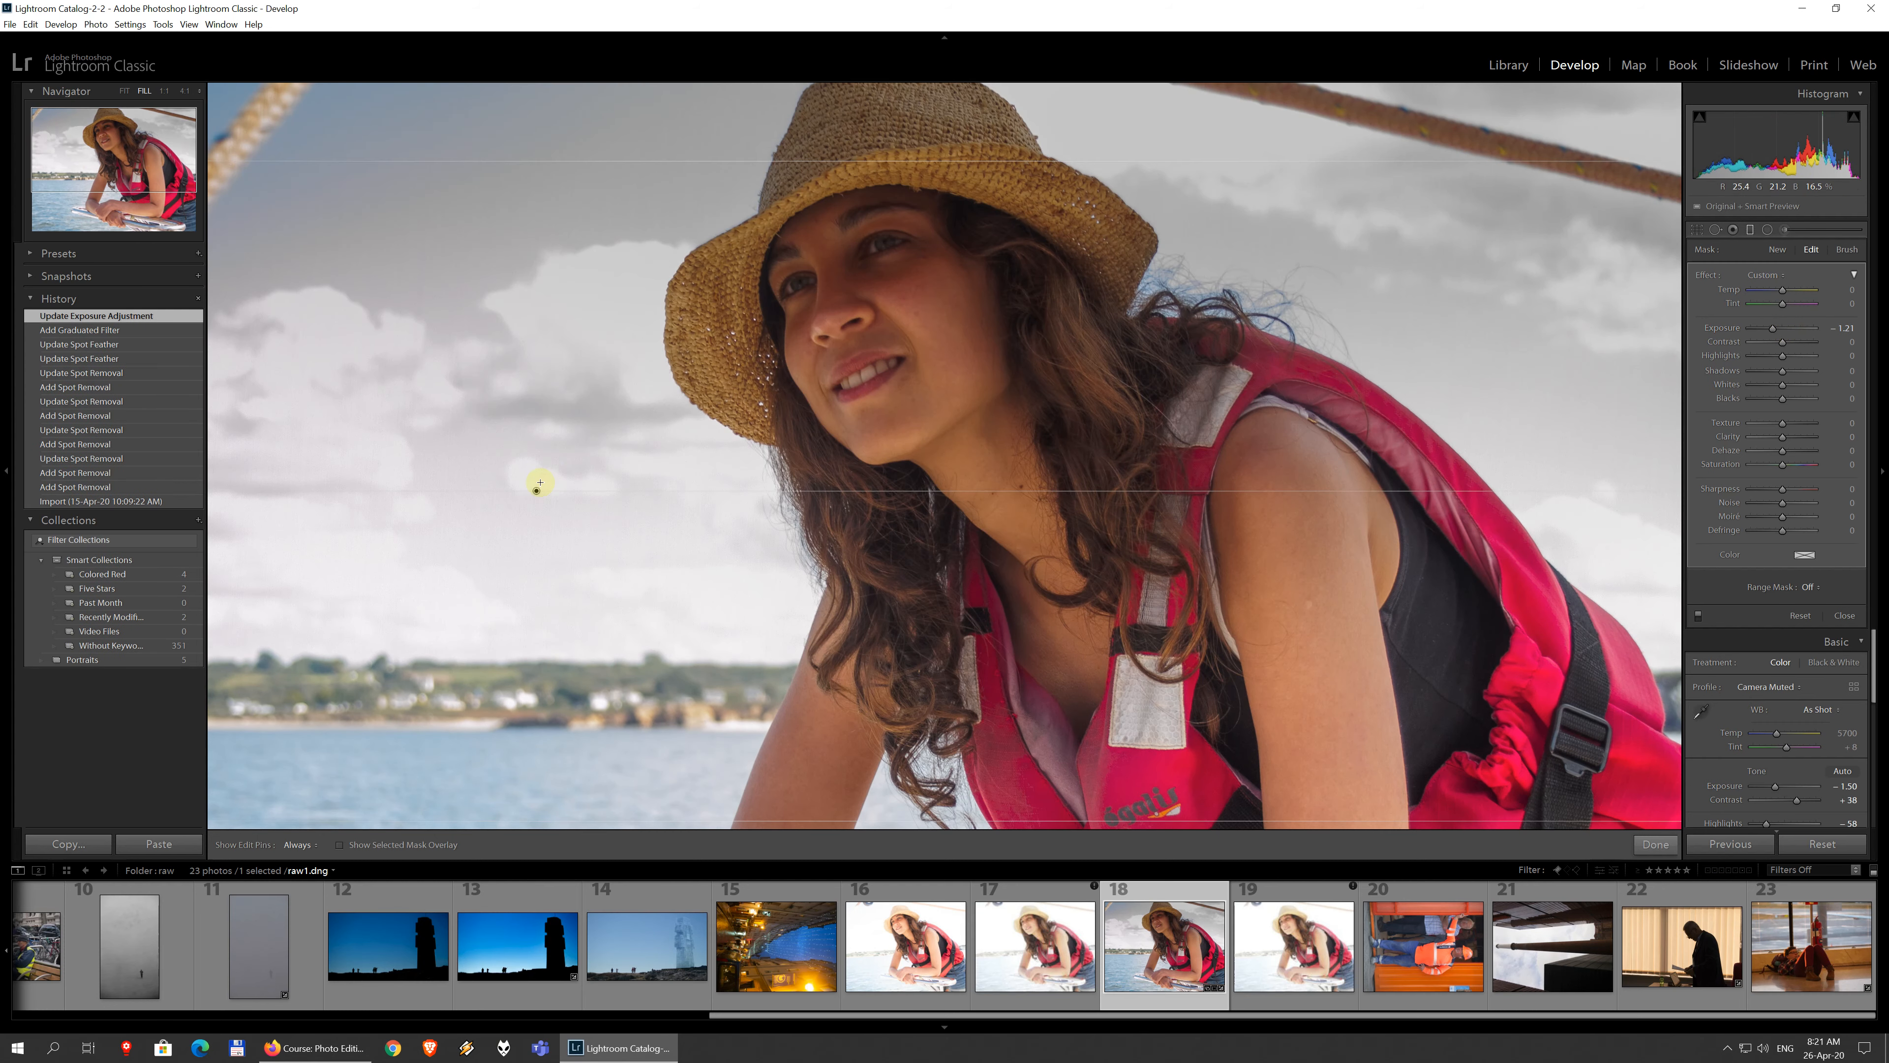
pyautogui.click(1800, 615)
pyautogui.click(1844, 615)
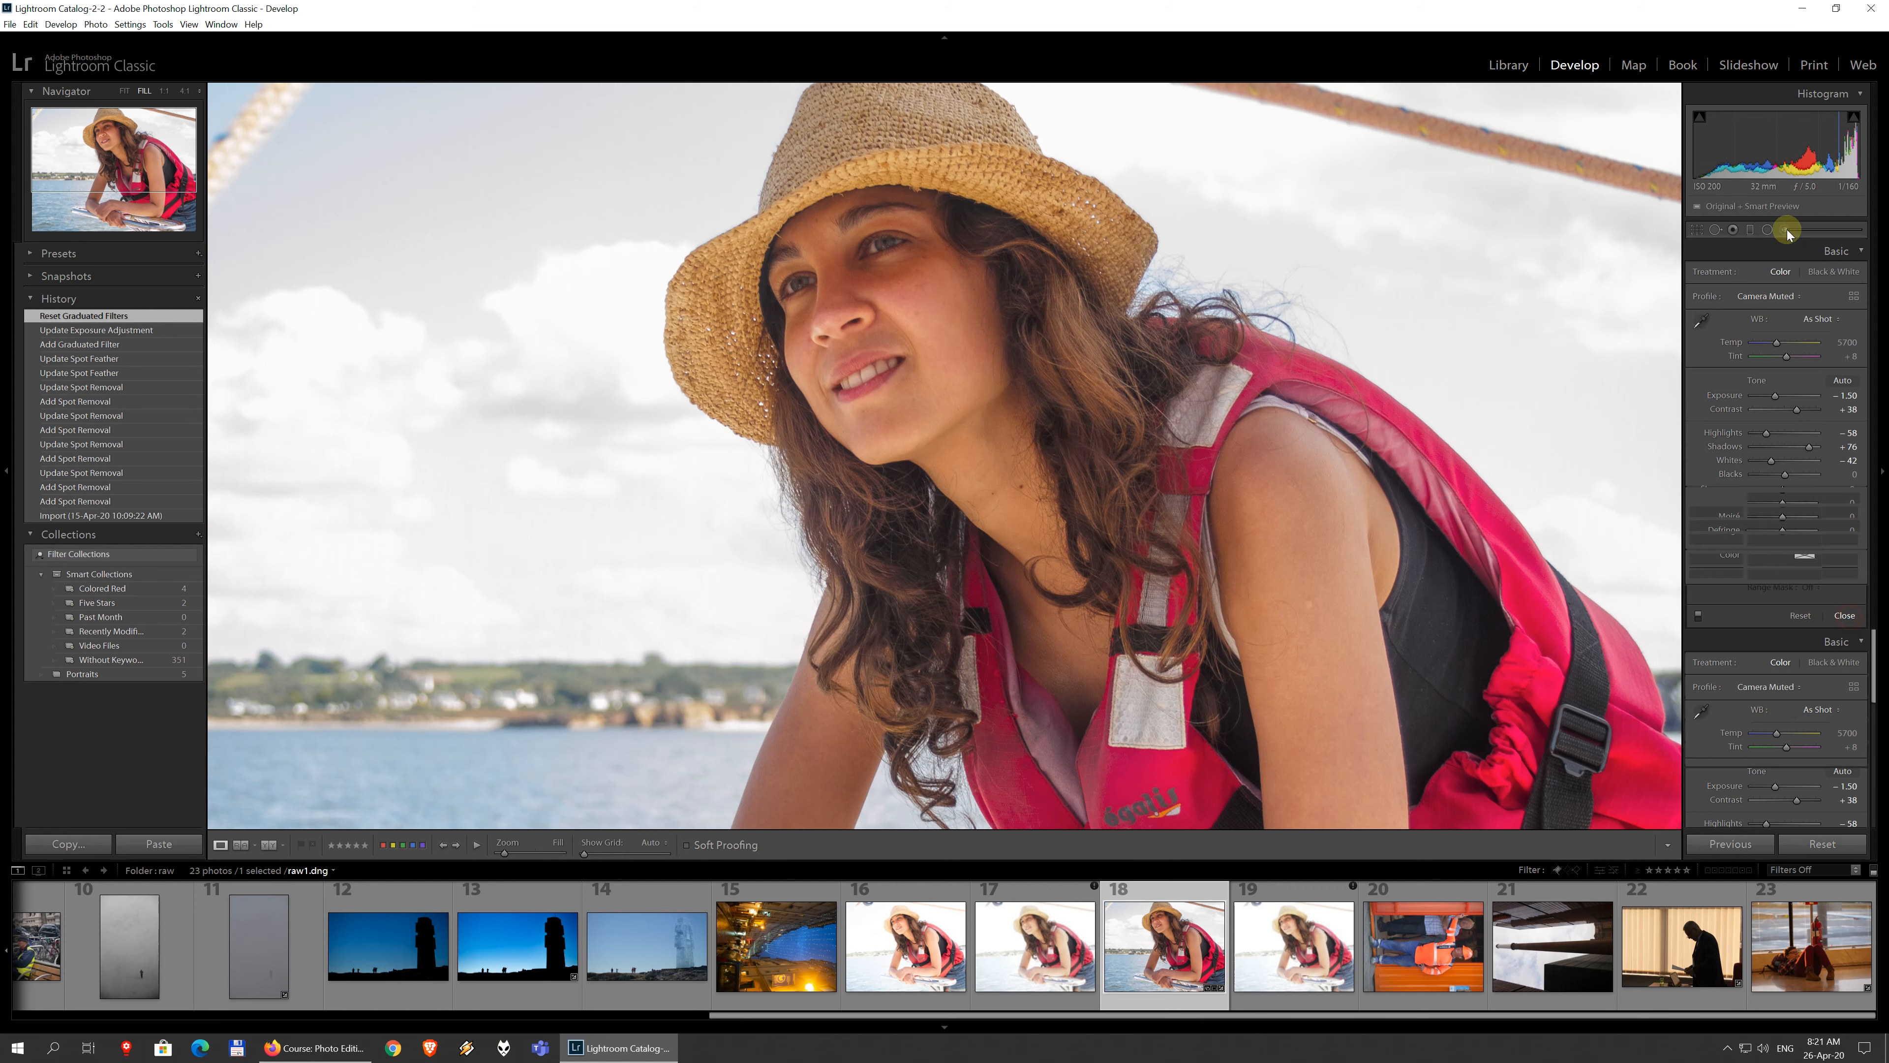
# Step: Draw a radial filter, move it over the woman's face, and raise its exposure to about 1.9
pyautogui.click(1768, 230)
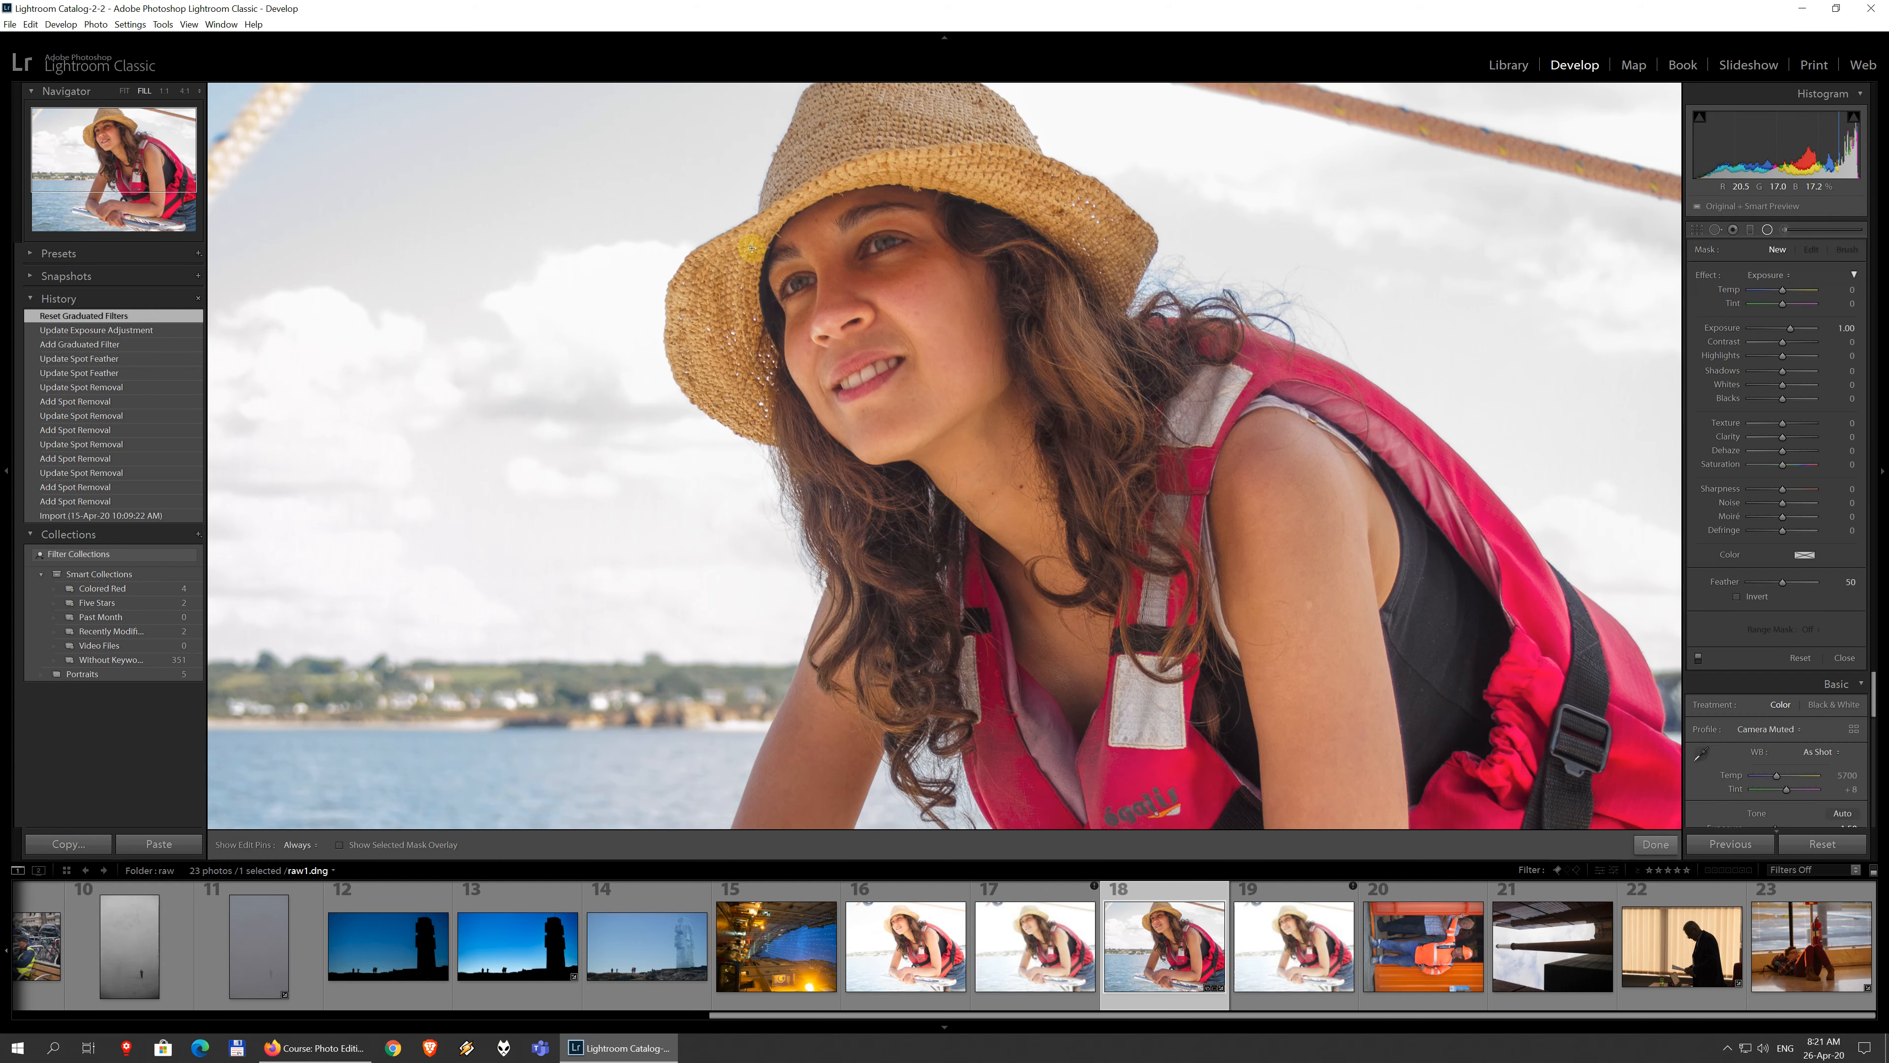
pyautogui.moveTo(788, 271); pyautogui.dragTo(920, 399)
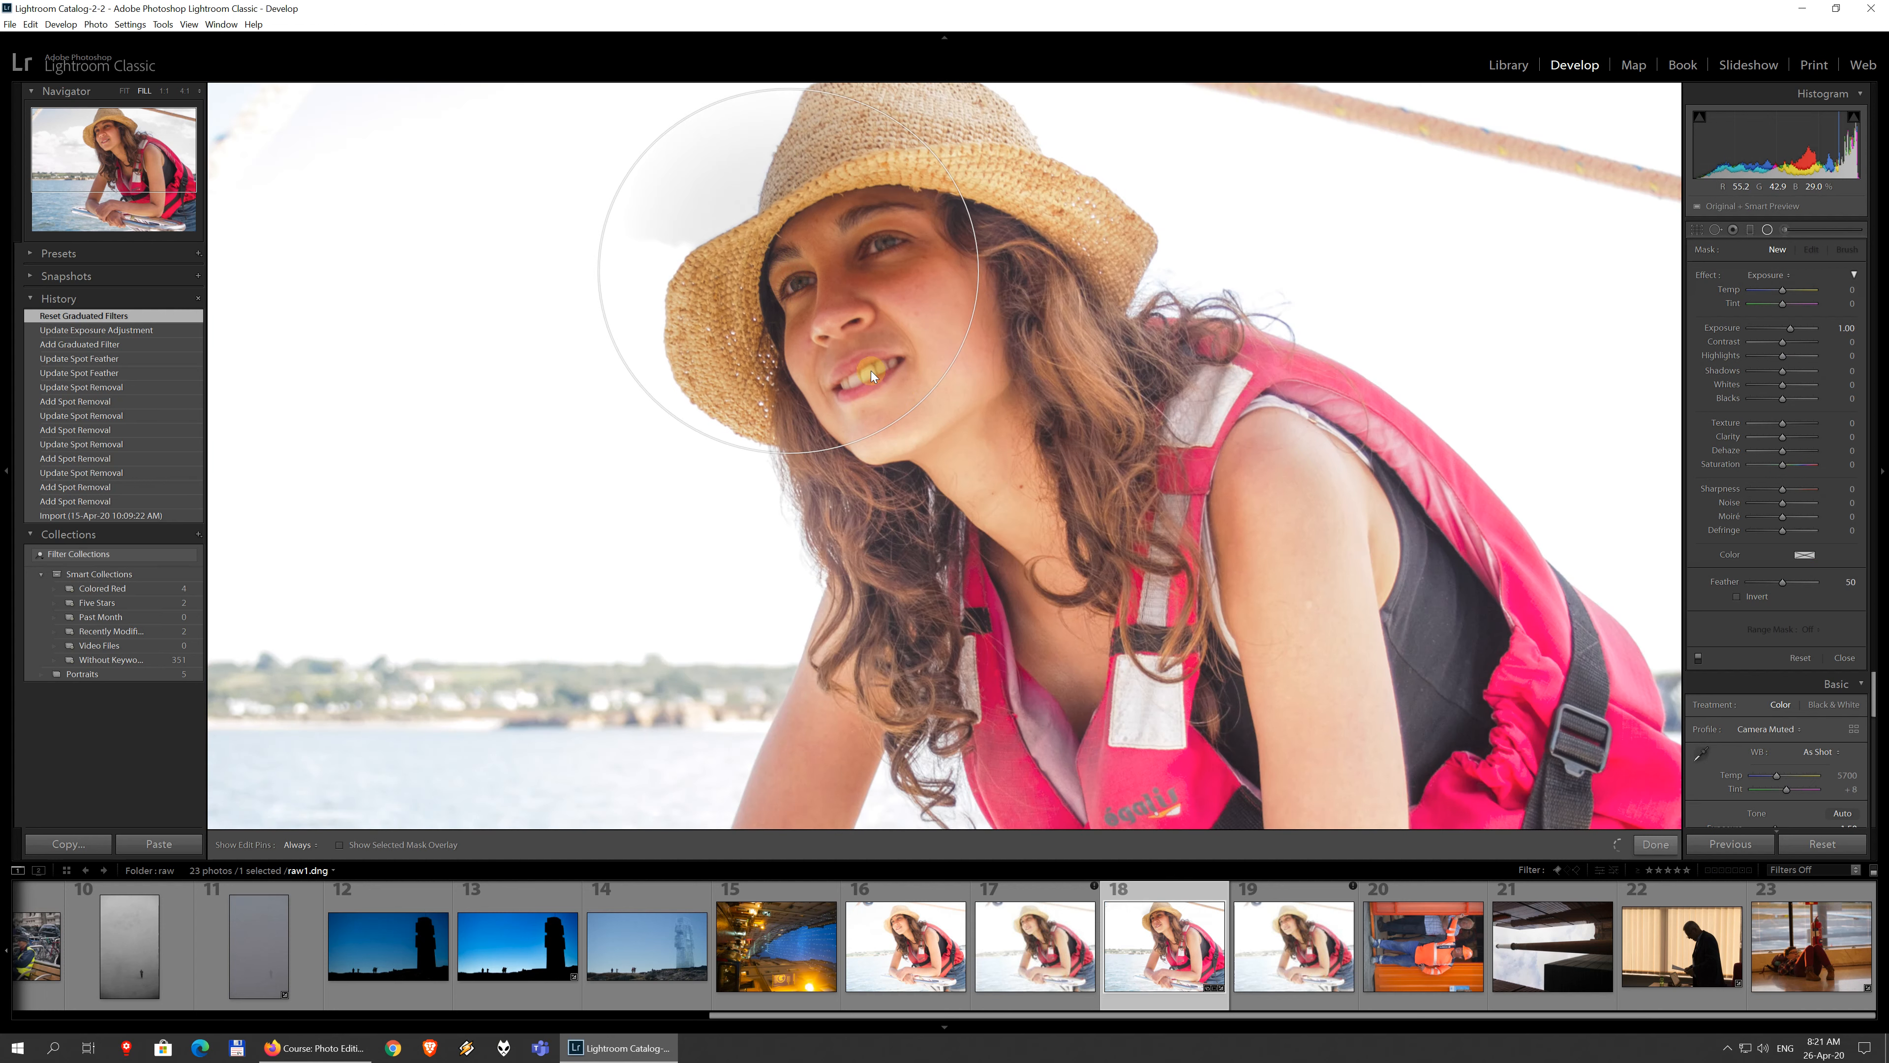
pyautogui.moveTo(780, 284); pyautogui.dragTo(1015, 336)
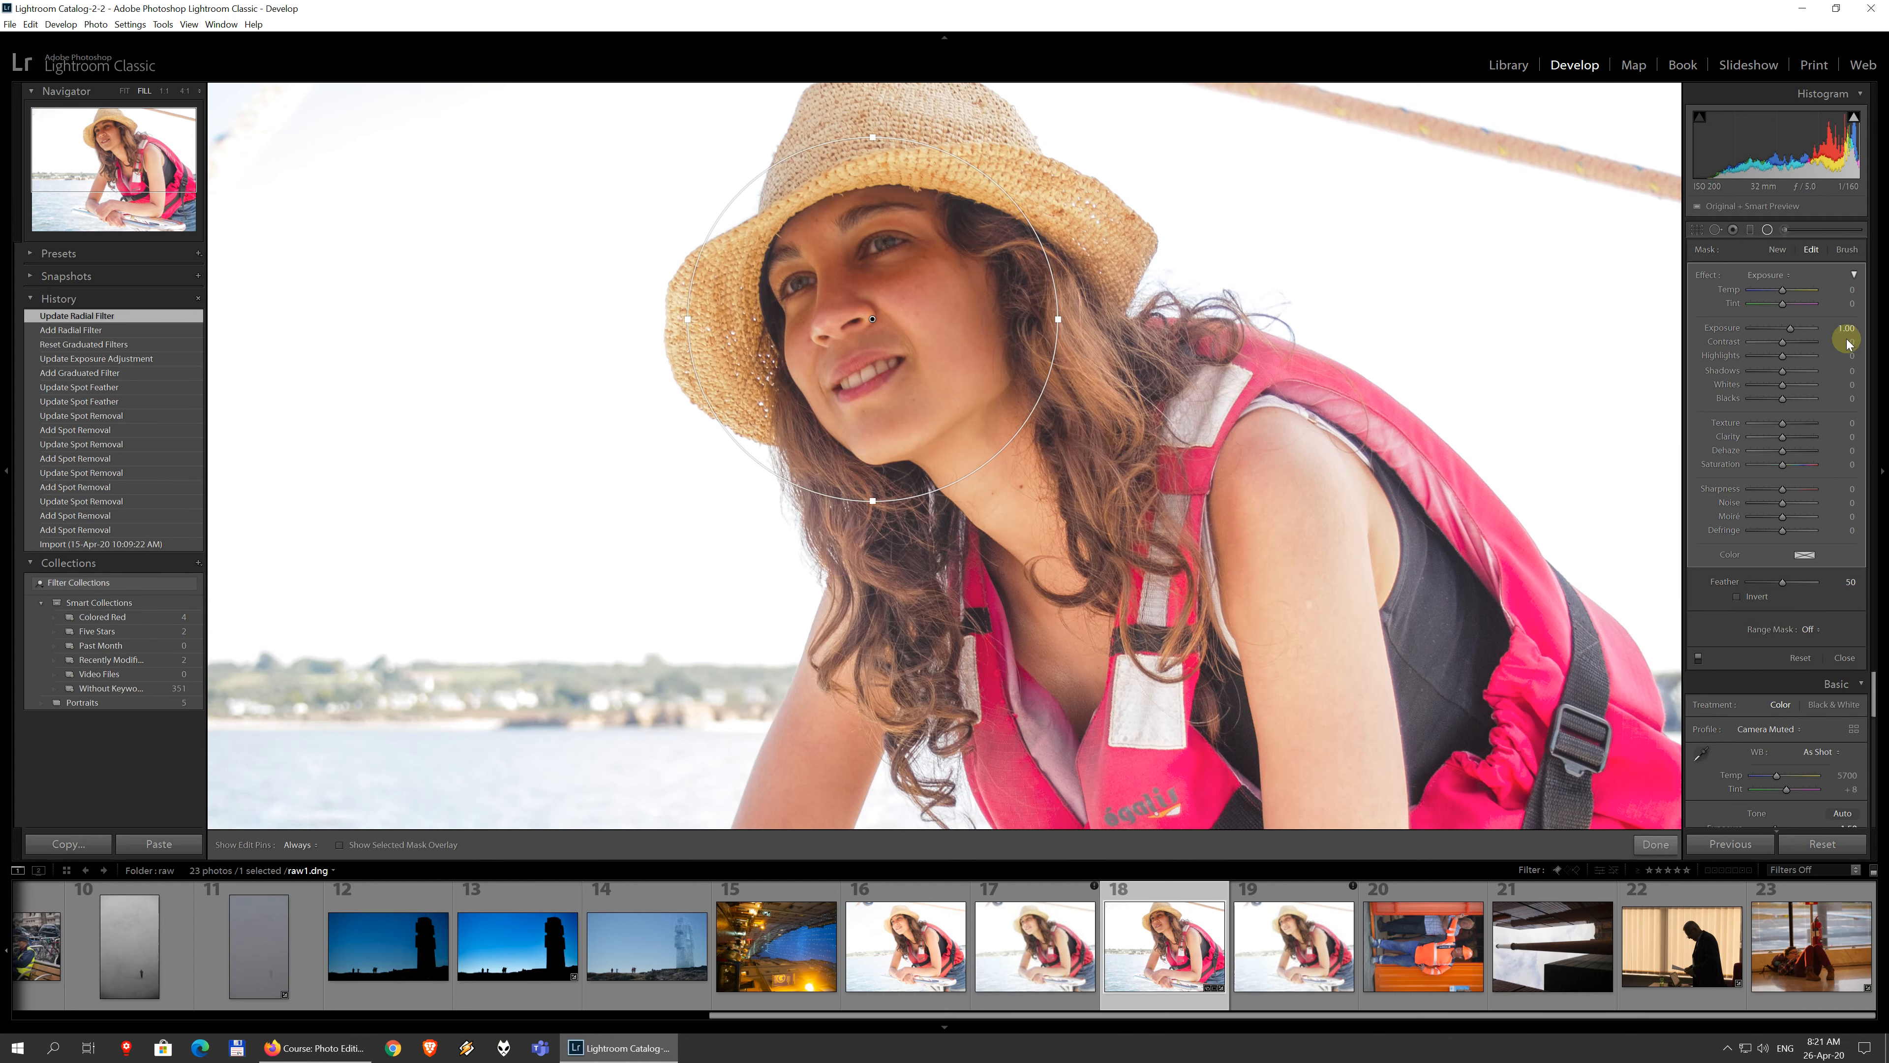
pyautogui.moveTo(1783, 328); pyautogui.dragTo(1798, 332)
pyautogui.doubleClick(1777, 328)
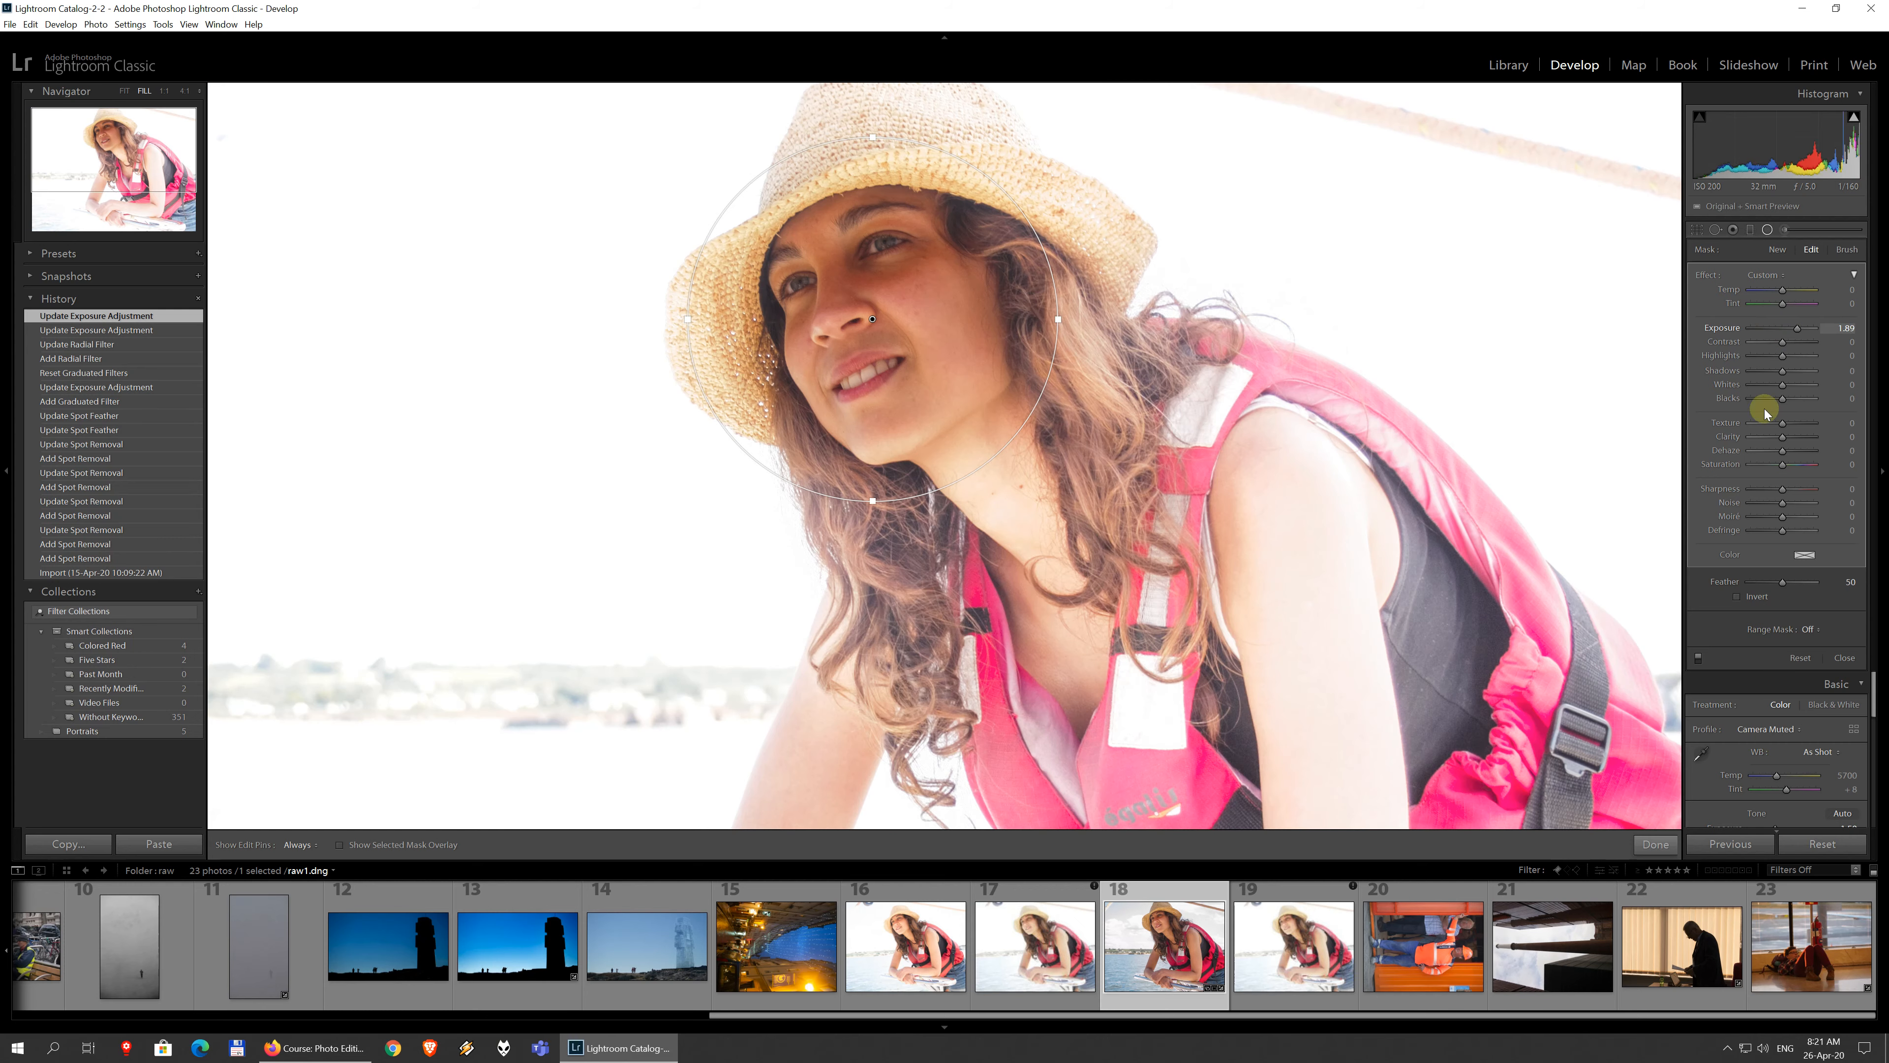
# Step: Invert the radial filter's mask, lower its exposure to 0.84, and reset and close the filter
pyautogui.click(1738, 596)
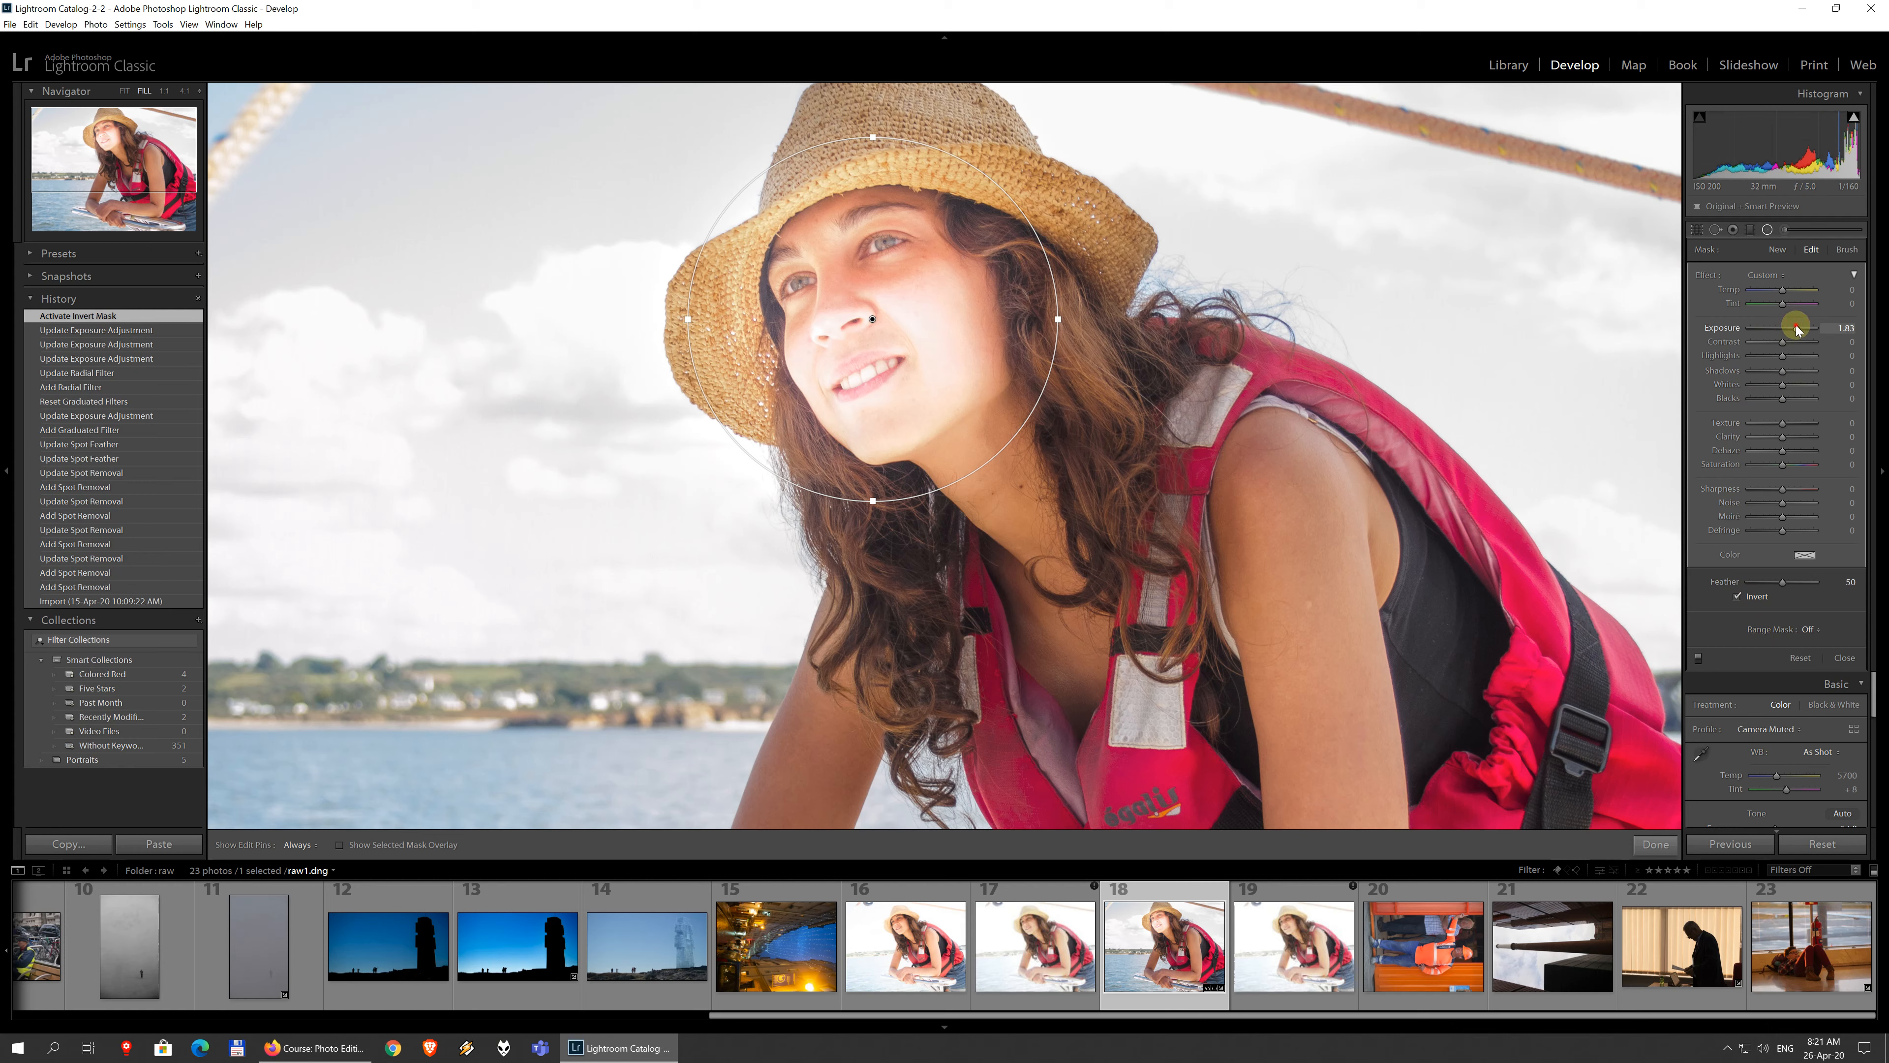
pyautogui.moveTo(1798, 329); pyautogui.dragTo(1789, 328)
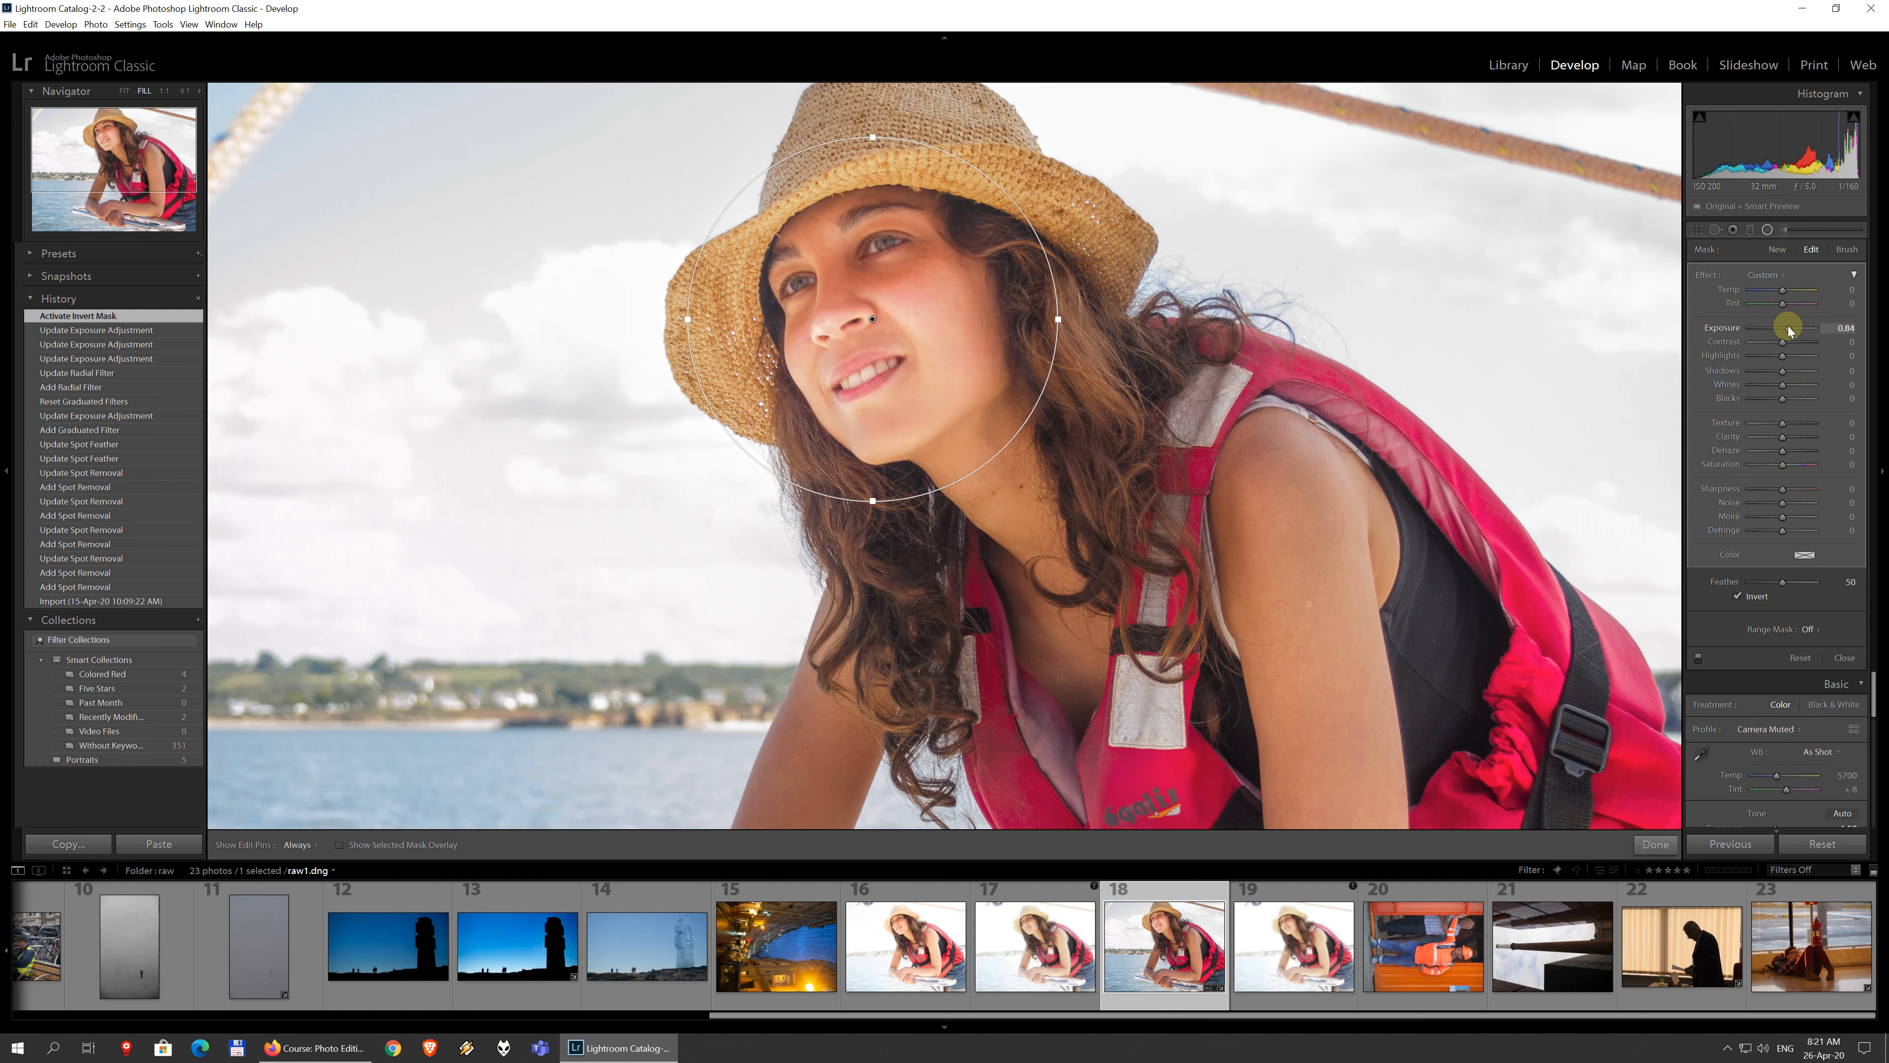
pyautogui.click(1800, 660)
pyautogui.click(1845, 658)
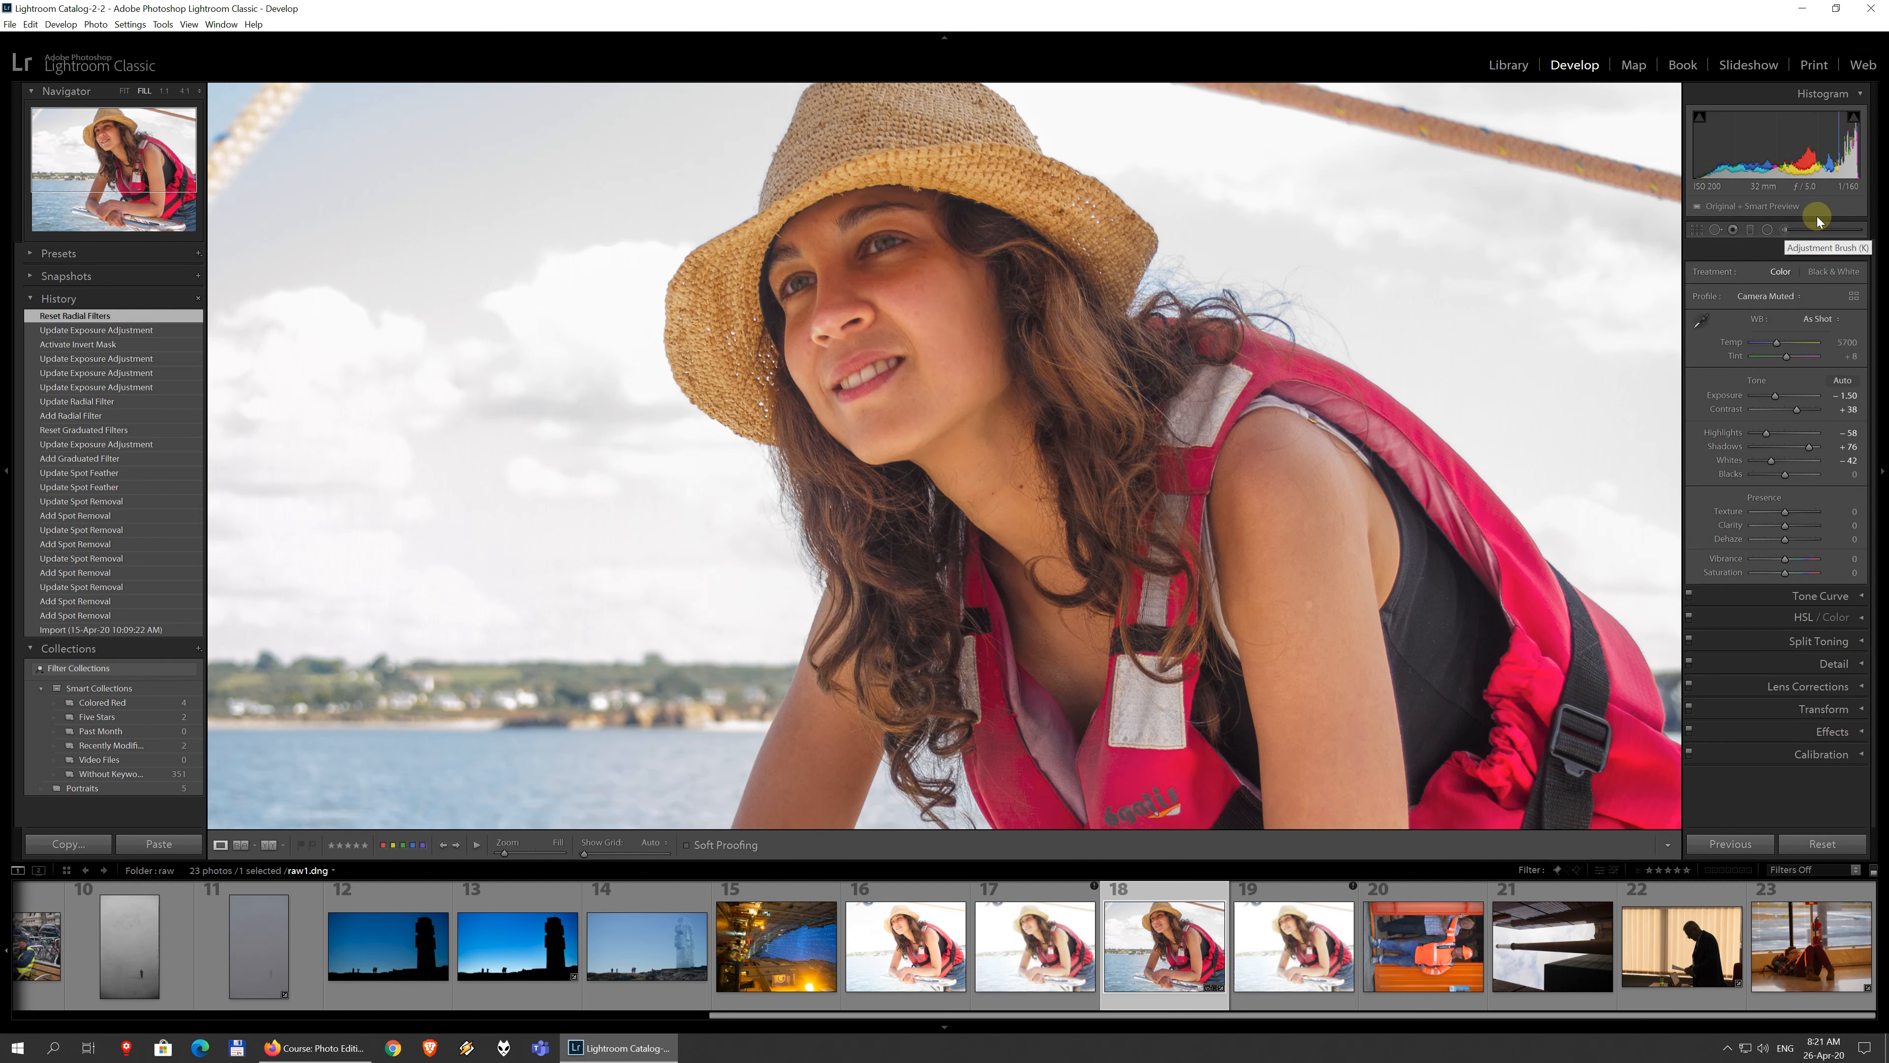
# Step: Paint an Adjustment Brush stroke with exposure 1.00 from the woman's face towards her life vest, and compare with brush adjustments off and on
pyautogui.click(1783, 232)
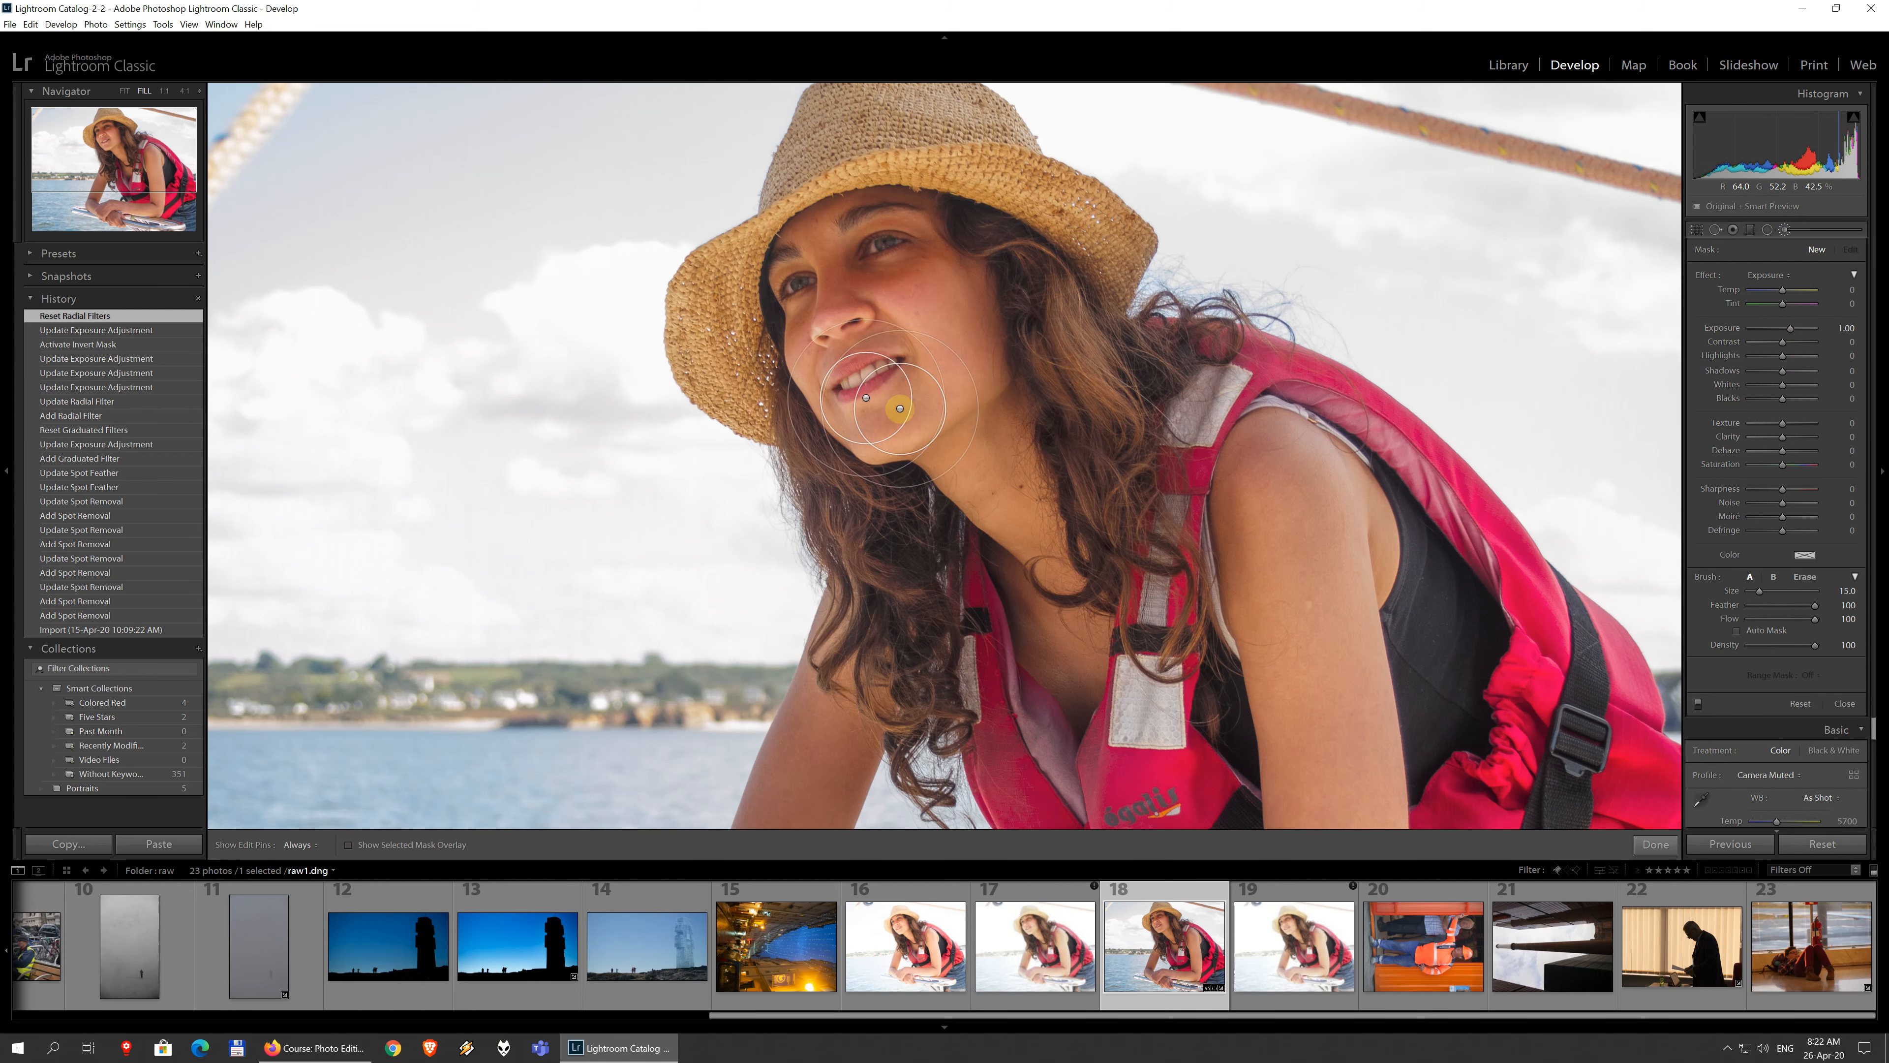
pyautogui.moveTo(948, 274)
pyautogui.mouseDown()
pyautogui.moveTo(946, 441)
pyautogui.moveTo(925, 267)
pyautogui.moveTo(1004, 459)
pyautogui.moveTo(1083, 443)
pyautogui.moveTo(980, 272)
pyautogui.moveTo(1057, 527)
pyautogui.moveTo(1145, 376)
pyautogui.moveTo(1130, 314)
pyautogui.moveTo(1113, 495)
pyautogui.moveTo(1217, 286)
pyautogui.moveTo(1156, 269)
pyautogui.moveTo(1156, 512)
pyautogui.moveTo(1272, 438)
pyautogui.moveTo(1446, 393)
pyautogui.mouseUp()
pyautogui.click(1737, 631)
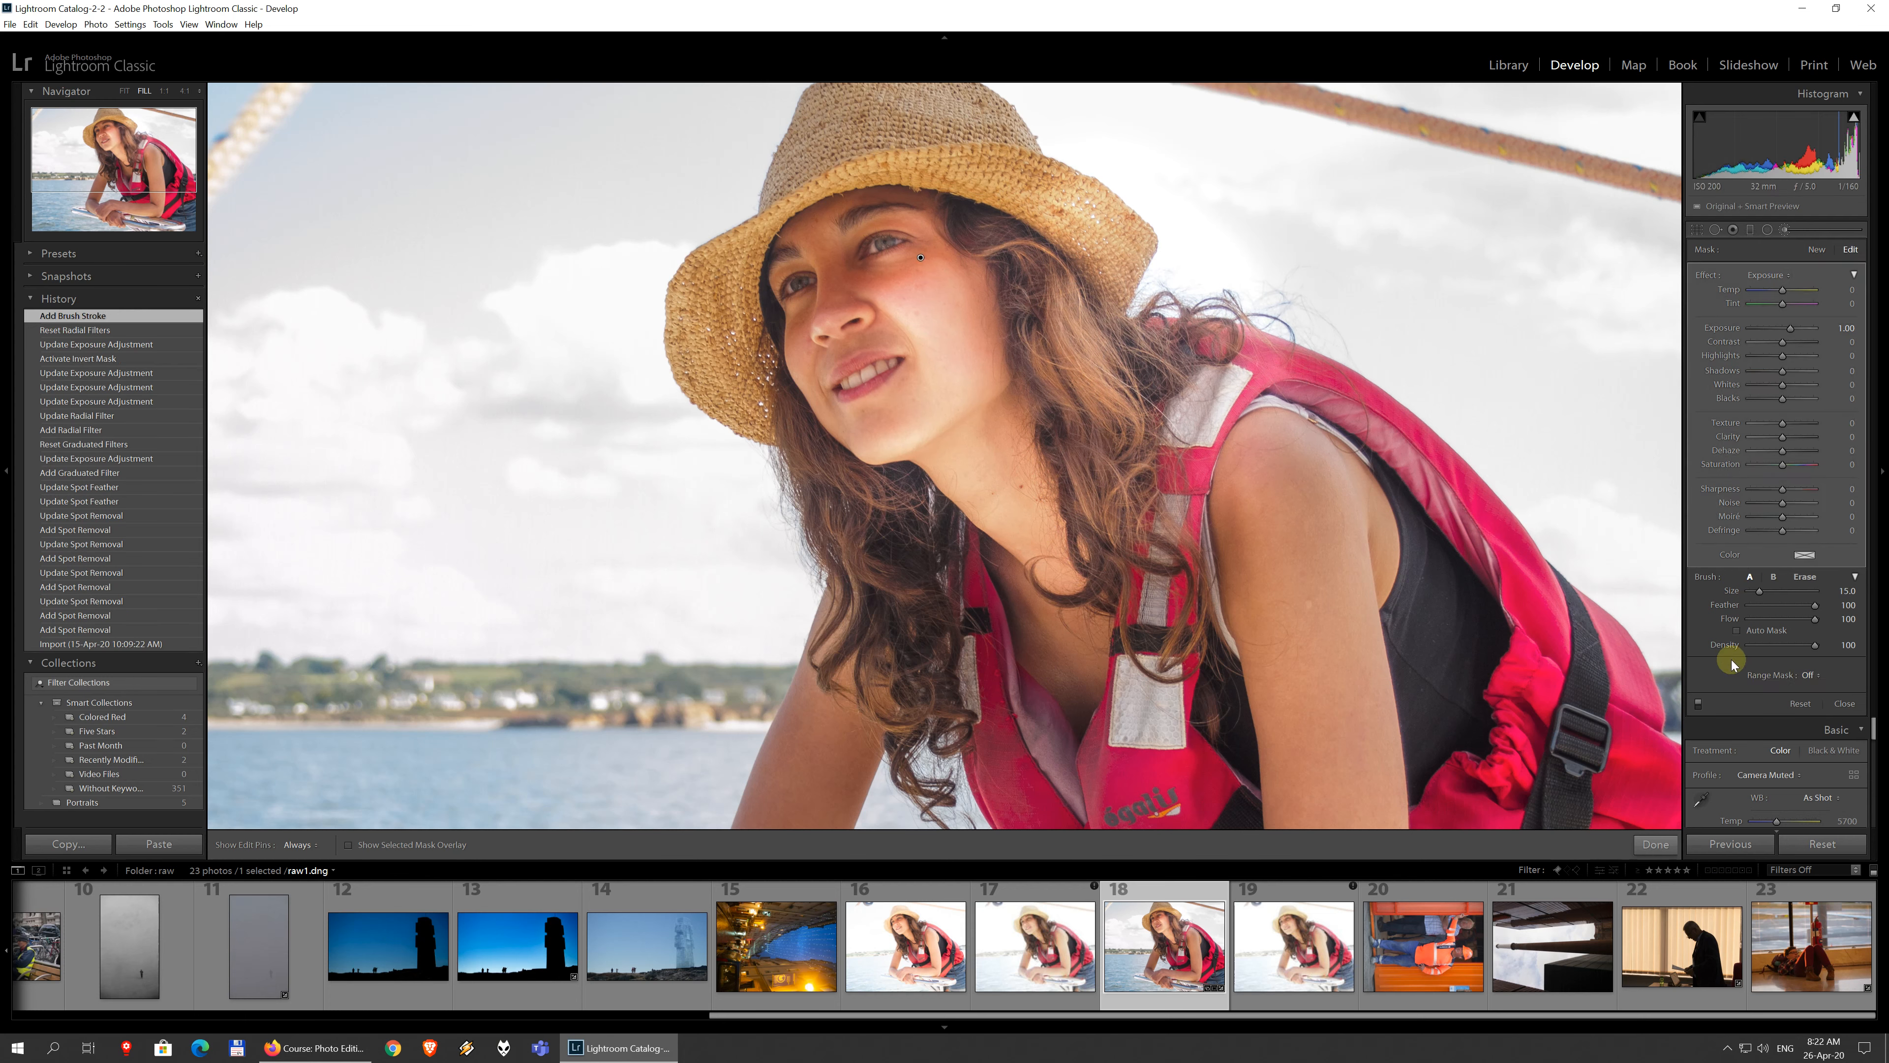
pyautogui.click(1698, 704)
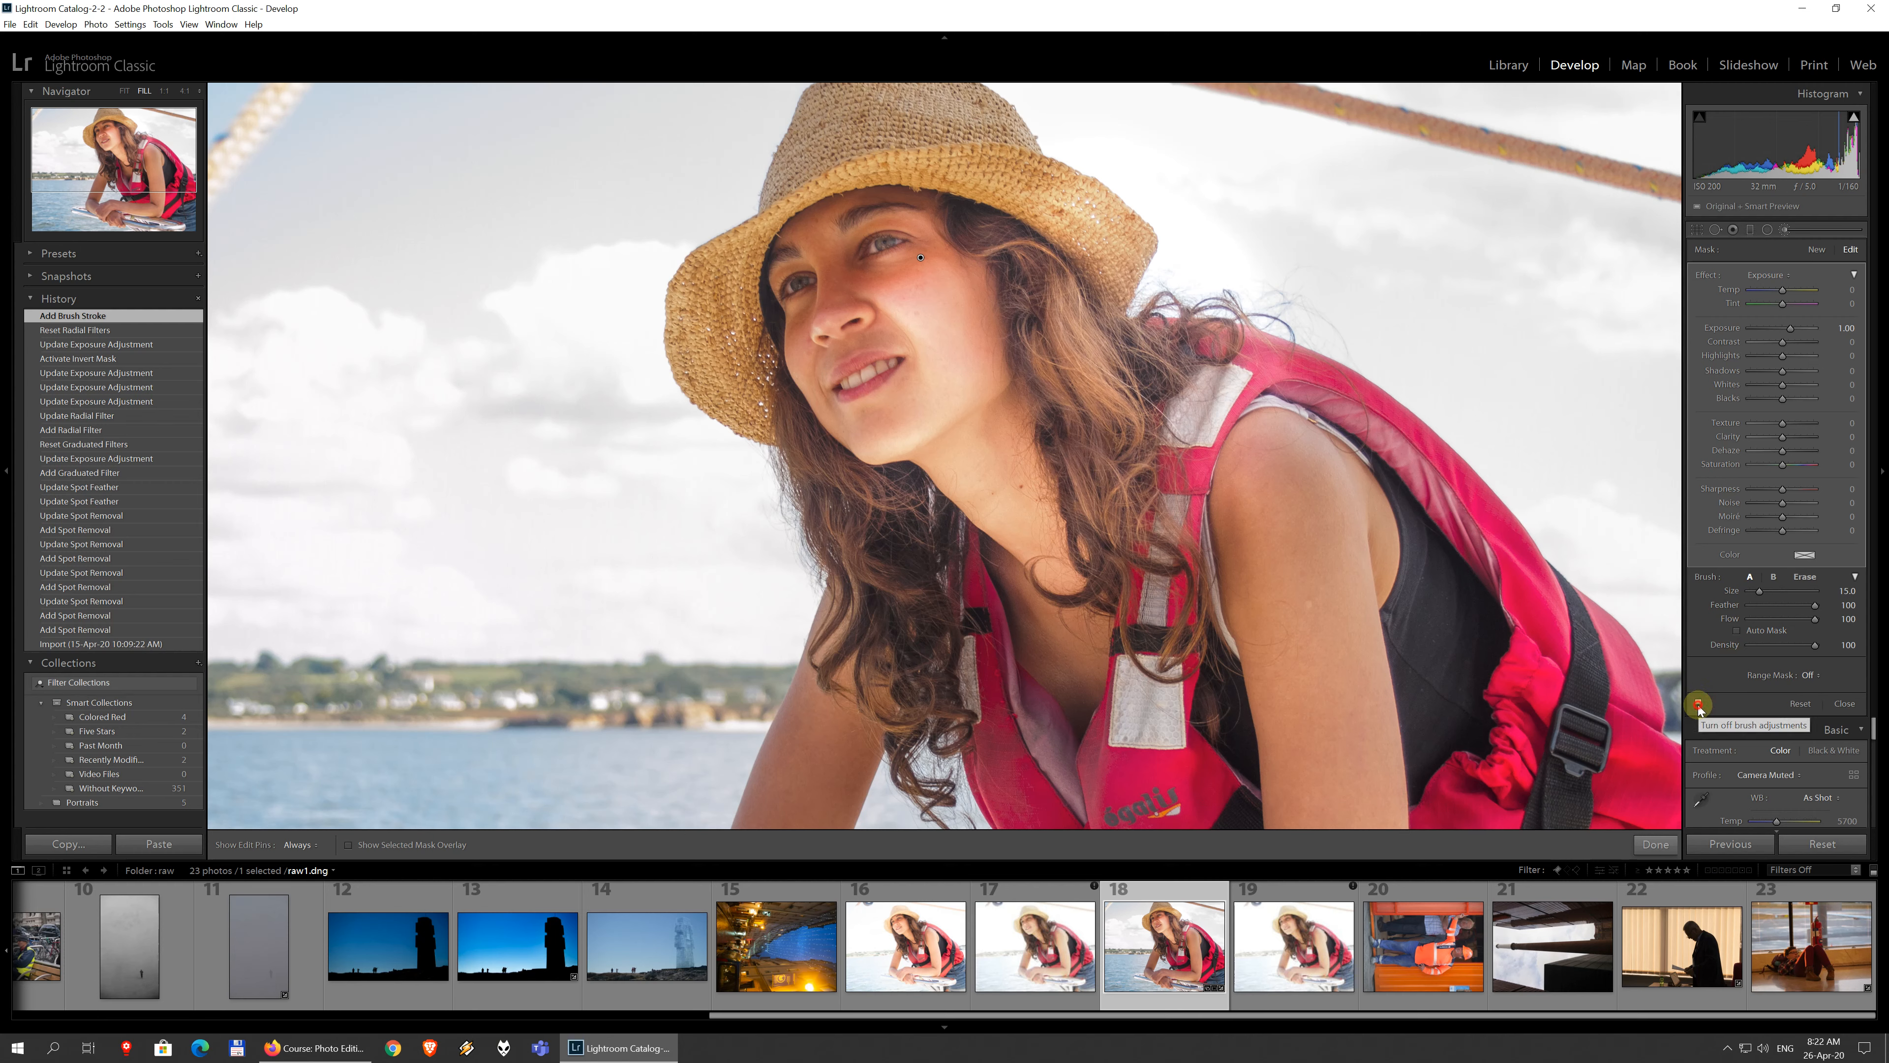
pyautogui.click(1698, 704)
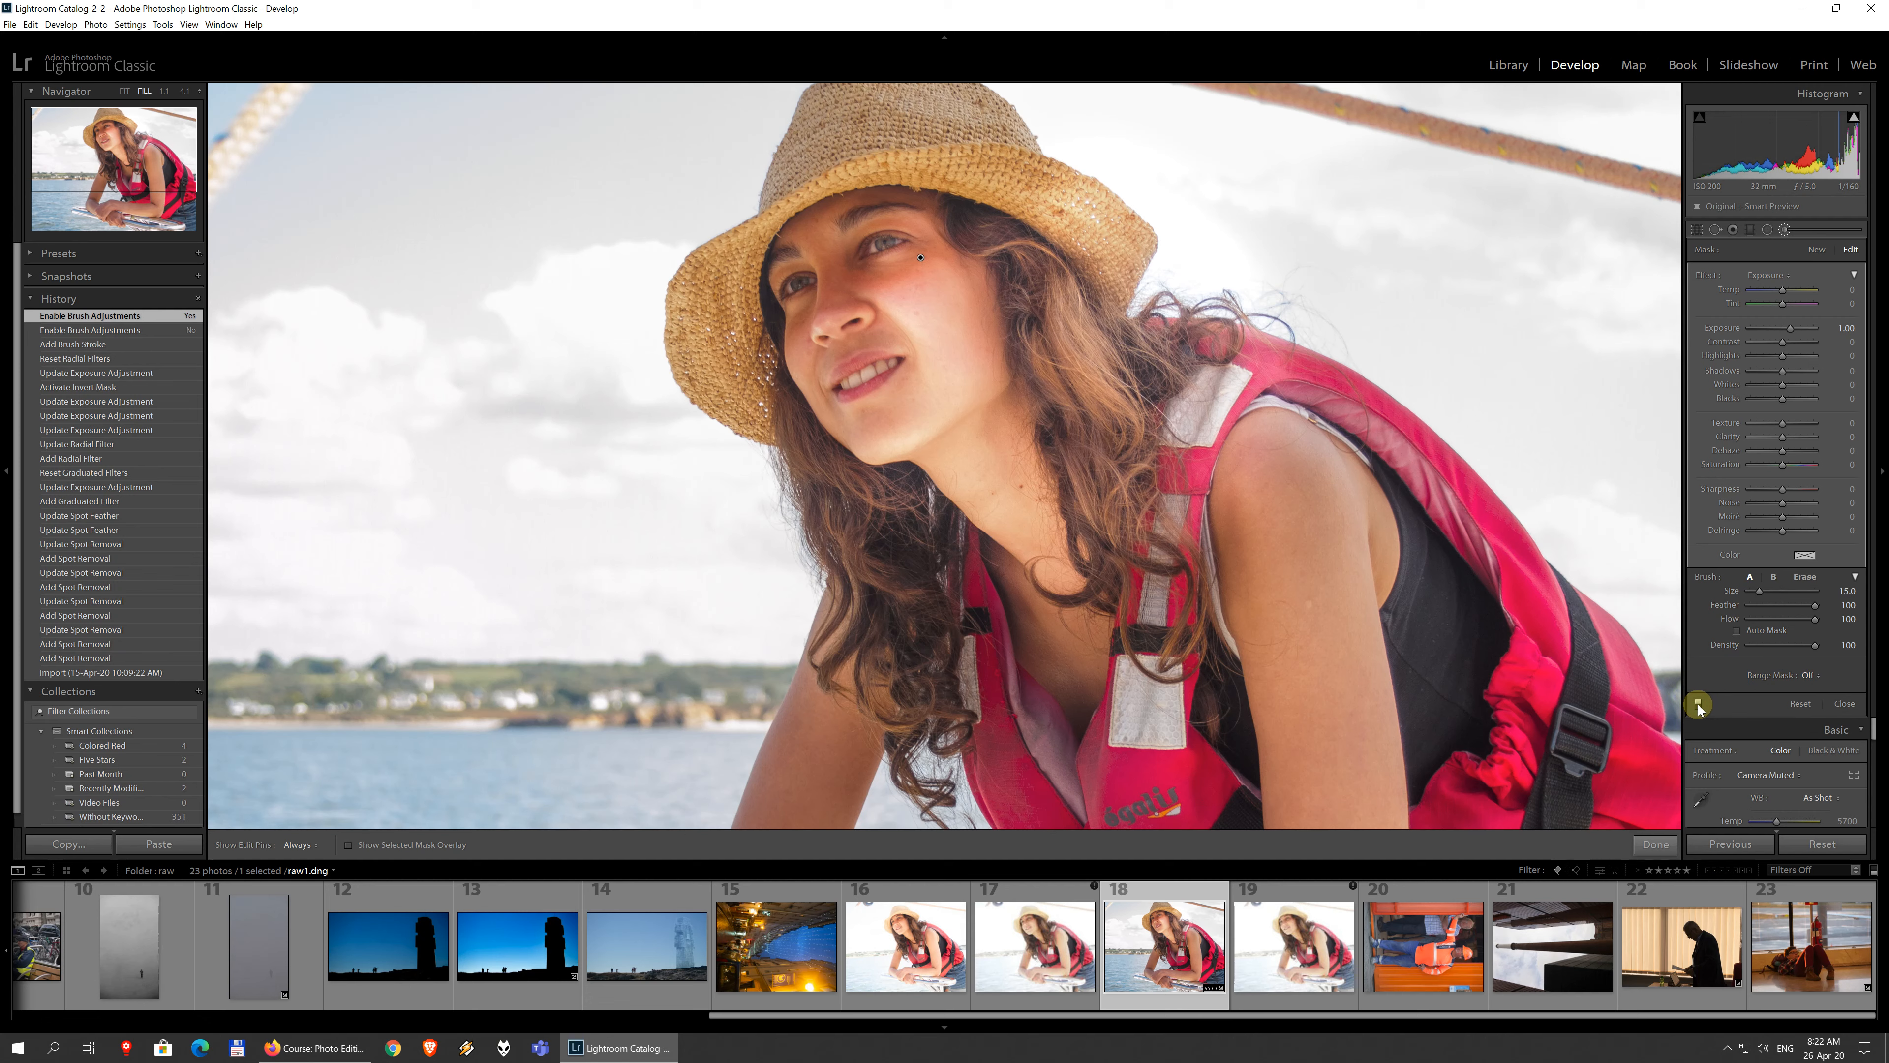
pyautogui.click(1699, 704)
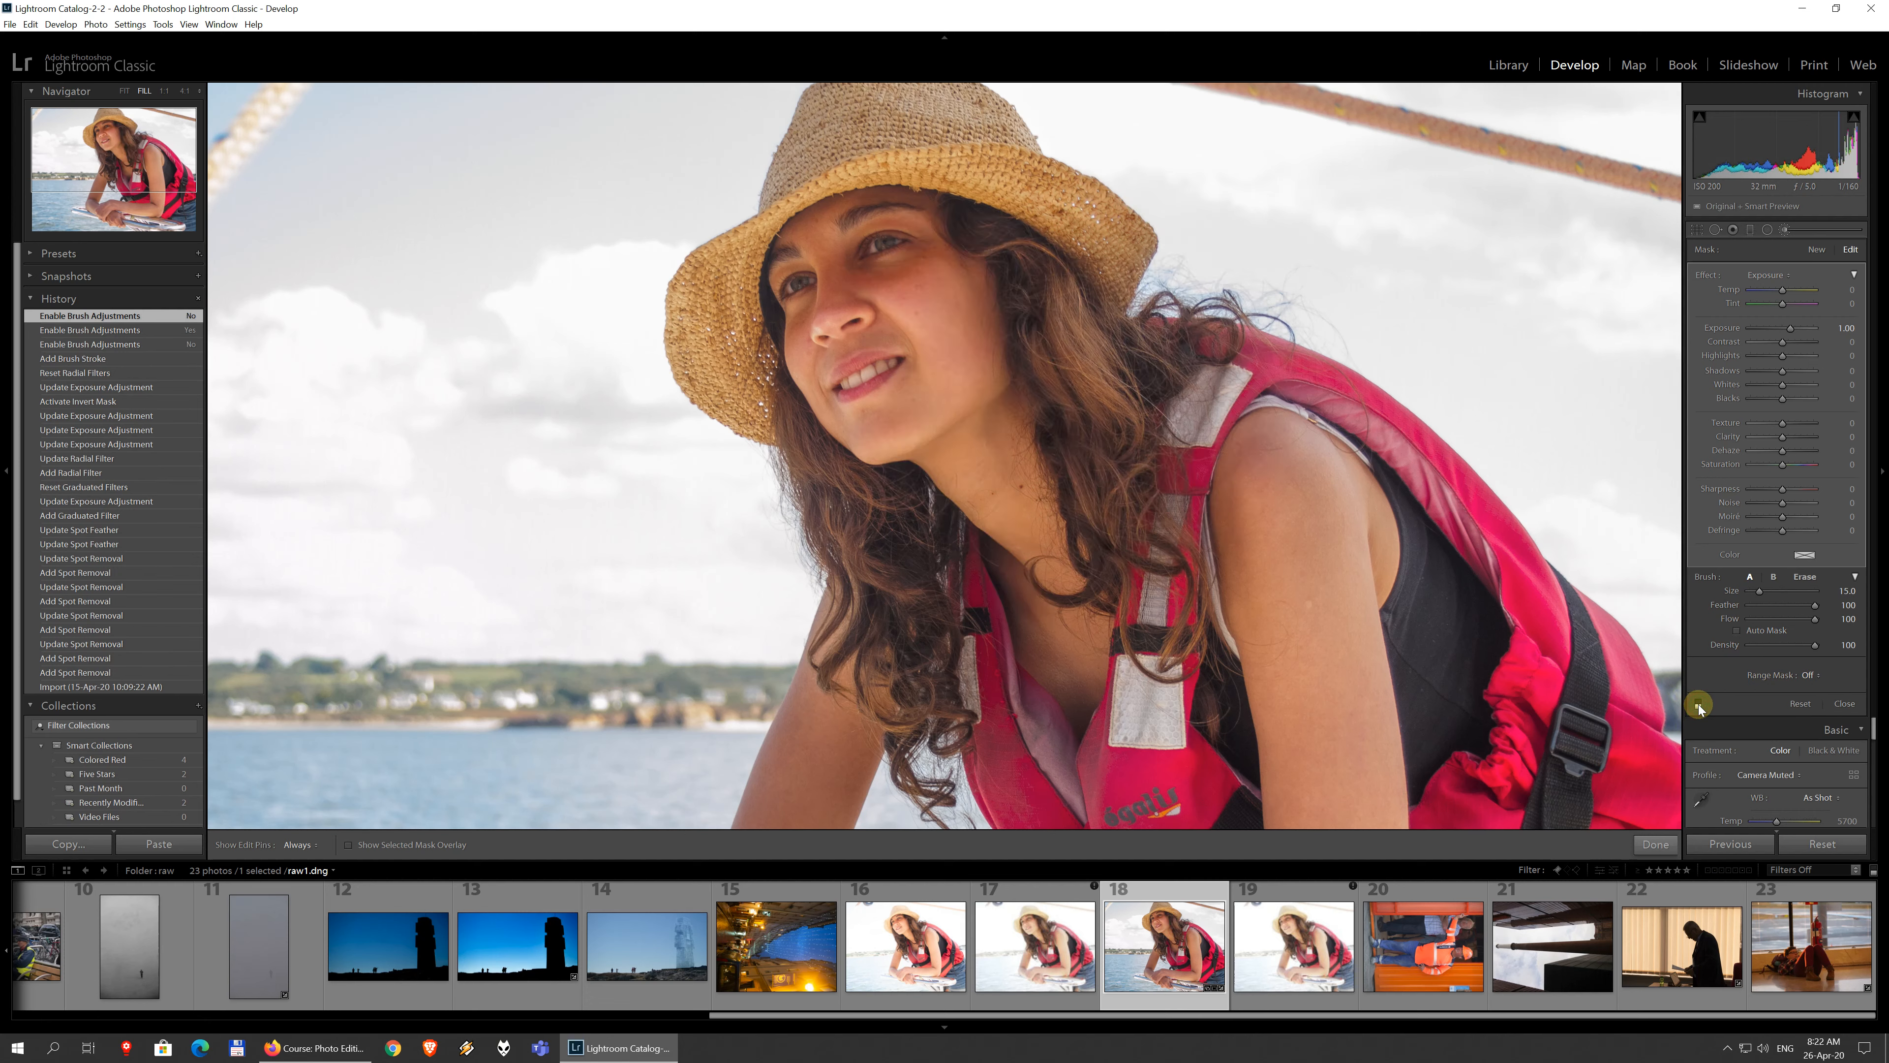
pyautogui.click(1698, 706)
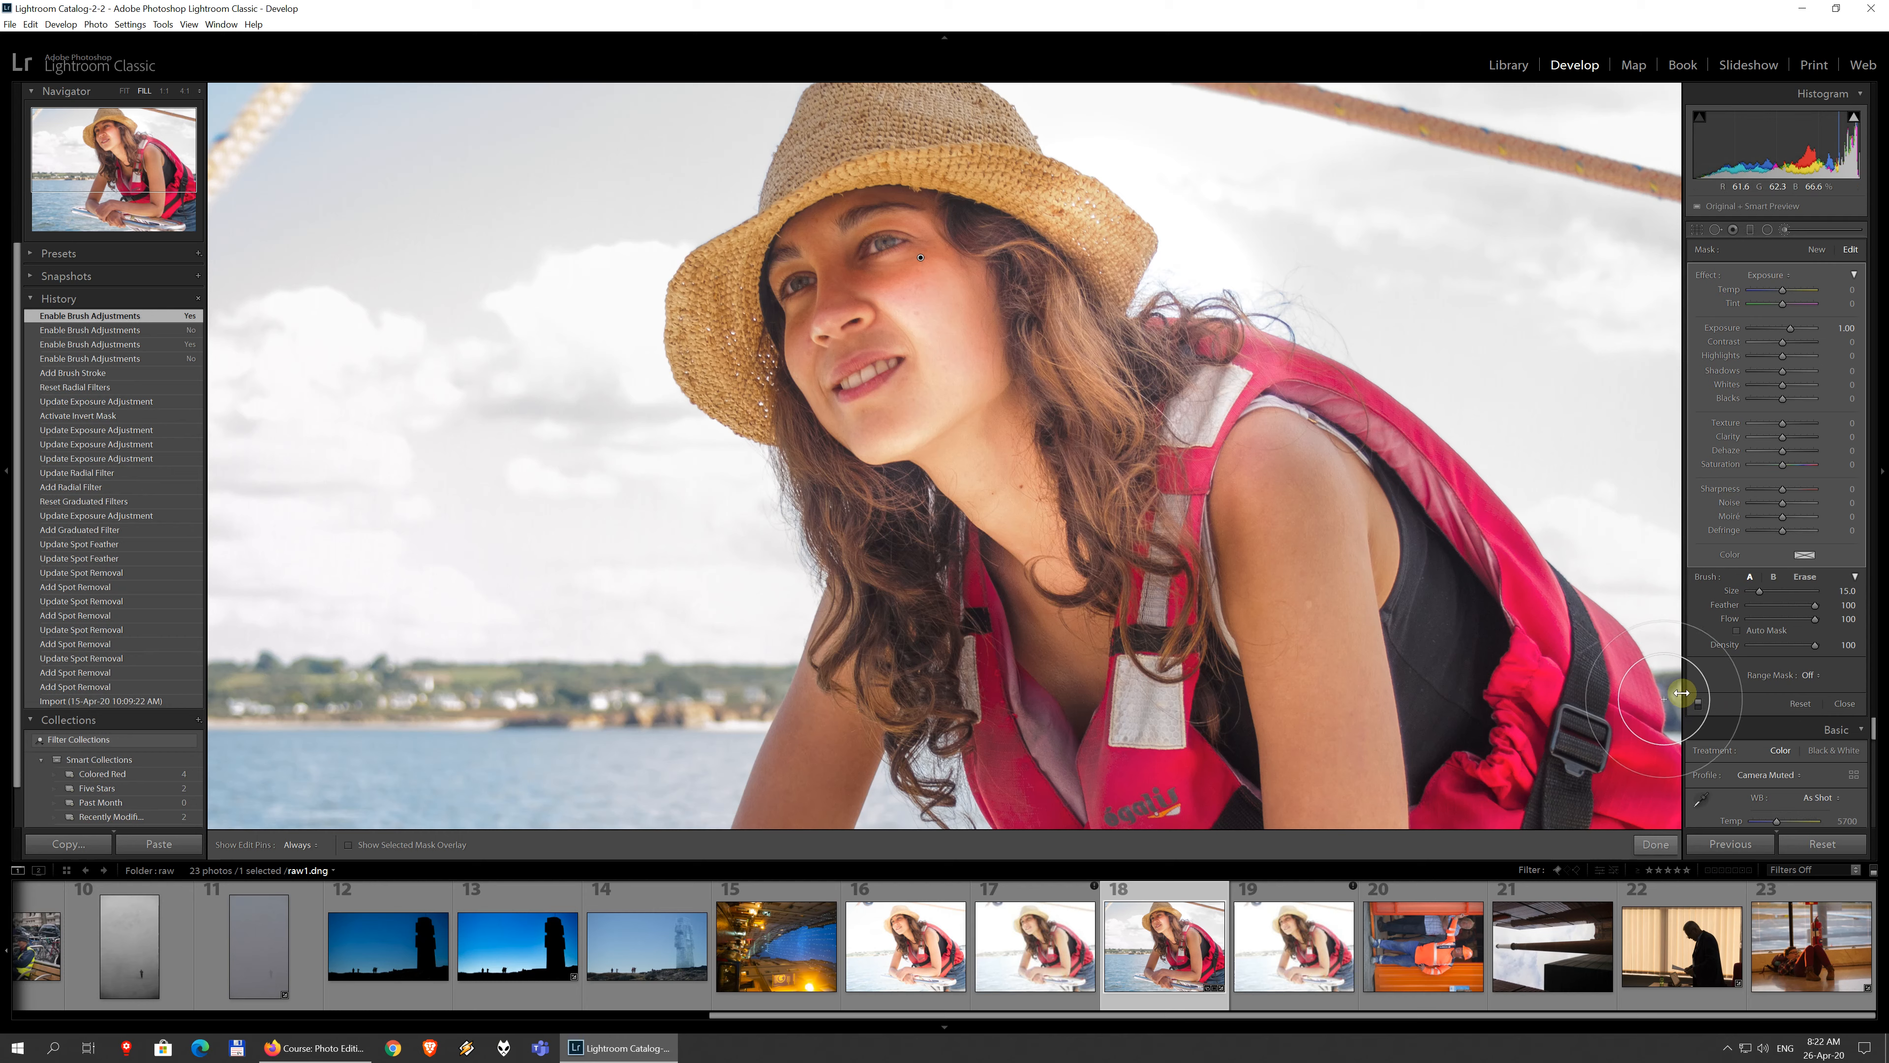
# Step: Reset the brush adjustments, close the Adjustment Brush, and collapse the Basic settings
pyautogui.click(1801, 703)
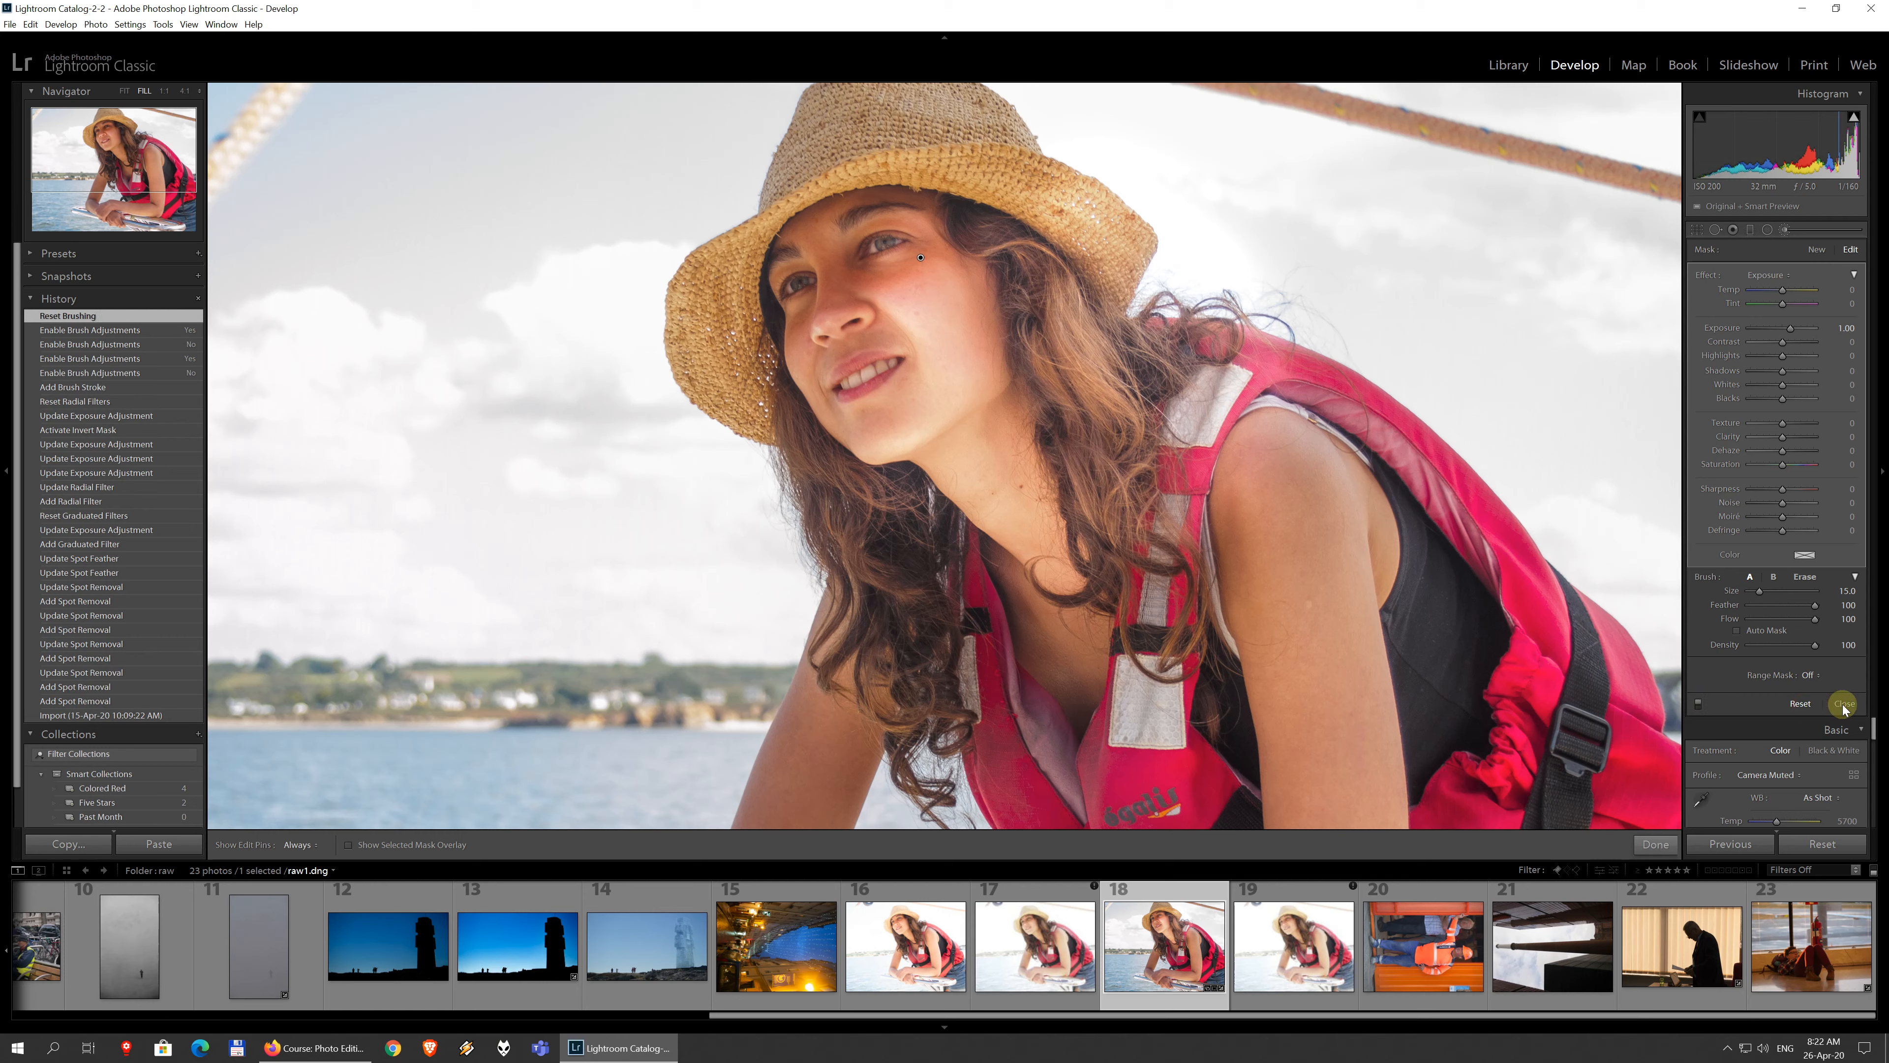
pyautogui.click(1844, 703)
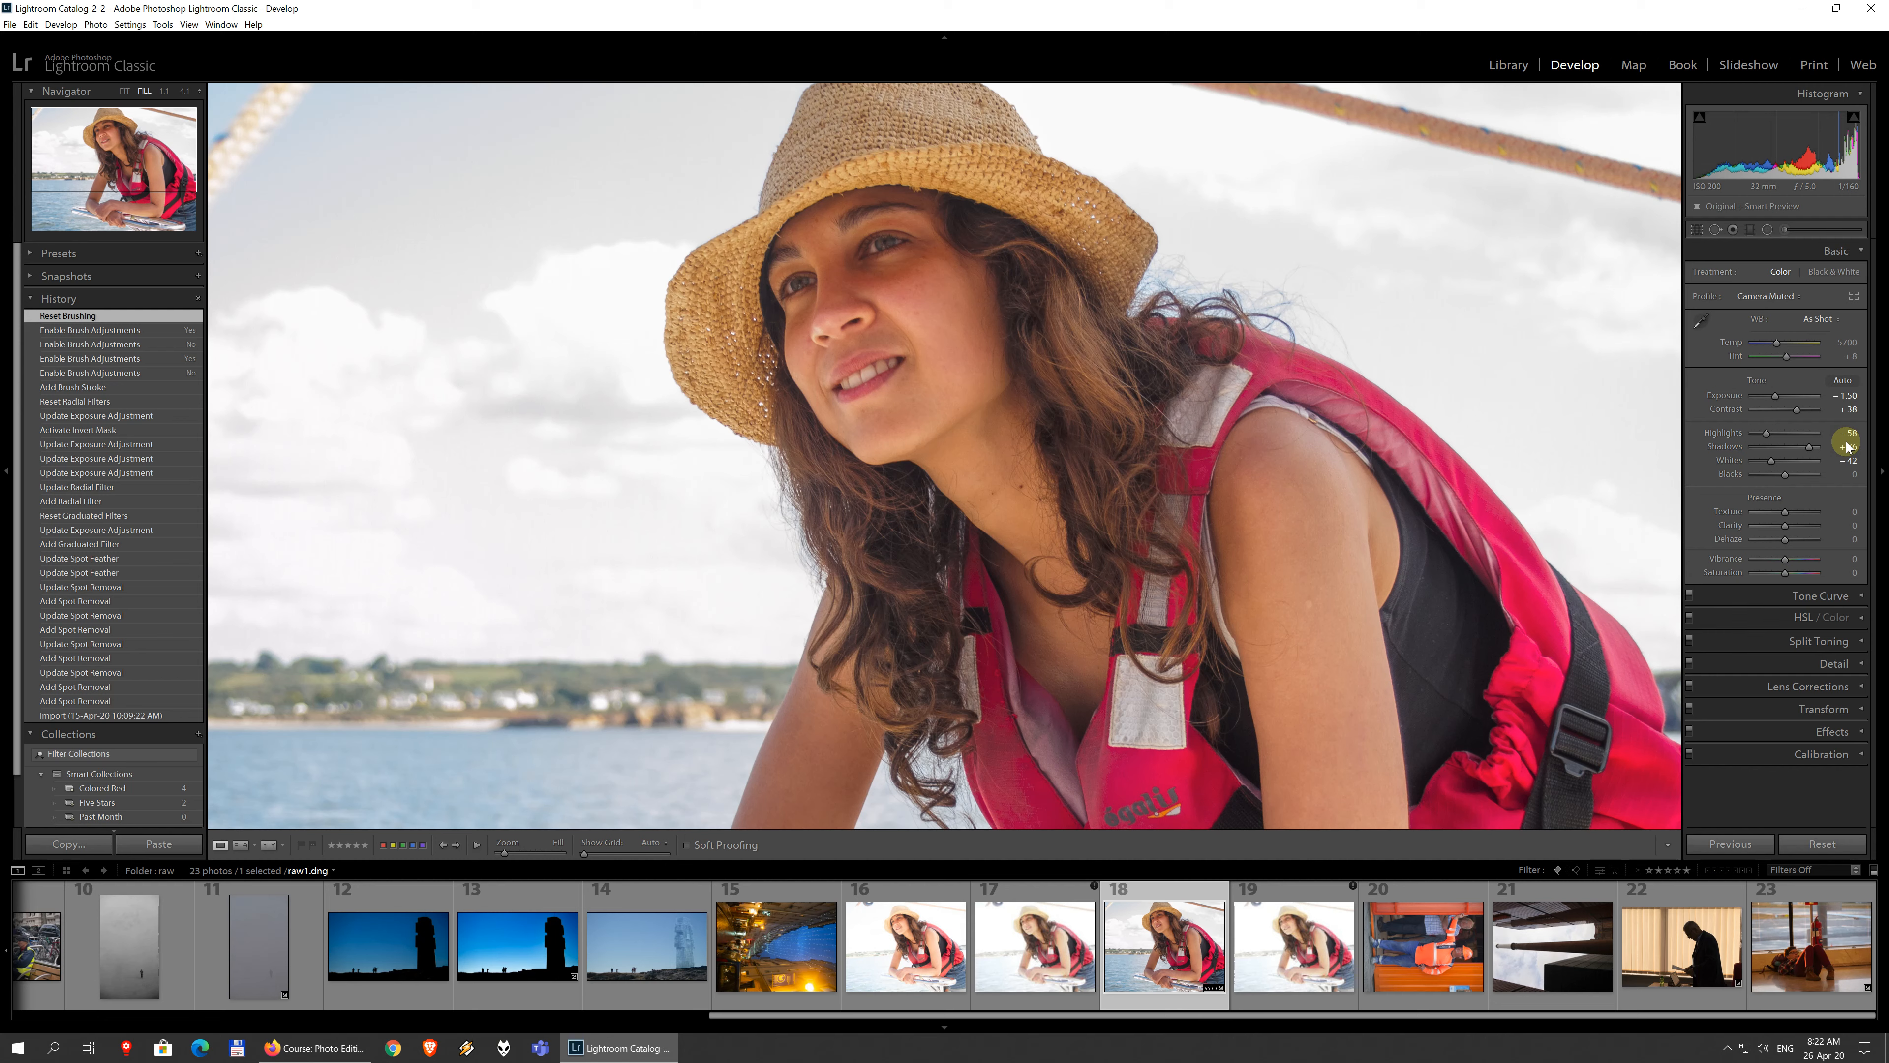
pyautogui.click(1841, 249)
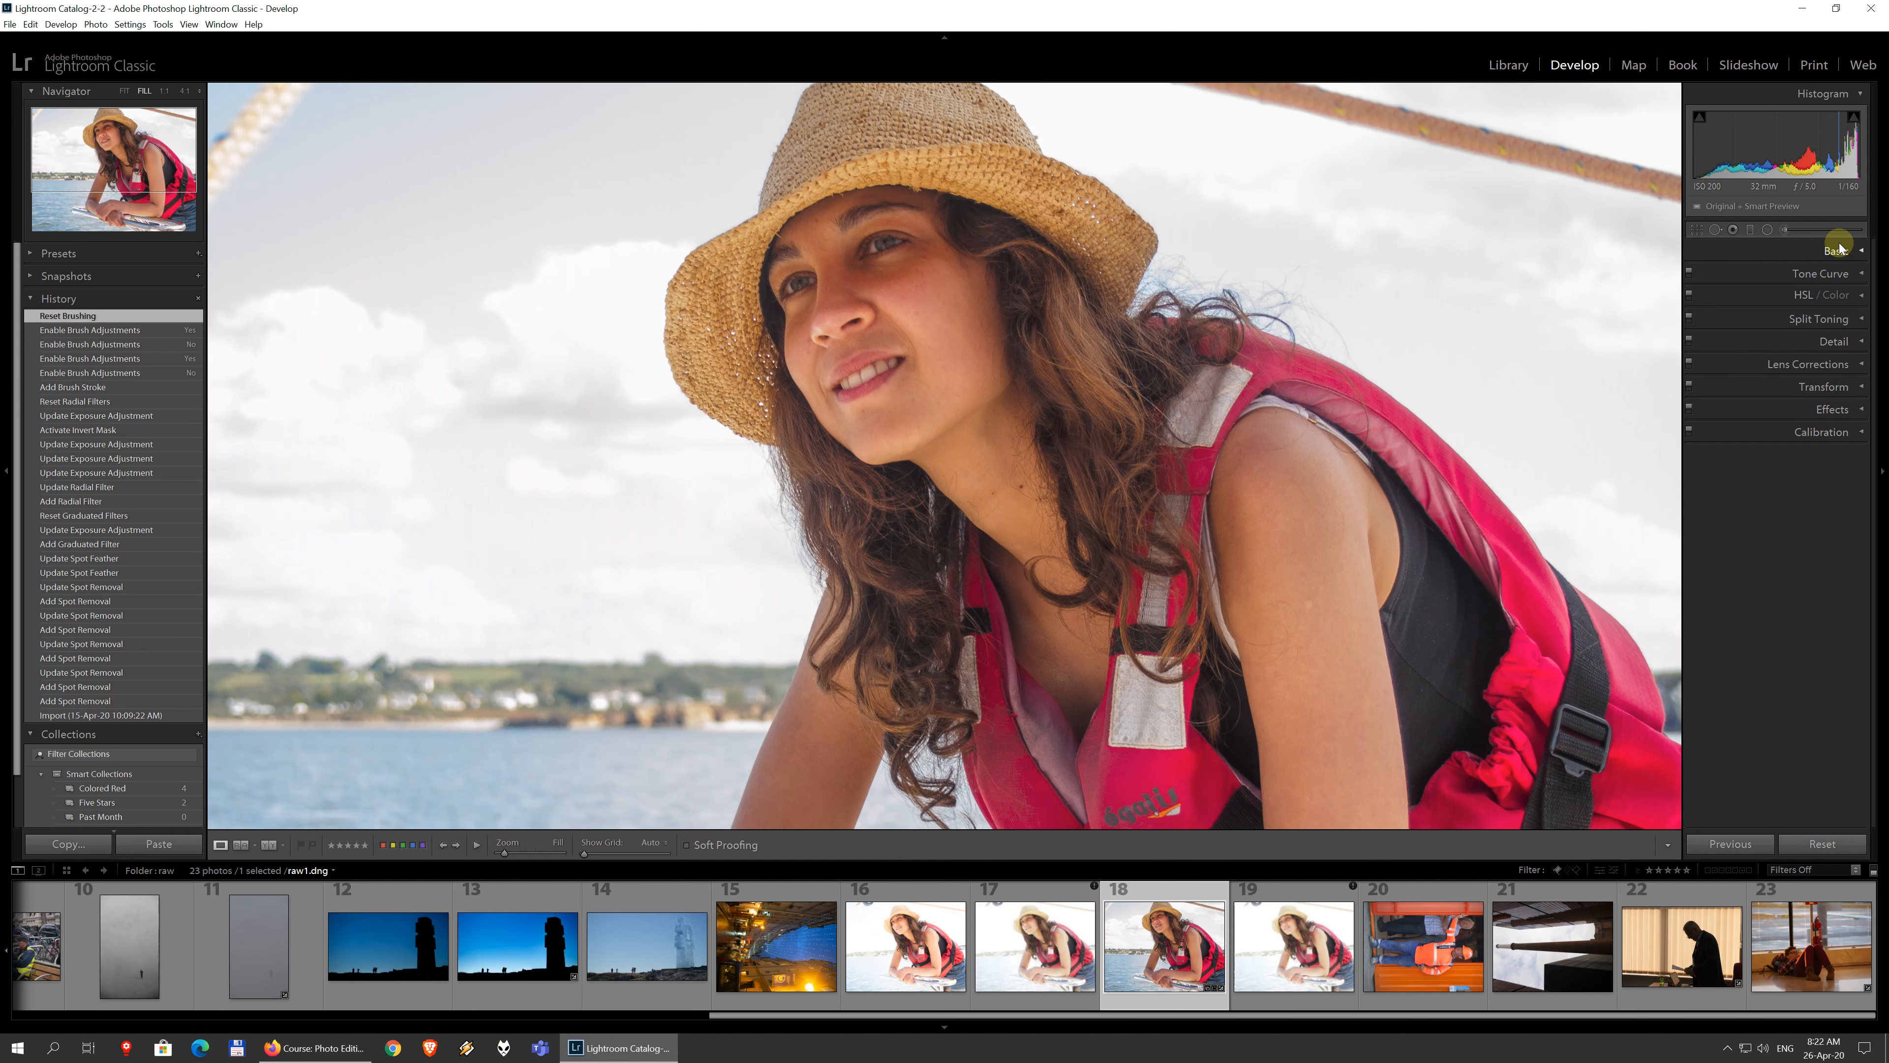
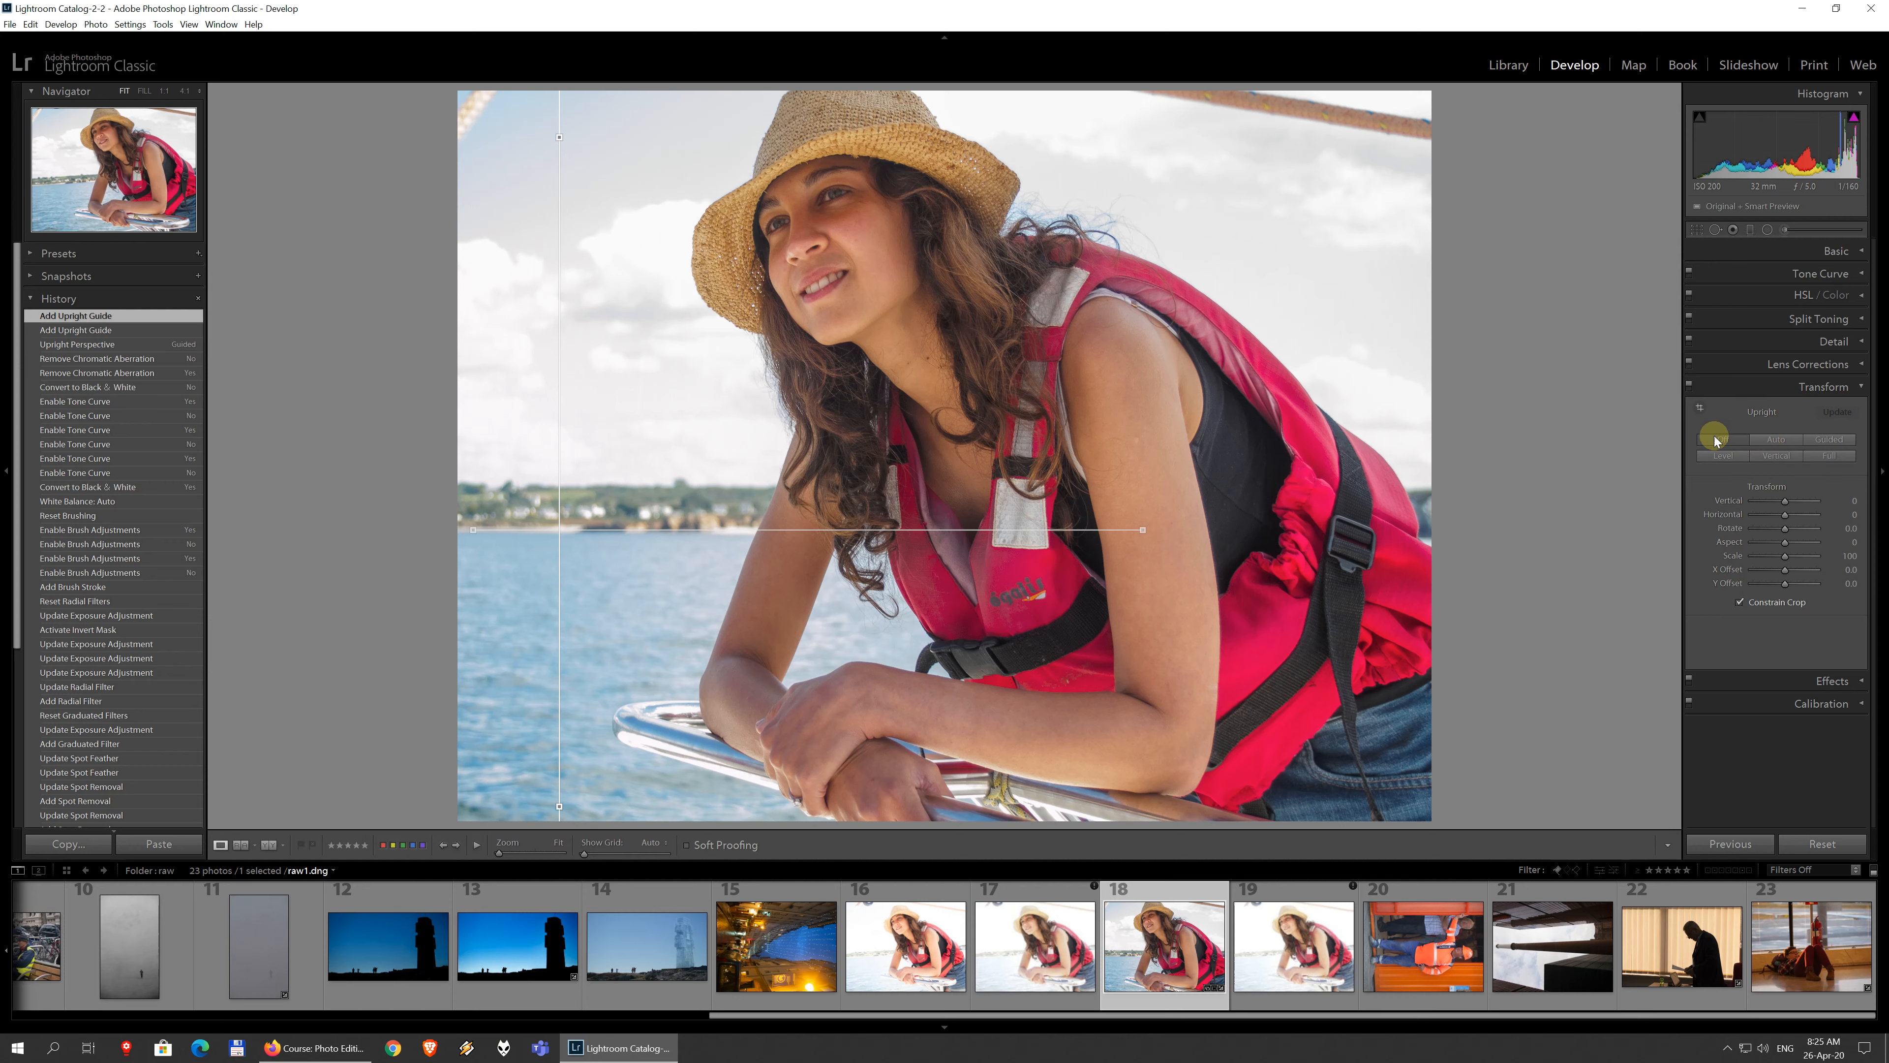
# Step: Turn off the Upright correction and straighten the crop along the distant shoreline by about 4 degrees
pyautogui.click(1858, 389)
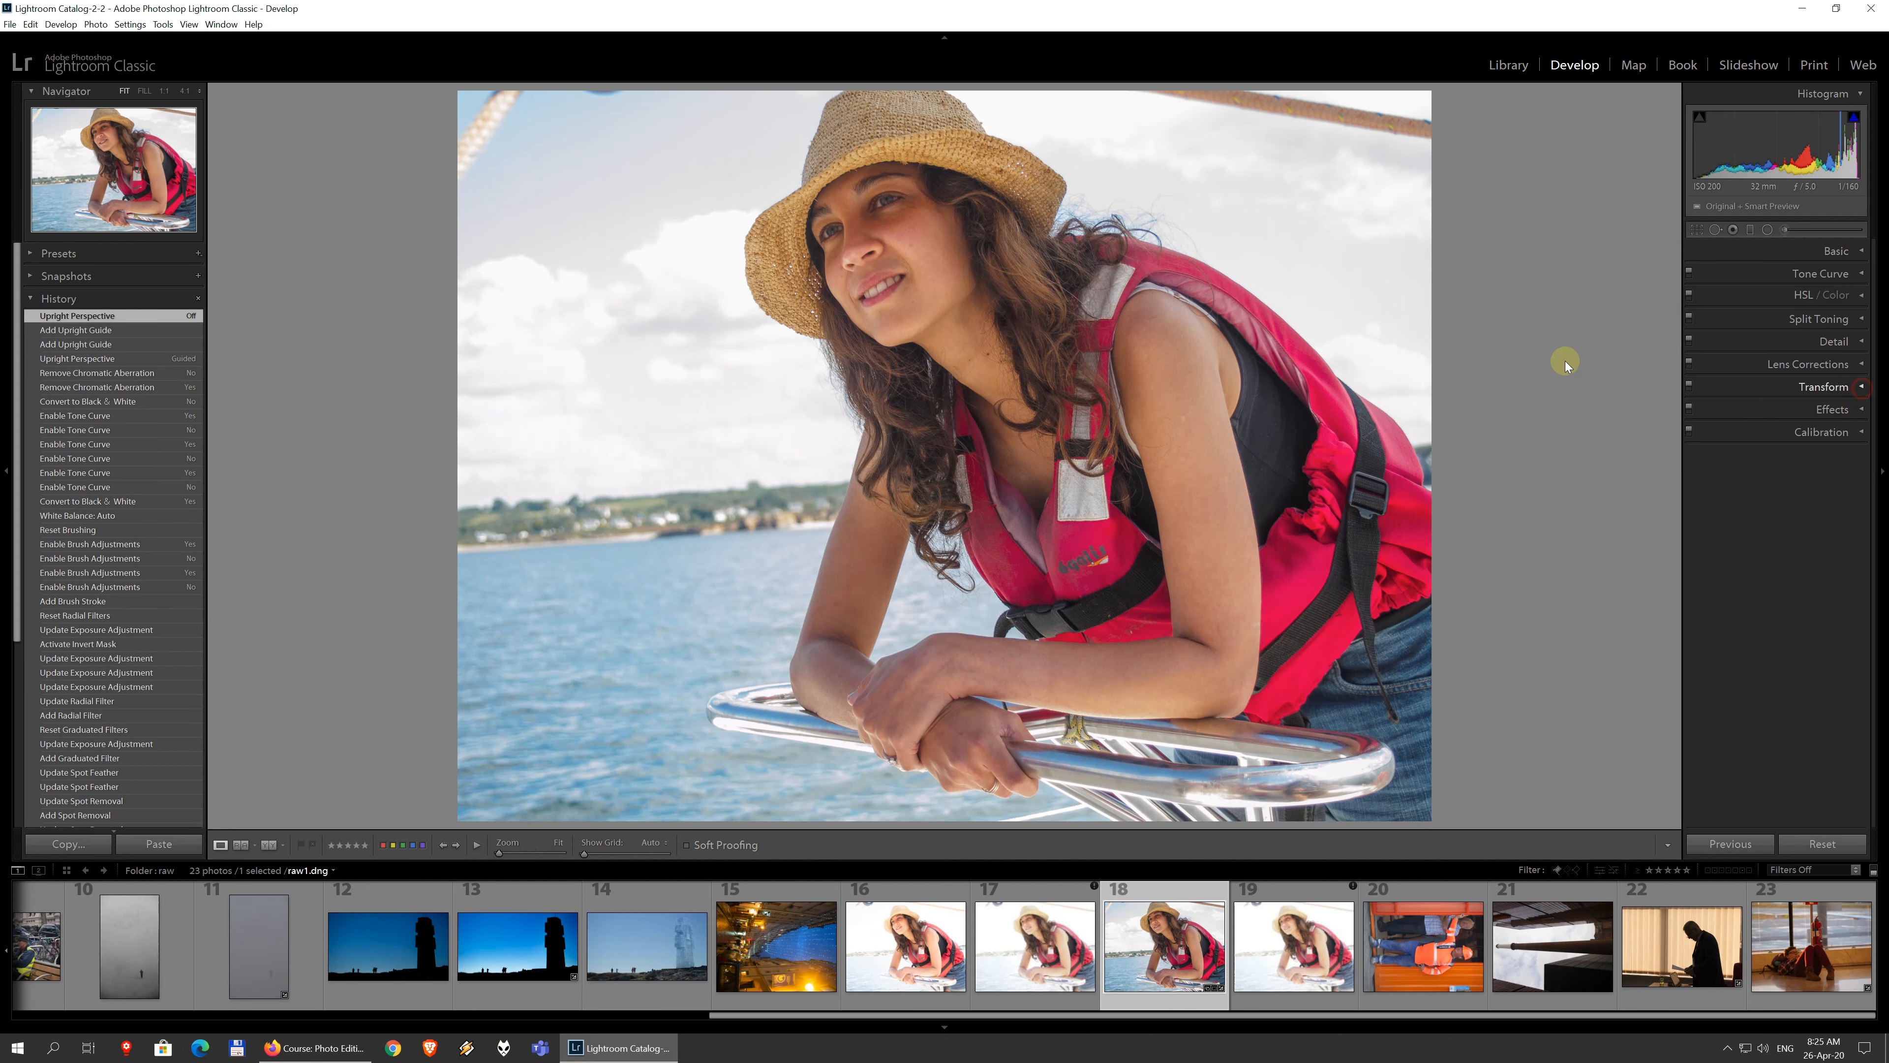
pyautogui.click(1696, 229)
pyautogui.click(1701, 309)
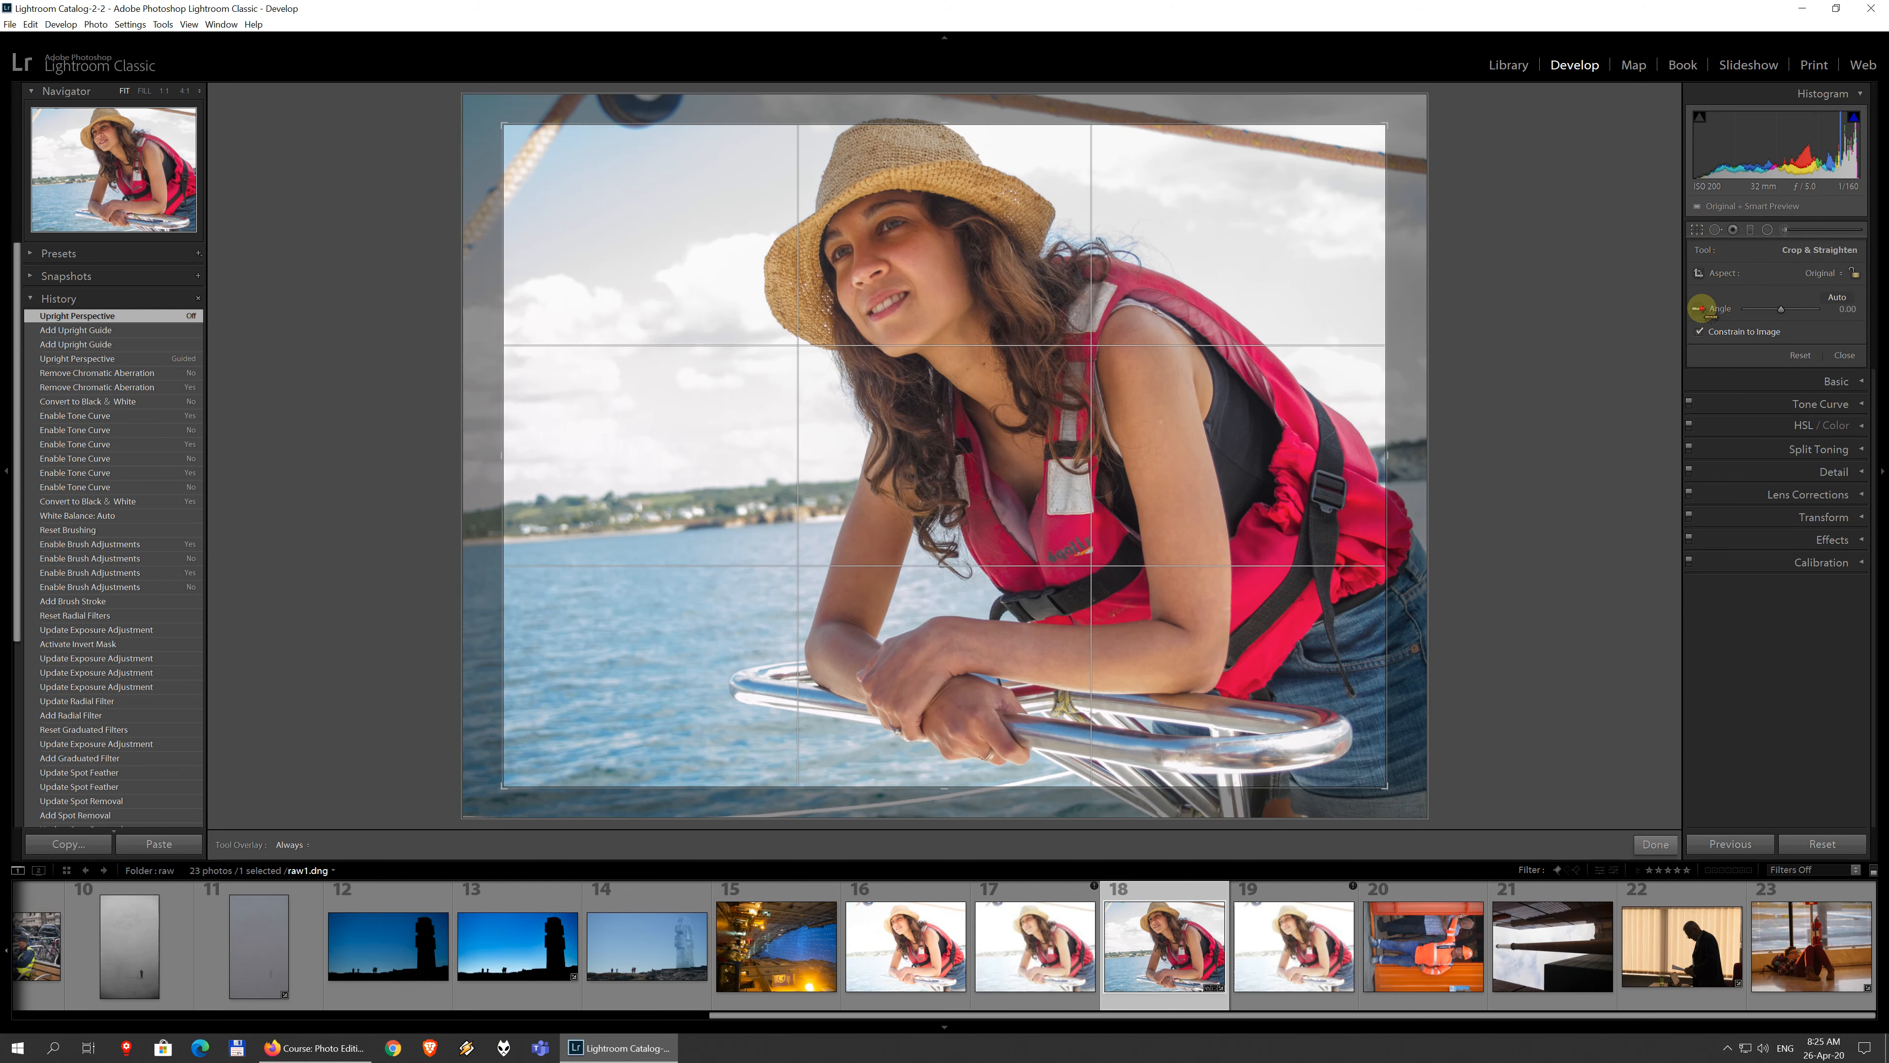
pyautogui.moveTo(523, 543); pyautogui.dragTo(1476, 478)
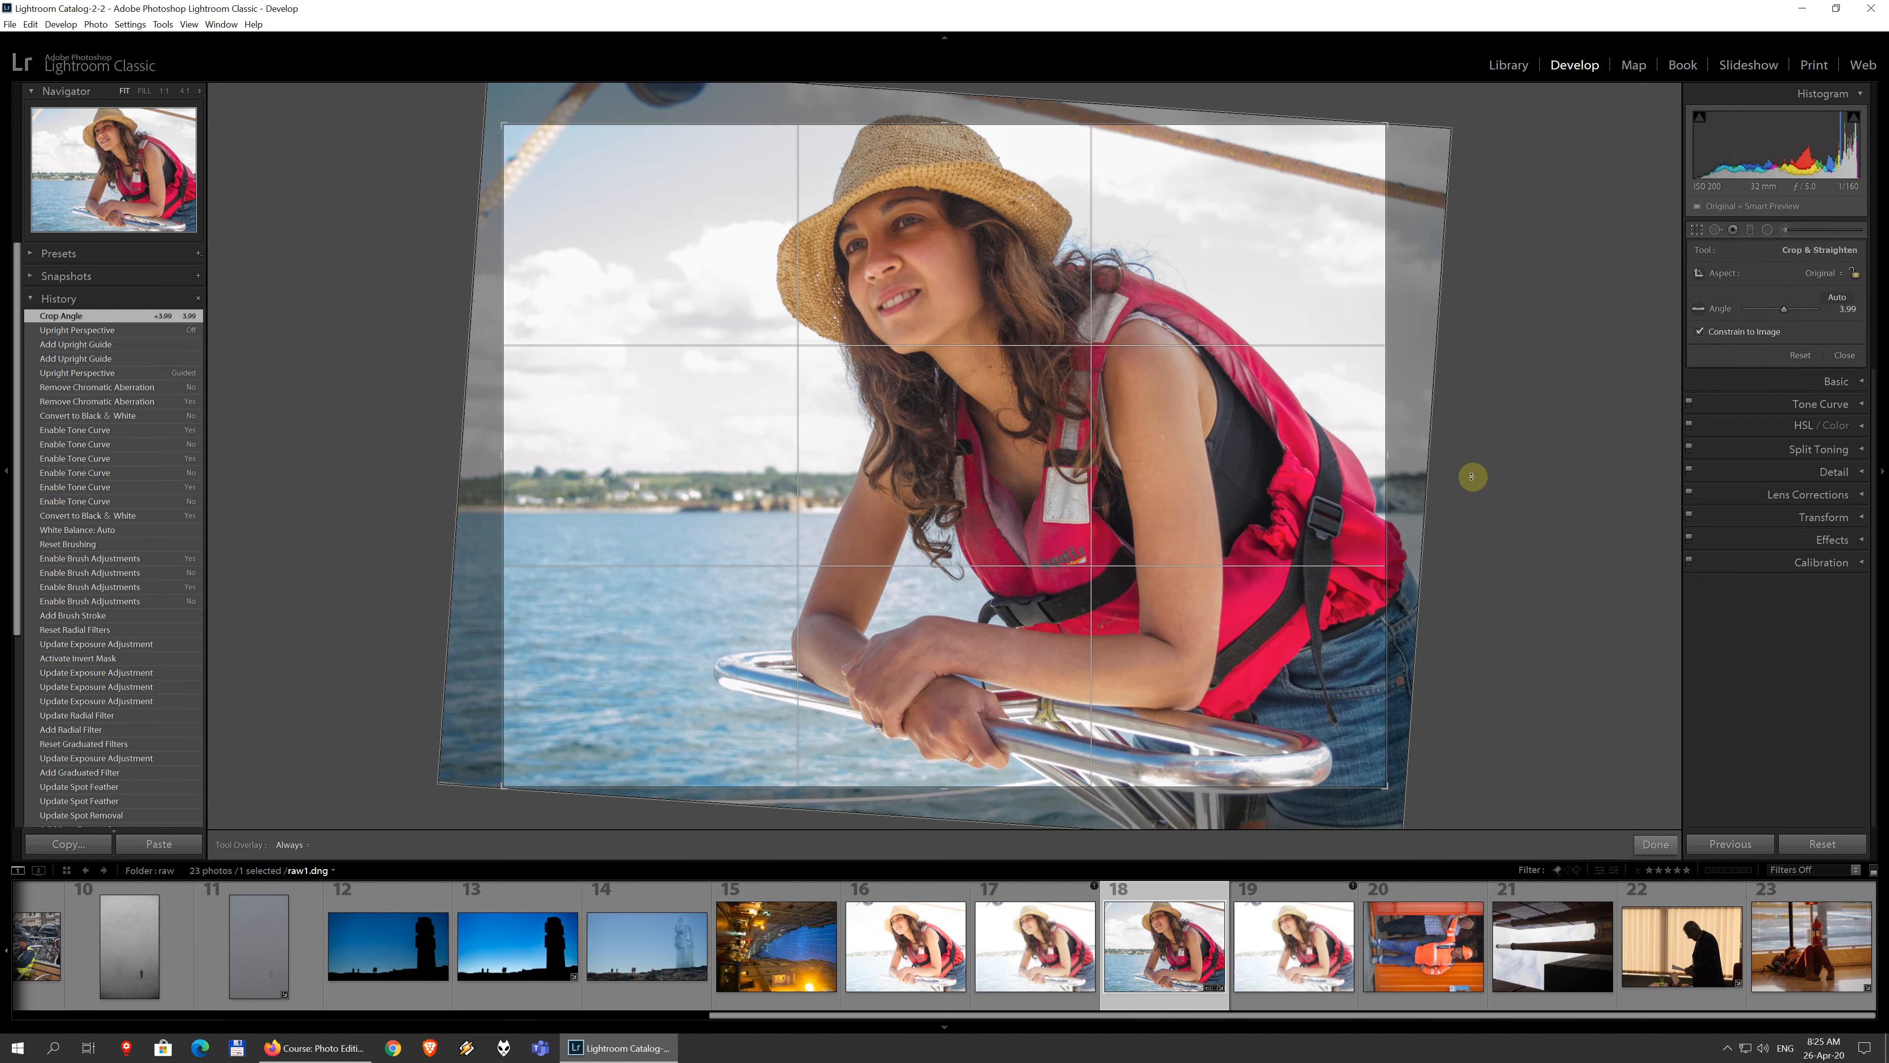
pyautogui.press('Return')
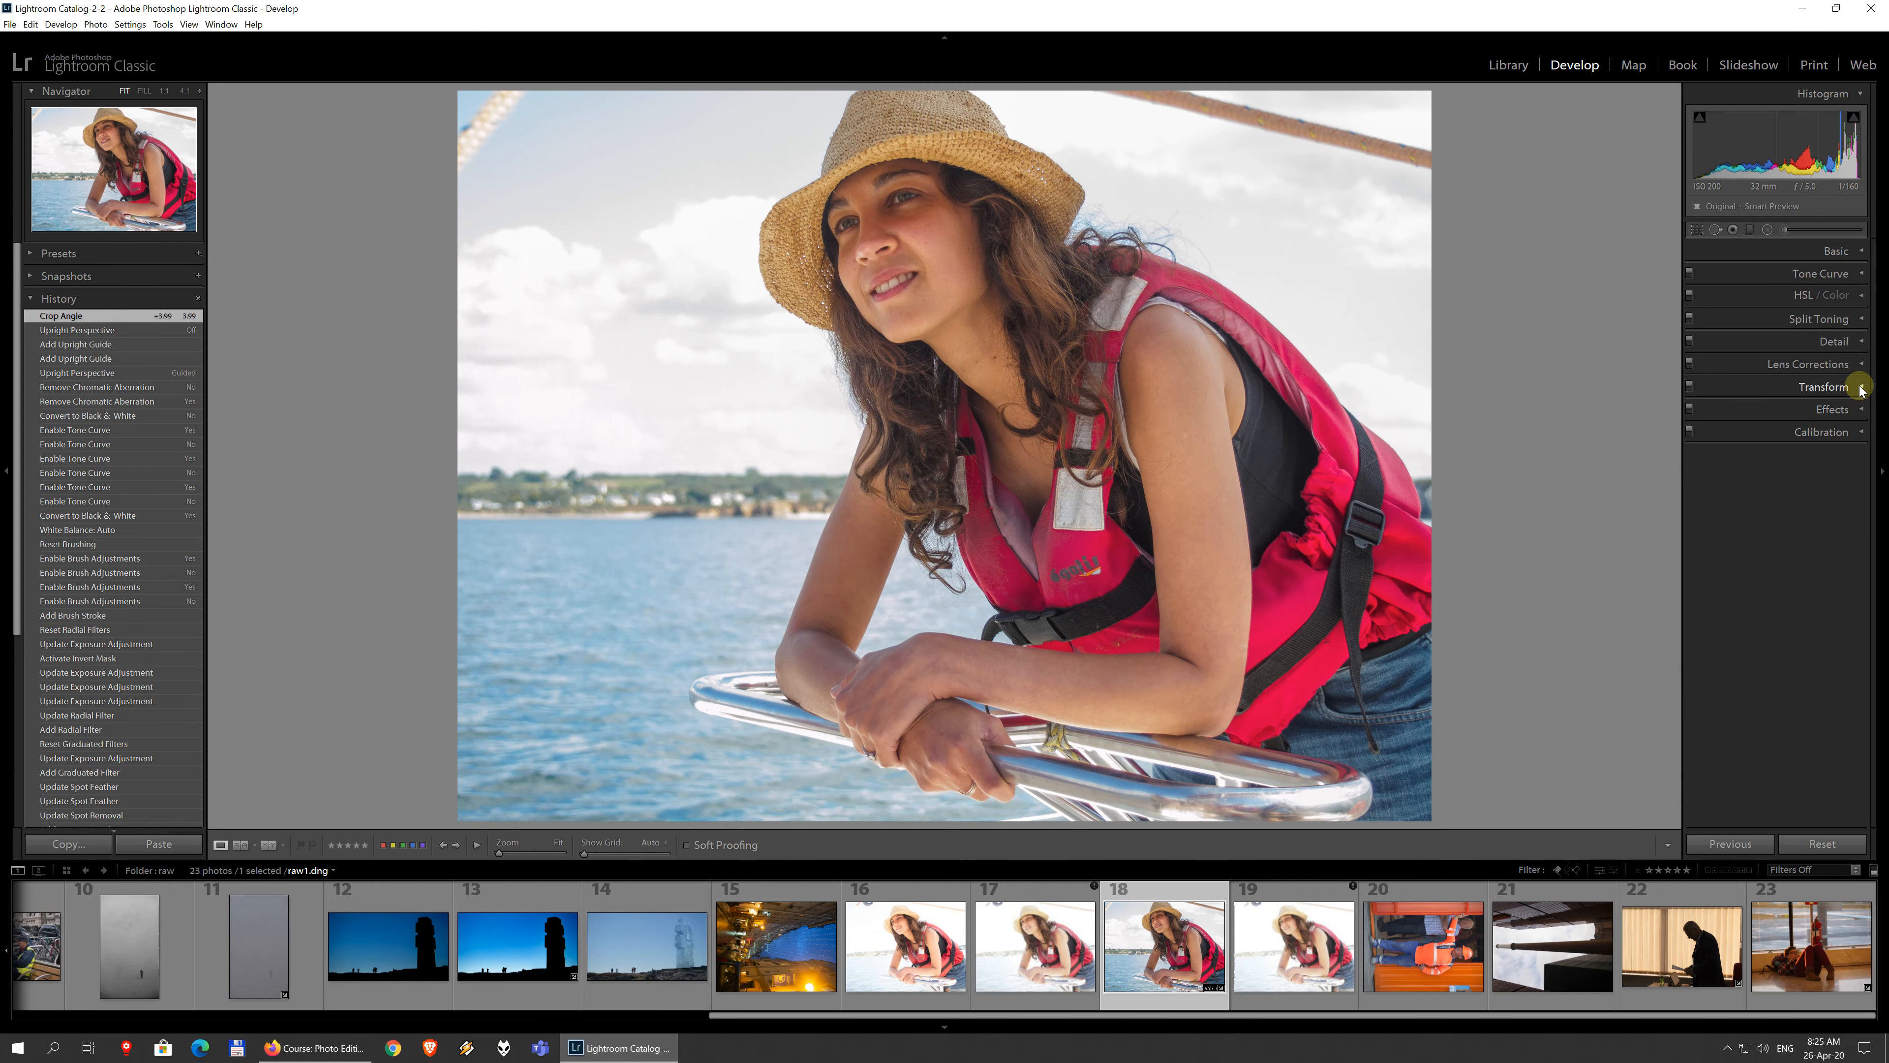
# Step: View the Effects and Calibration settings, collapsing each after inspection
pyautogui.click(1863, 410)
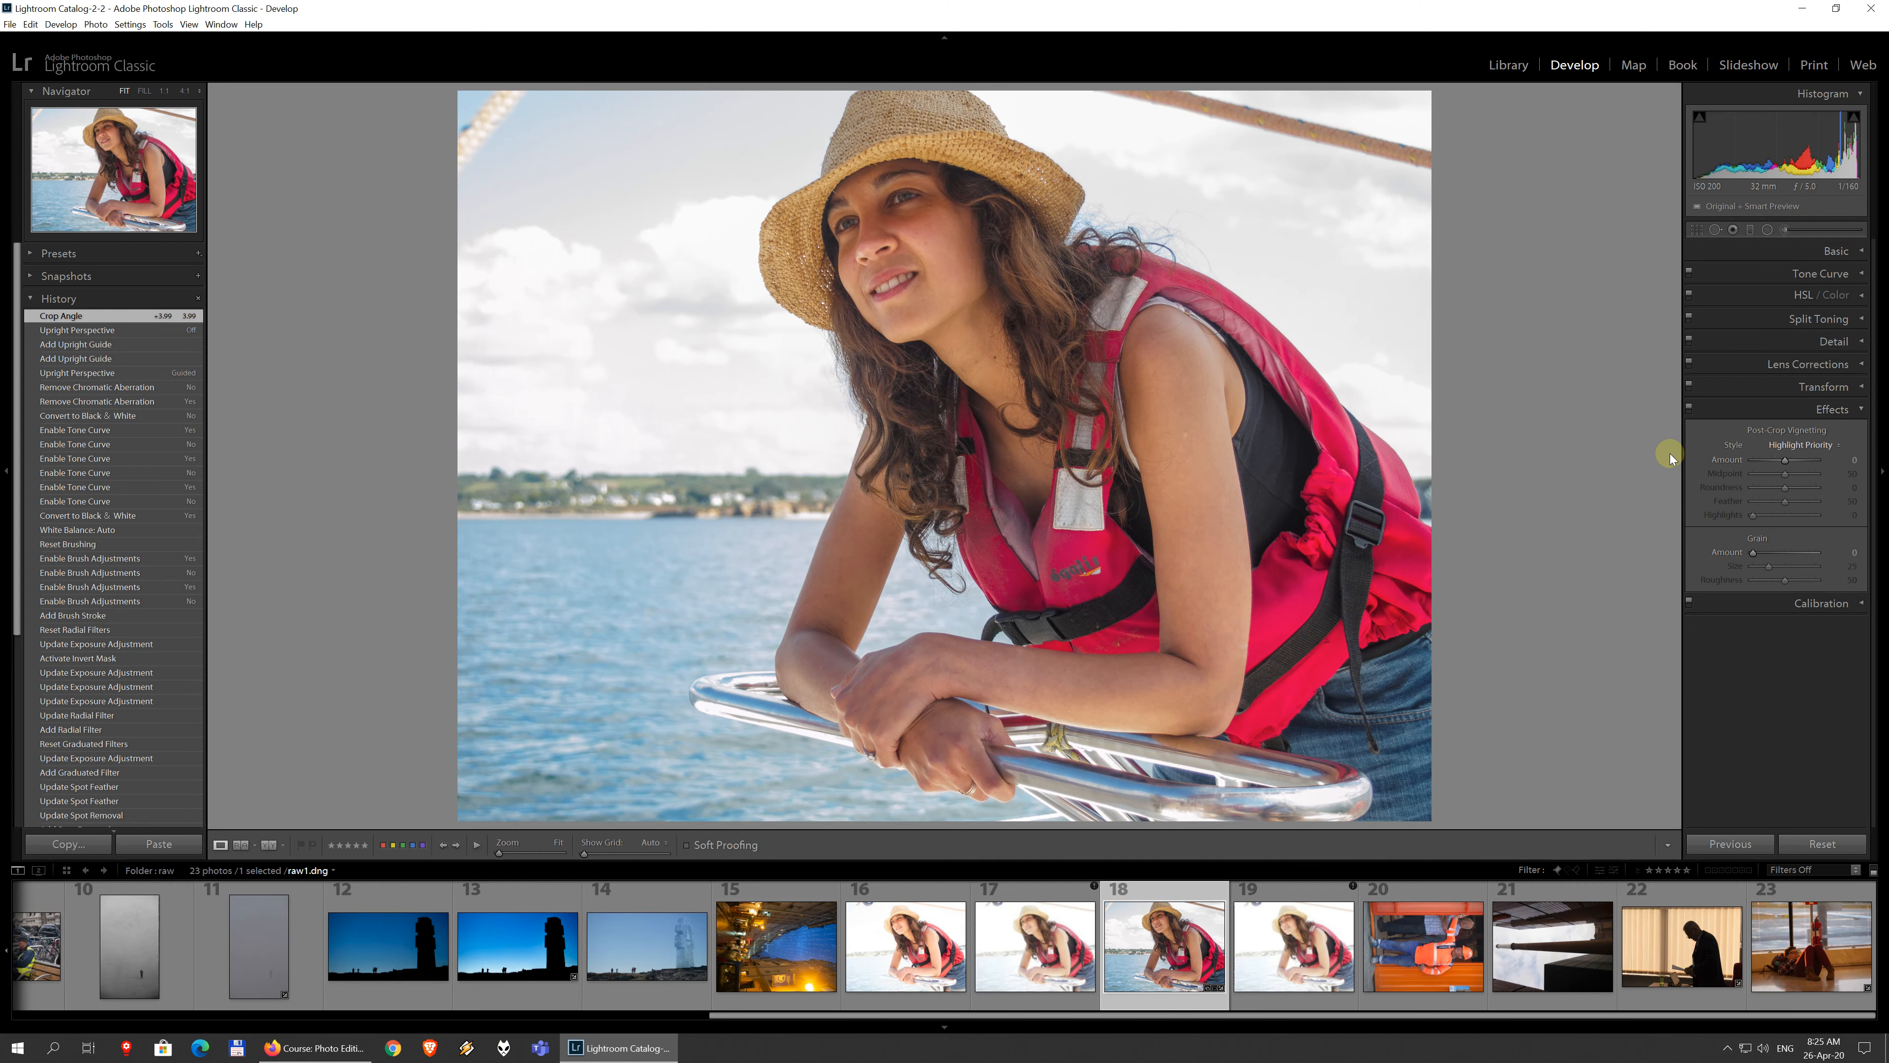
pyautogui.click(1860, 411)
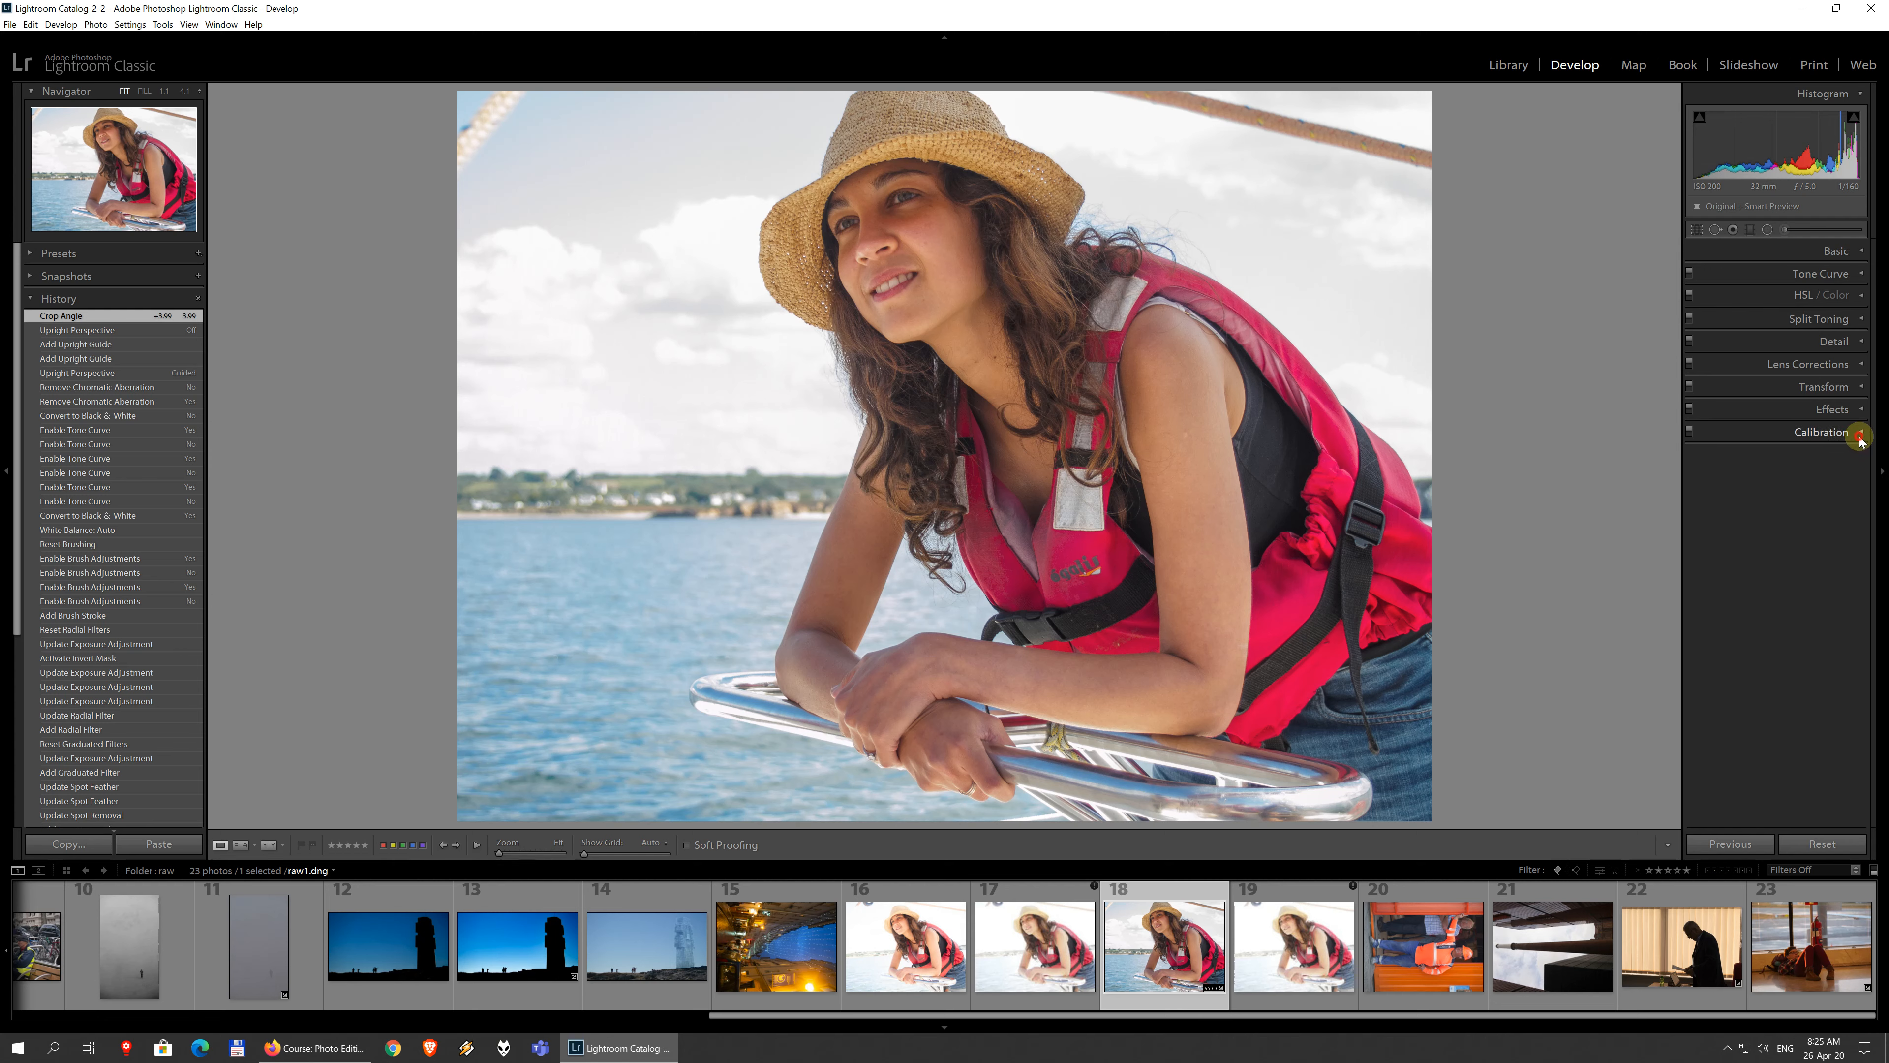
pyautogui.click(1861, 434)
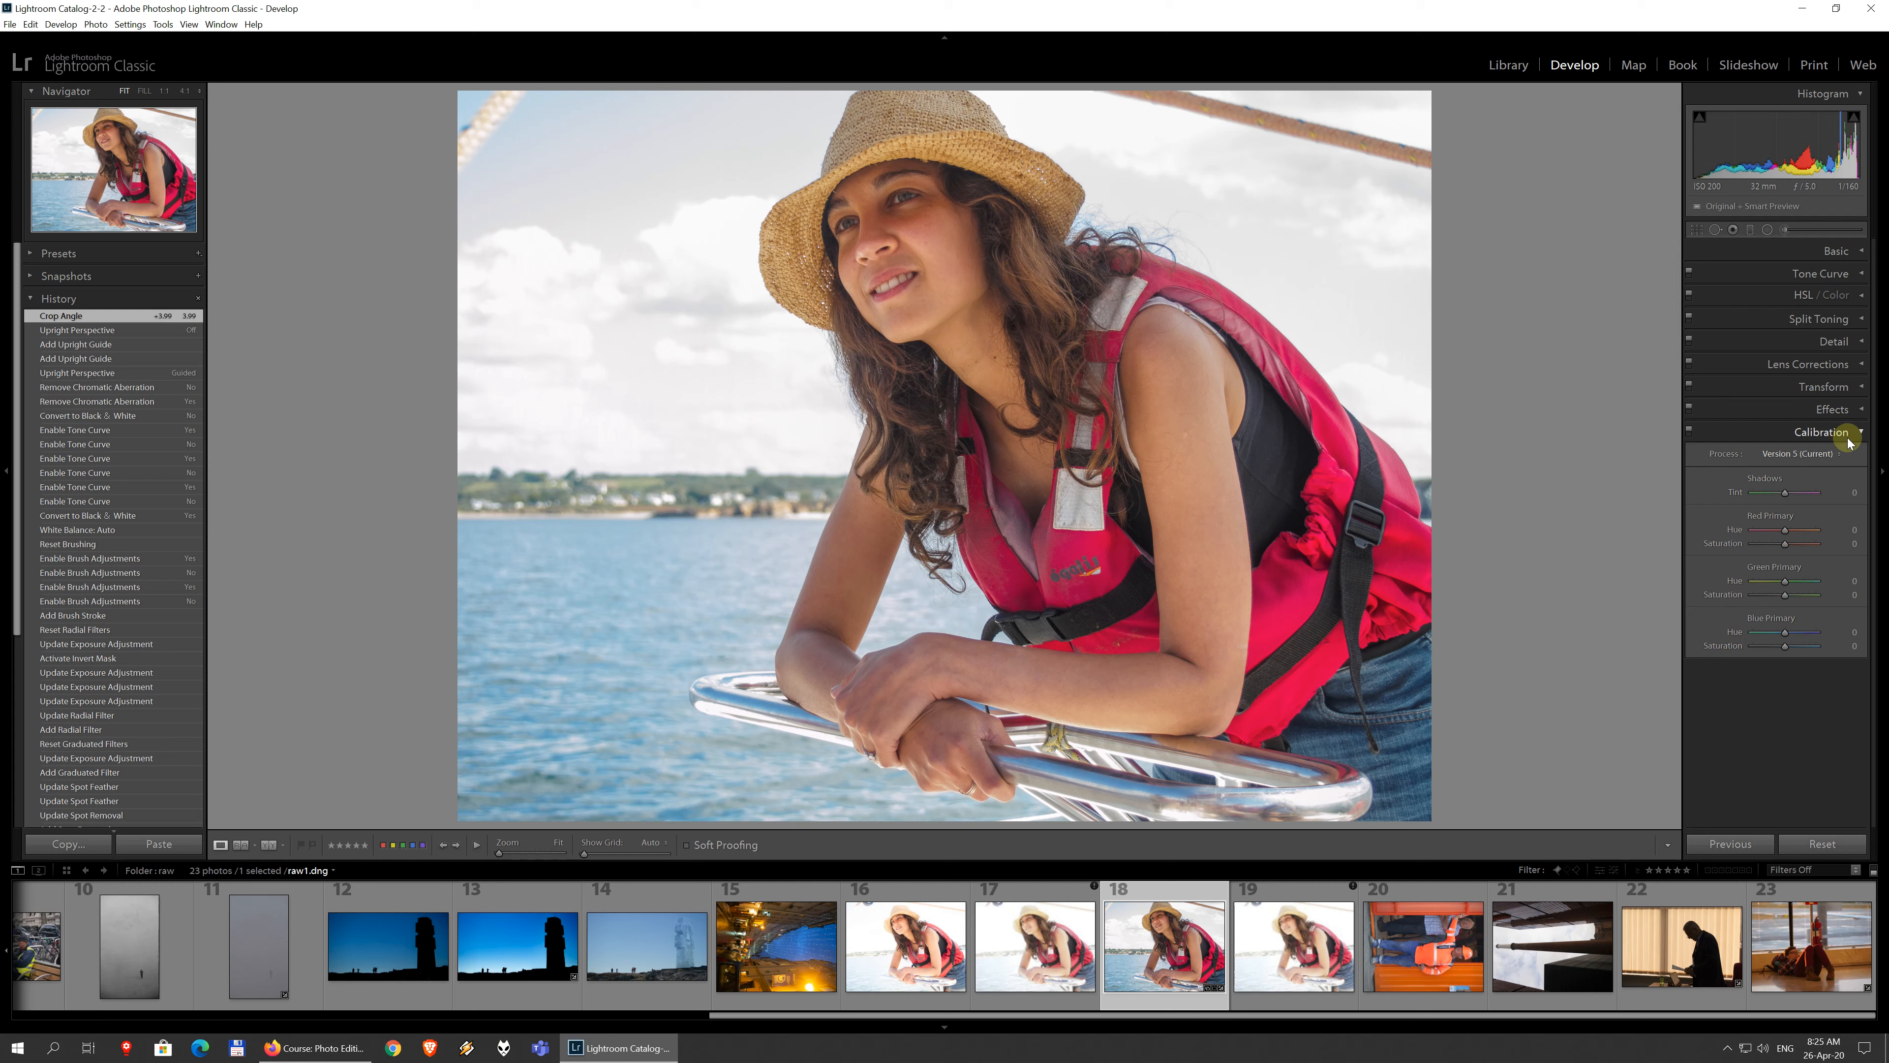
pyautogui.click(1861, 433)
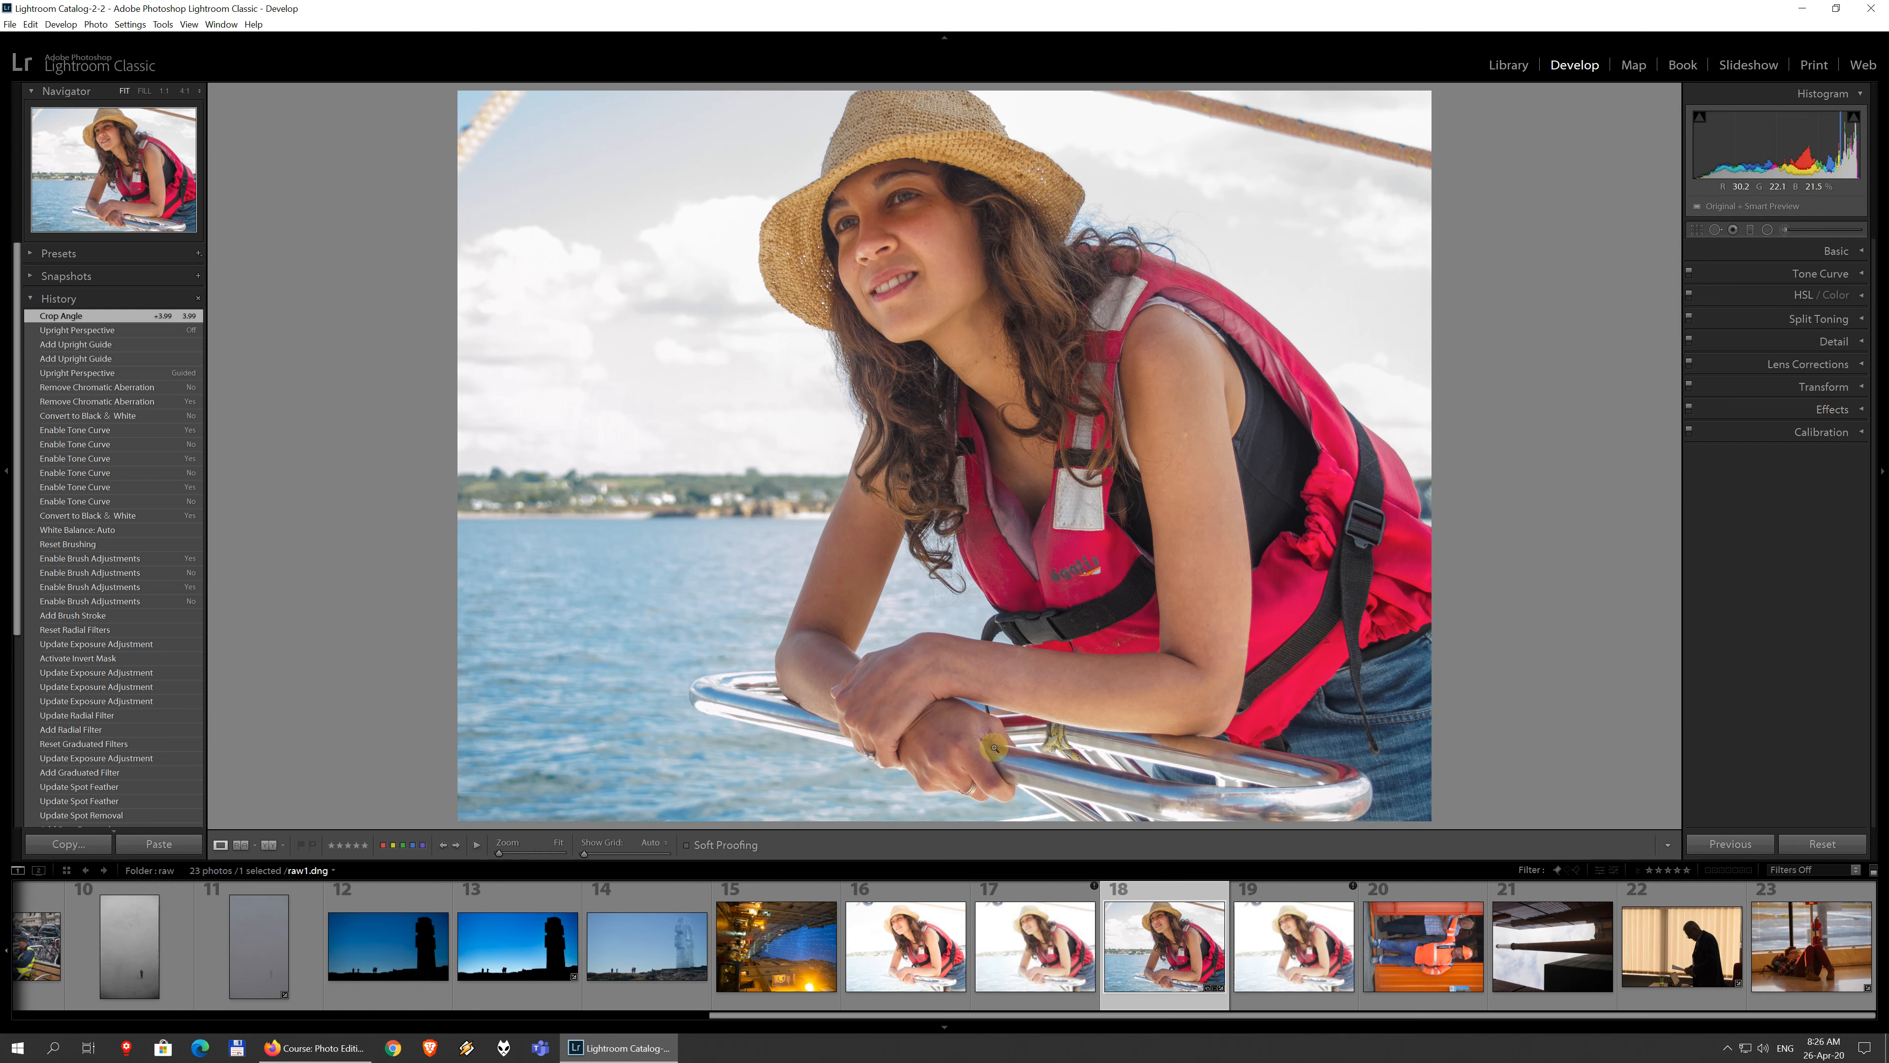
# Step: Try applying the previous photo's develop settings to this photo, and undo it
pyautogui.click(1758, 849)
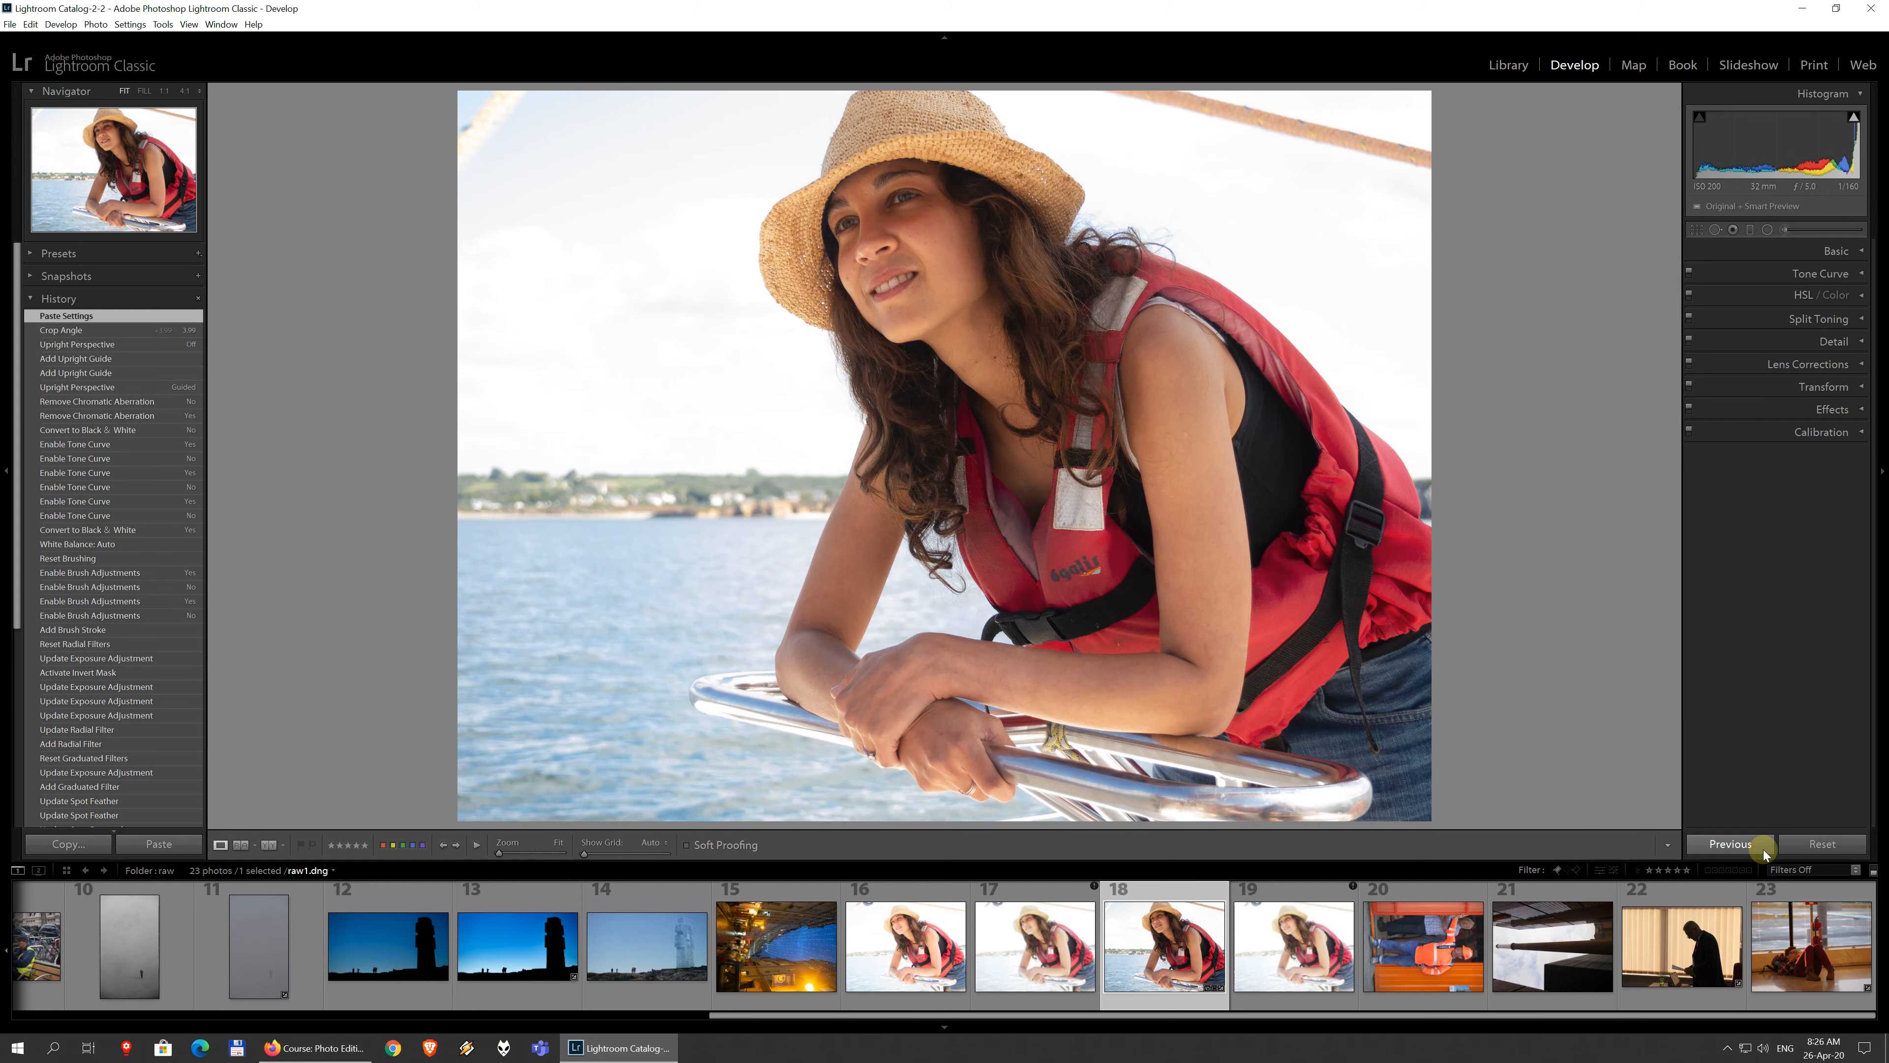
pyautogui.hotkey('ctrl', 'z')
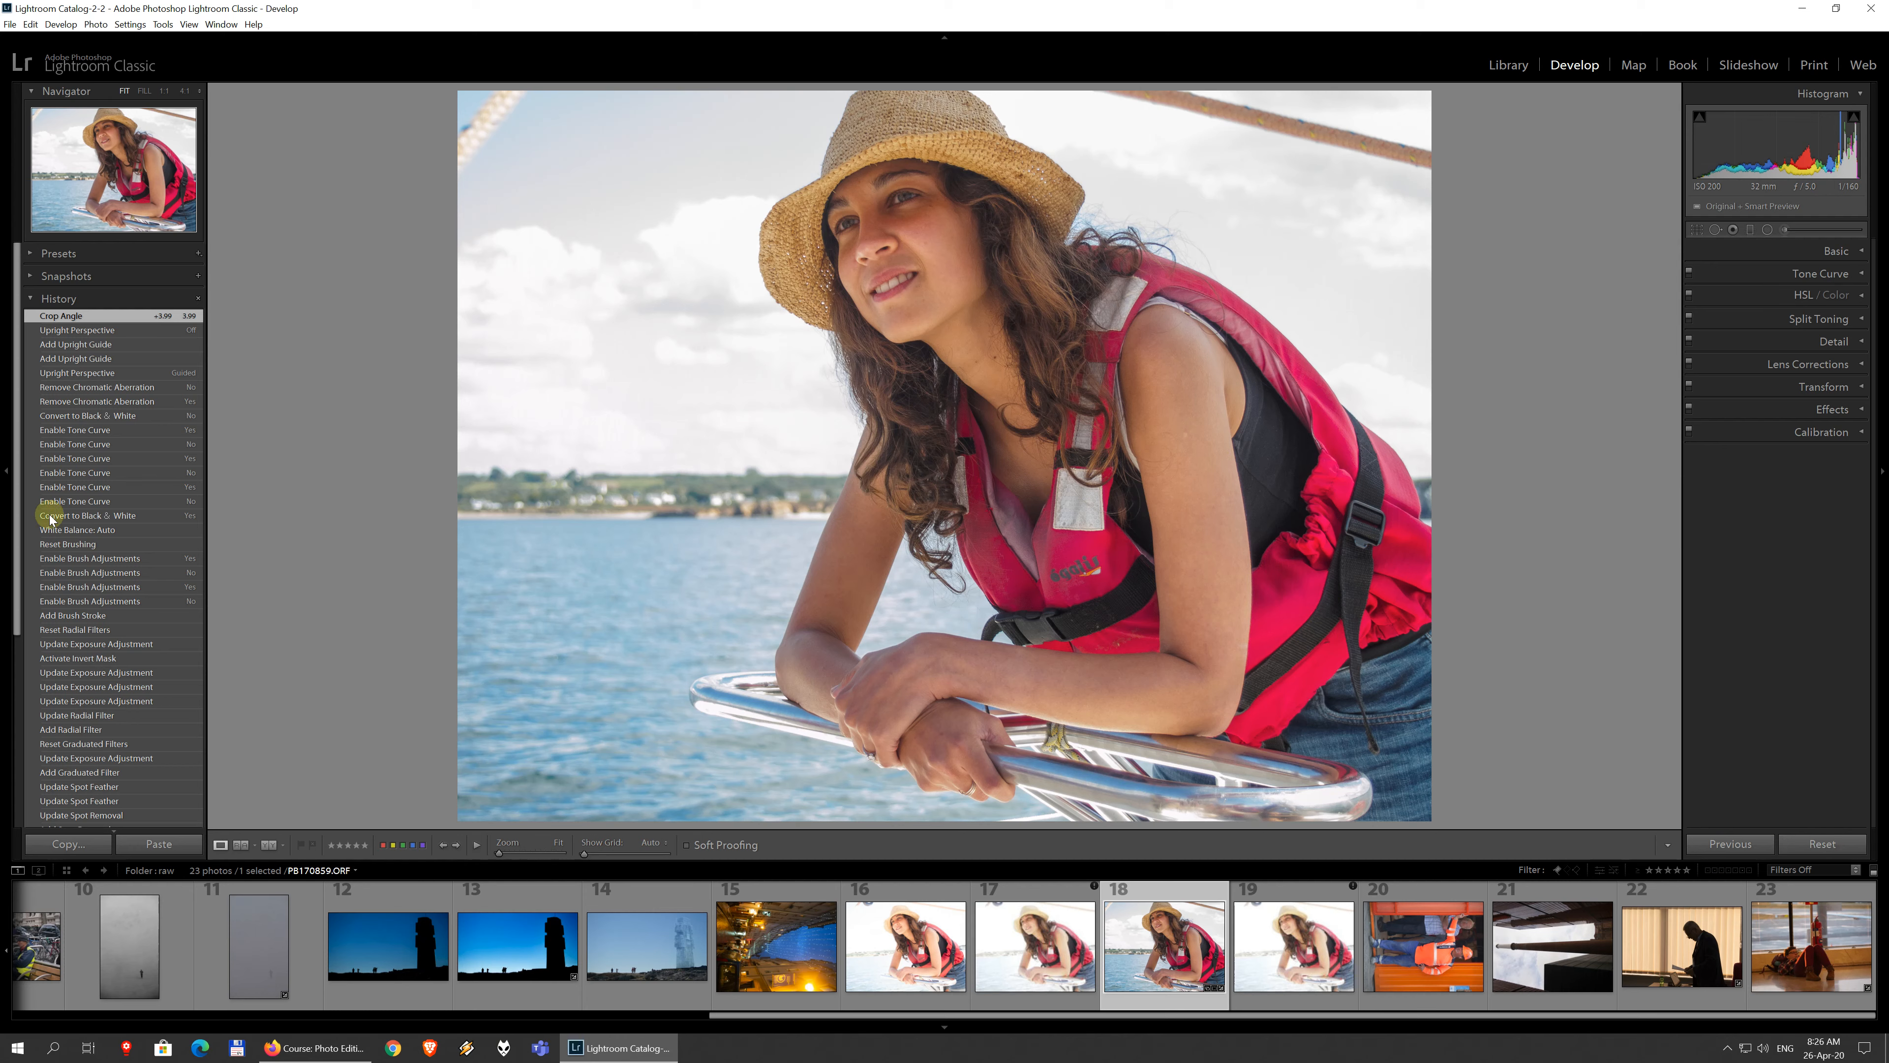
# Step: Copy the edited photo's develop settings with the current copy options and paste them onto the overexposed photo 16
pyautogui.click(84, 849)
pyautogui.moveTo(535, 147); pyautogui.dragTo(1361, 346)
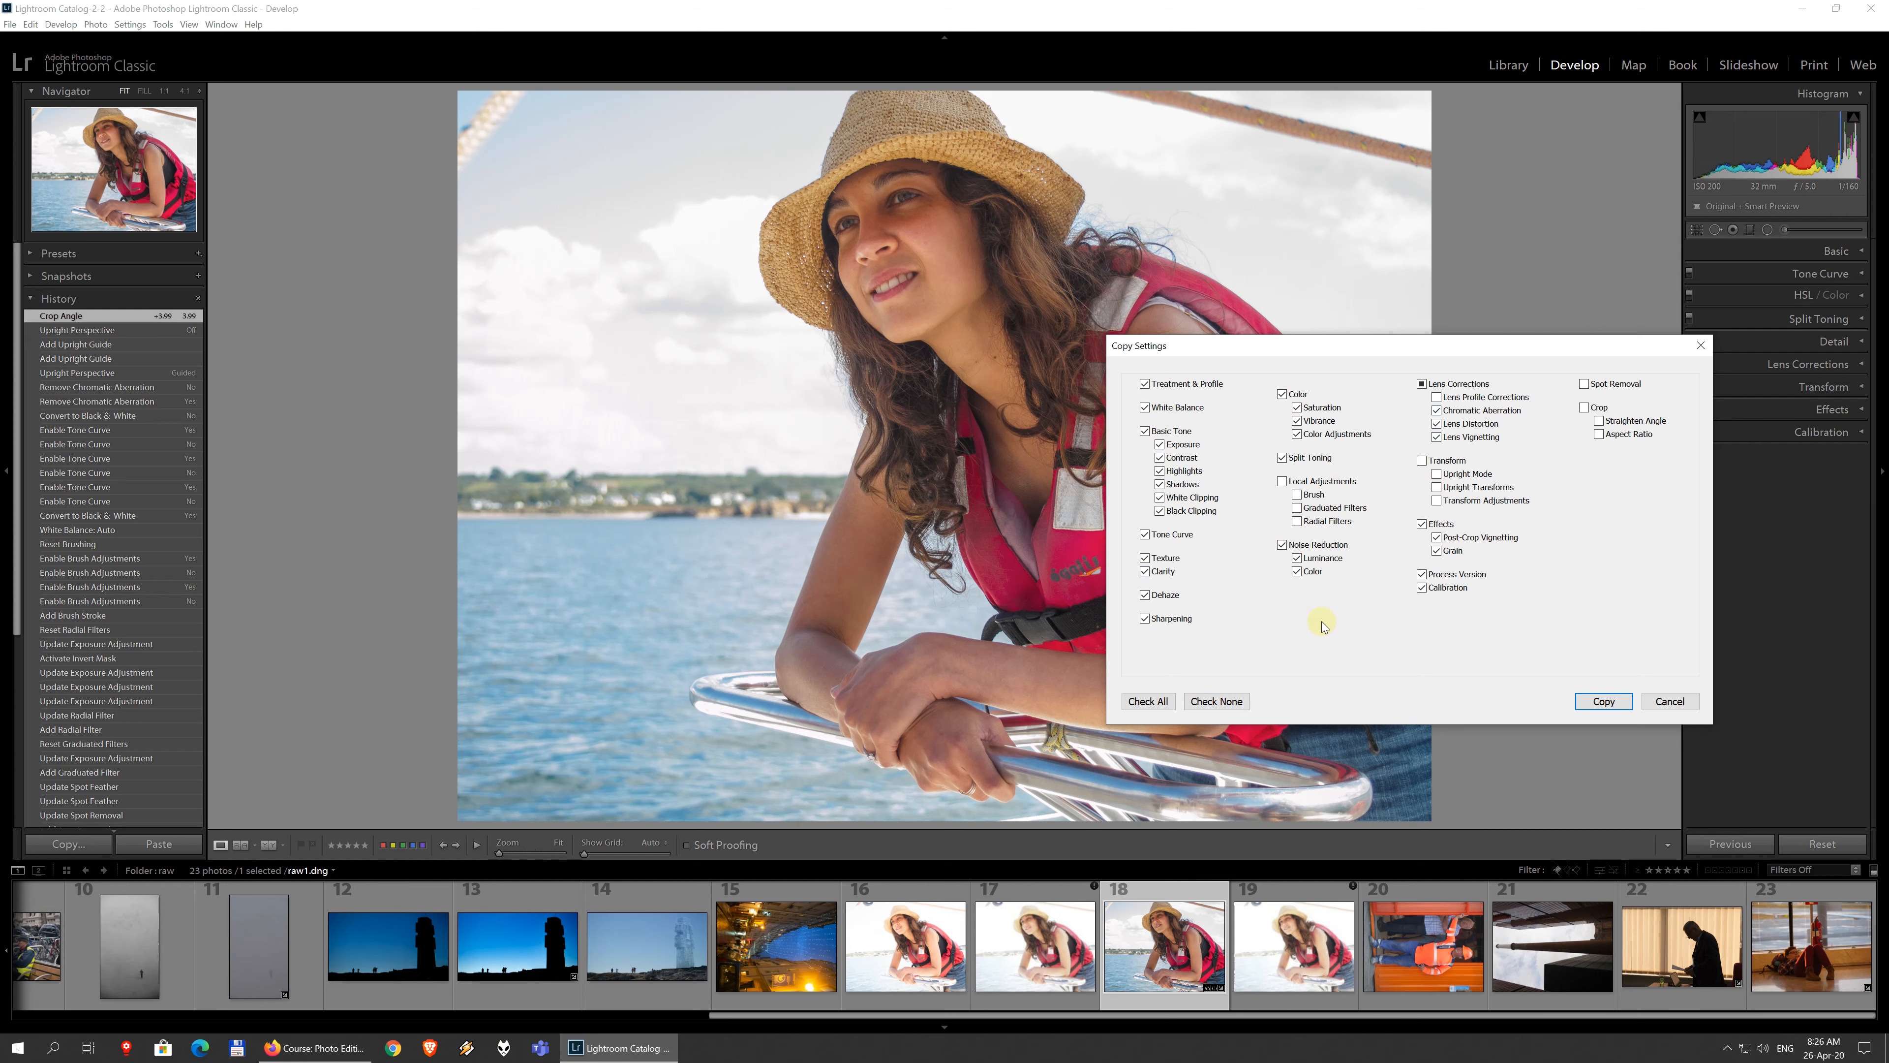
pyautogui.click(1605, 701)
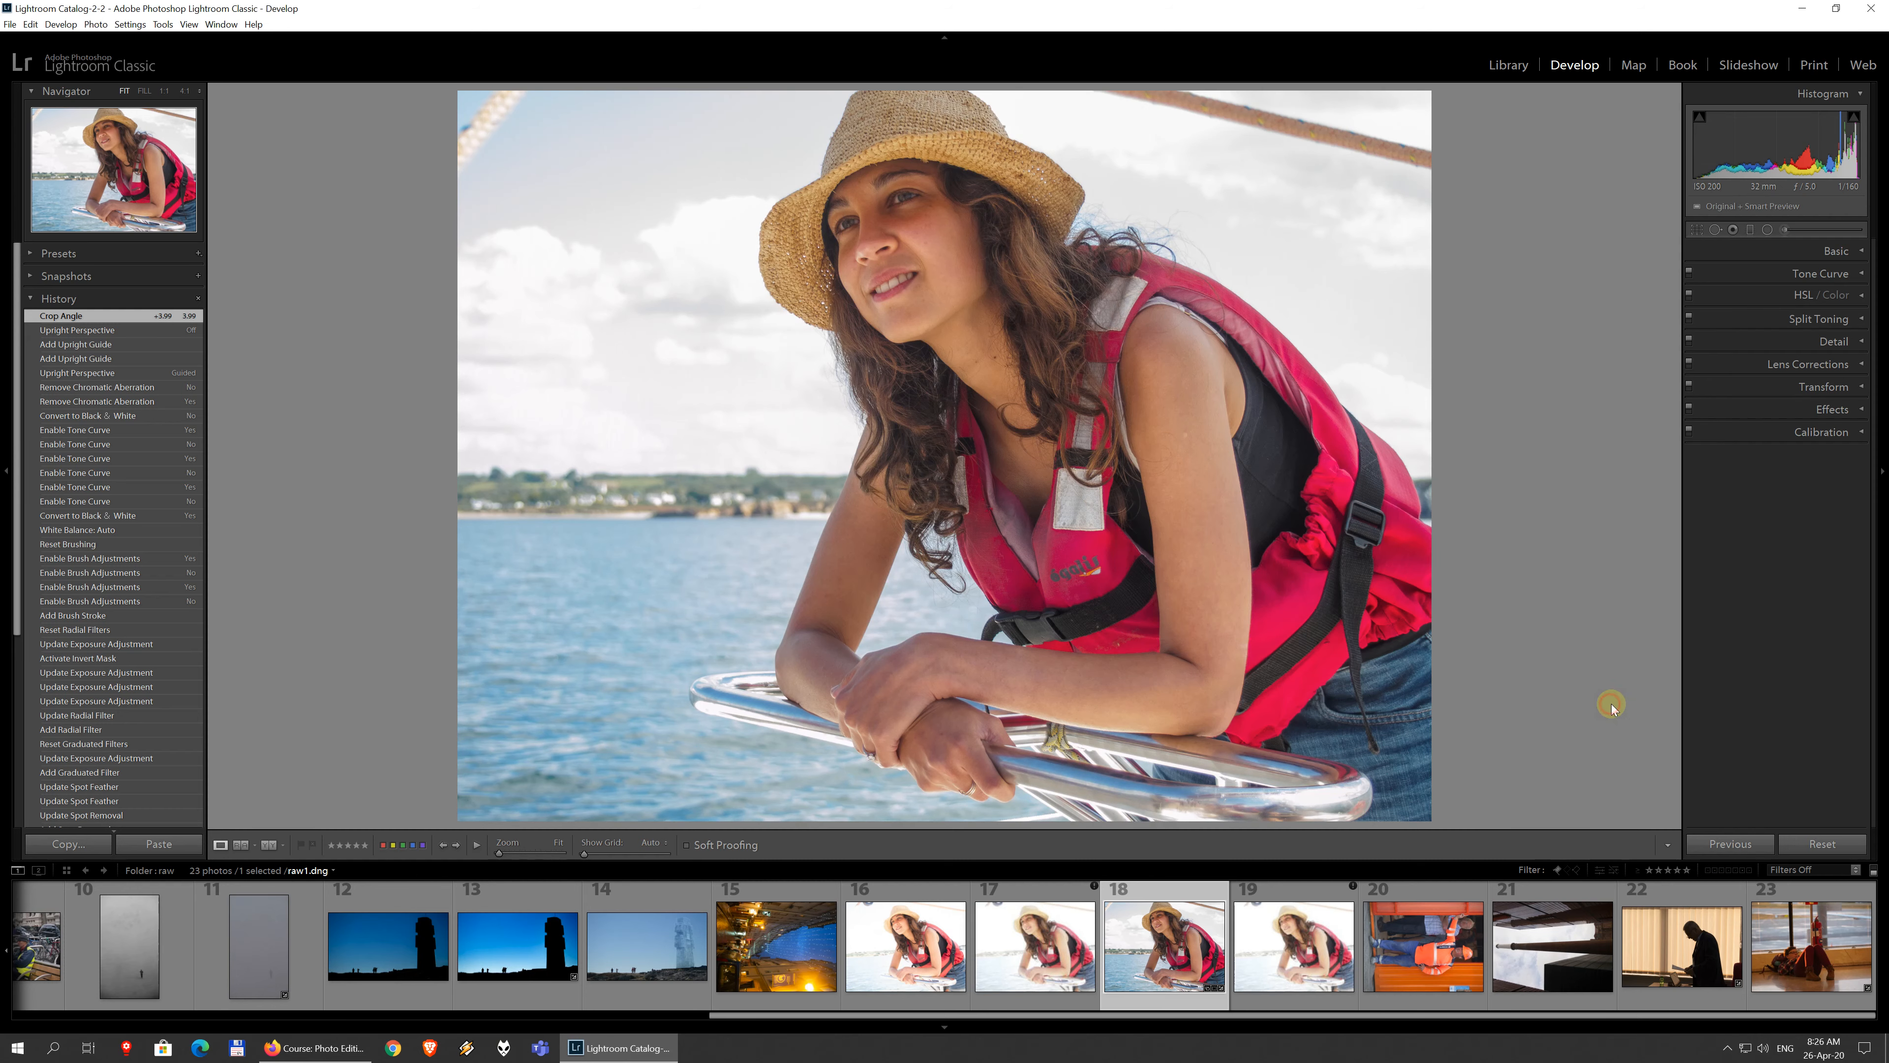
pyautogui.click(1023, 953)
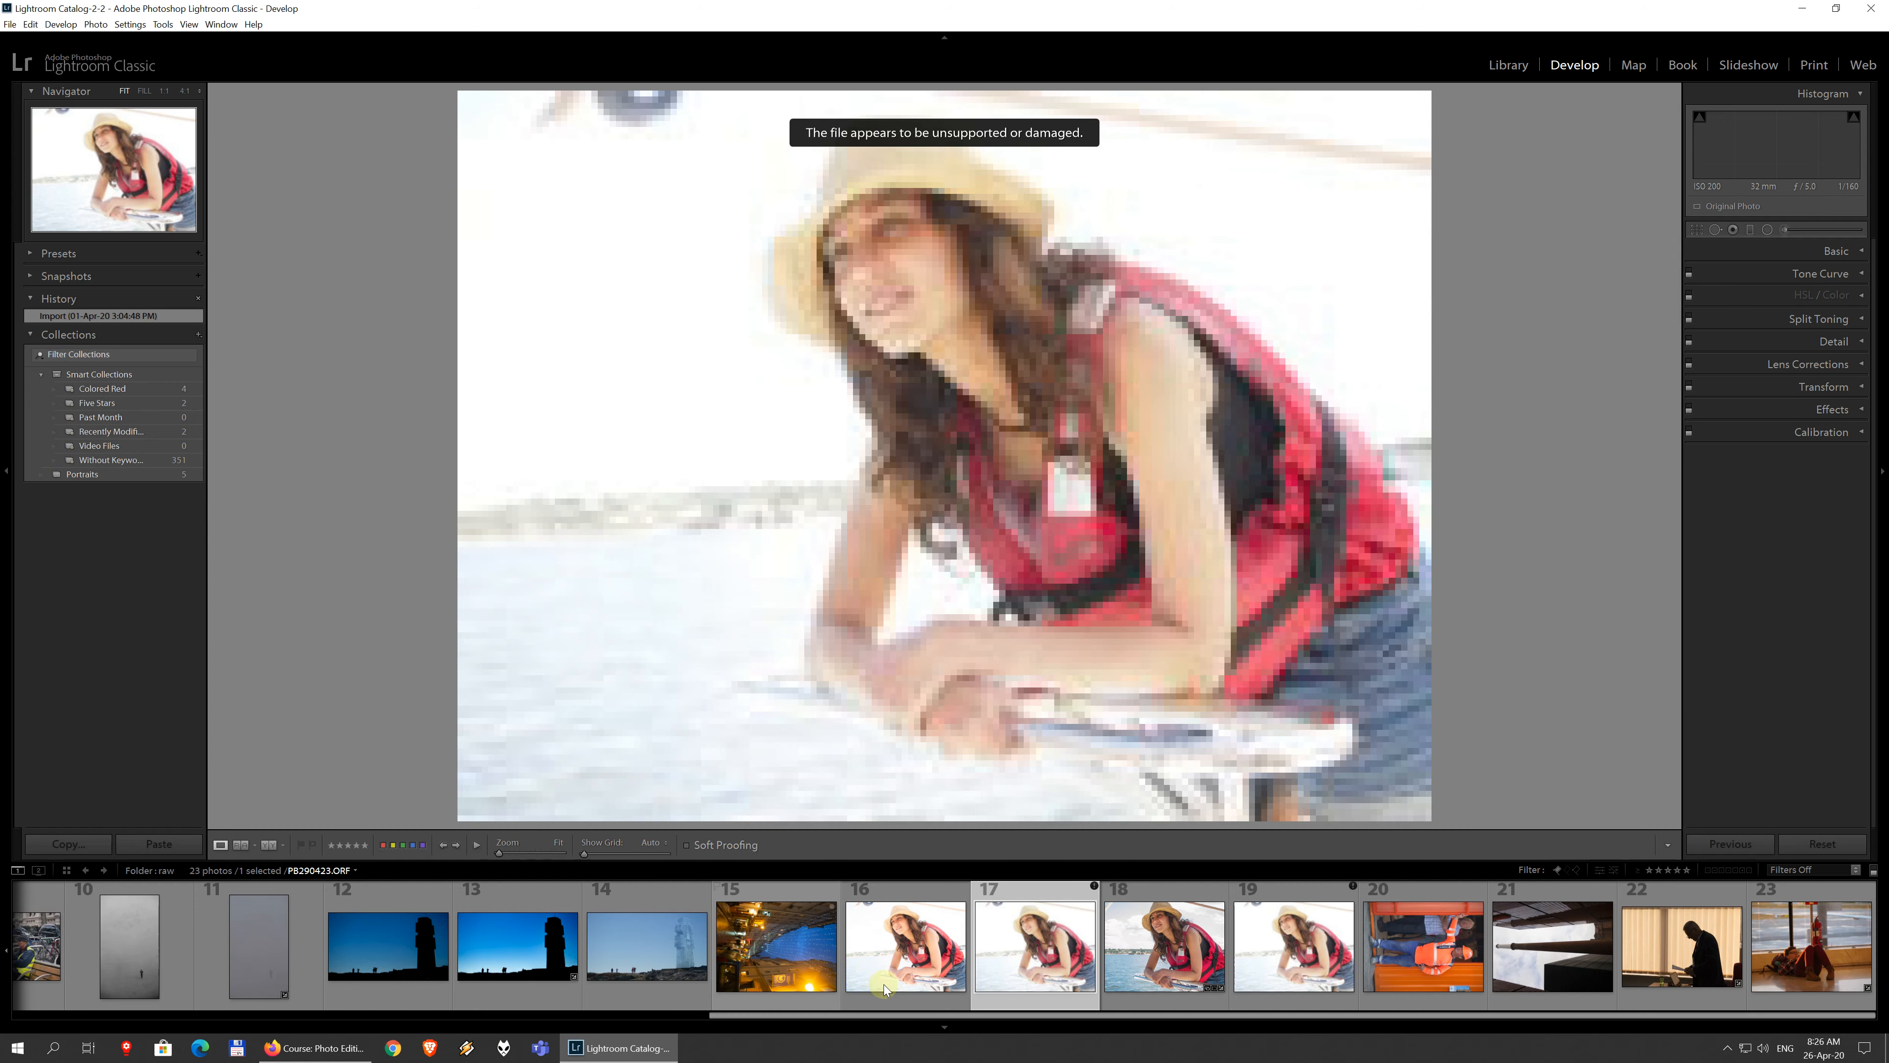
pyautogui.click(915, 946)
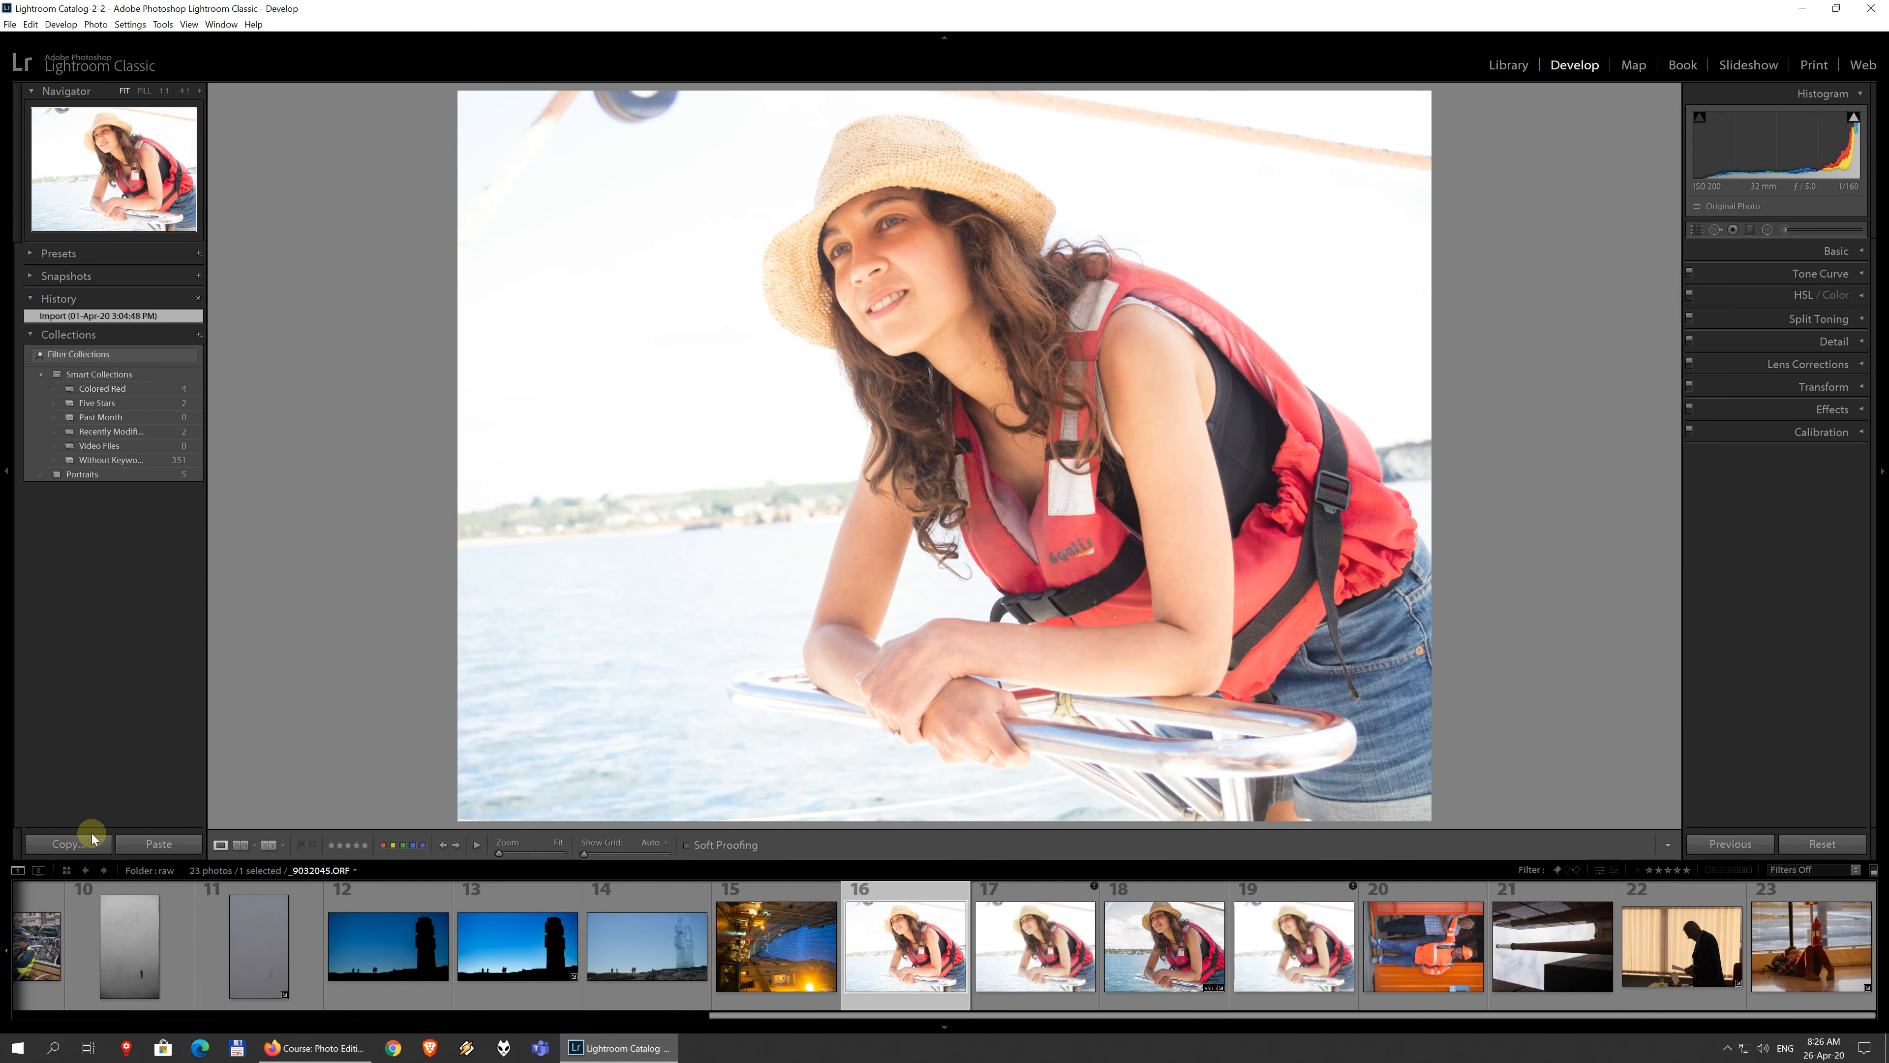
pyautogui.click(156, 845)
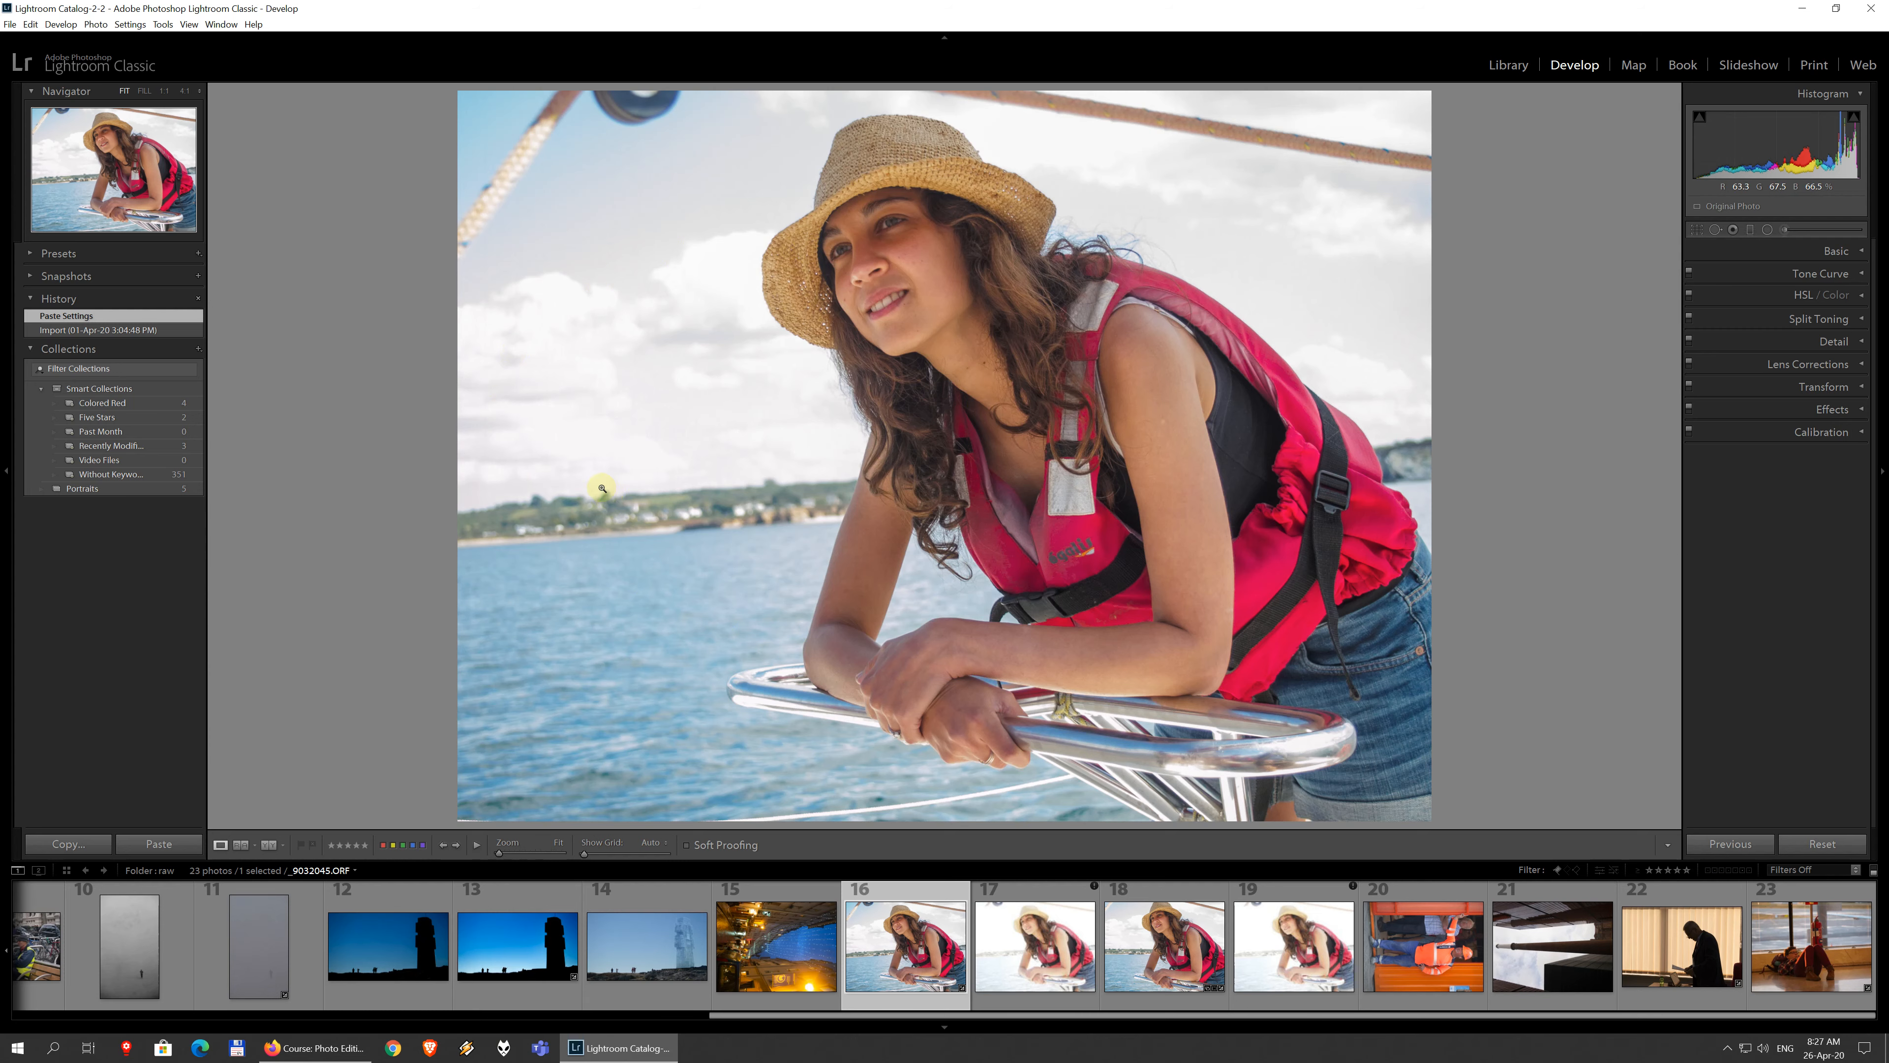
# Step: Return to edited photo 18, review which adjustments its copy options include, and cancel without copying
pyautogui.click(1170, 951)
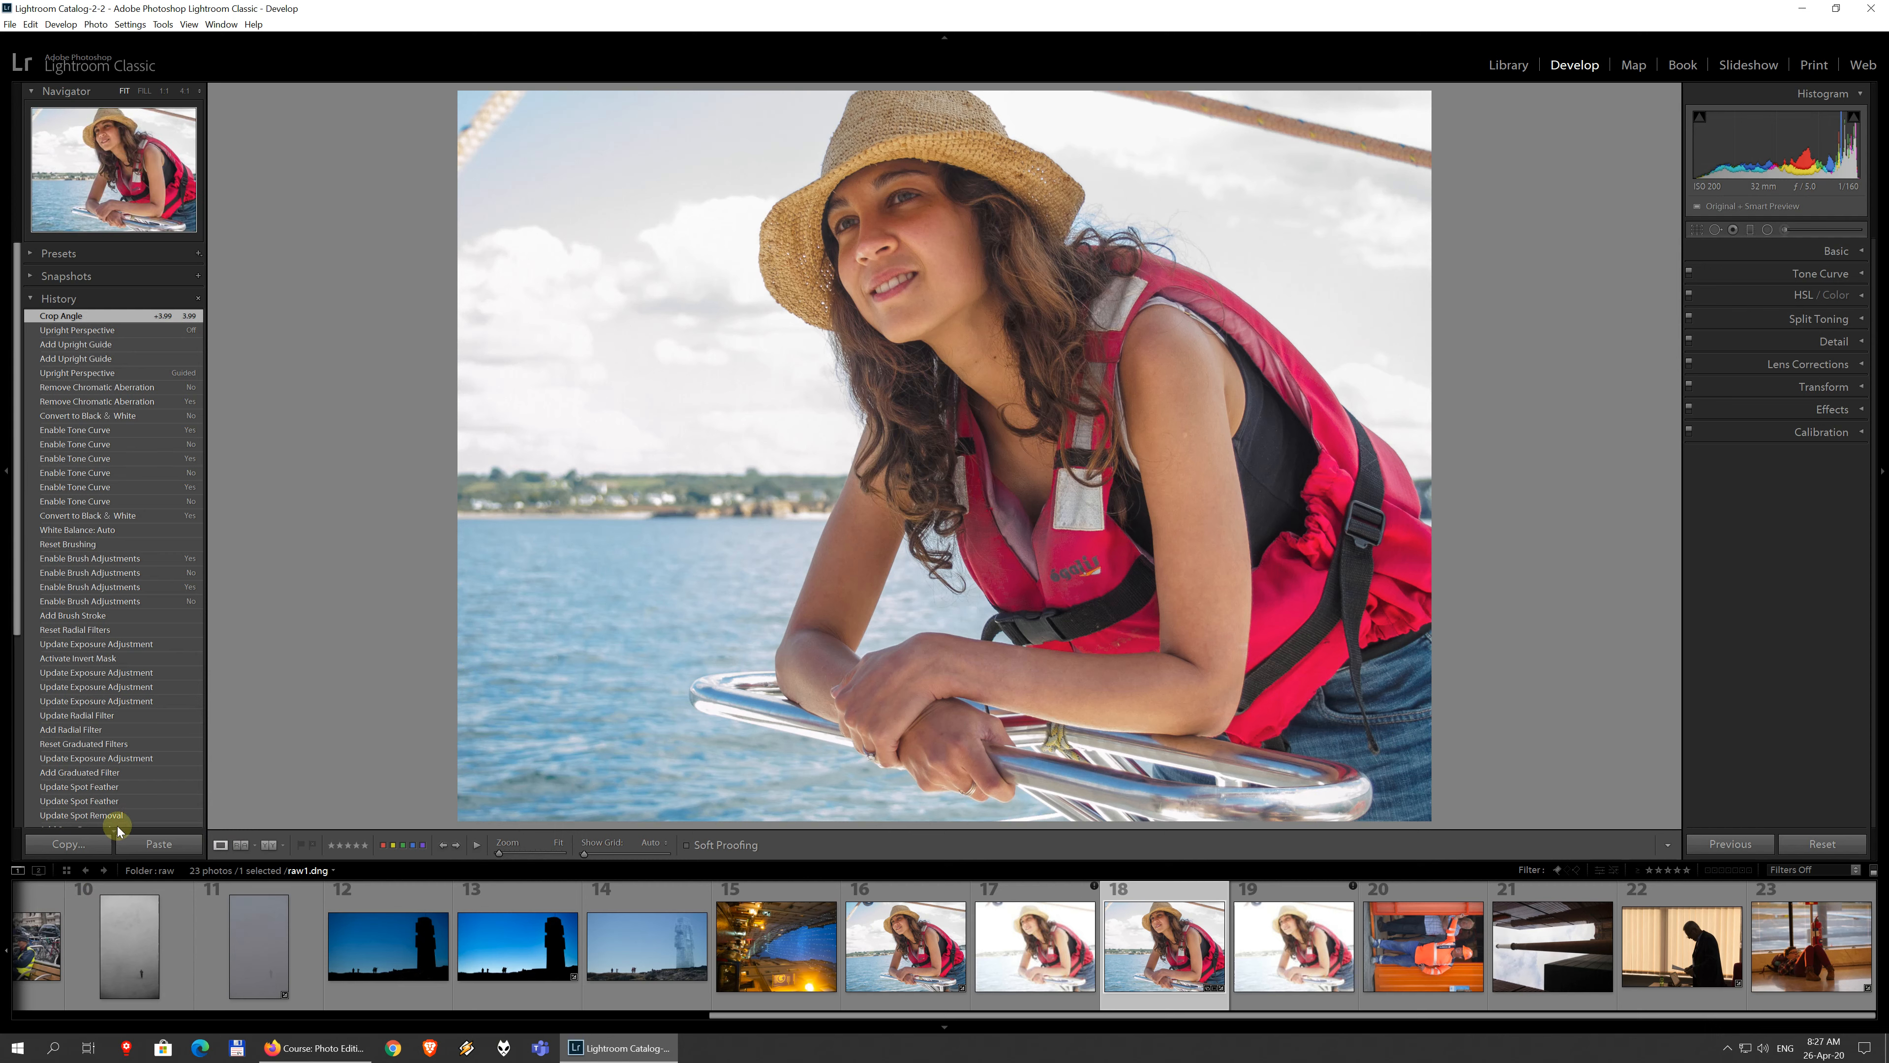
pyautogui.click(92, 845)
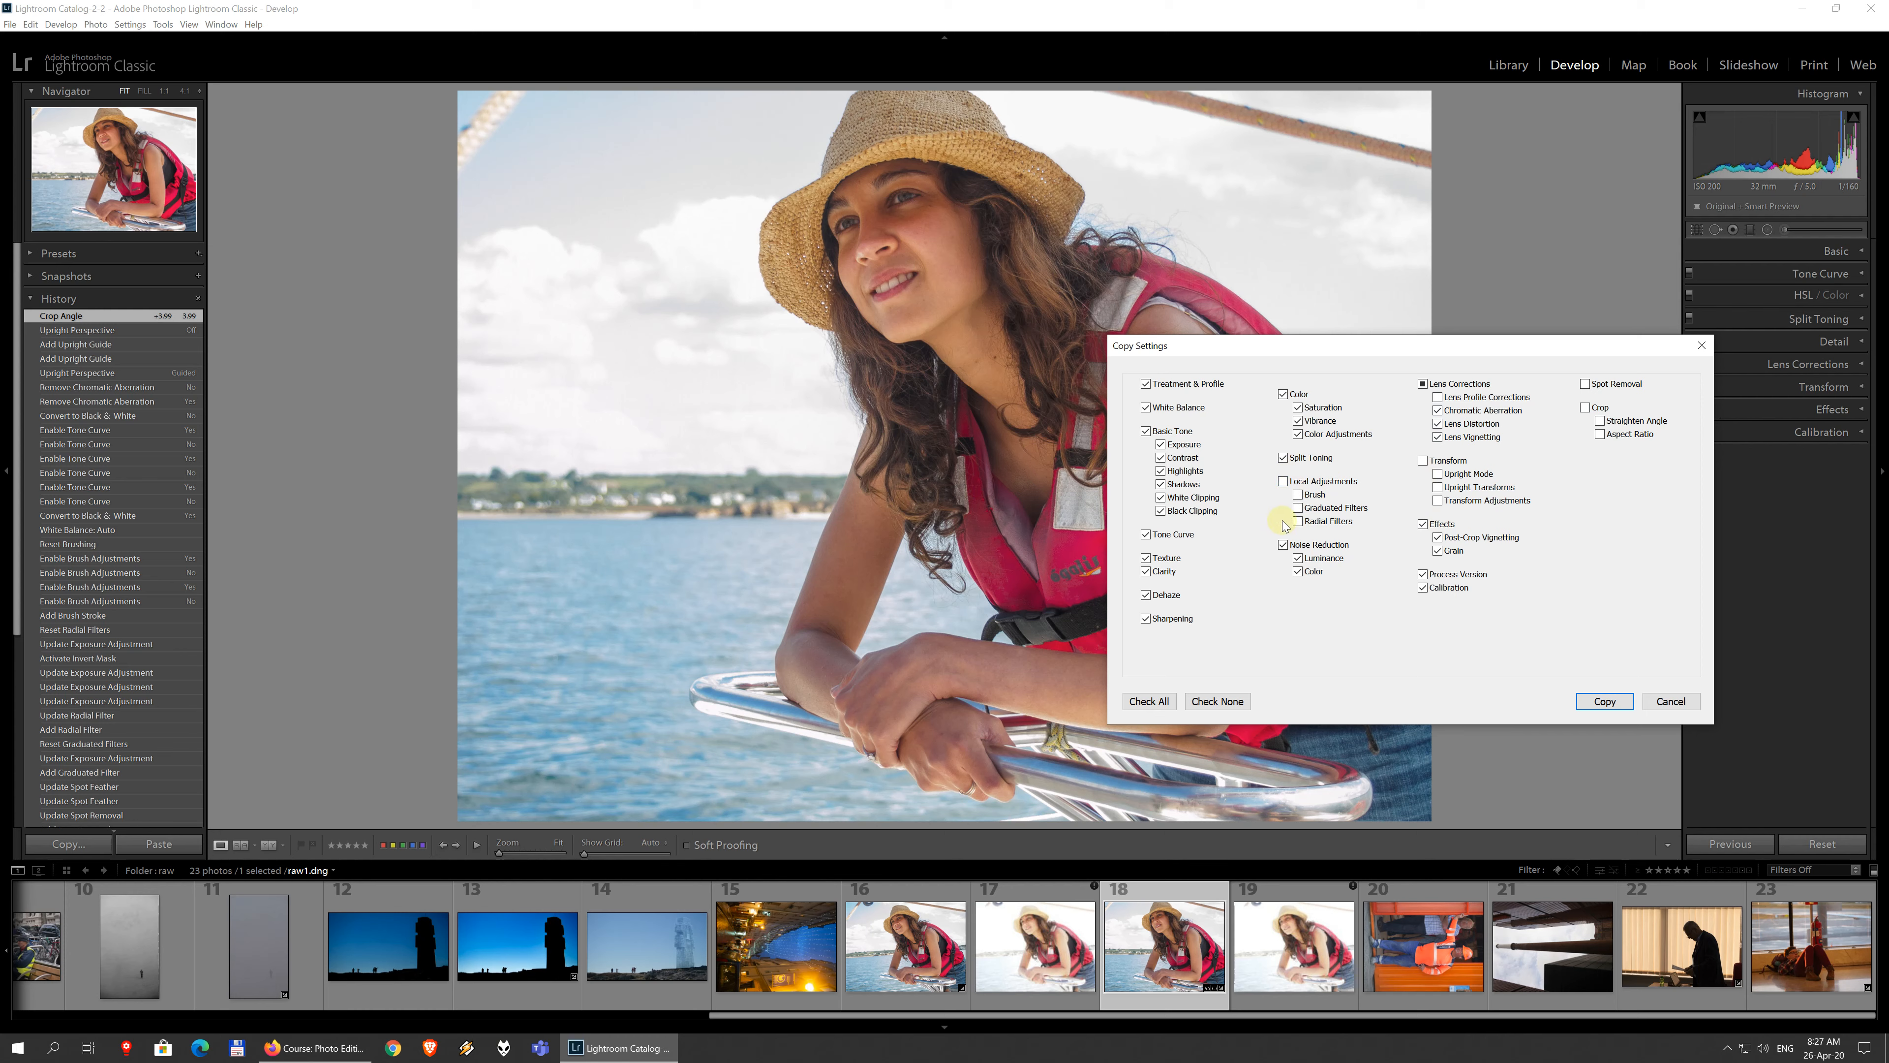
pyautogui.click(1680, 701)
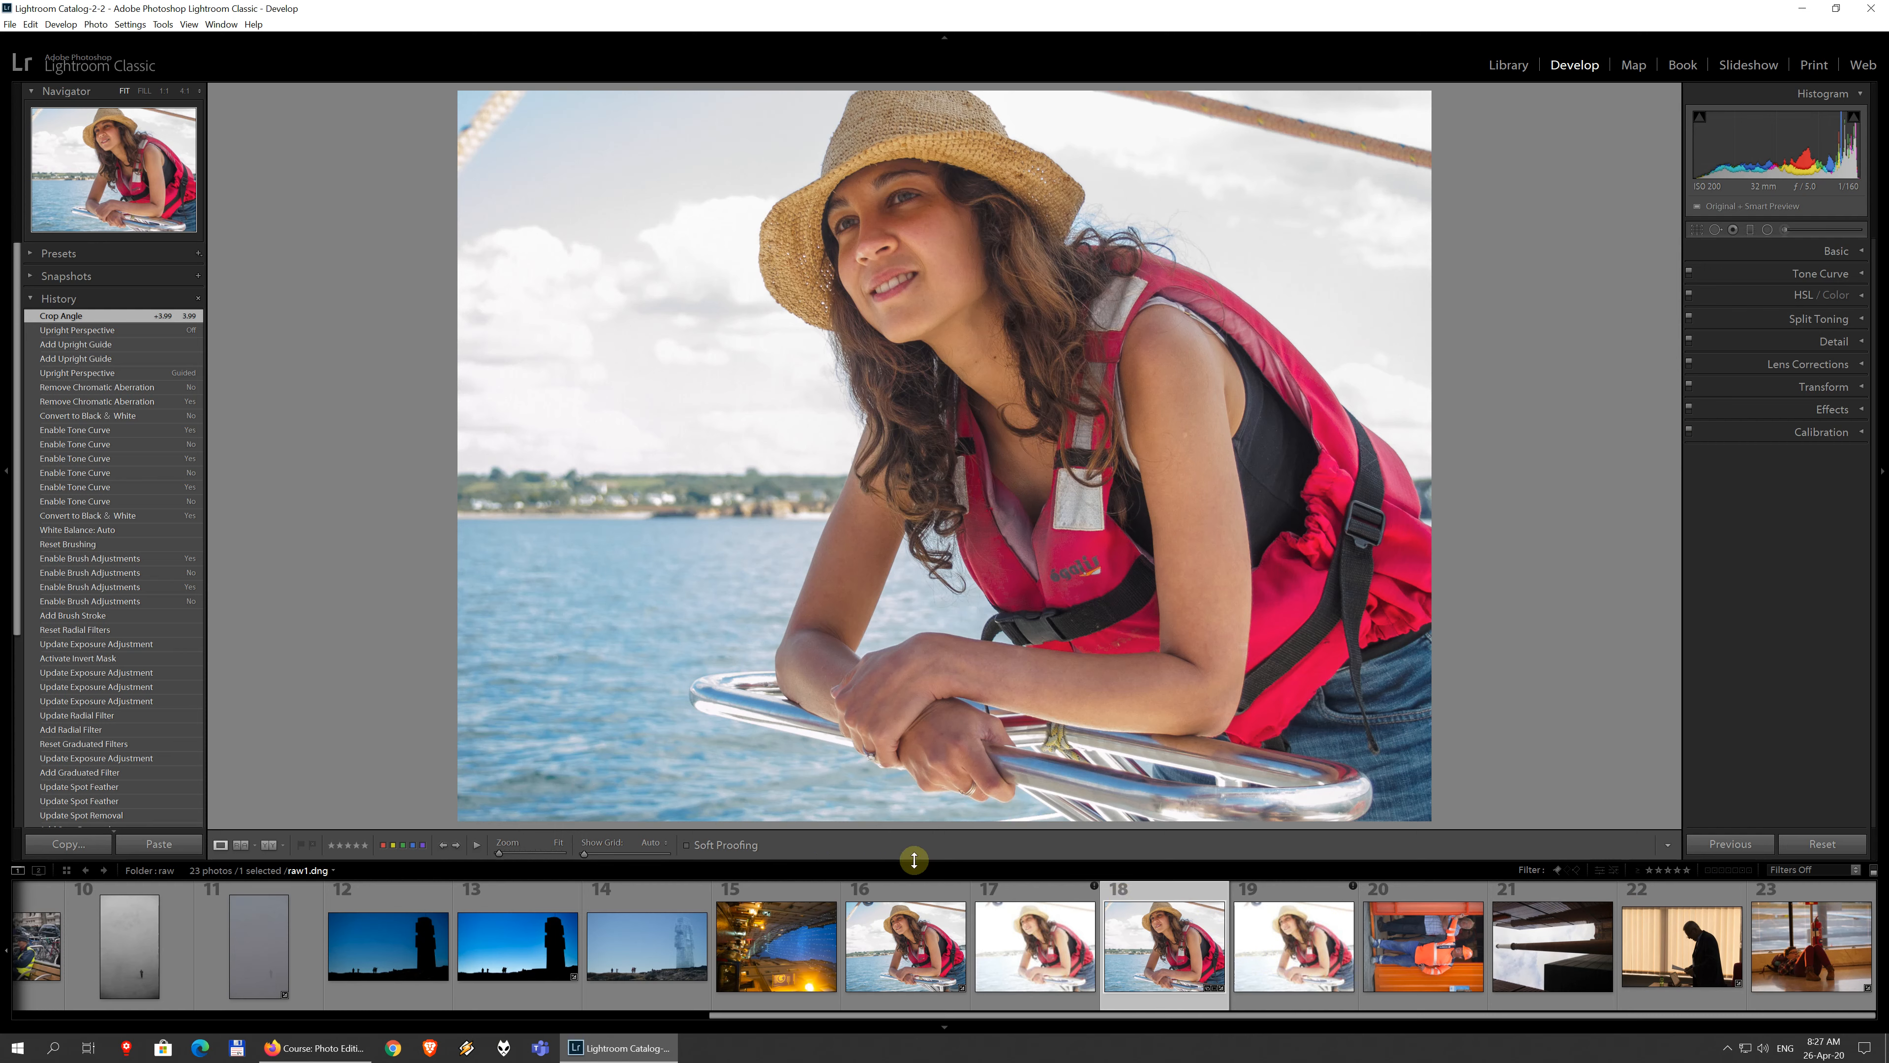
# Step: Adjust the overlay grid's size, try the Never display mode, and return the grid display to Auto
pyautogui.moveTo(584, 854)
pyautogui.mouseDown()
pyautogui.moveTo(628, 856)
pyautogui.moveTo(585, 855)
pyautogui.moveTo(607, 854)
pyautogui.mouseUp()
pyautogui.click(658, 843)
pyautogui.click(657, 865)
pyautogui.click(656, 843)
pyautogui.click(638, 890)
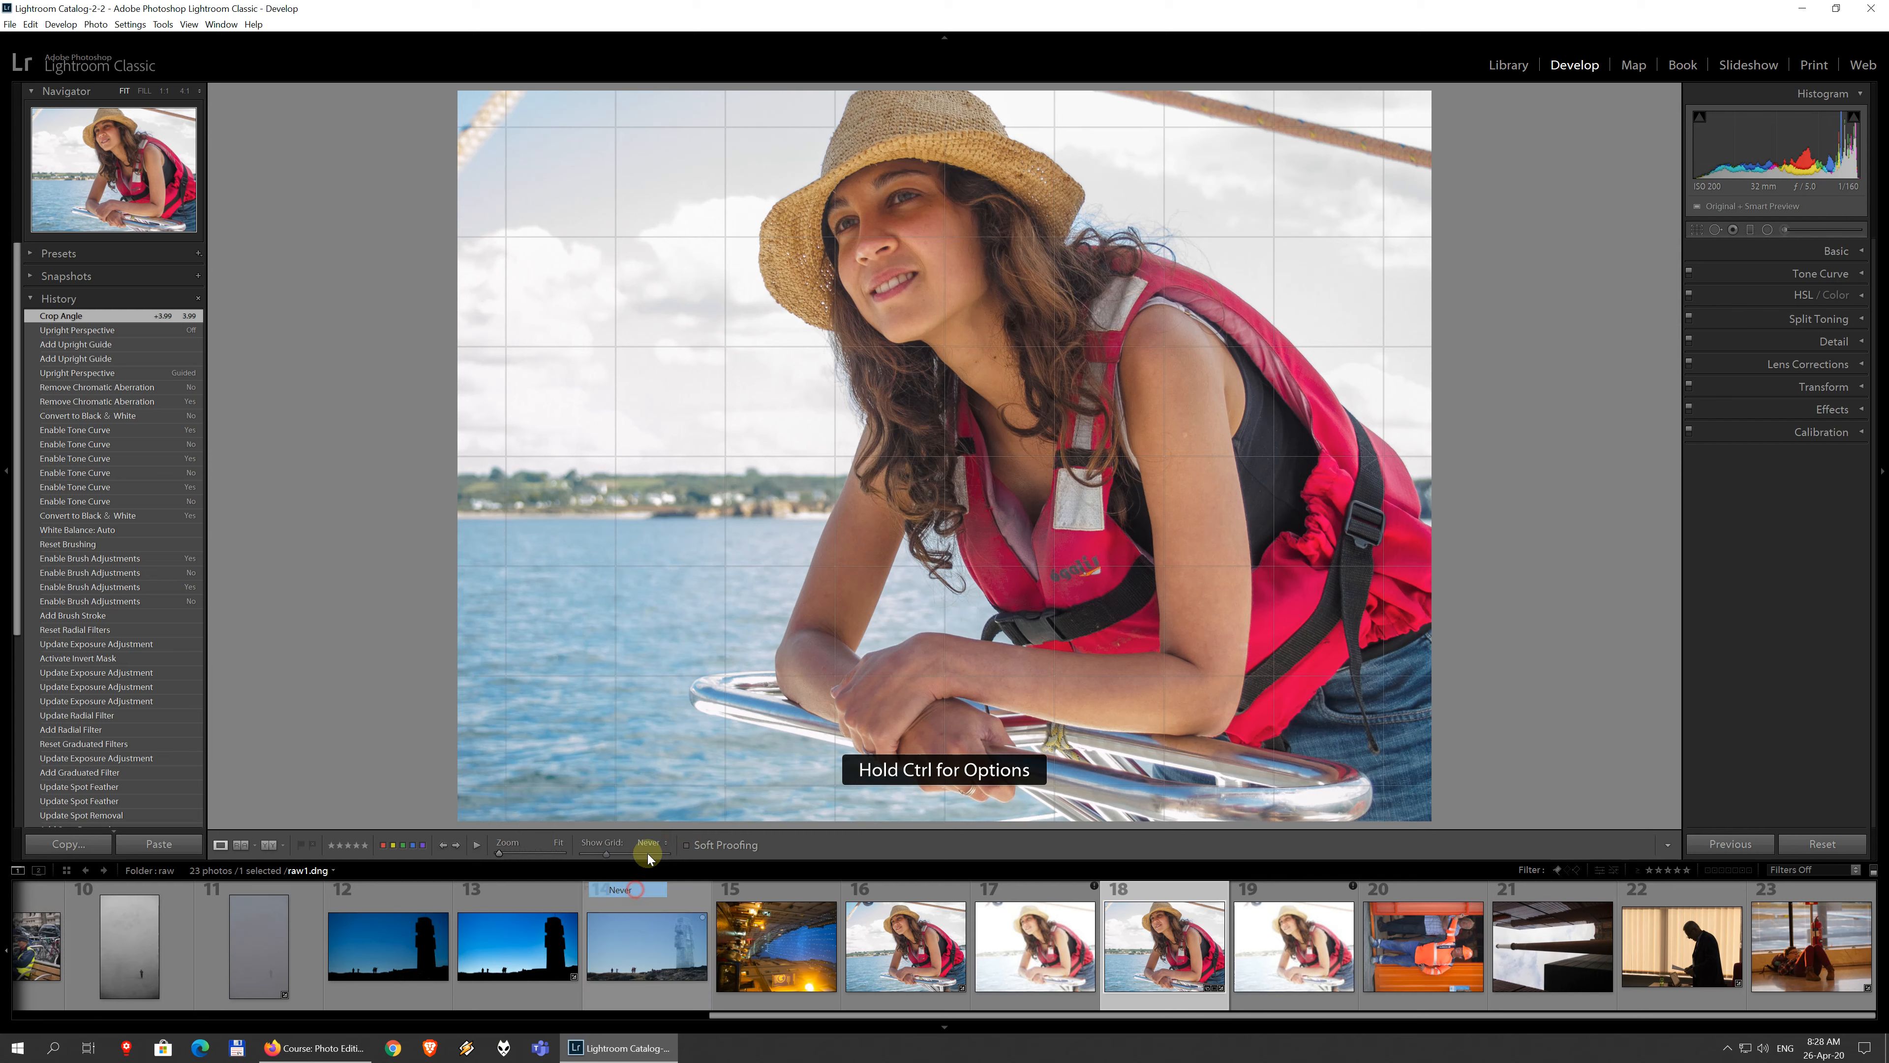
pyautogui.click(655, 843)
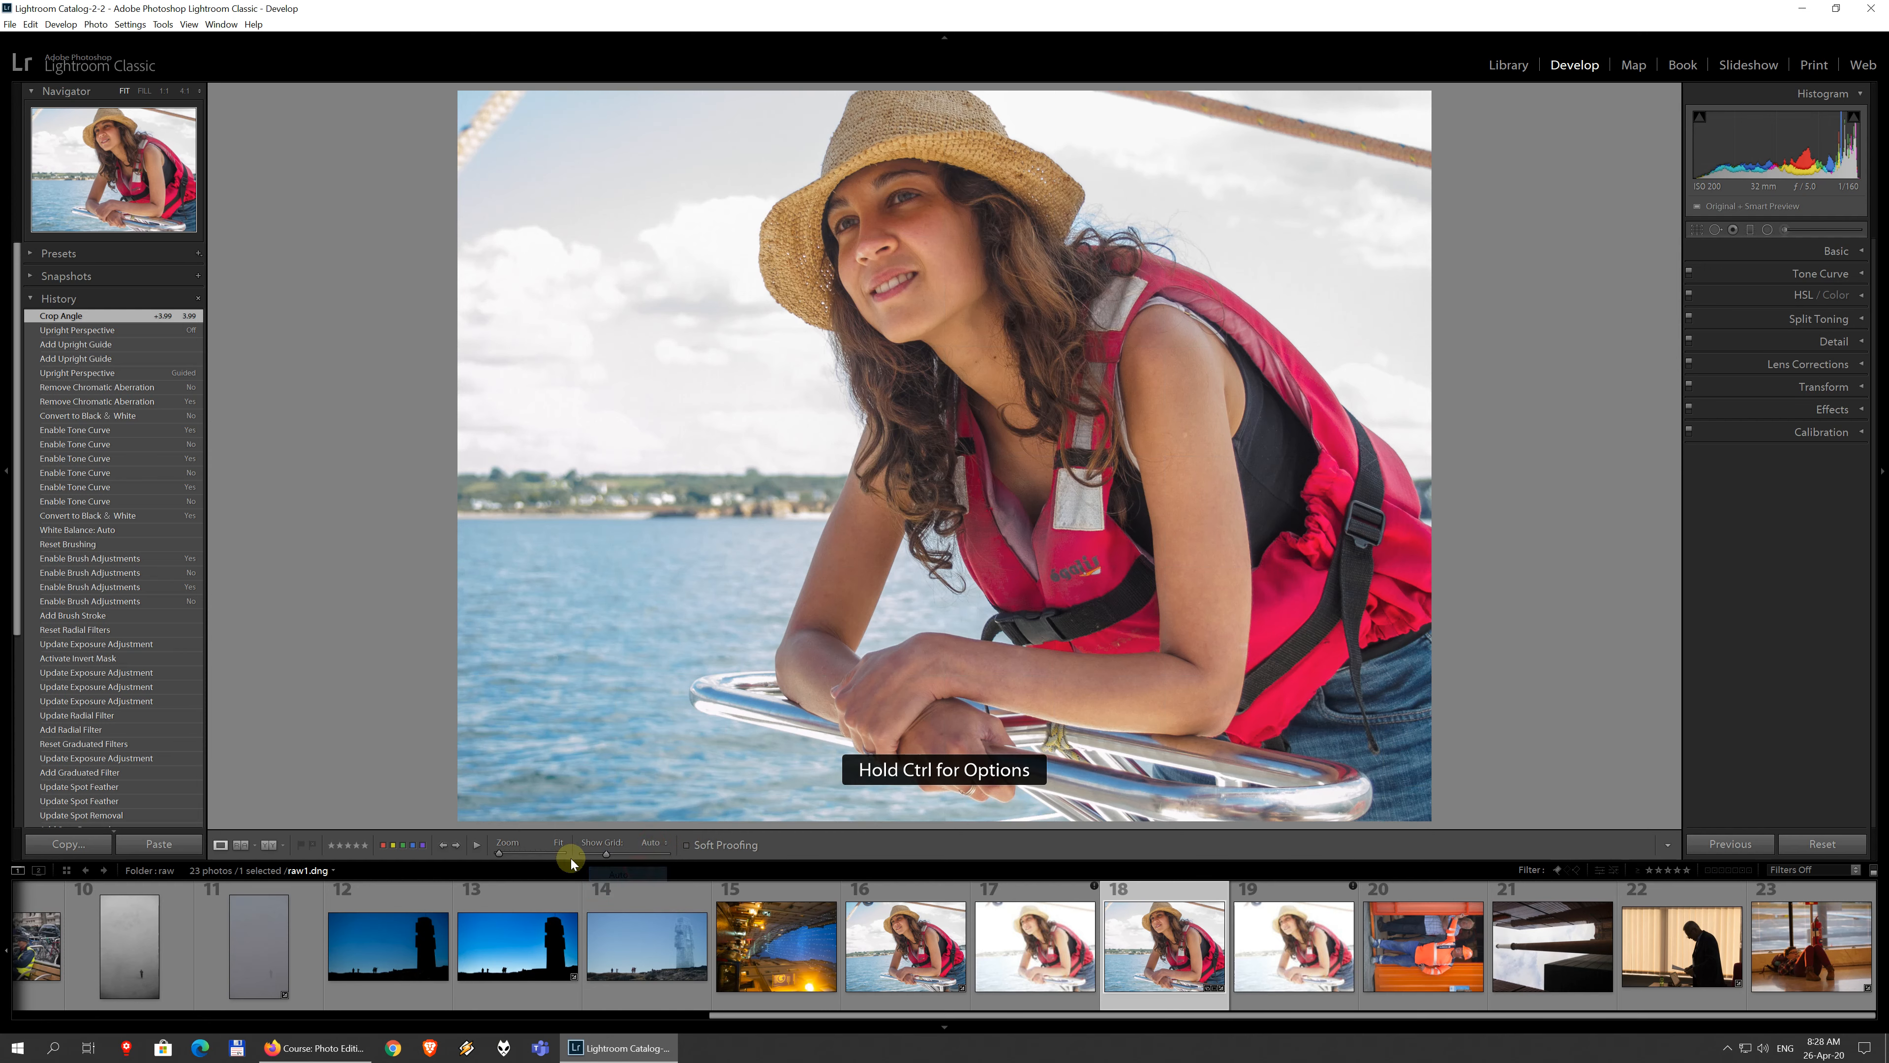
pyautogui.moveTo(606, 855); pyautogui.dragTo(492, 857)
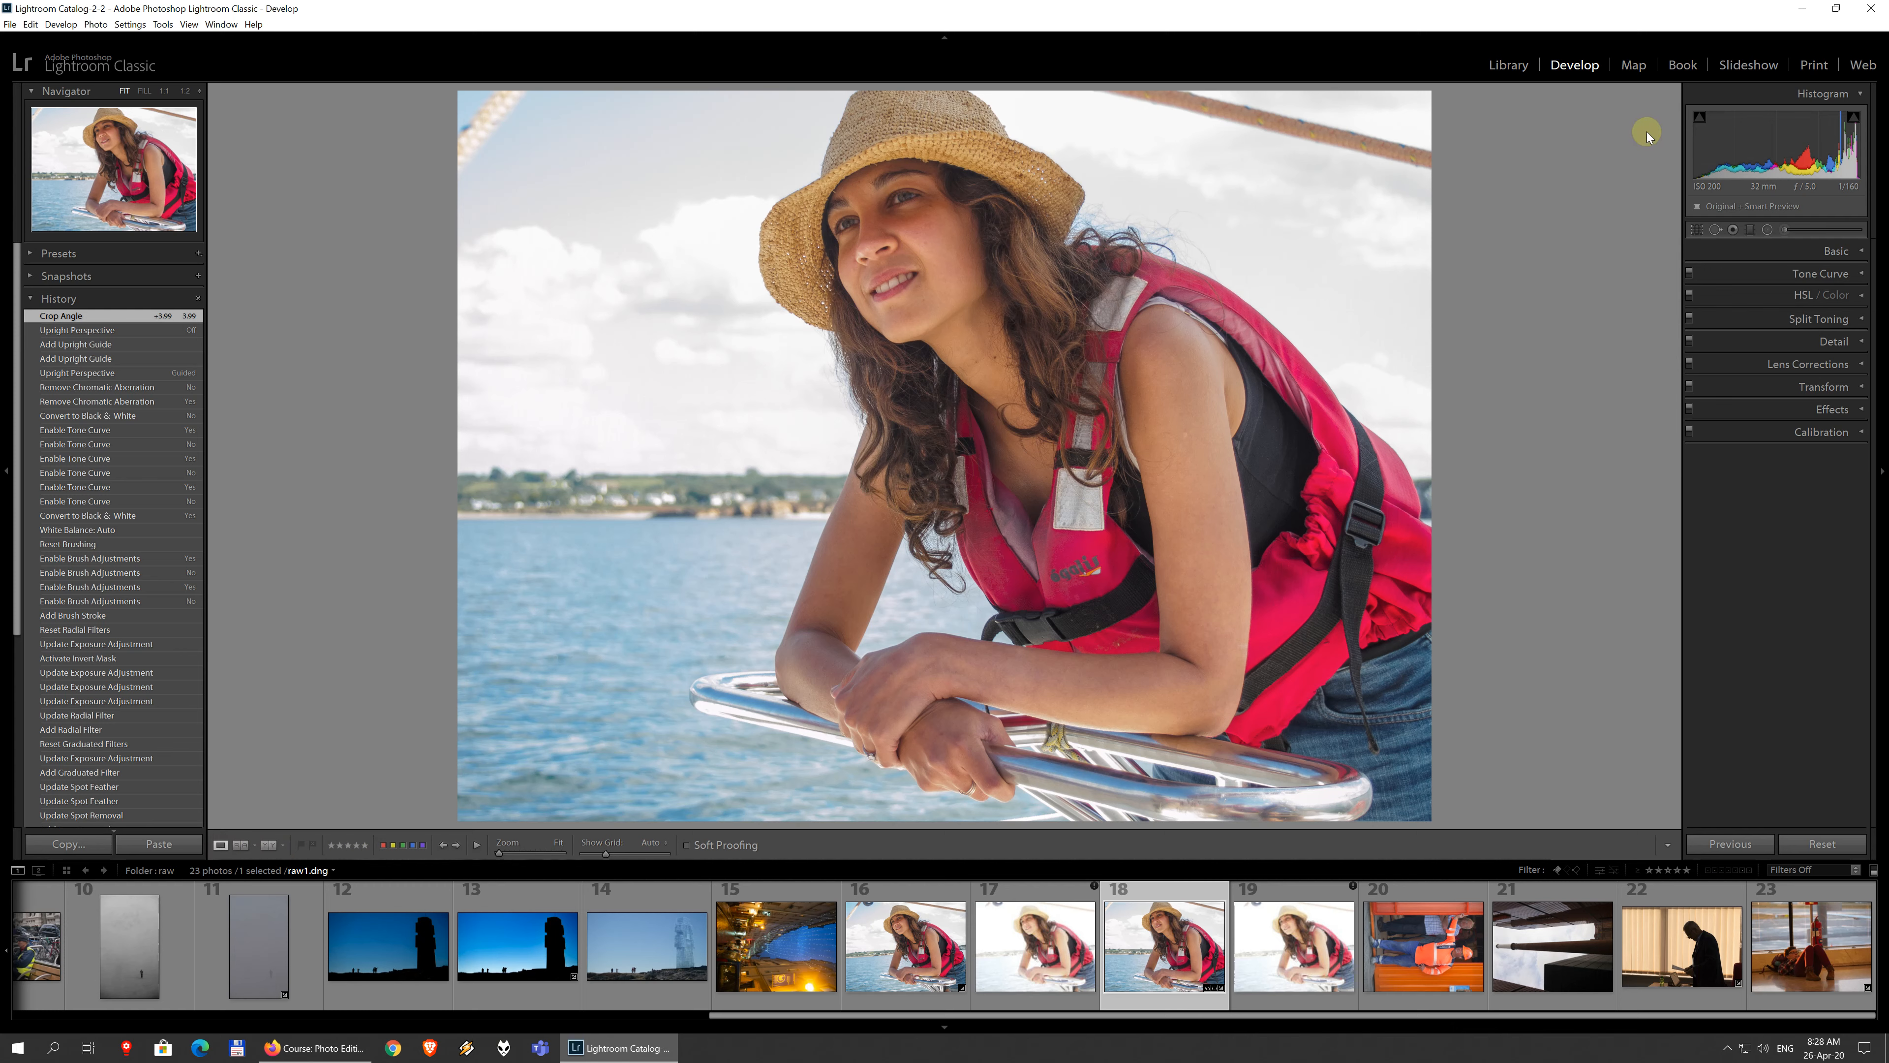
# Step: Select photos 18 through 20 together to view the Sync option, make photo 20 active, and reselect only photo 18
pyautogui.keyDown('shift'); pyautogui.click(1381, 964); pyautogui.keyUp('shift')
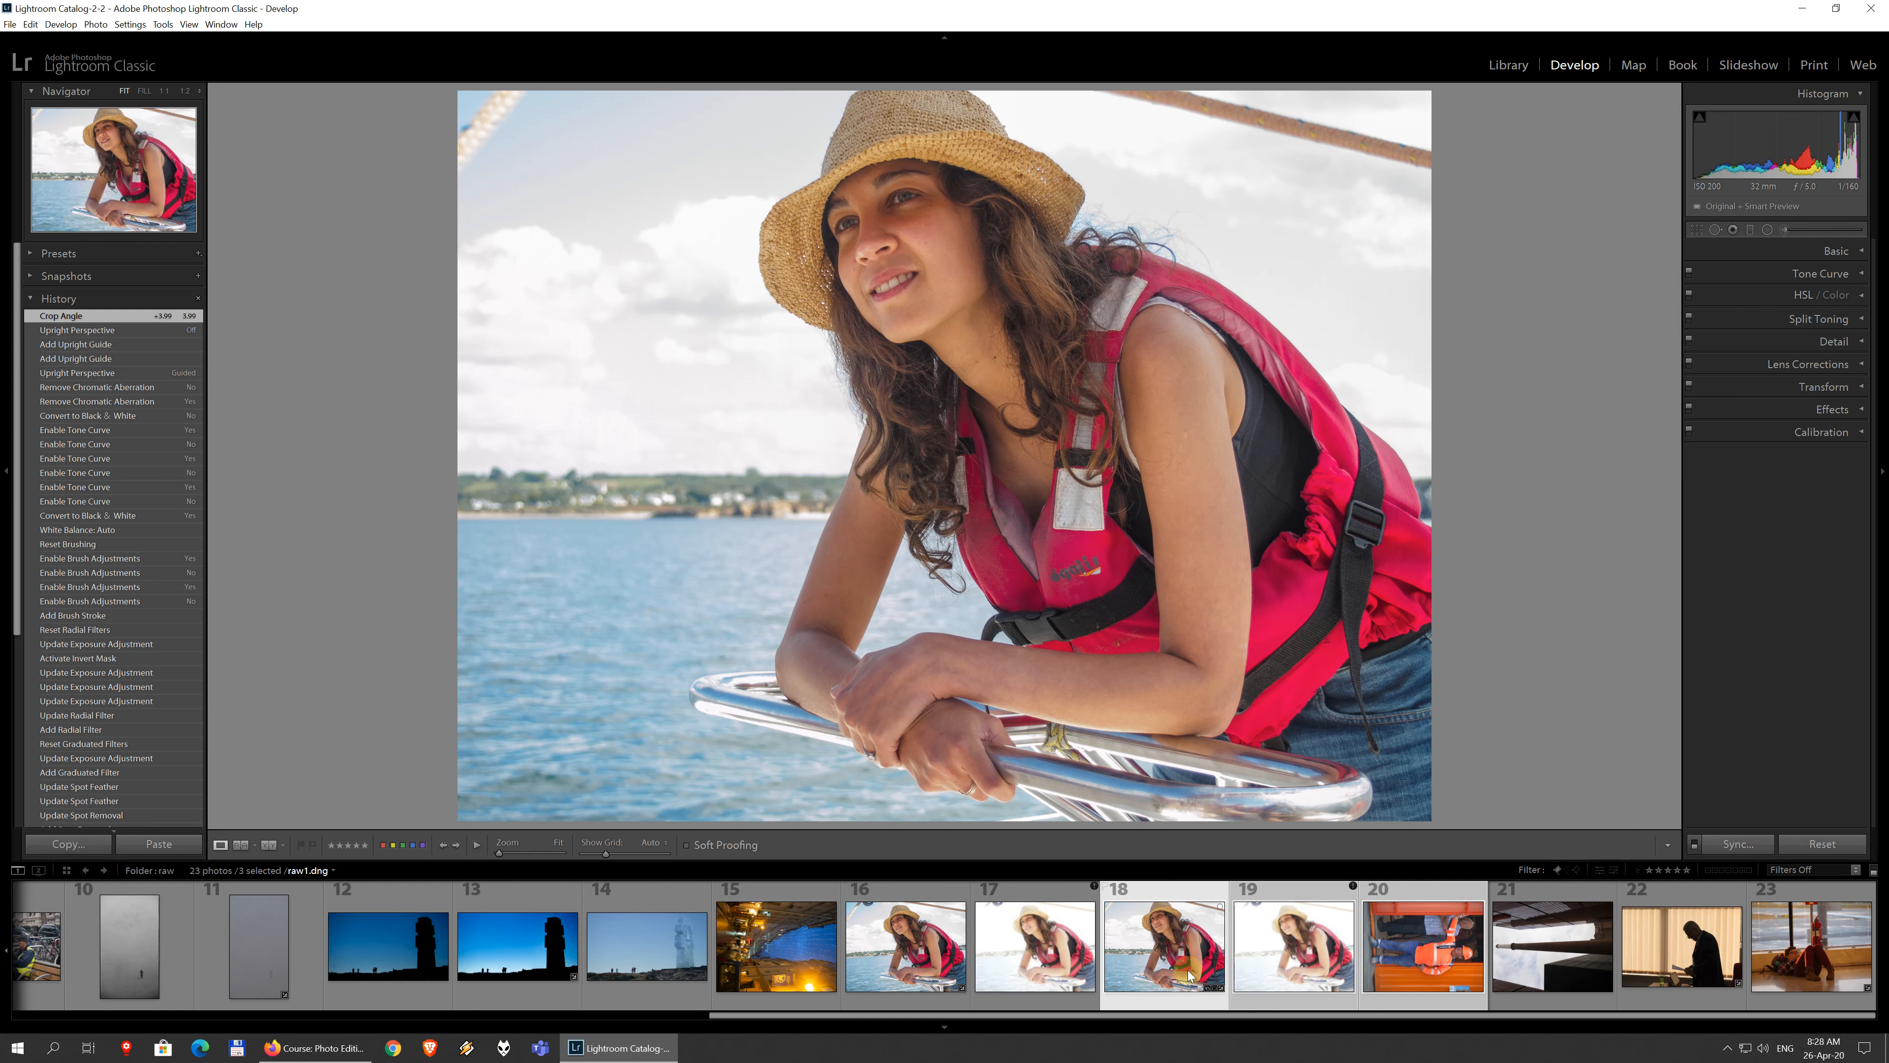
pyautogui.click(1442, 954)
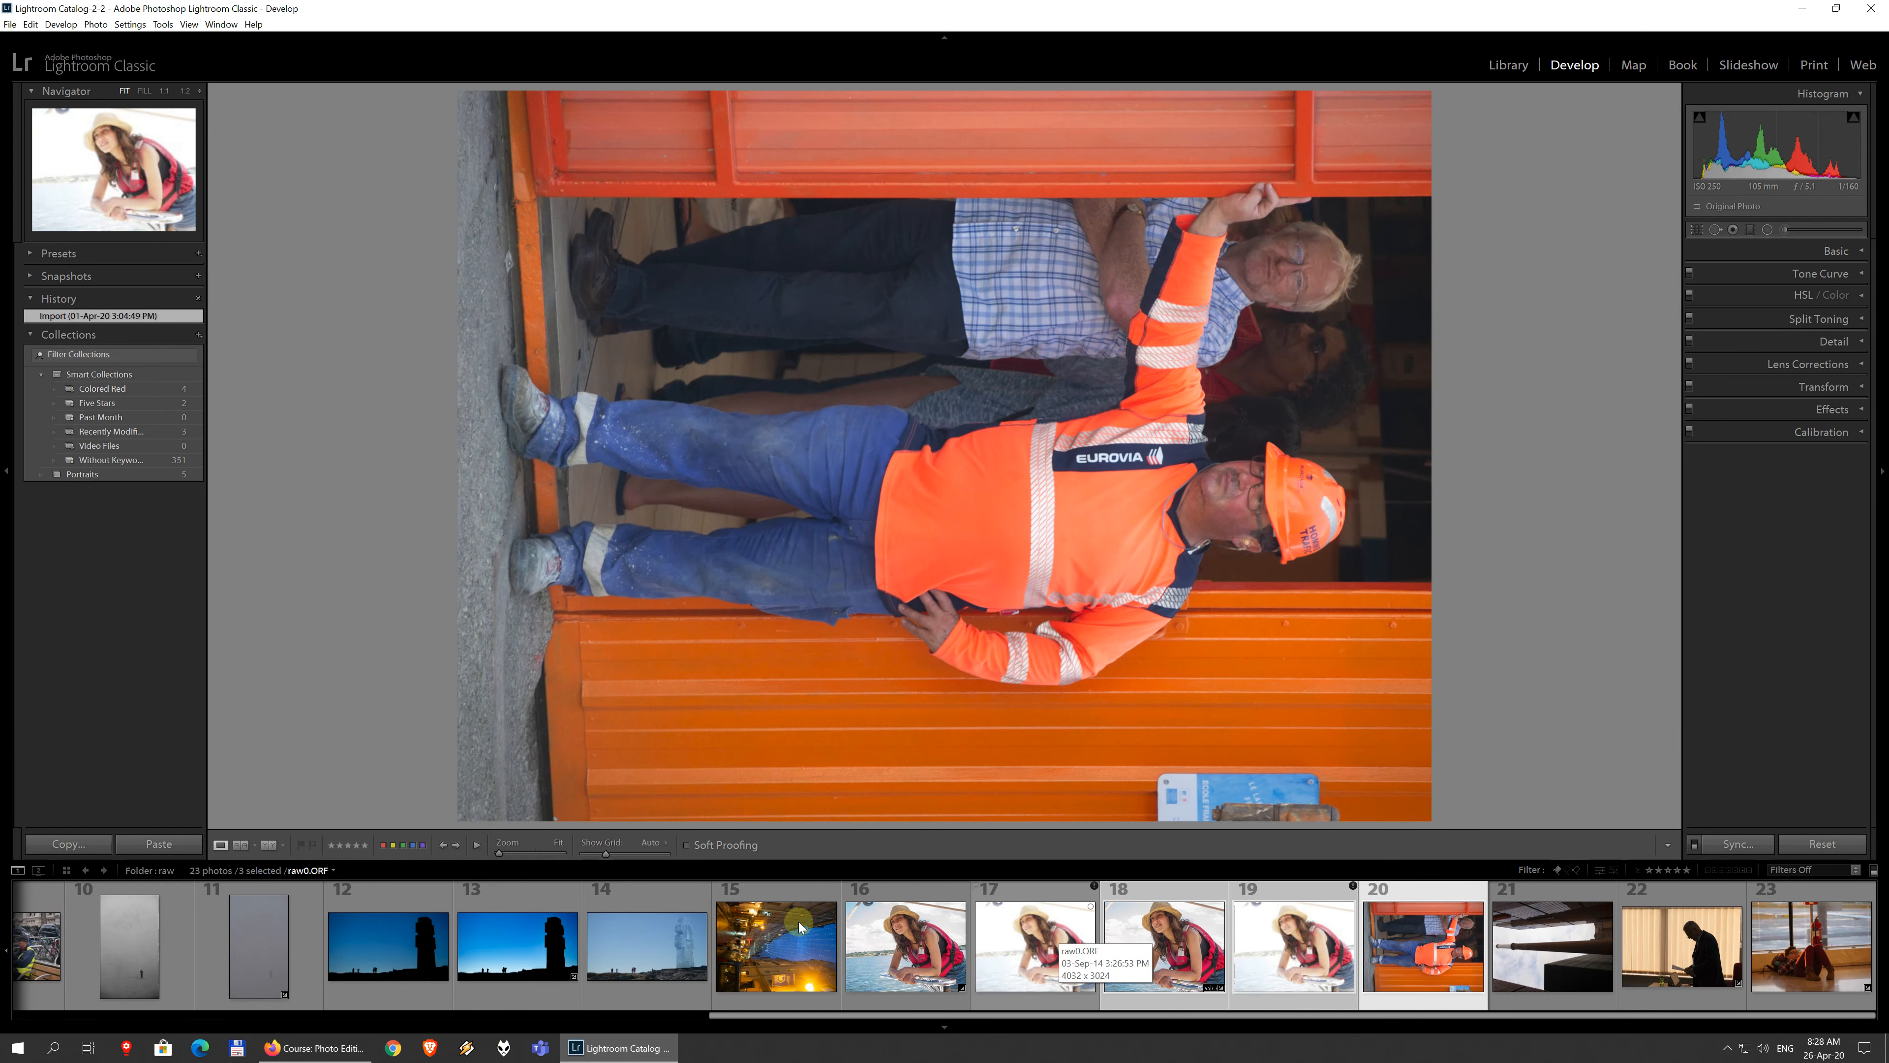
pyautogui.click(1175, 923)
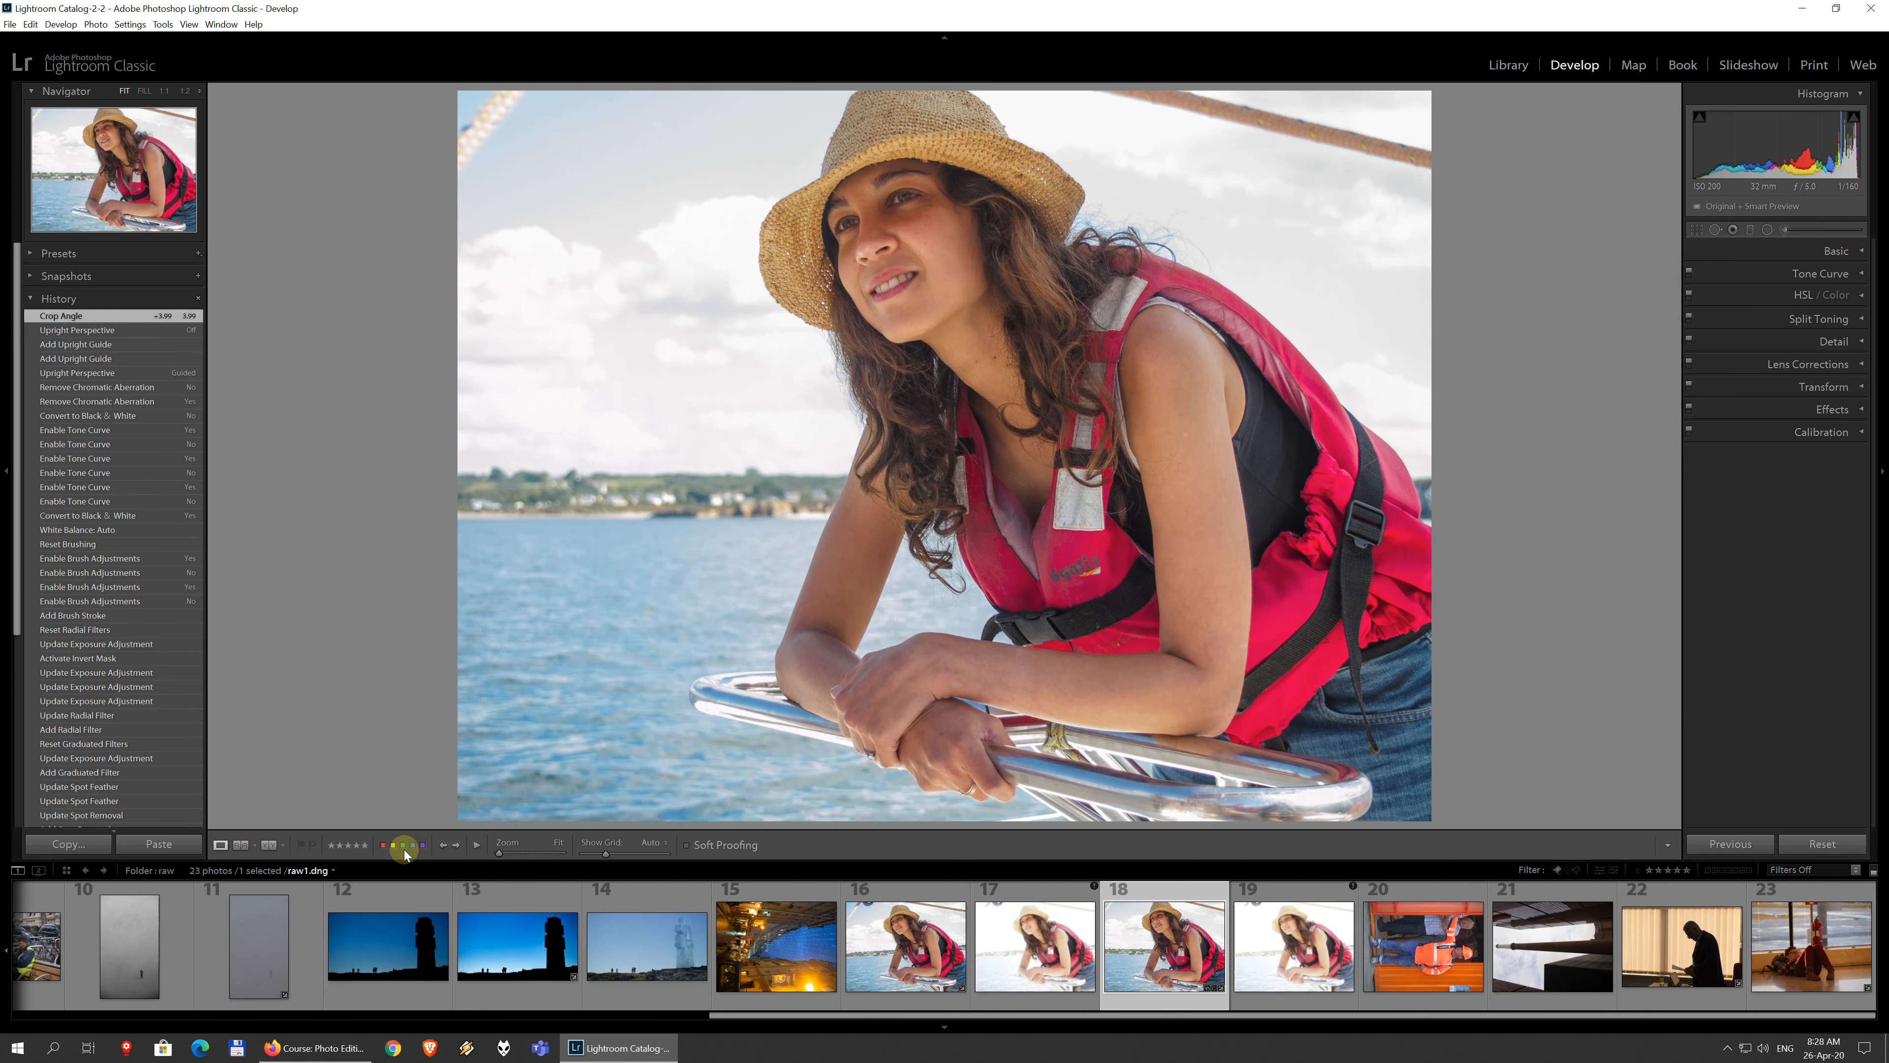
# Step: Switch to Reference View, dismiss its introduction, and set photo 16 as the reference photo beside photo 18
pyautogui.click(240, 846)
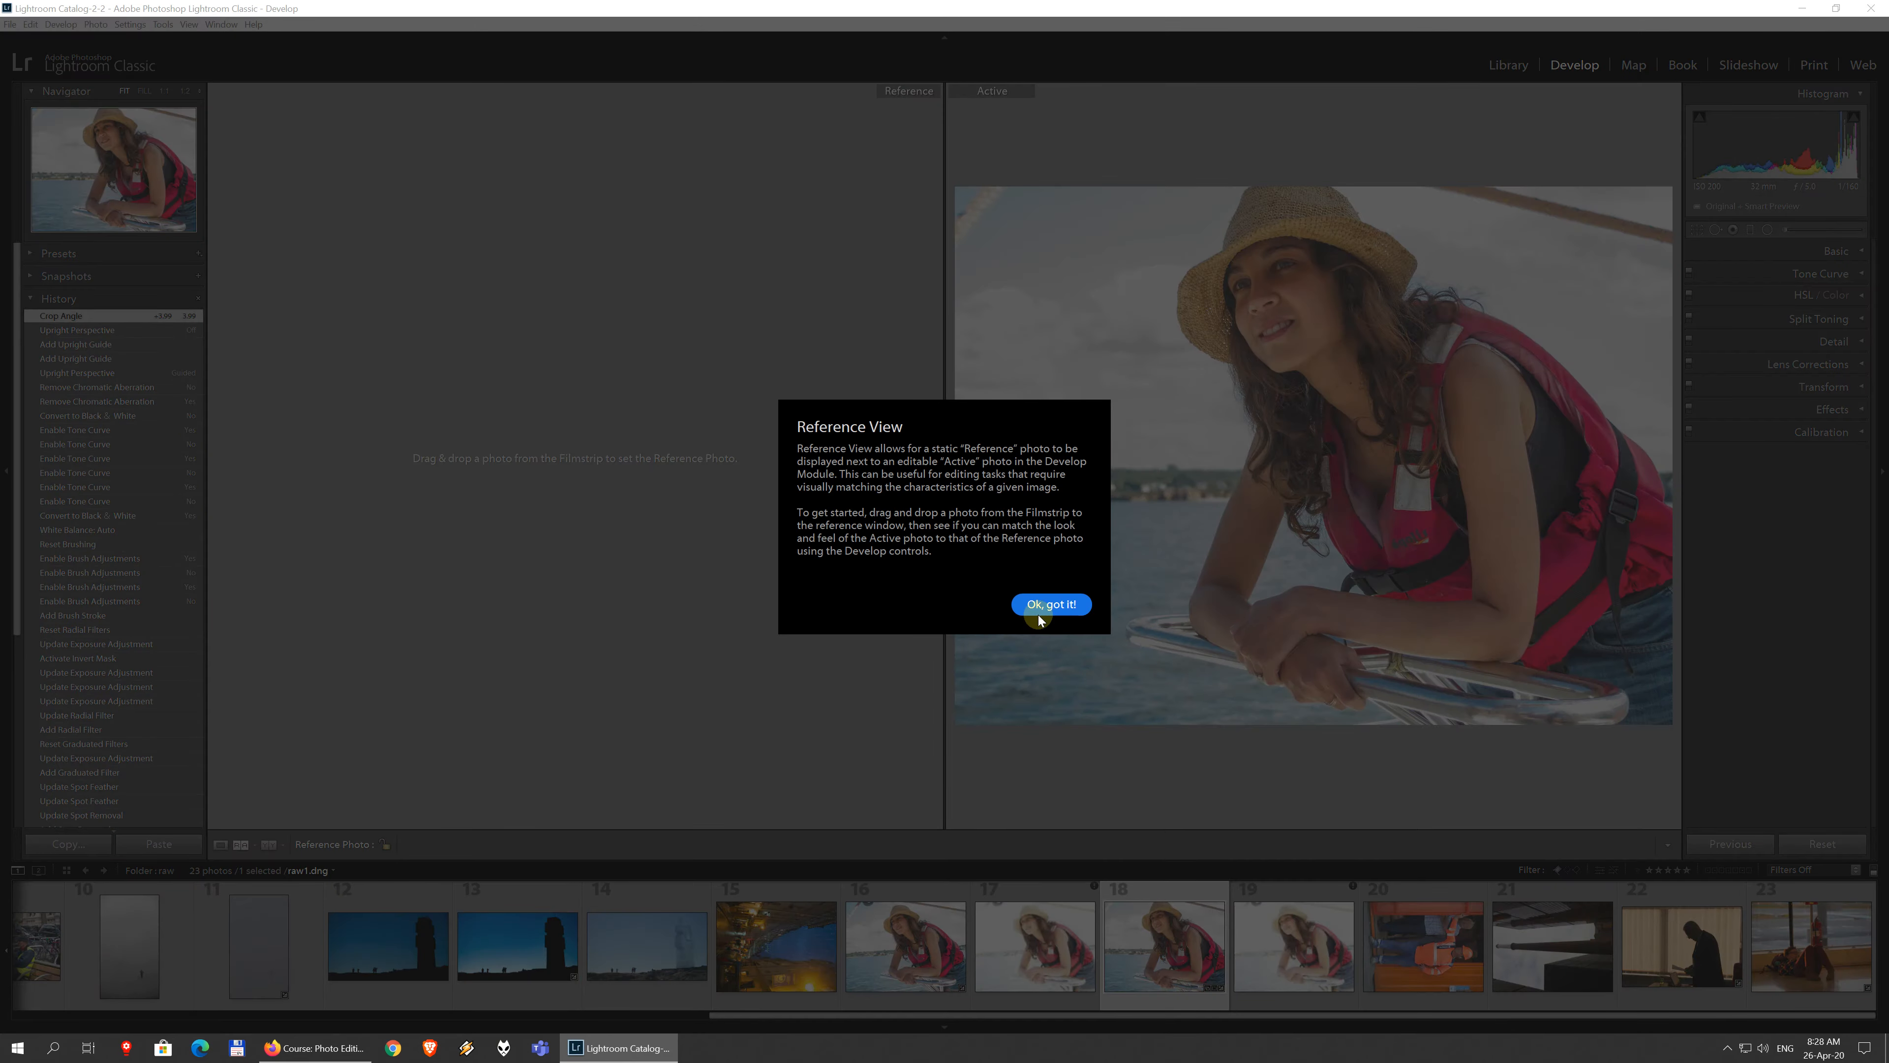
pyautogui.click(1041, 604)
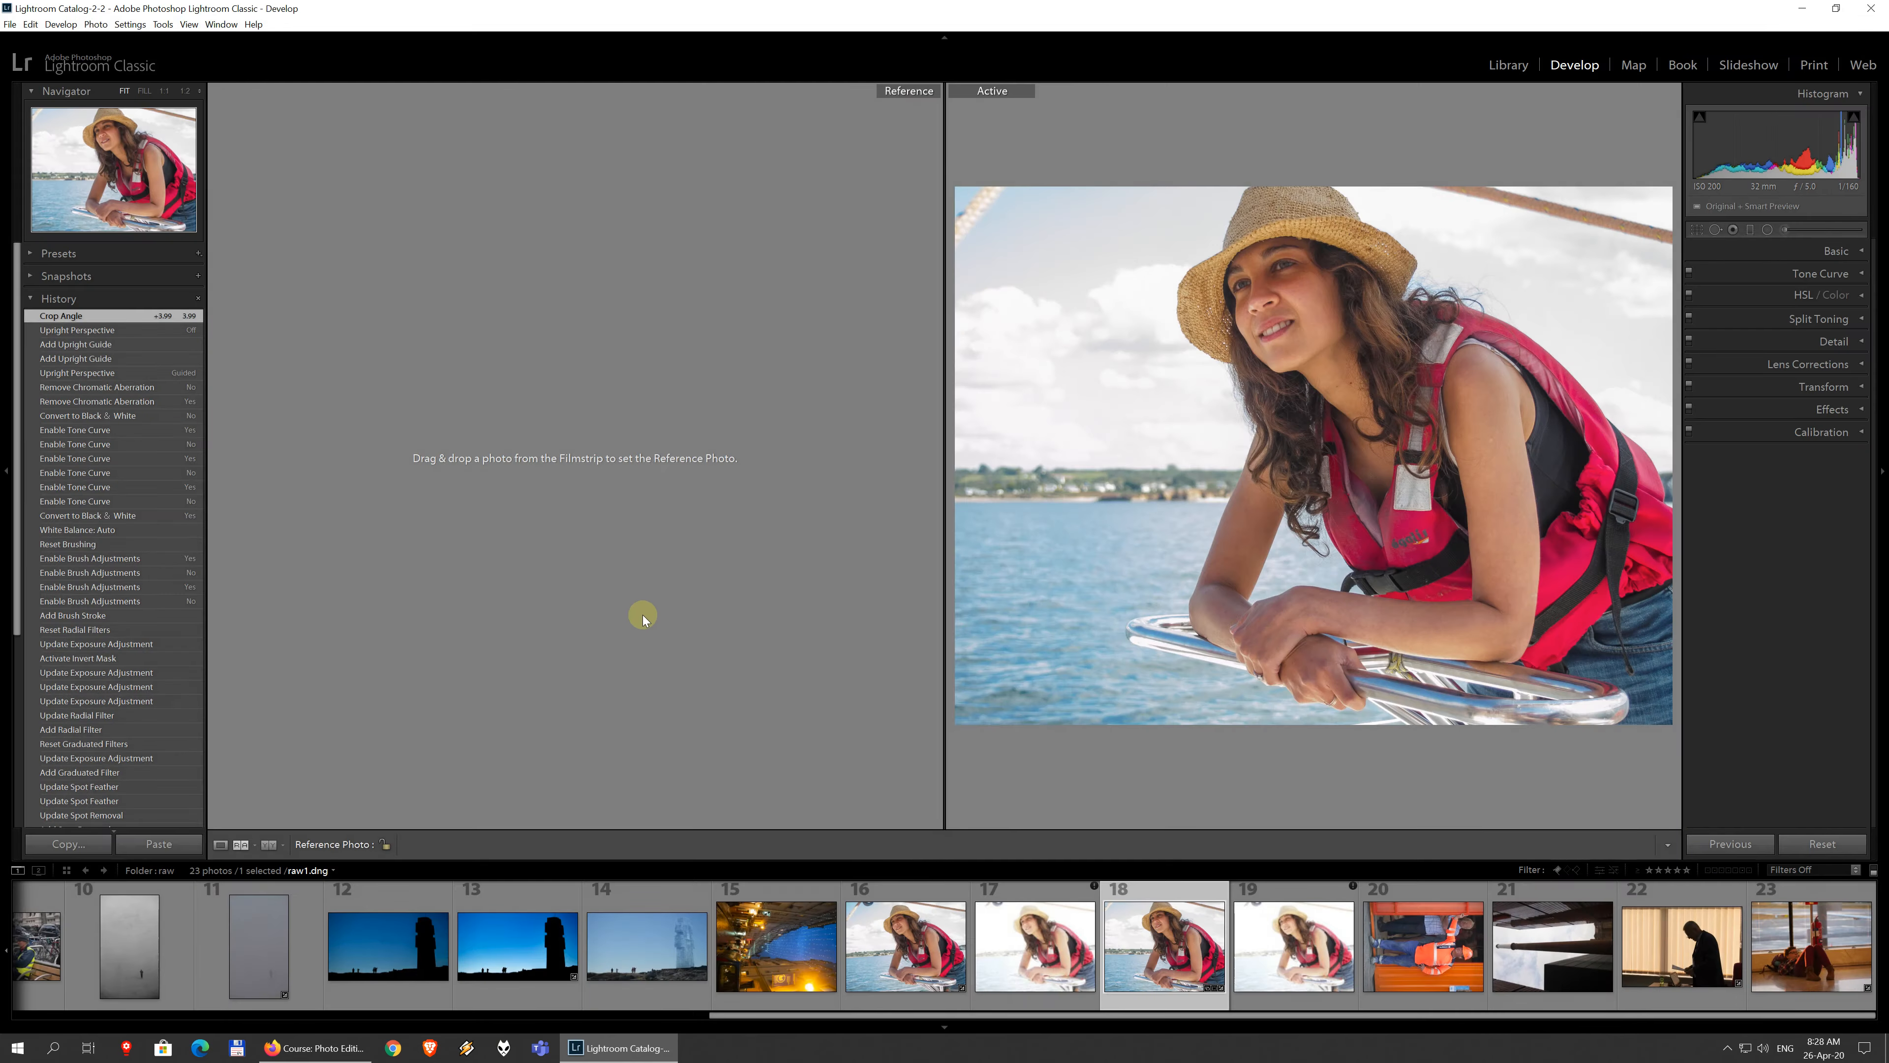
pyautogui.moveTo(903, 951); pyautogui.dragTo(644, 544)
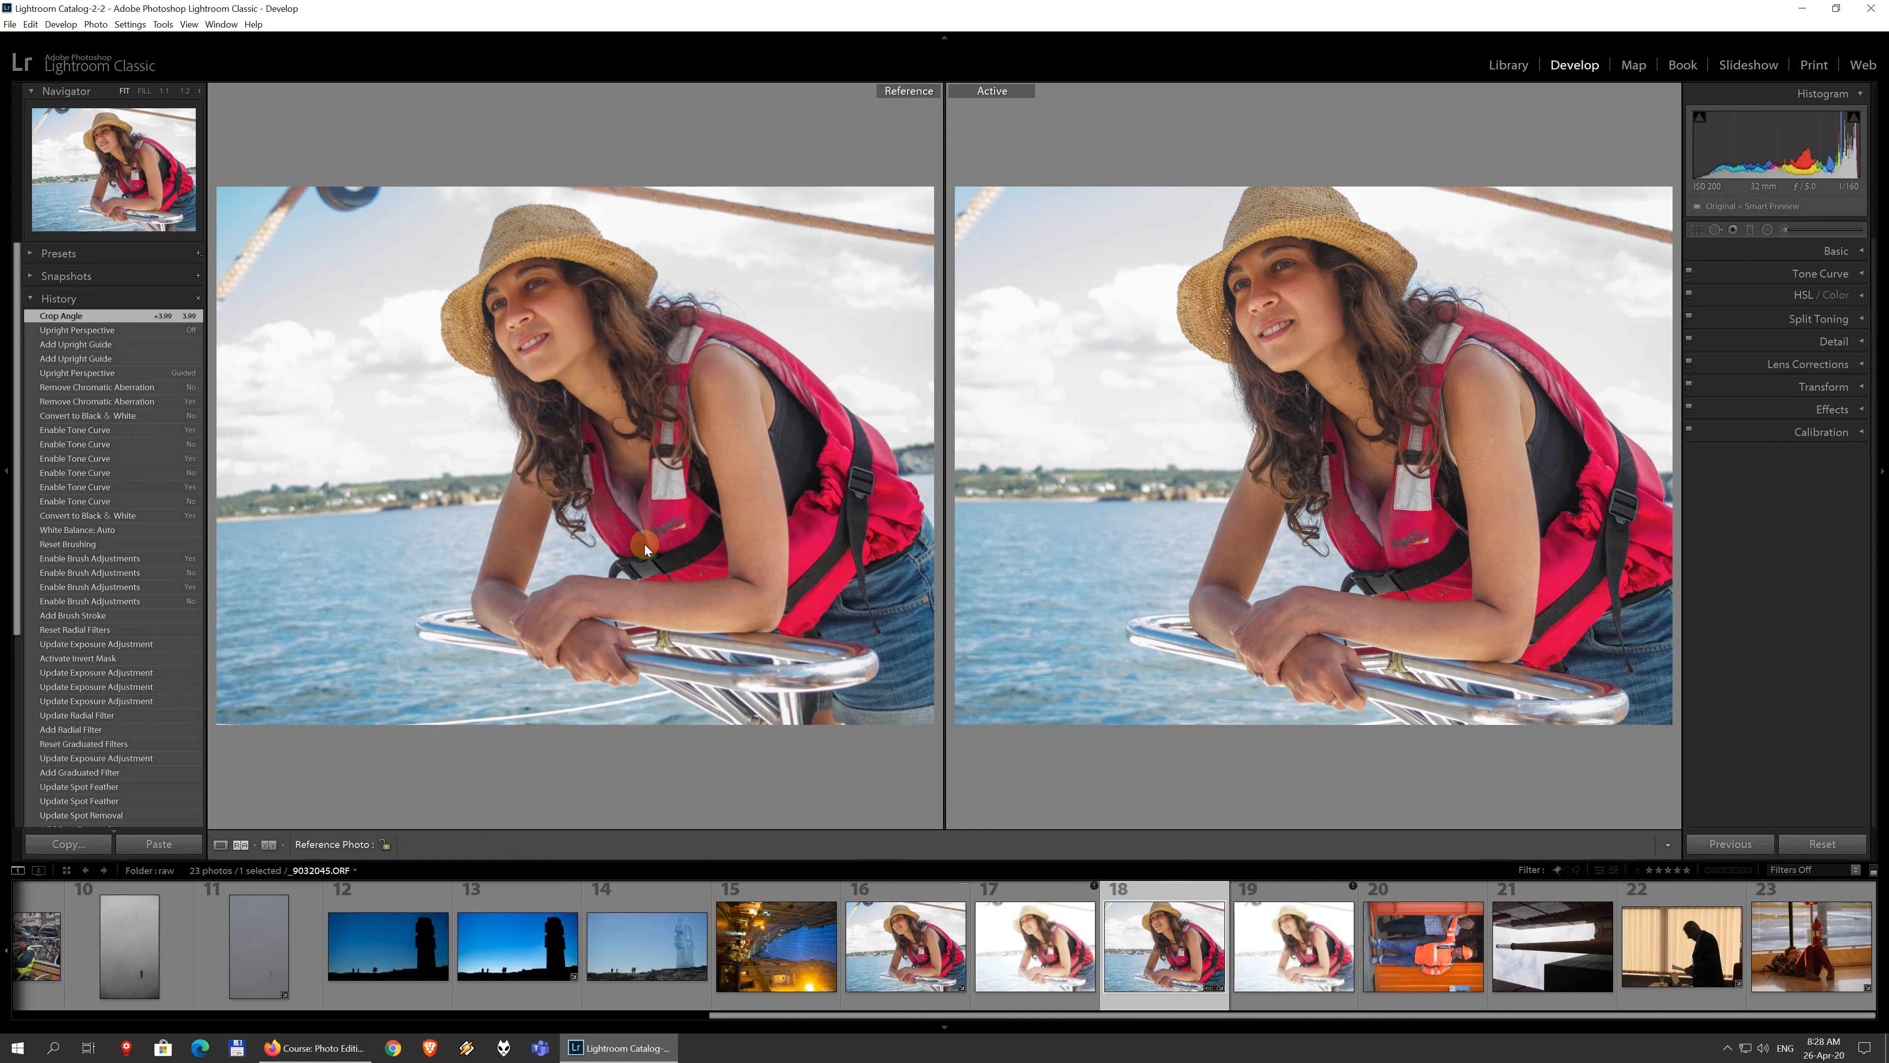
# Step: Compare photo 18 before and after side by side, and copy the Before settings to the After version
pyautogui.click(266, 851)
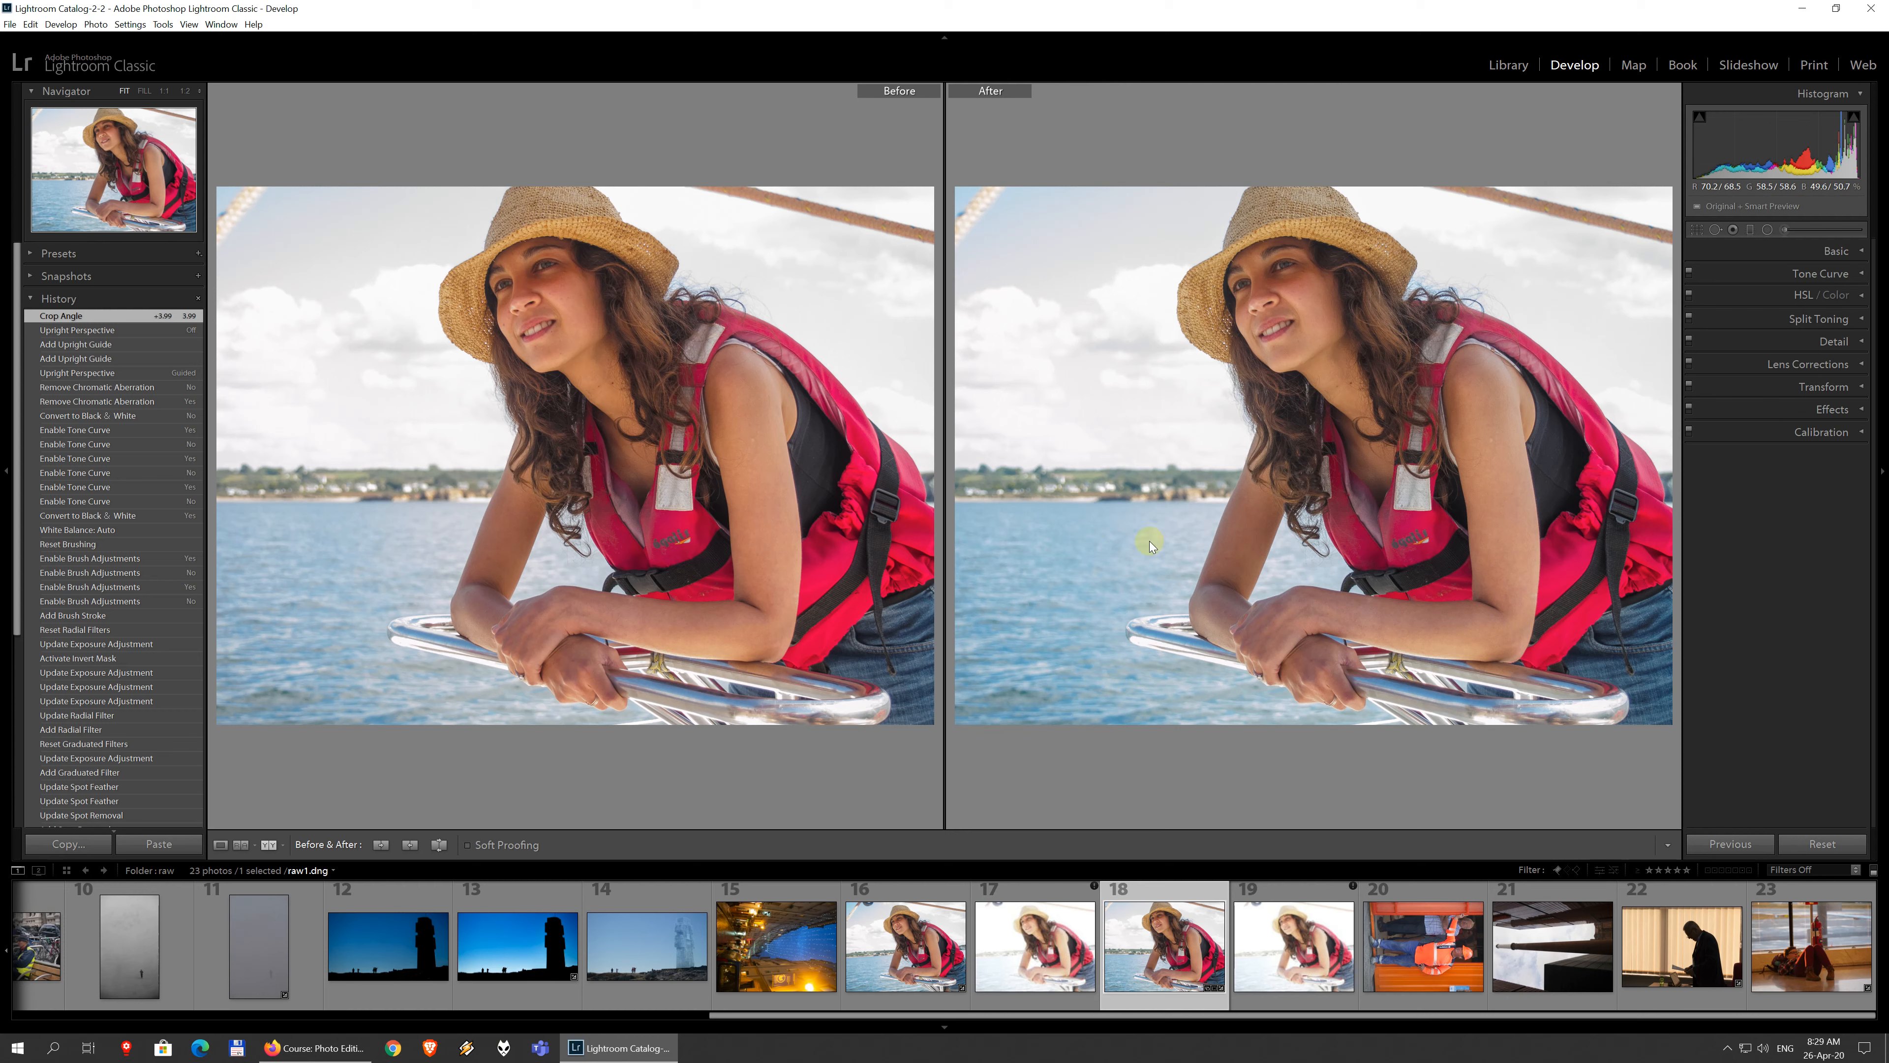
pyautogui.click(381, 847)
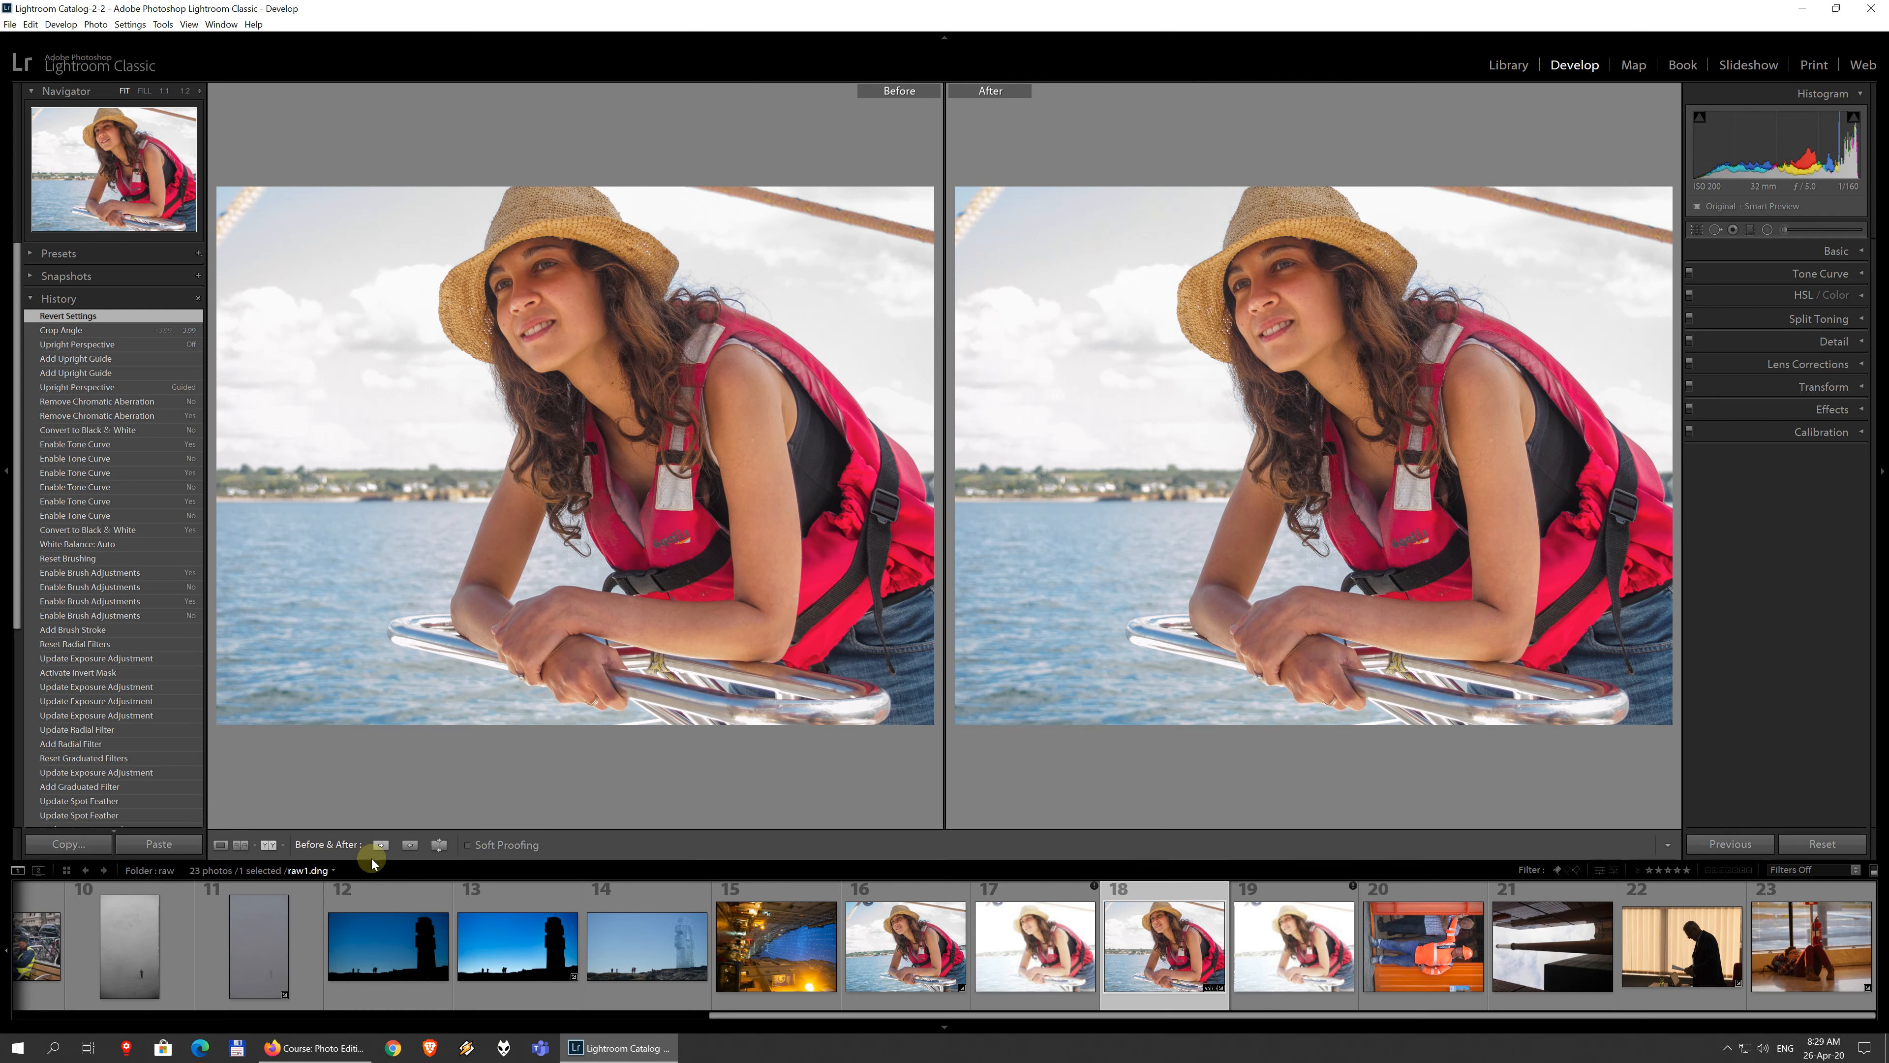
# Step: View the before/after comparison as a left/right split and as top/bottom, and cycle through the remaining layouts
pyautogui.click(282, 845)
pyautogui.click(312, 878)
pyautogui.click(285, 848)
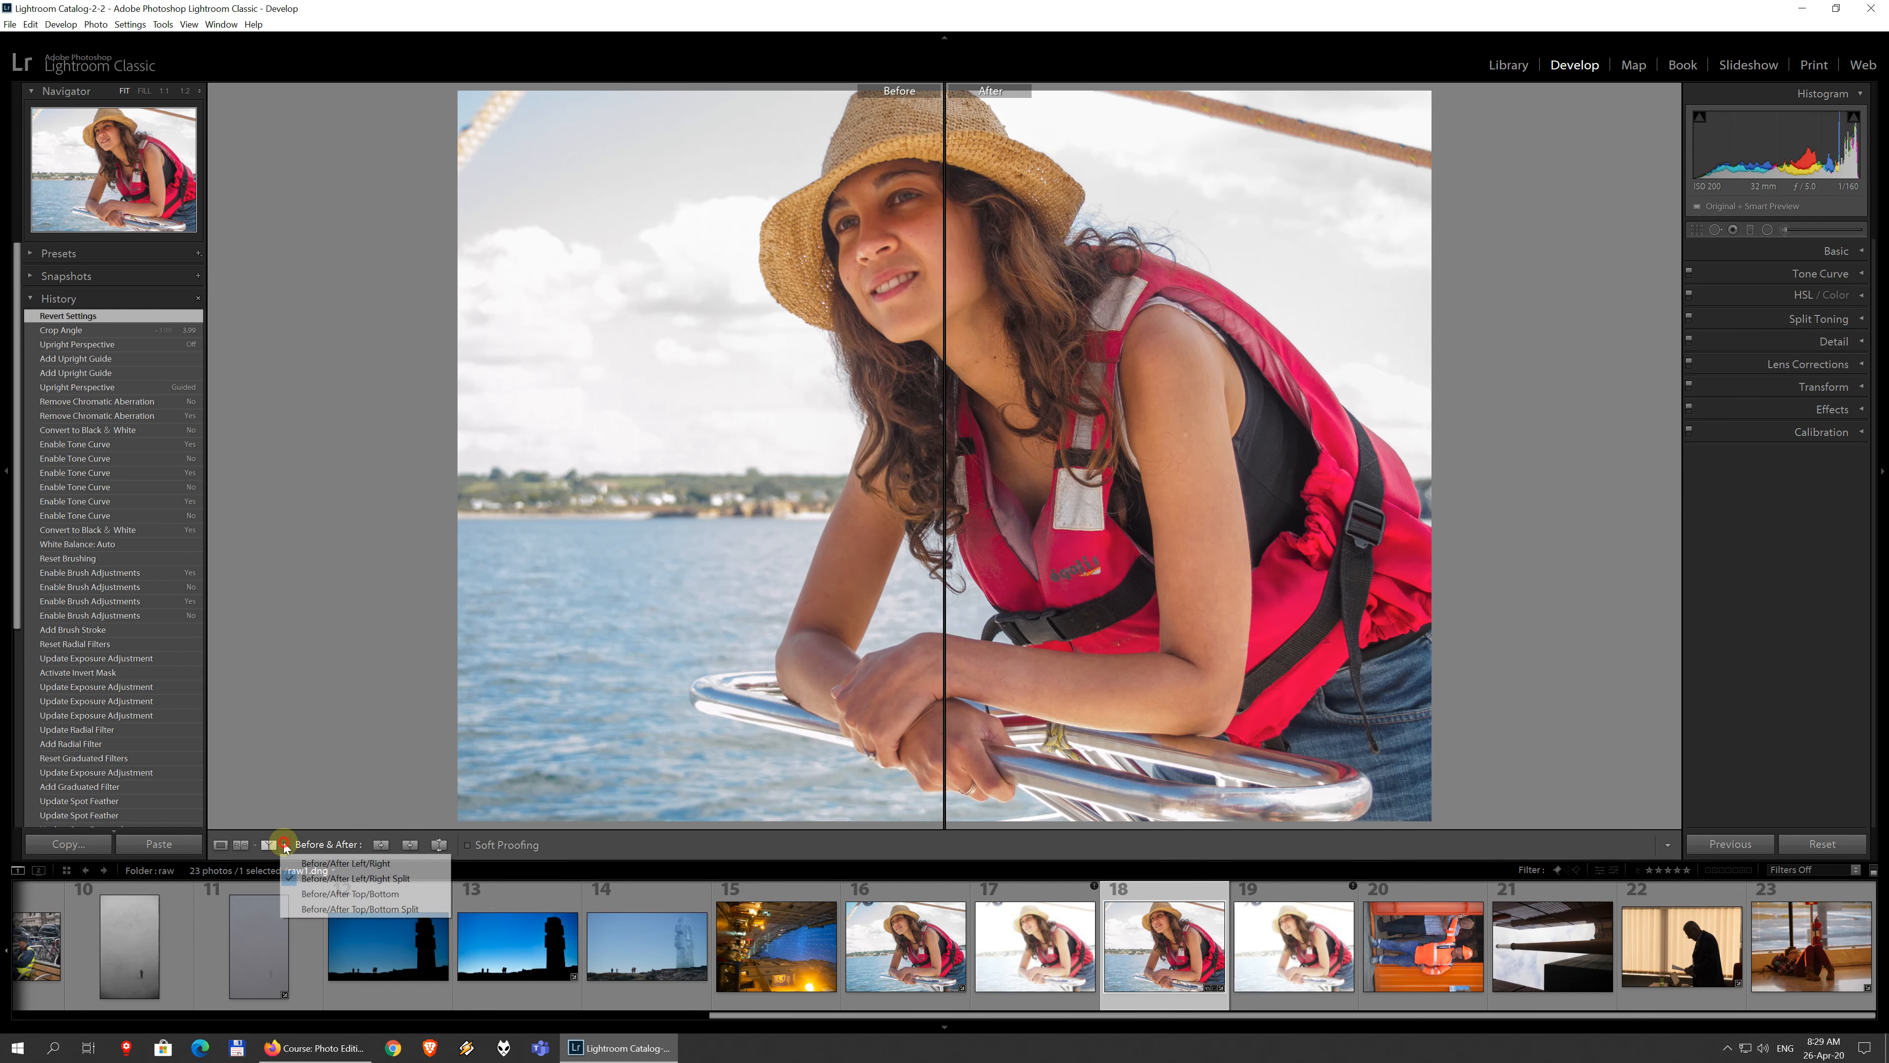
pyautogui.click(374, 893)
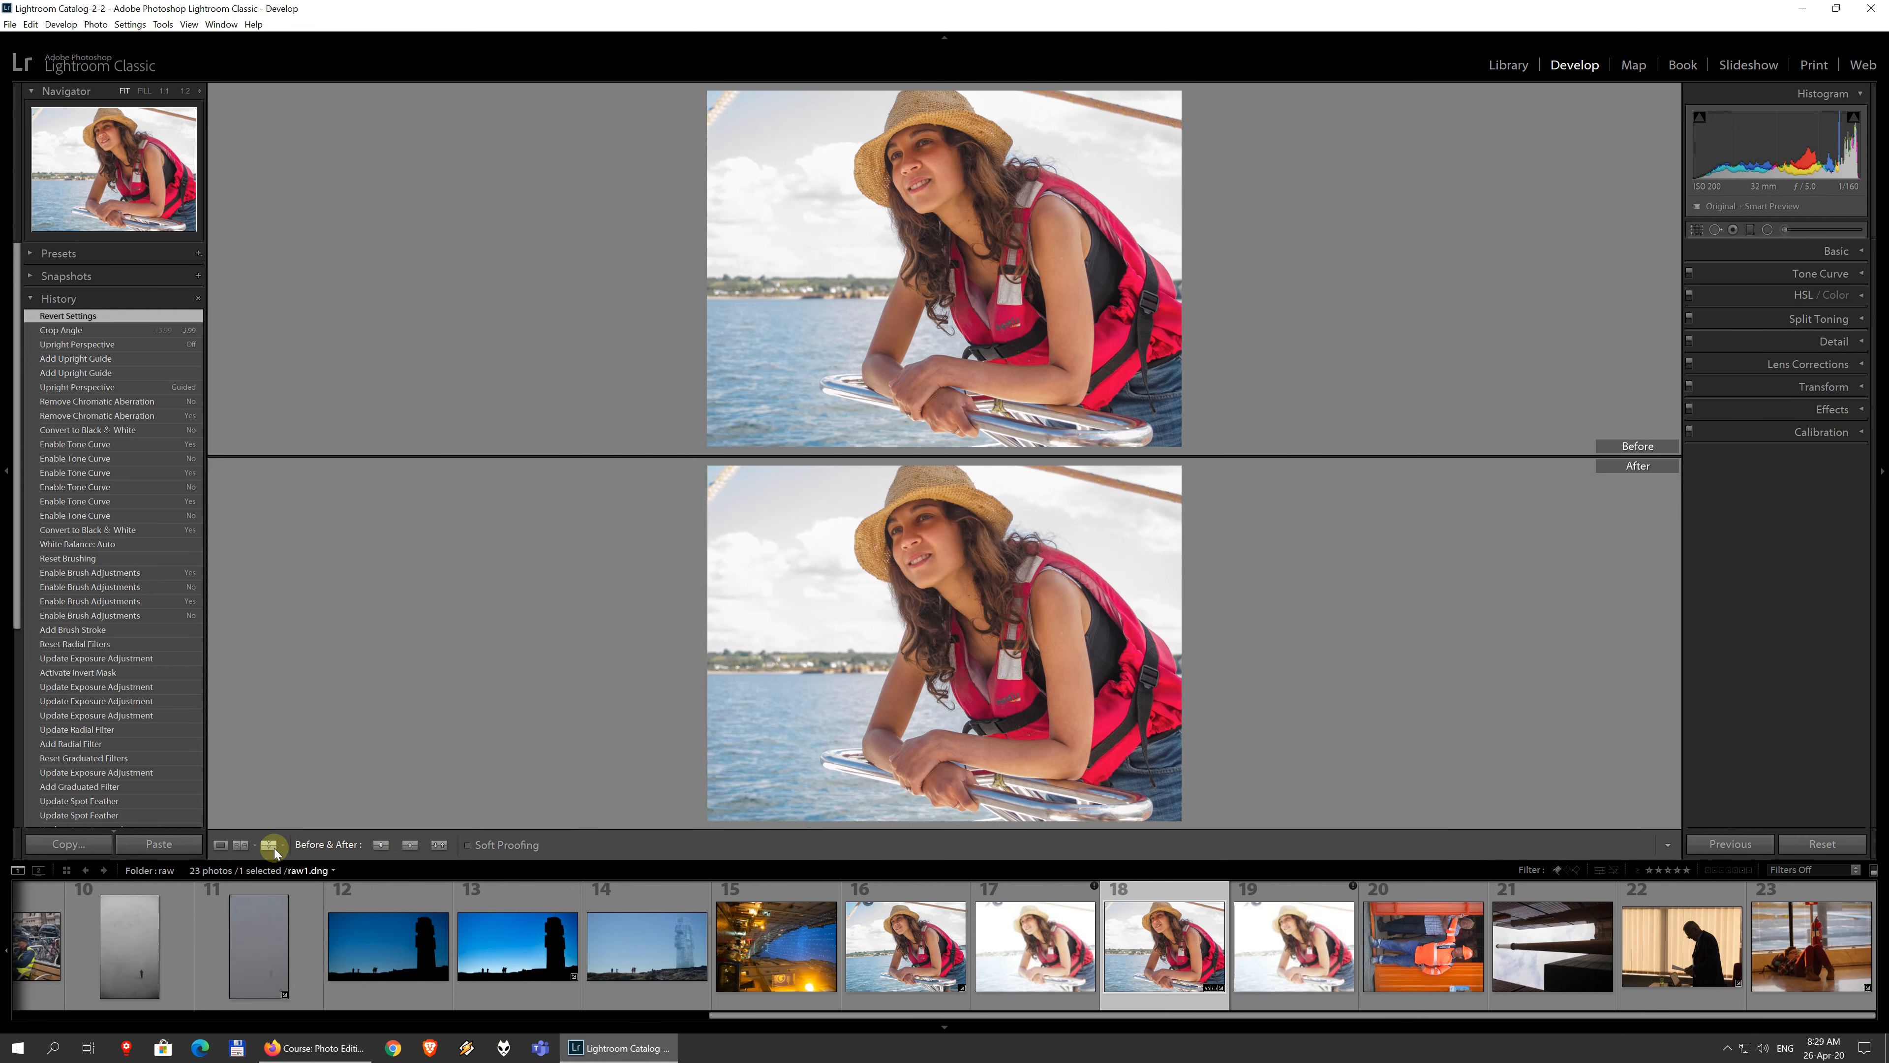
pyautogui.click(270, 843)
pyautogui.click(273, 845)
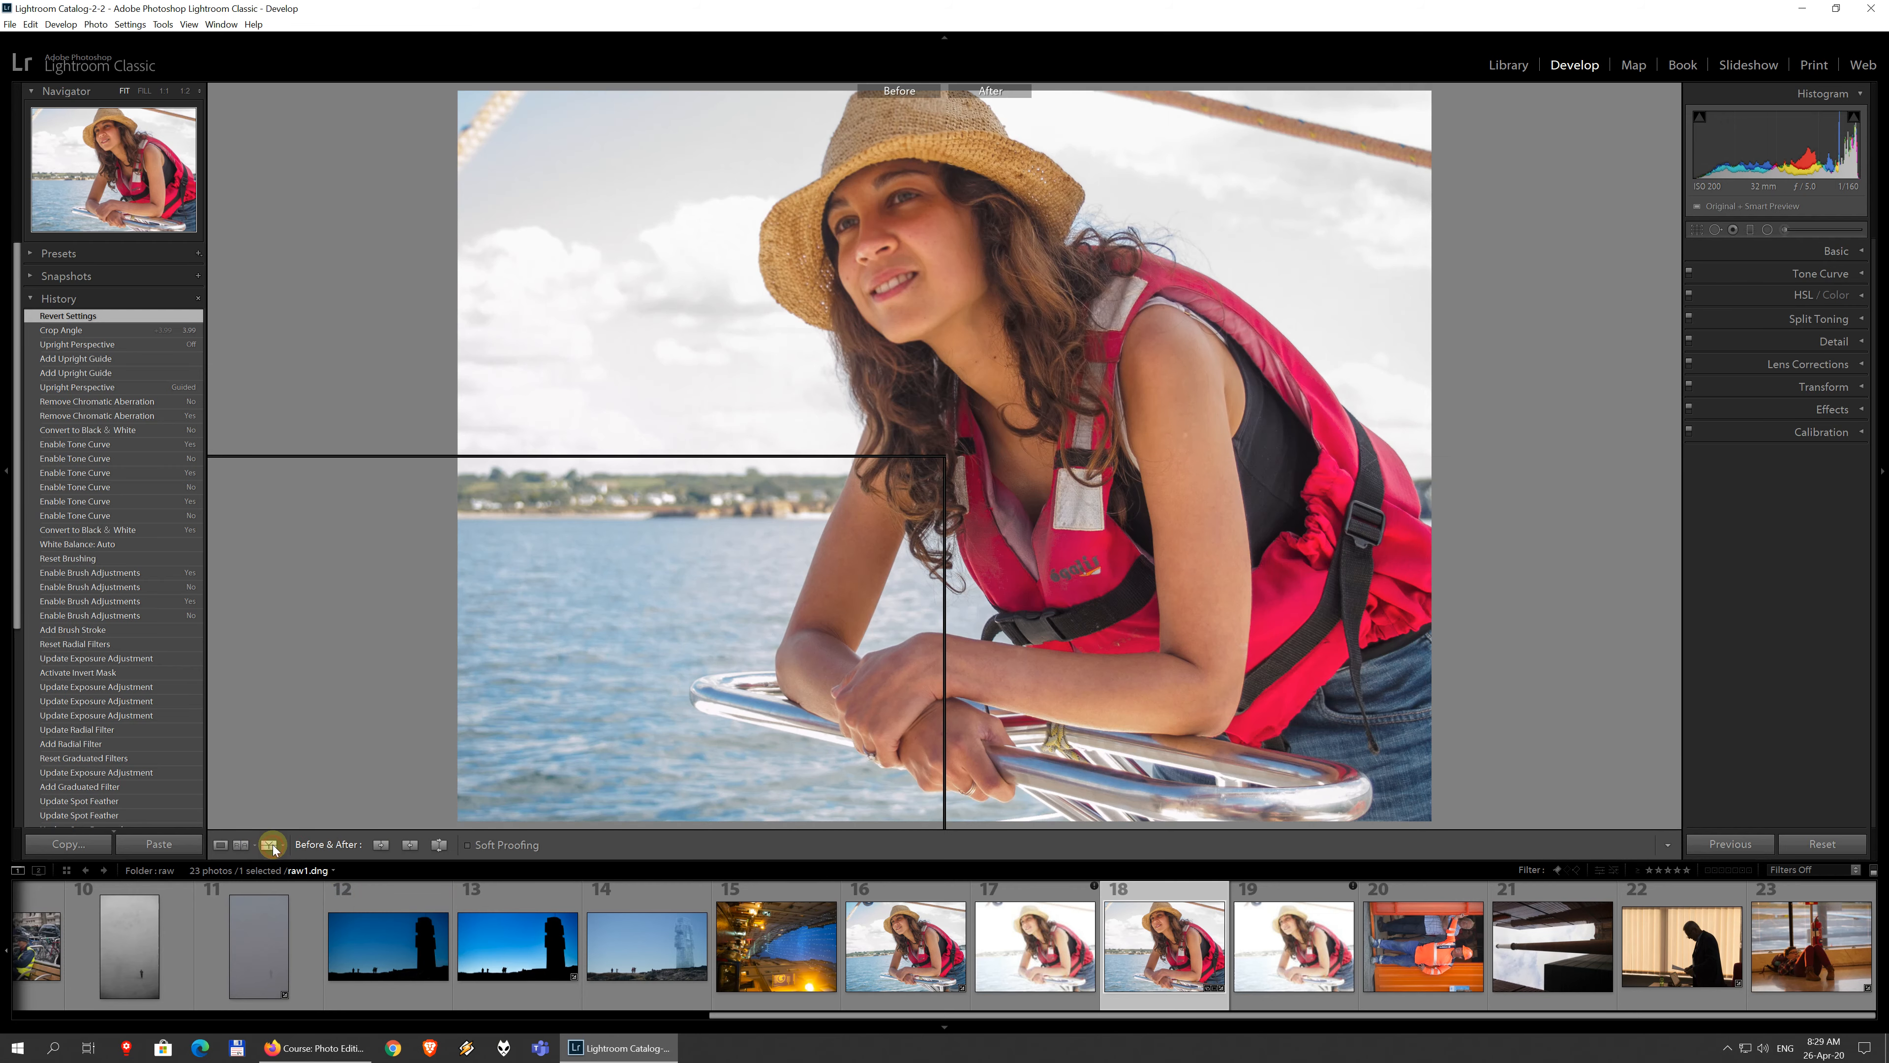
# Step: Reopen Reference View, check its Left/Right and Top/Bottom layout options, and return to the single-photo Loupe view
pyautogui.click(243, 846)
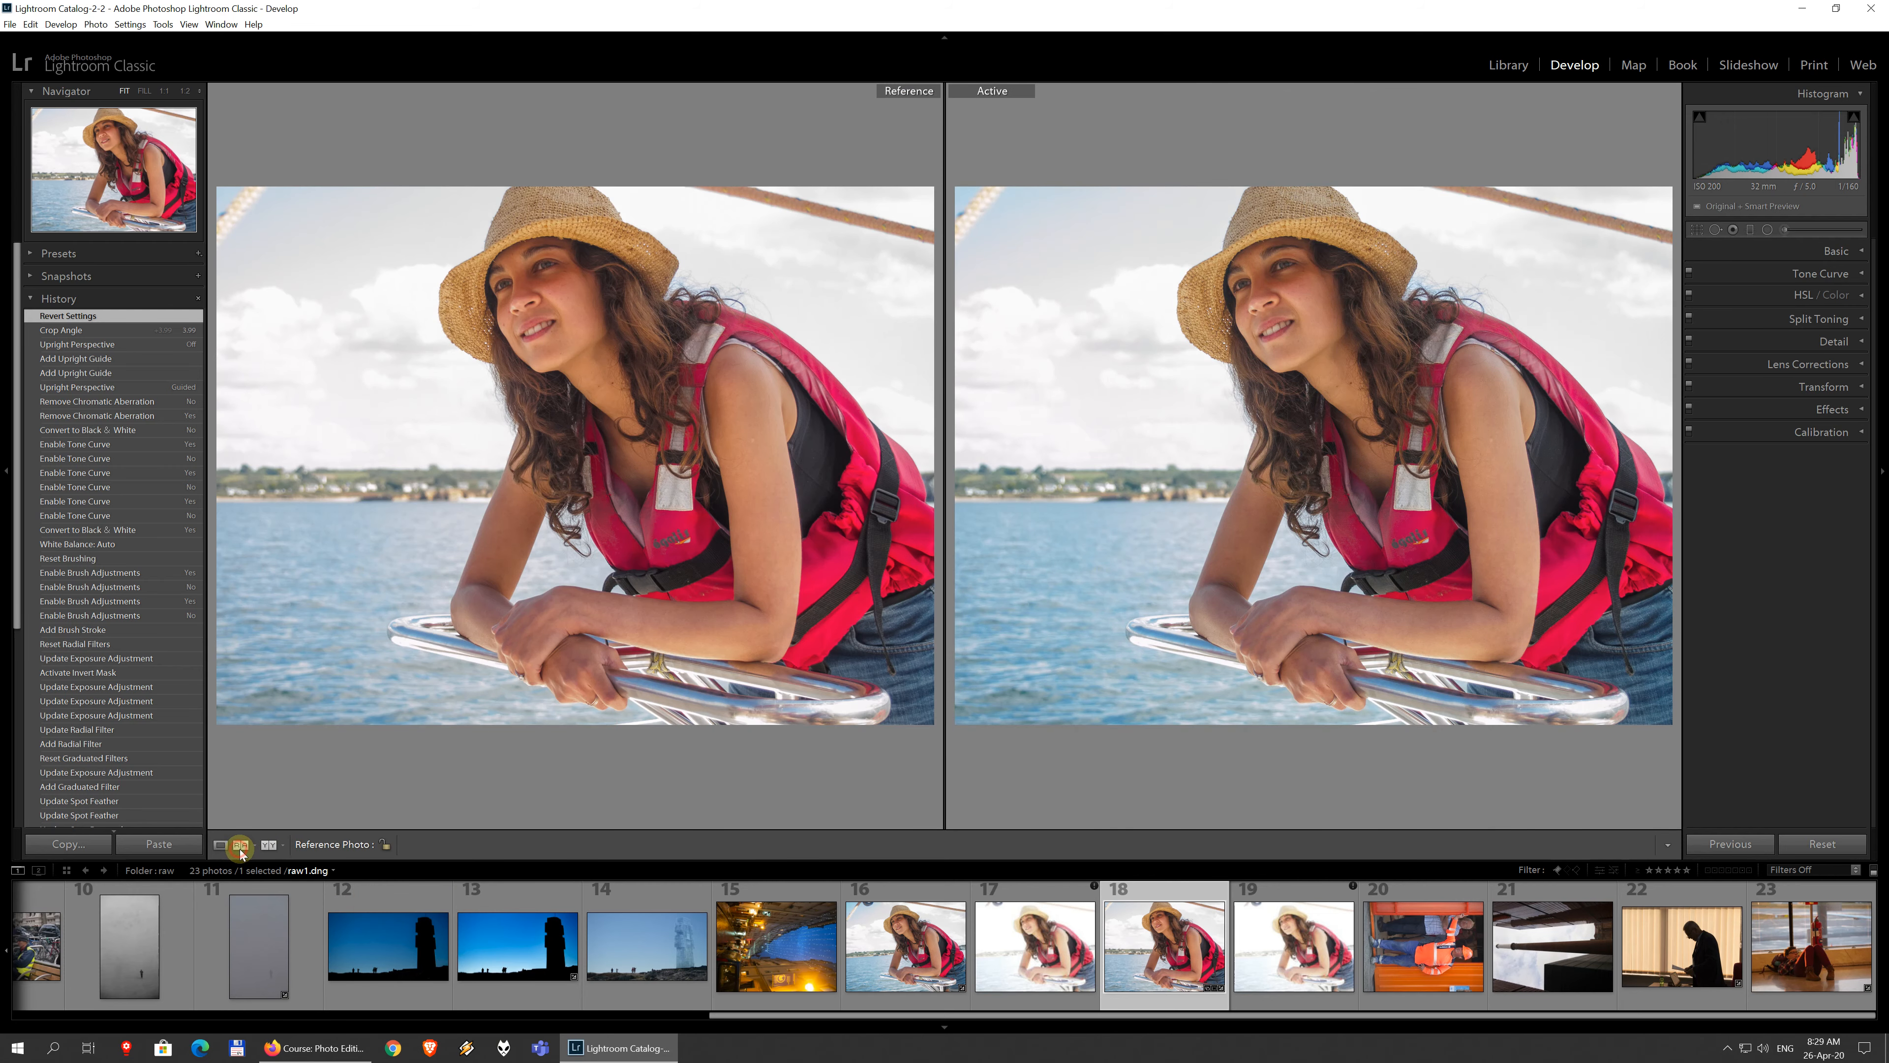
pyautogui.click(255, 845)
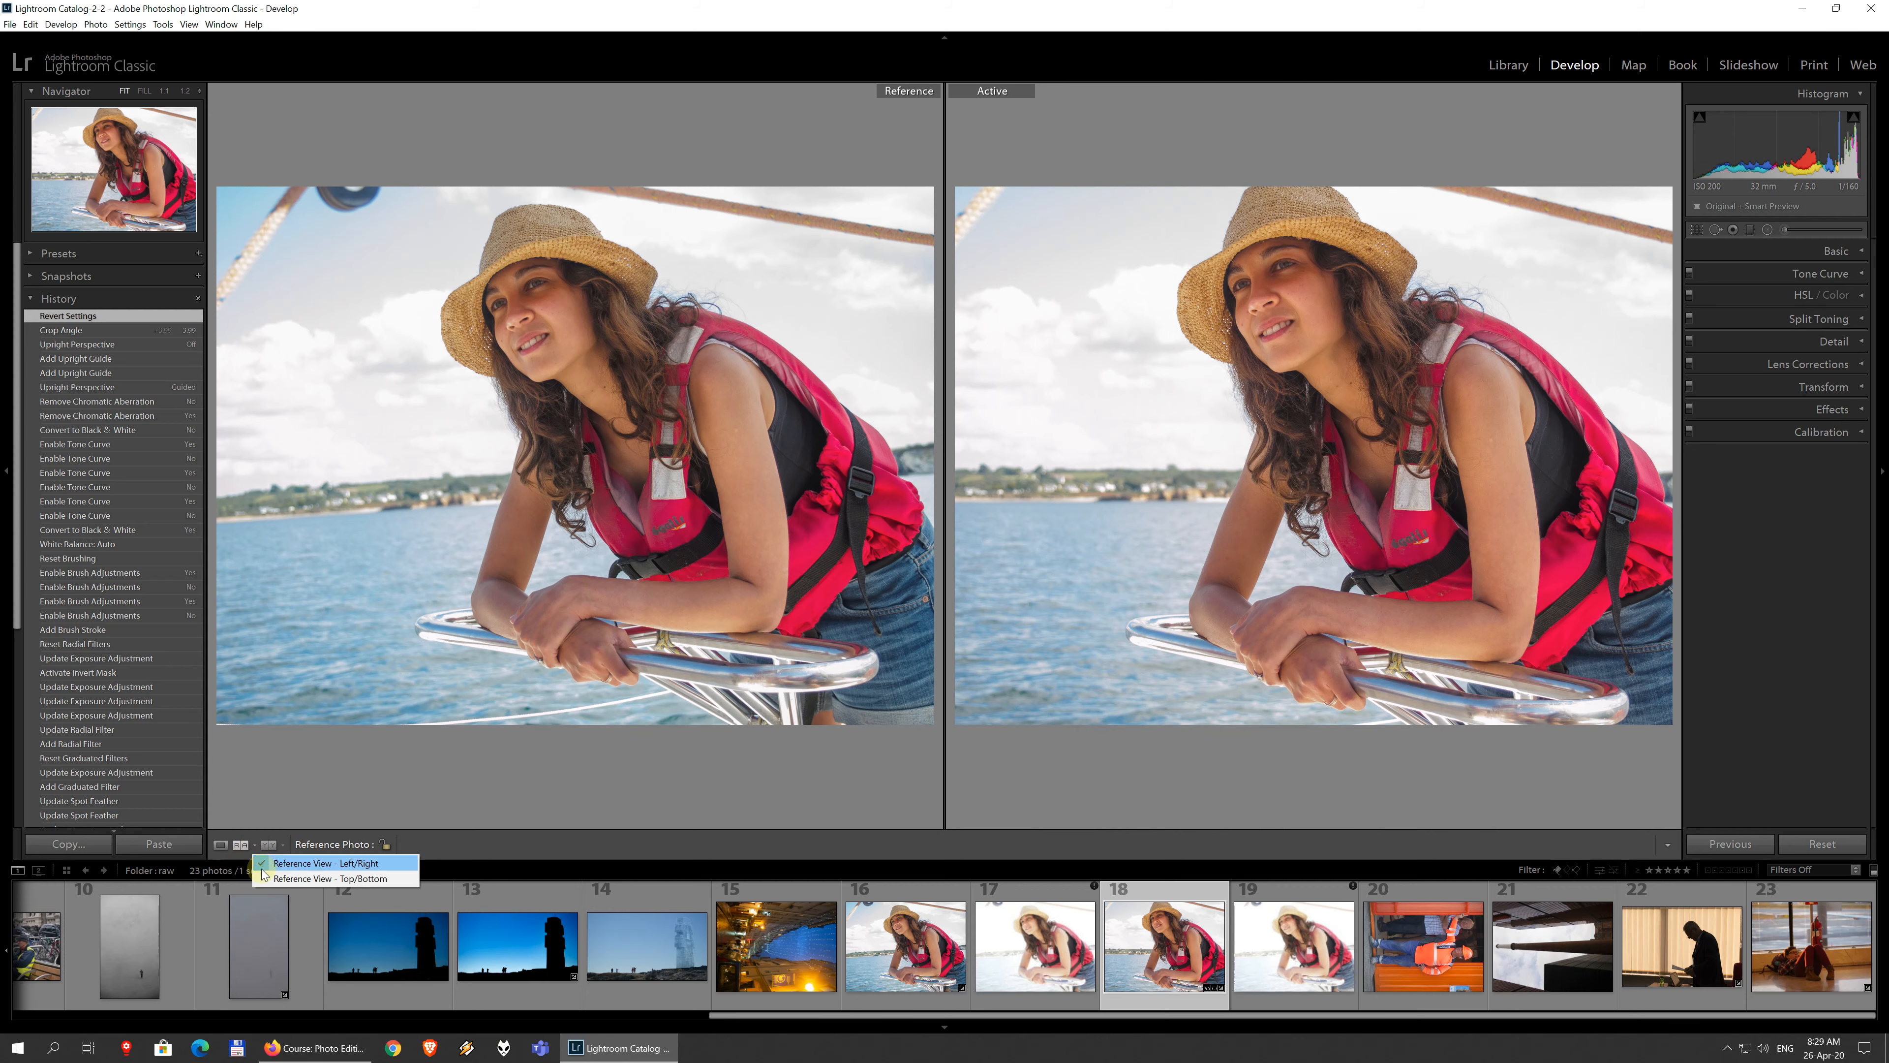
pyautogui.click(222, 846)
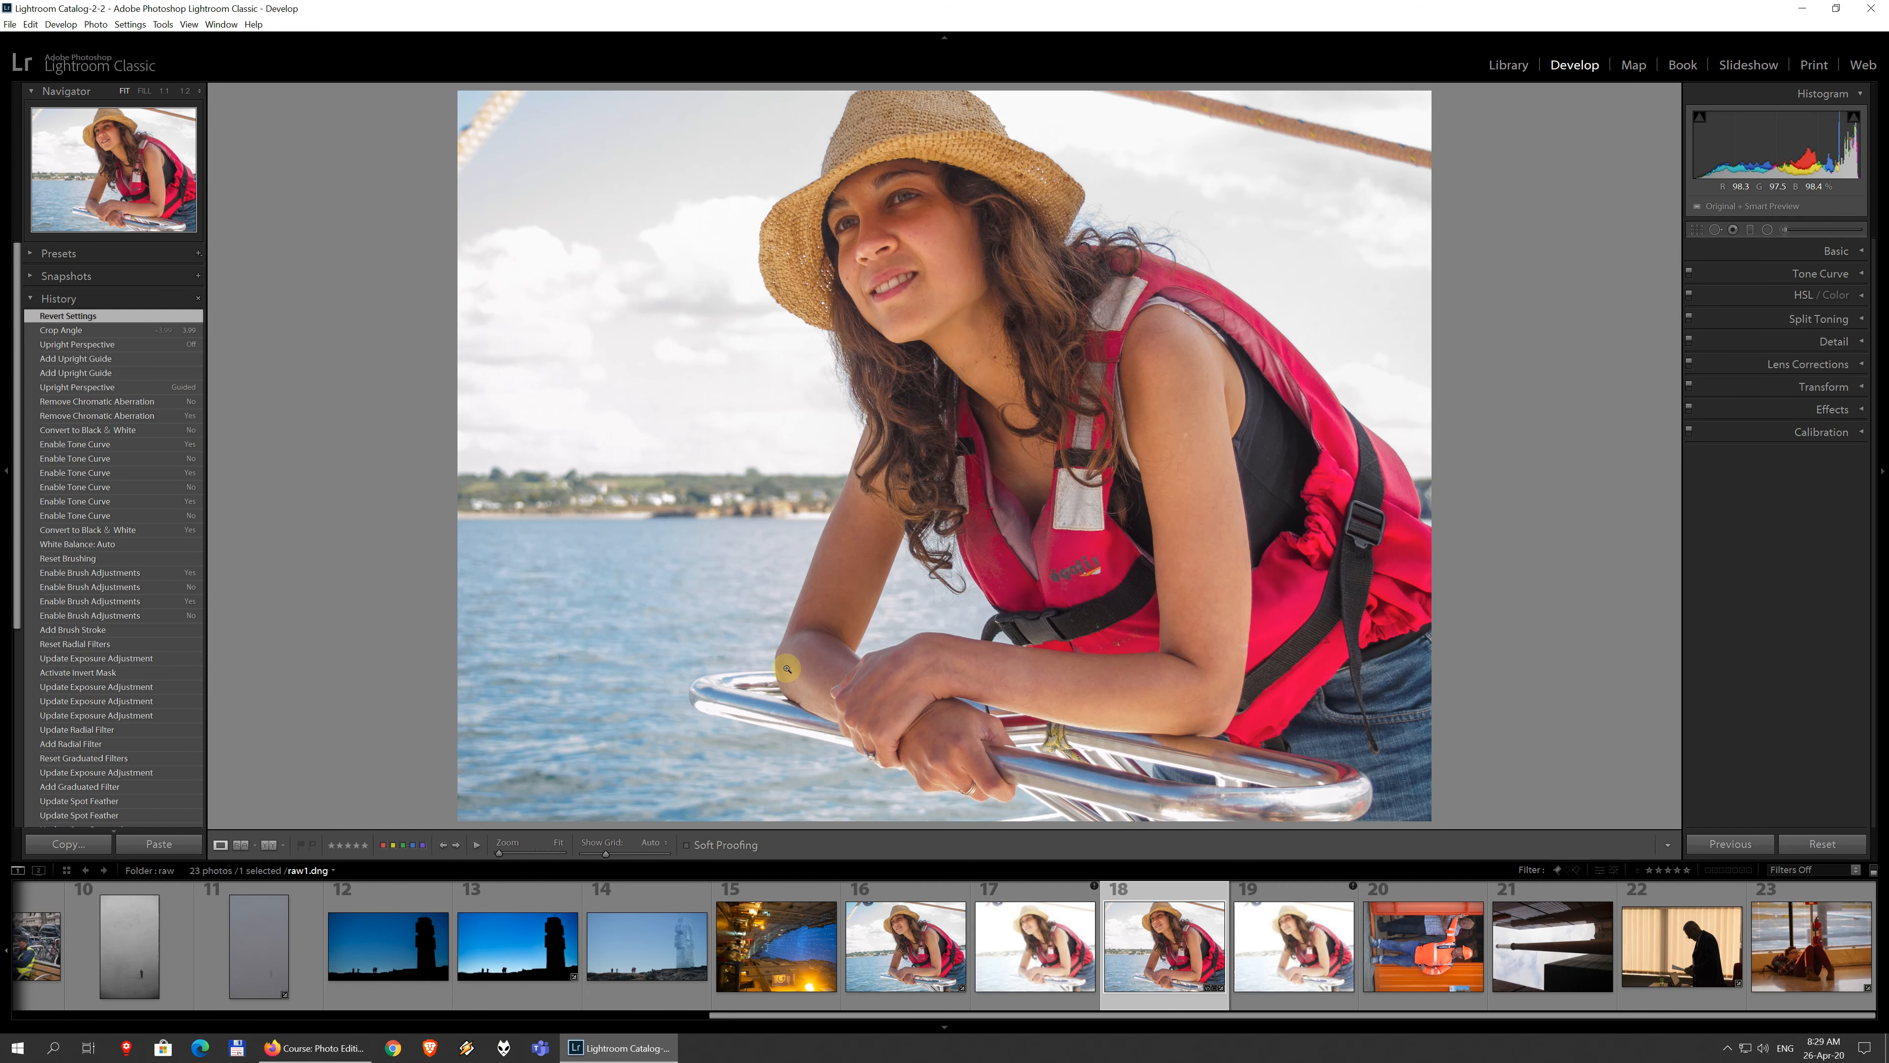